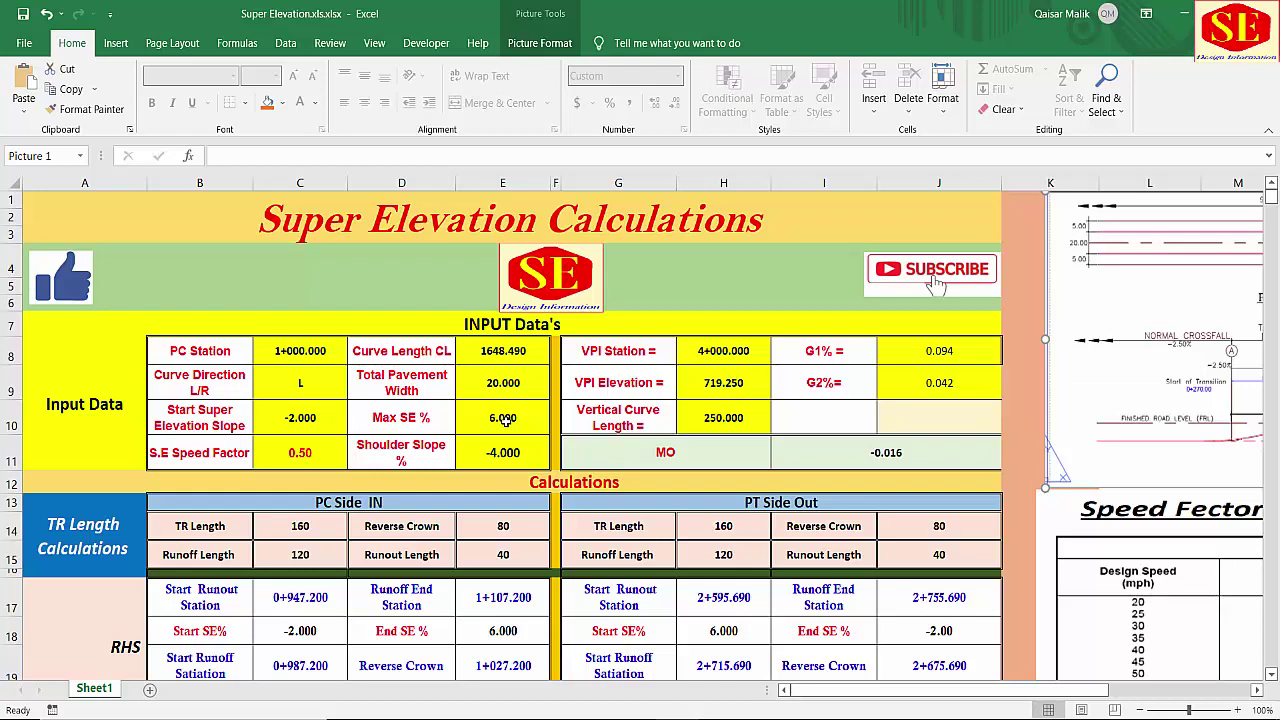
Step: Review the input data and the PC side RHS start runout and runoff end stations with their SE% values
{"action": "scroll", "coordinate": [505, 420], "scroll_direction": "down", "scroll_amount": 1}
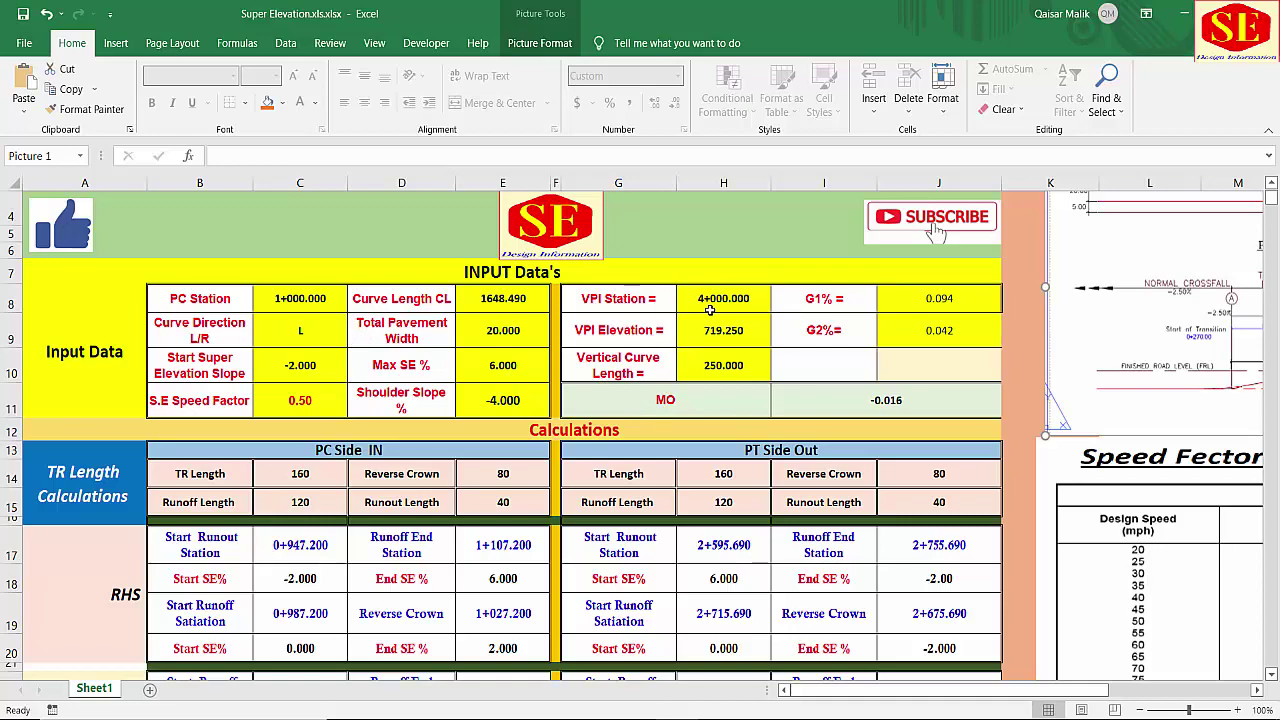
{"action": "scroll", "coordinate": [709, 310], "scroll_direction": "down", "scroll_amount": 2}
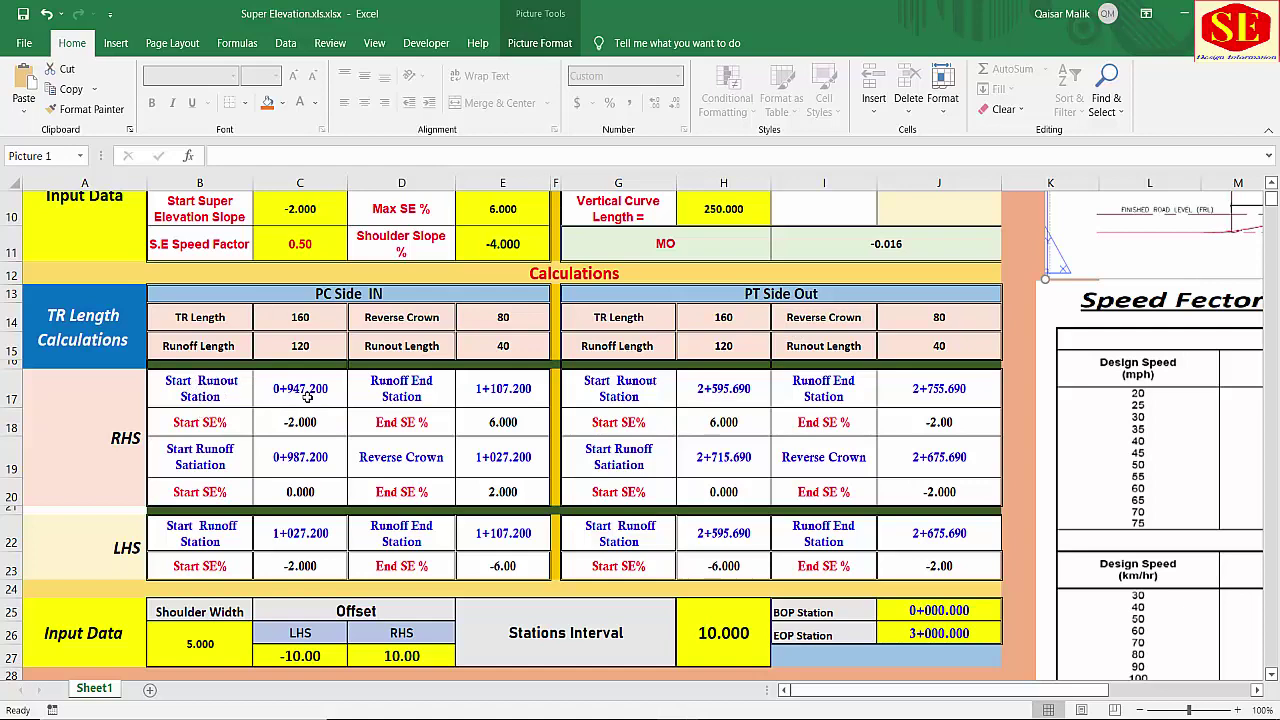
{"action": "left_click", "coordinate": [309, 421]}
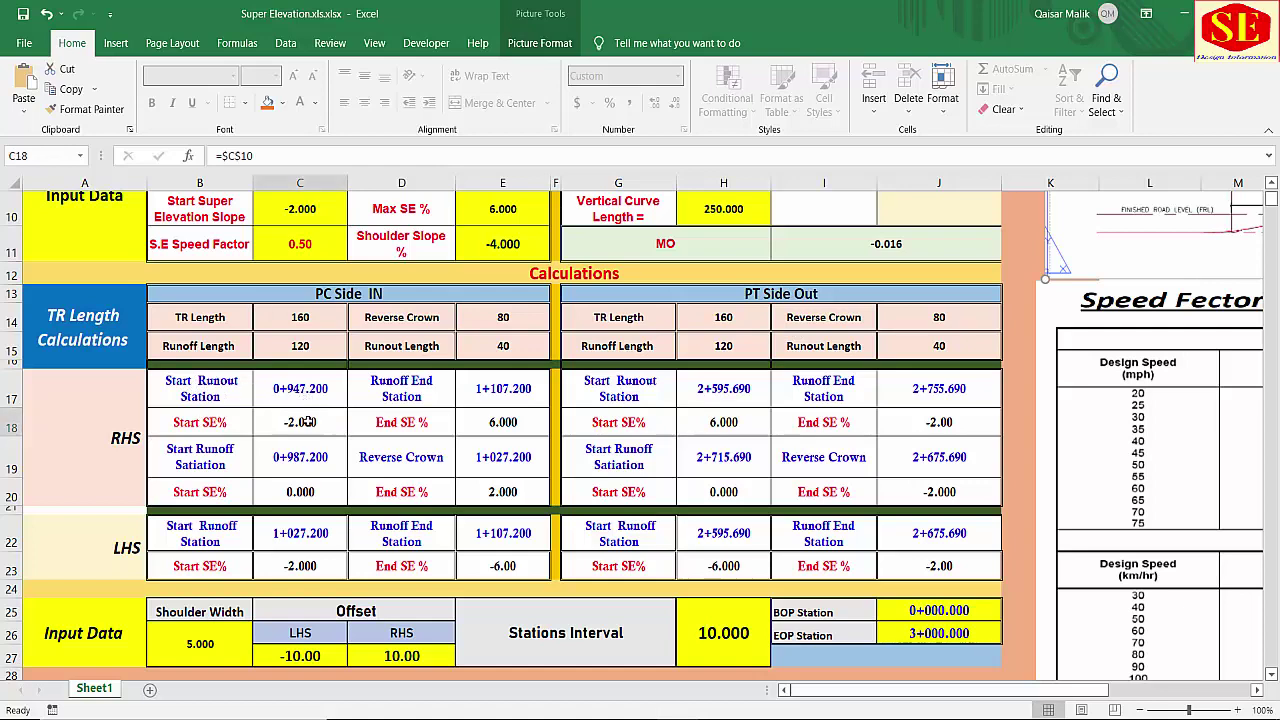
{"action": "left_click", "coordinate": [390, 388]}
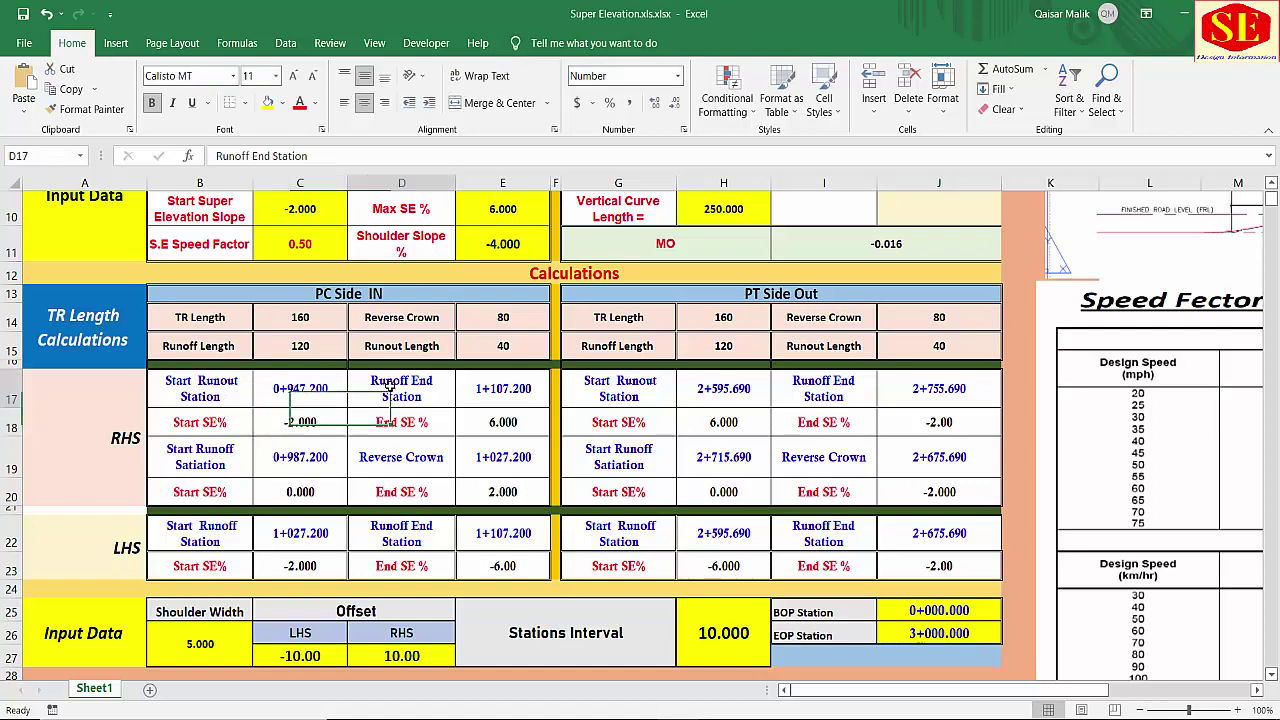
{"action": "left_click", "coordinate": [507, 388]}
{"action": "left_click", "coordinate": [507, 422]}
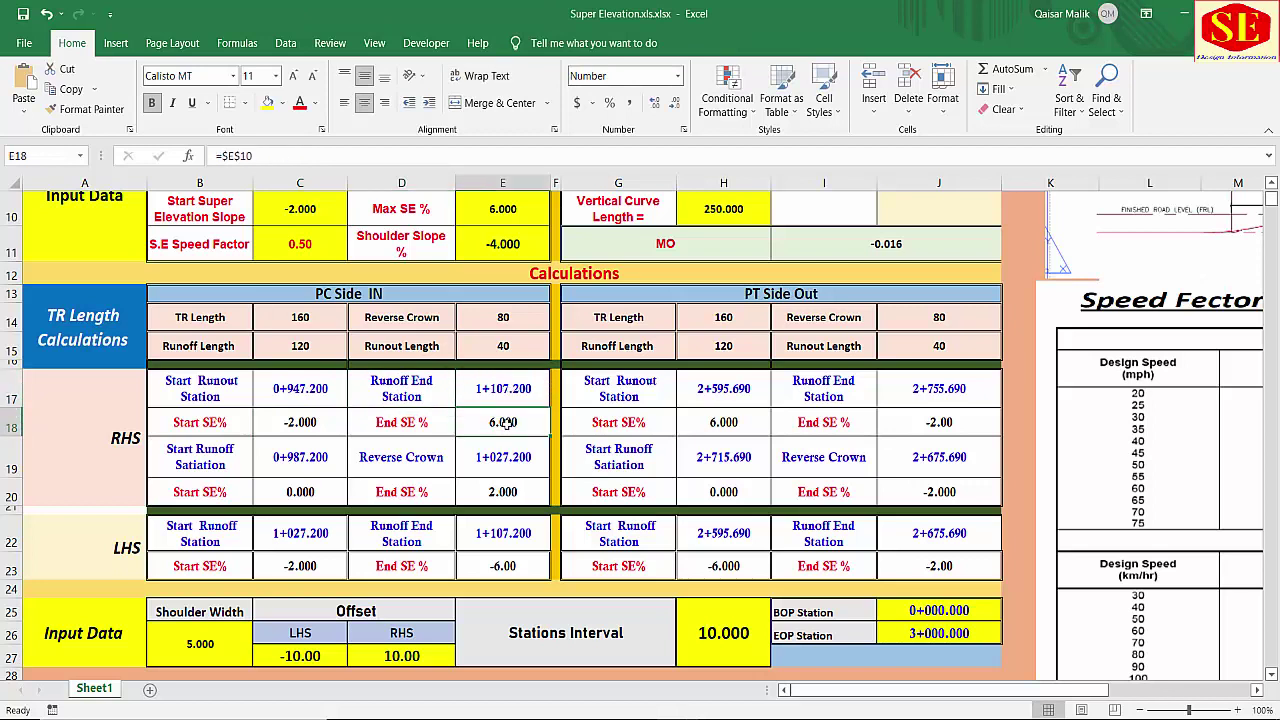
Step: Check the PC side RHS start runoff station, its start SE% and the reverse crown entries
{"action": "left_click", "coordinate": [203, 453]}
{"action": "left_click", "coordinate": [320, 458]}
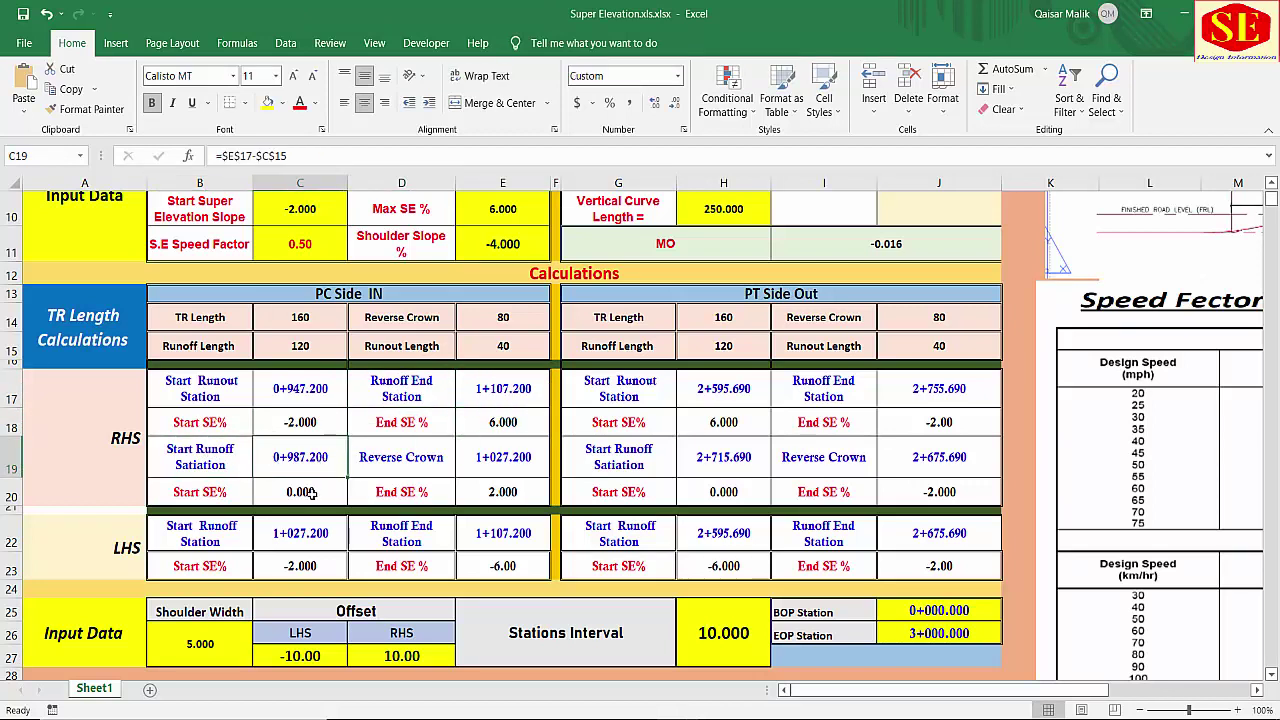
{"action": "left_click", "coordinate": [311, 493]}
{"action": "left_click", "coordinate": [398, 455]}
{"action": "left_click", "coordinate": [400, 492]}
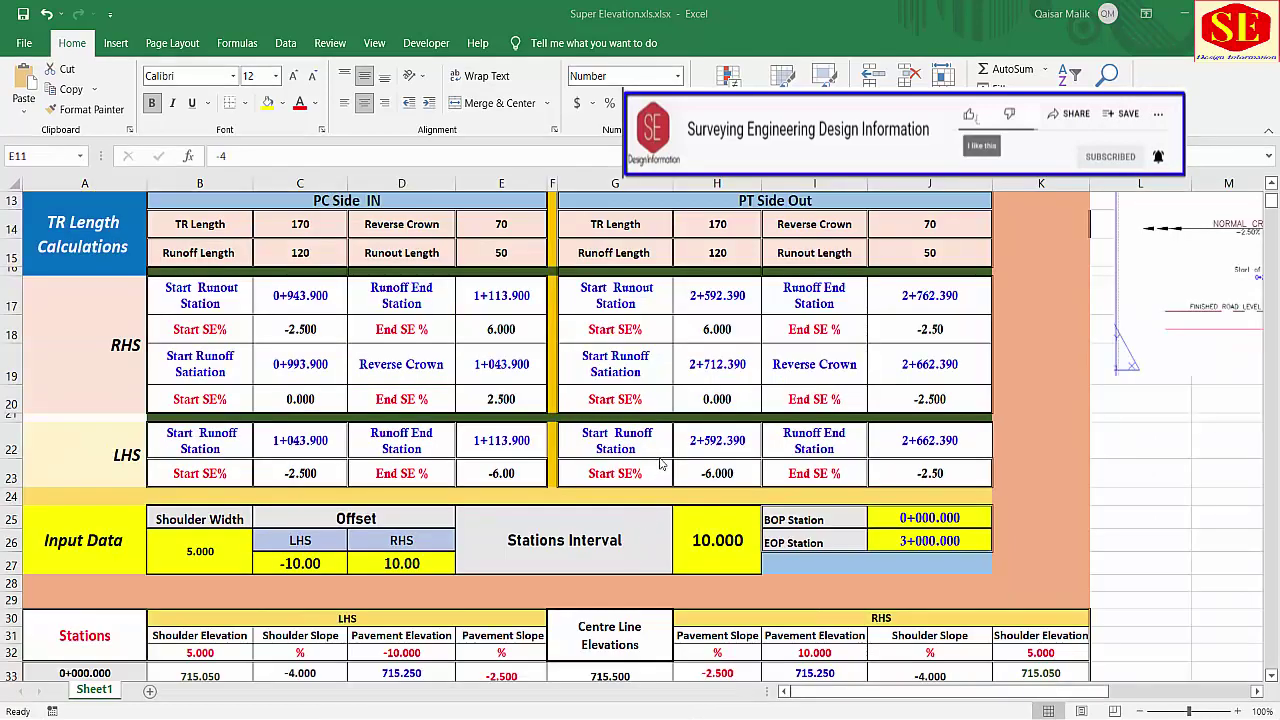
Step: Check the total pavement width, stations interval and BOP station in the input data
{"action": "scroll", "coordinate": [663, 467], "scroll_direction": "down", "scroll_amount": 2}
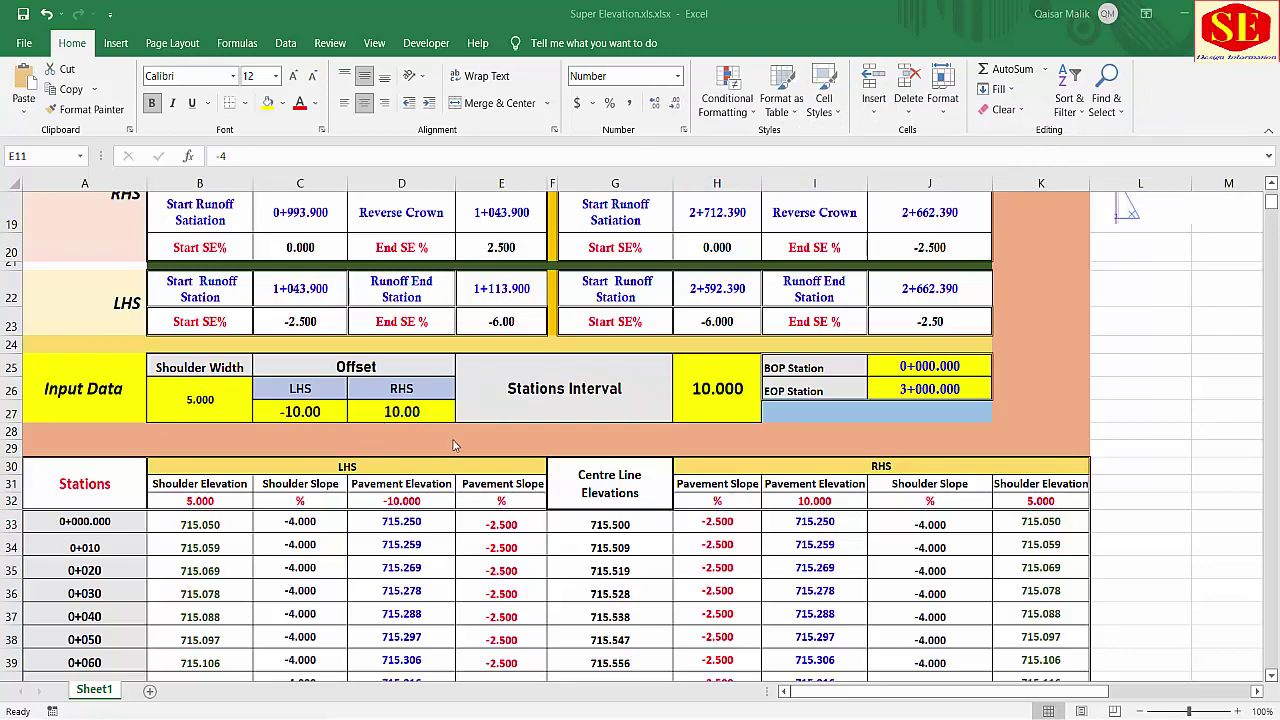
{"action": "scroll", "coordinate": [453, 445], "scroll_direction": "up", "scroll_amount": 4}
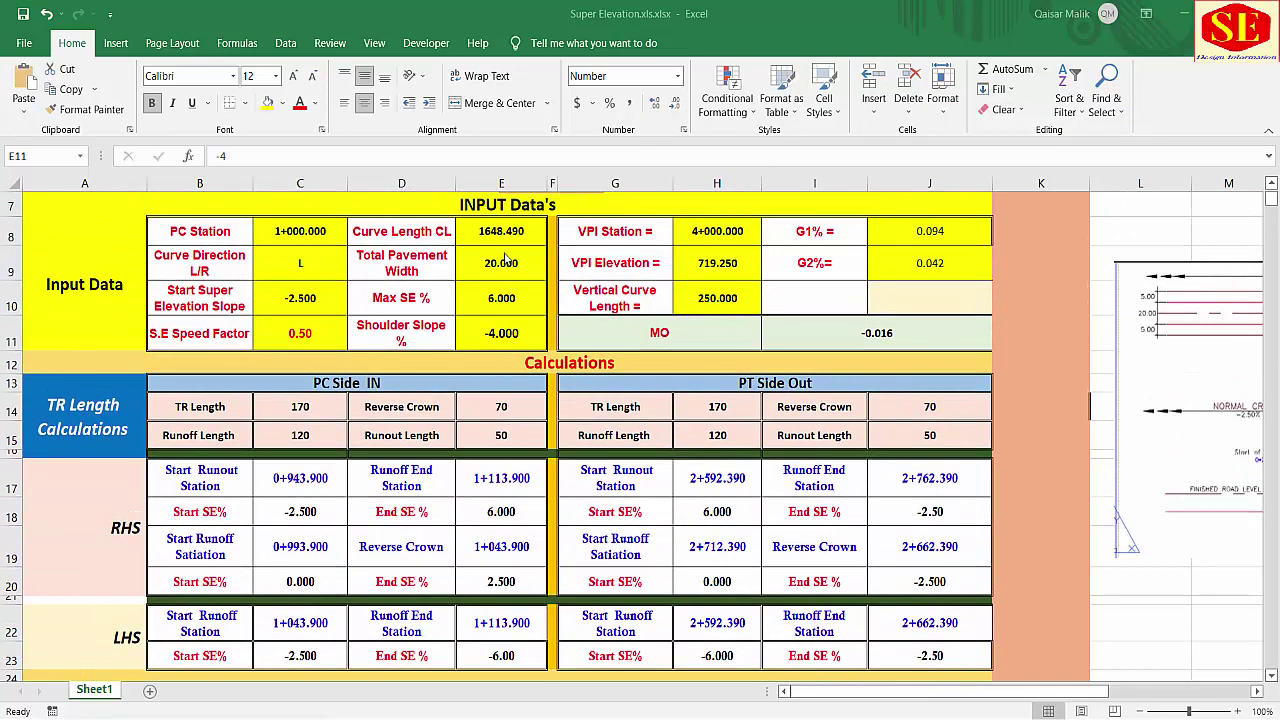
{"action": "left_click", "coordinate": [505, 260]}
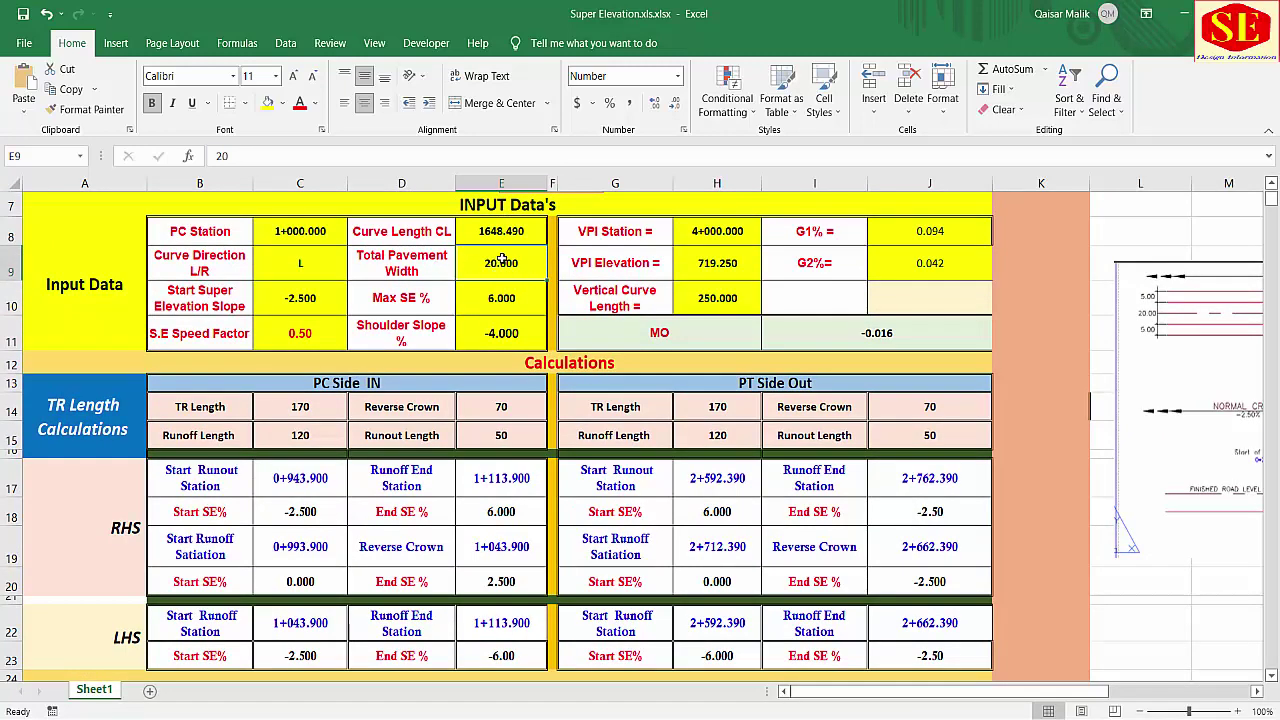
{"action": "scroll", "coordinate": [507, 276], "scroll_direction": "down", "scroll_amount": 3}
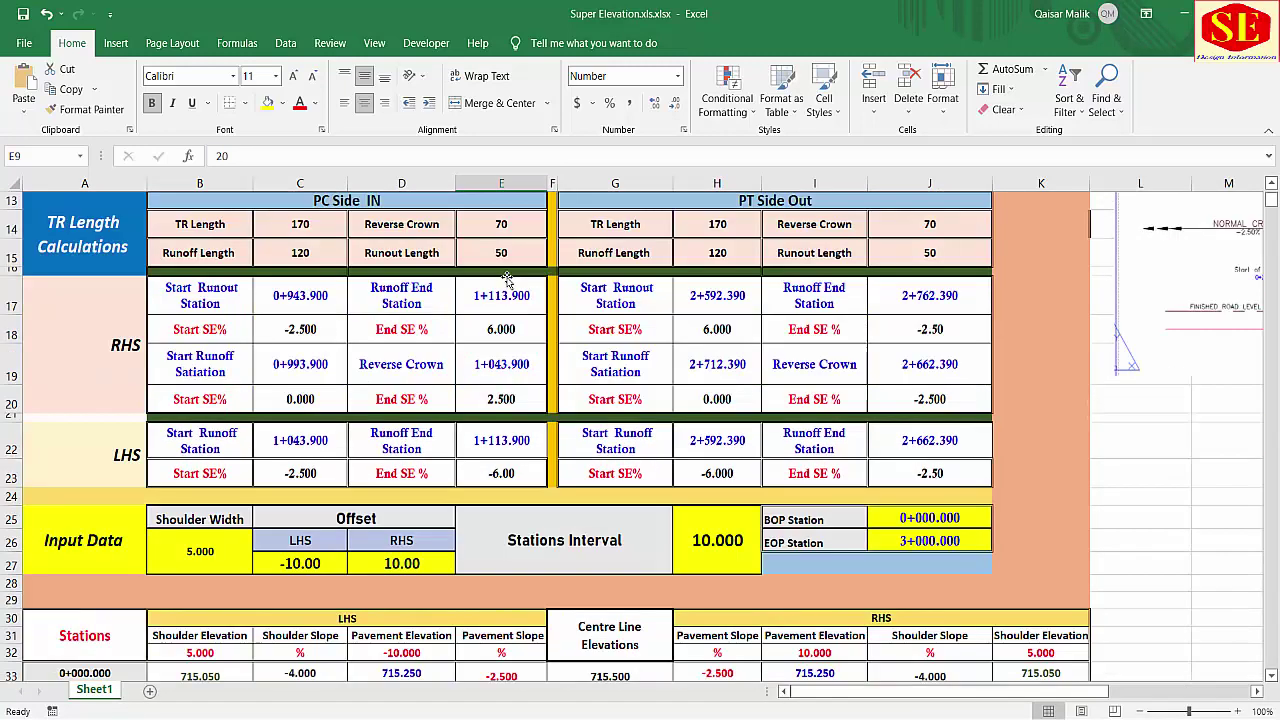
{"action": "left_click", "coordinate": [707, 465]}
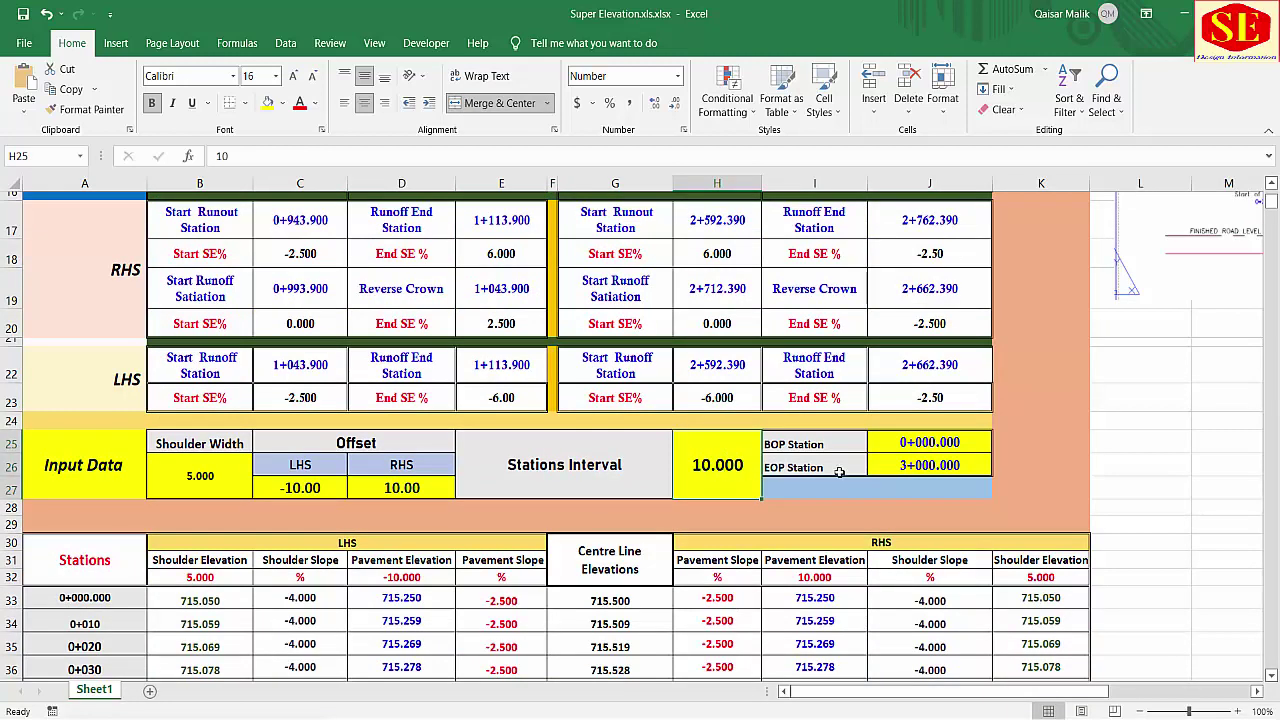
{"action": "left_click", "coordinate": [929, 443]}
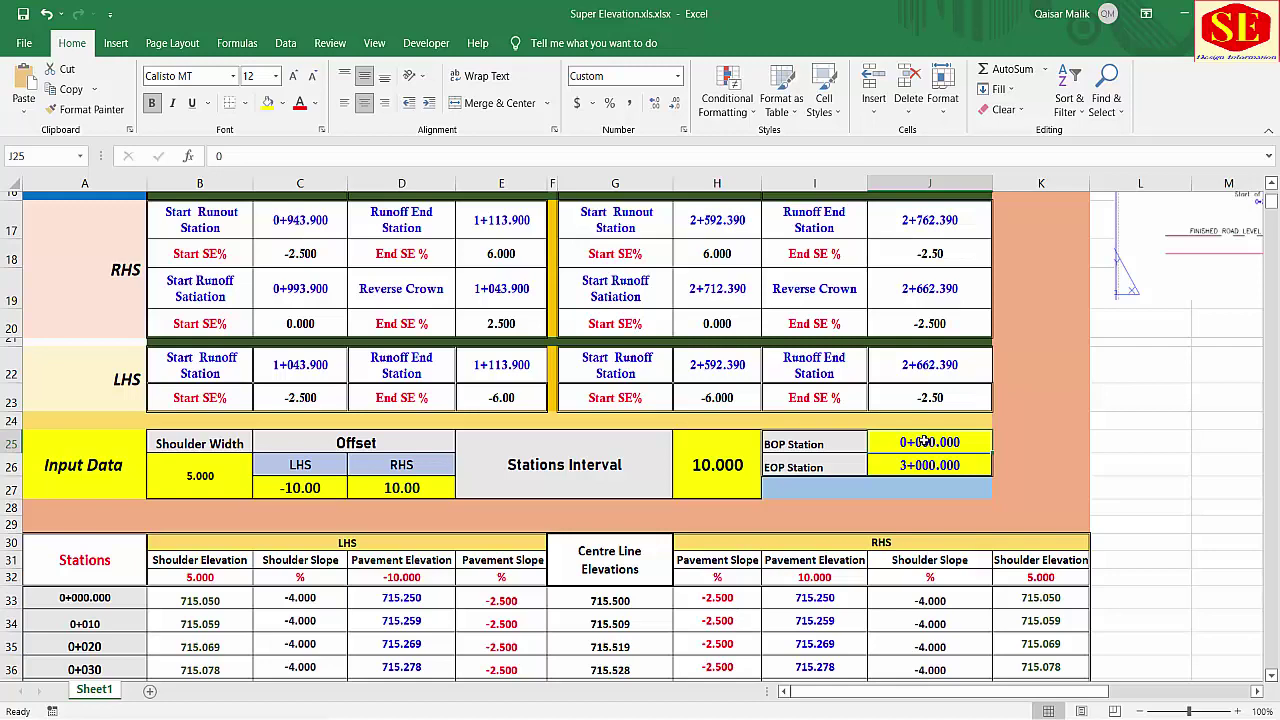
Step: Review the vertical curve inputs alongside the EOP station
{"action": "scroll", "coordinate": [925, 441], "scroll_direction": "up", "scroll_amount": 3}
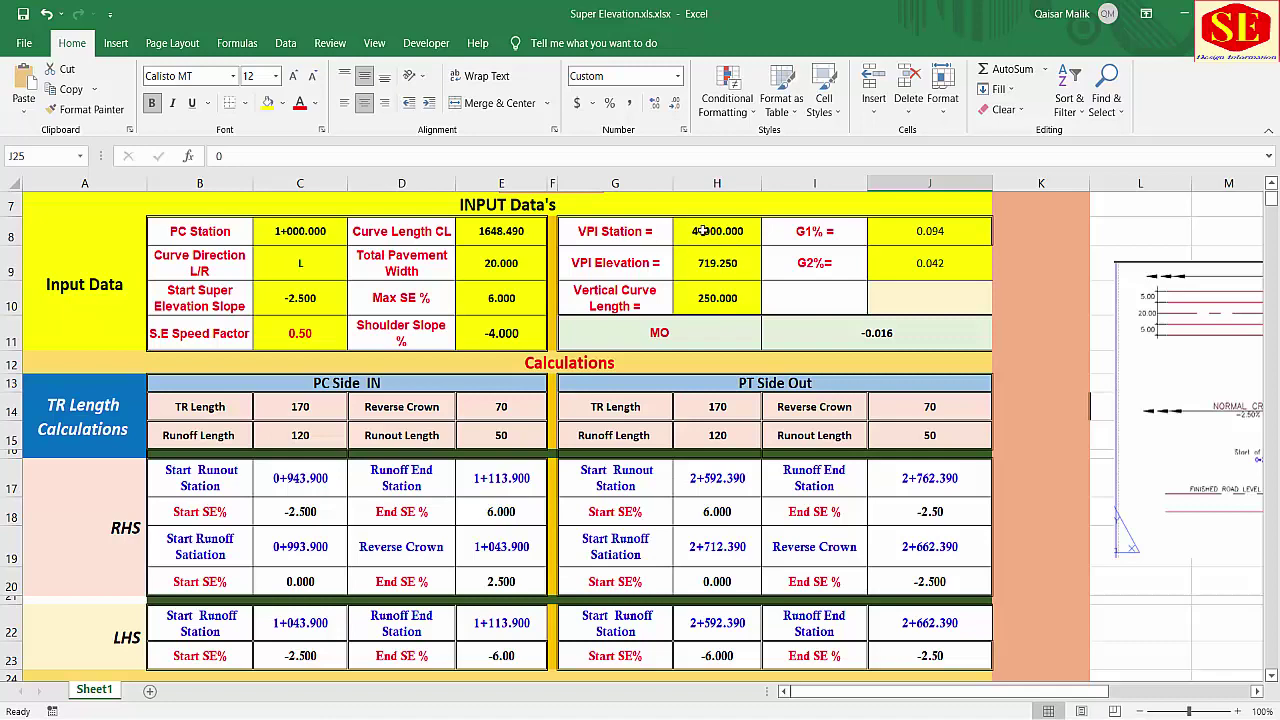
{"action": "scroll", "coordinate": [640, 240], "scroll_direction": "down", "scroll_amount": 2}
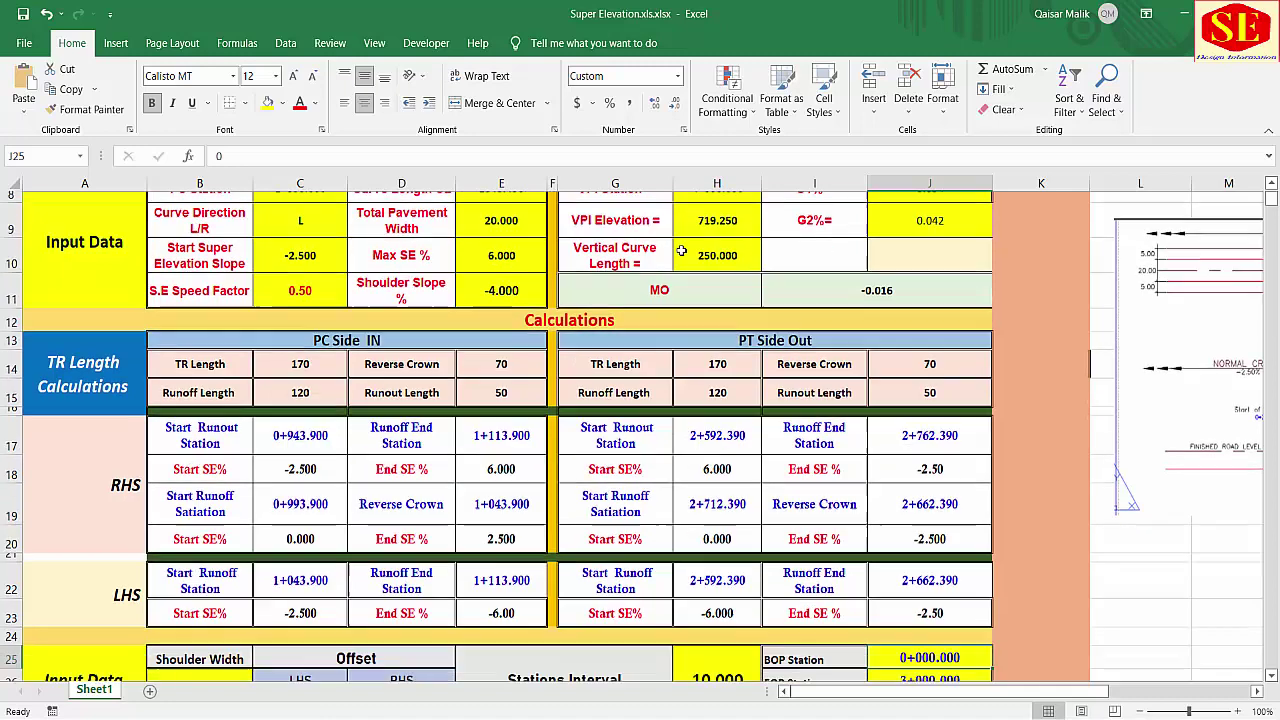
{"action": "left_click", "coordinate": [925, 541]}
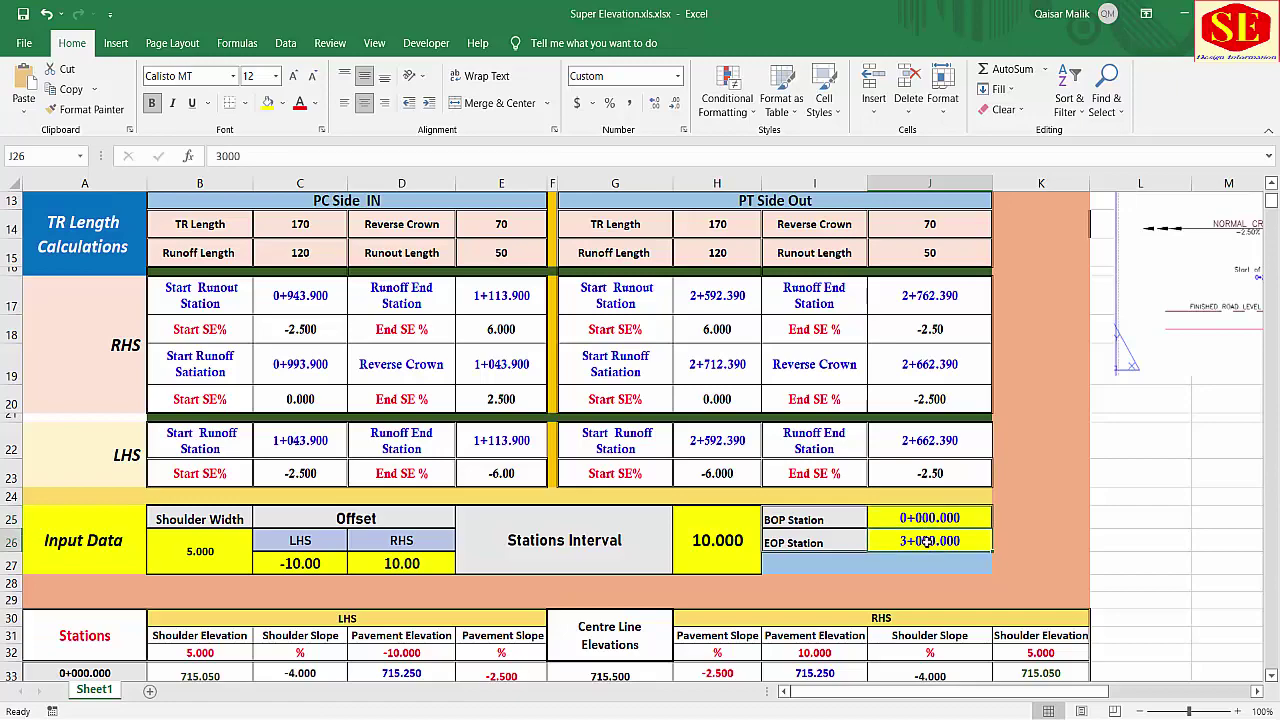
{"action": "scroll", "coordinate": [940, 535], "scroll_direction": "up", "scroll_amount": 2}
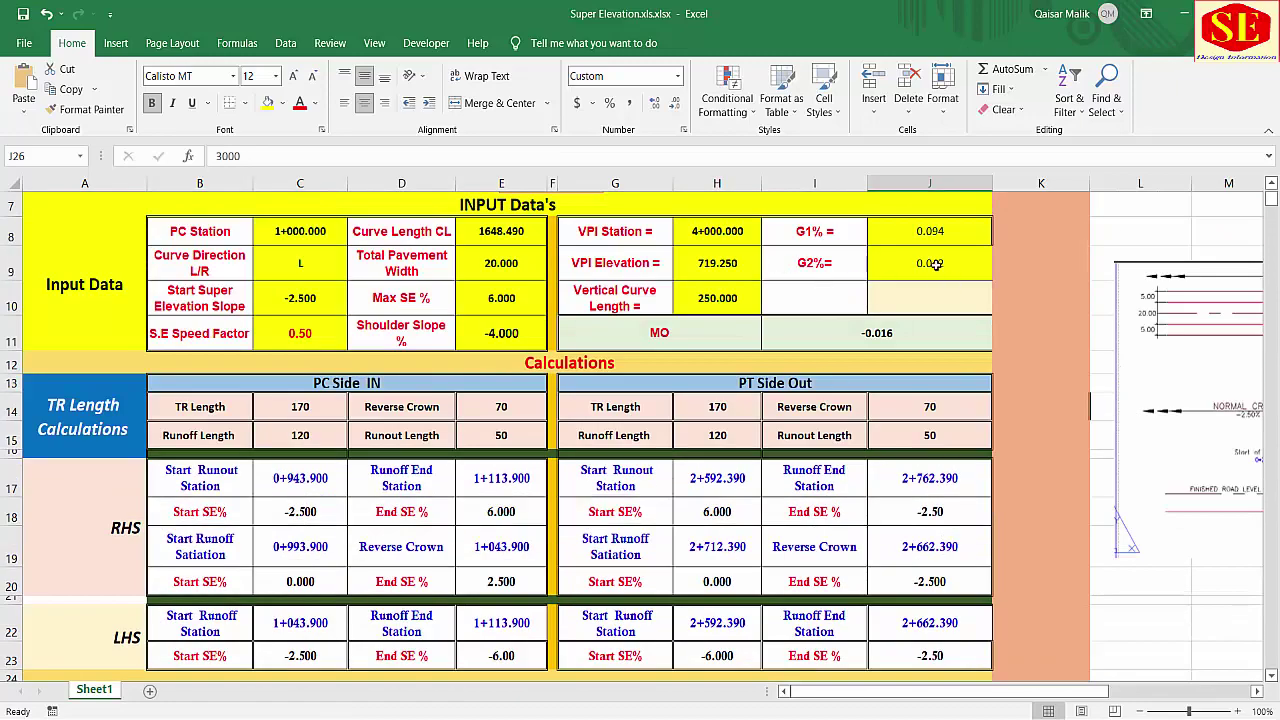
Step: Inspect the centre line elevation formula for station 0+000, leaving it unedited
{"action": "scroll", "coordinate": [880, 400], "scroll_direction": "down", "scroll_amount": 5}
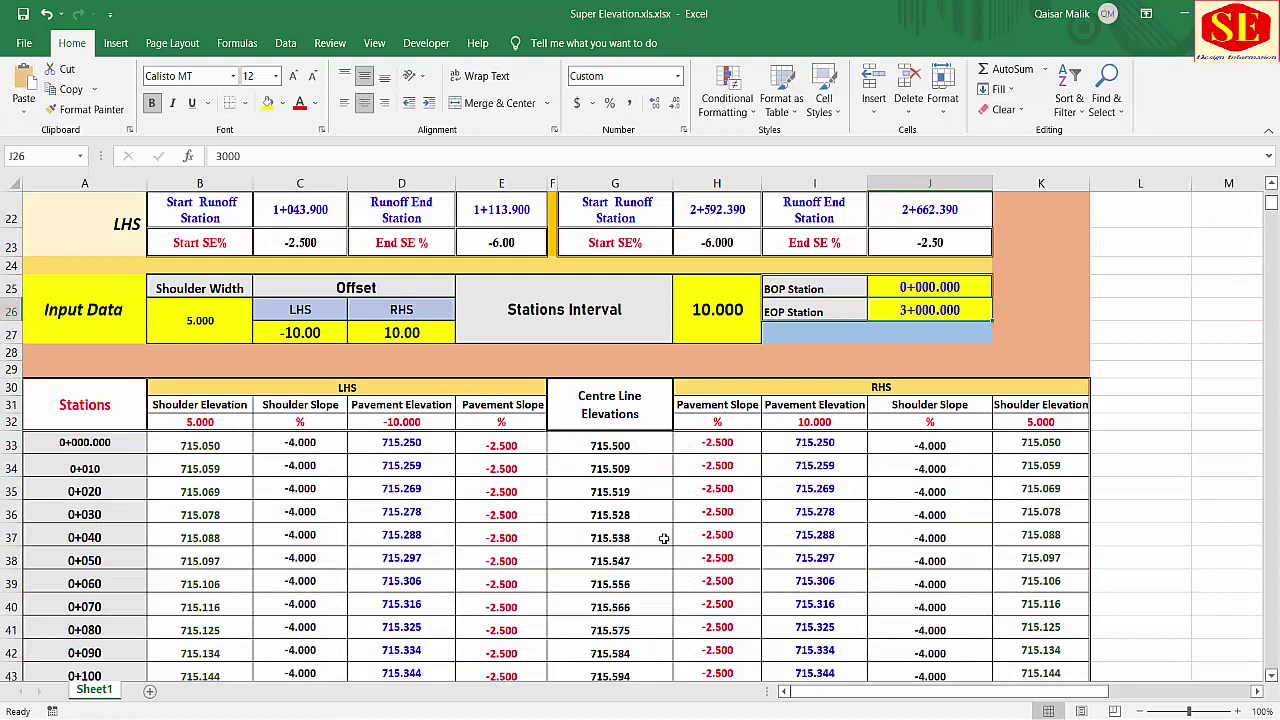
{"action": "scroll", "coordinate": [566, 475], "scroll_direction": "down", "scroll_amount": 1}
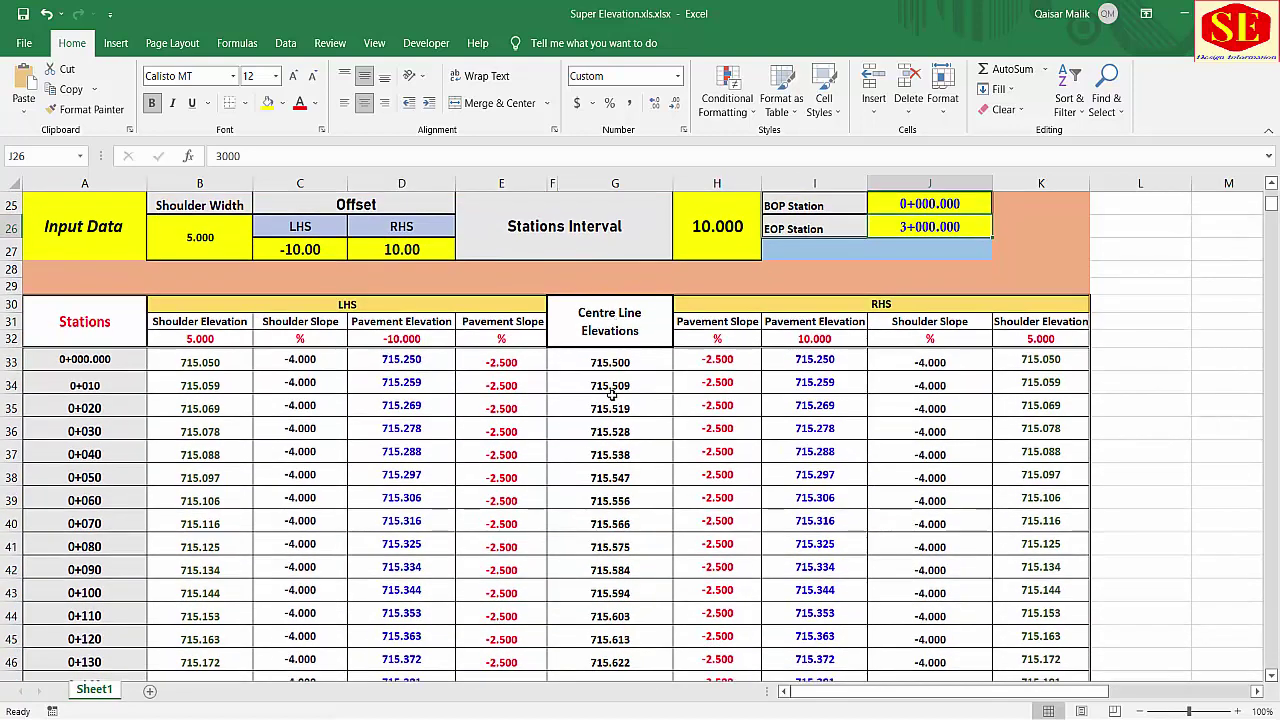
{"action": "left_click", "coordinate": [609, 362]}
{"action": "double_click", "coordinate": [608, 364]}
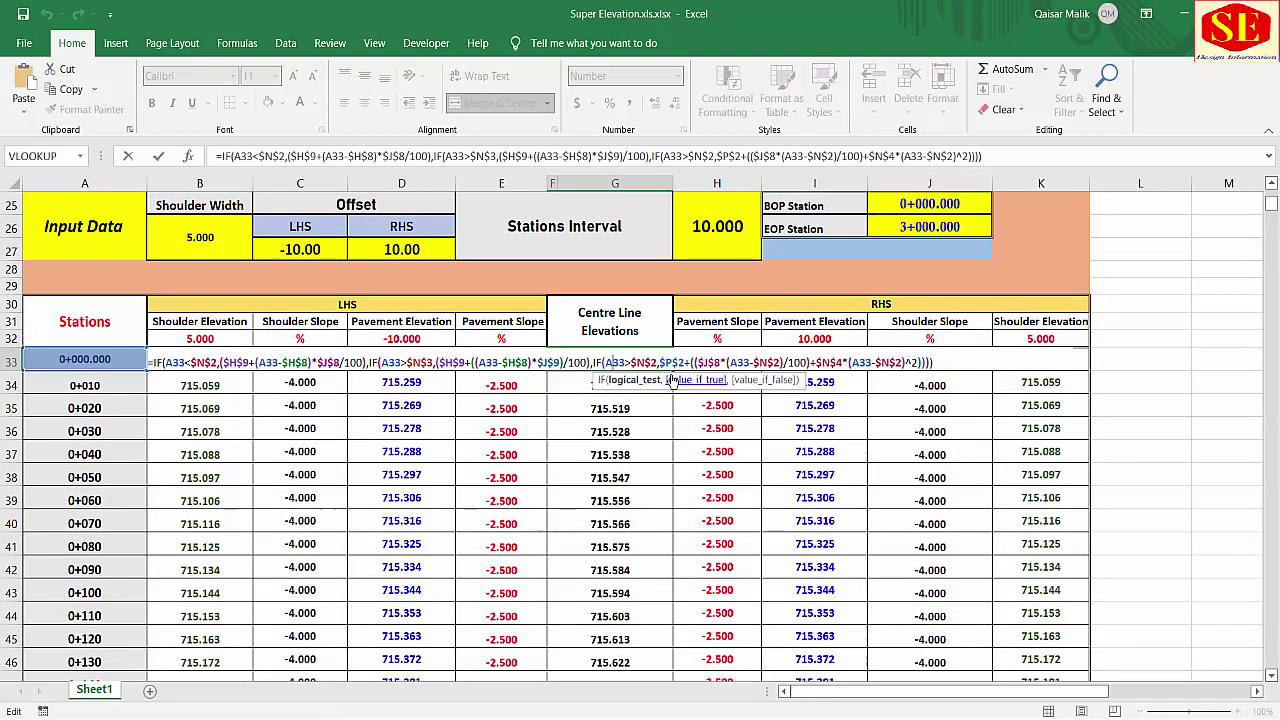
{"action": "key", "text": "Escape"}
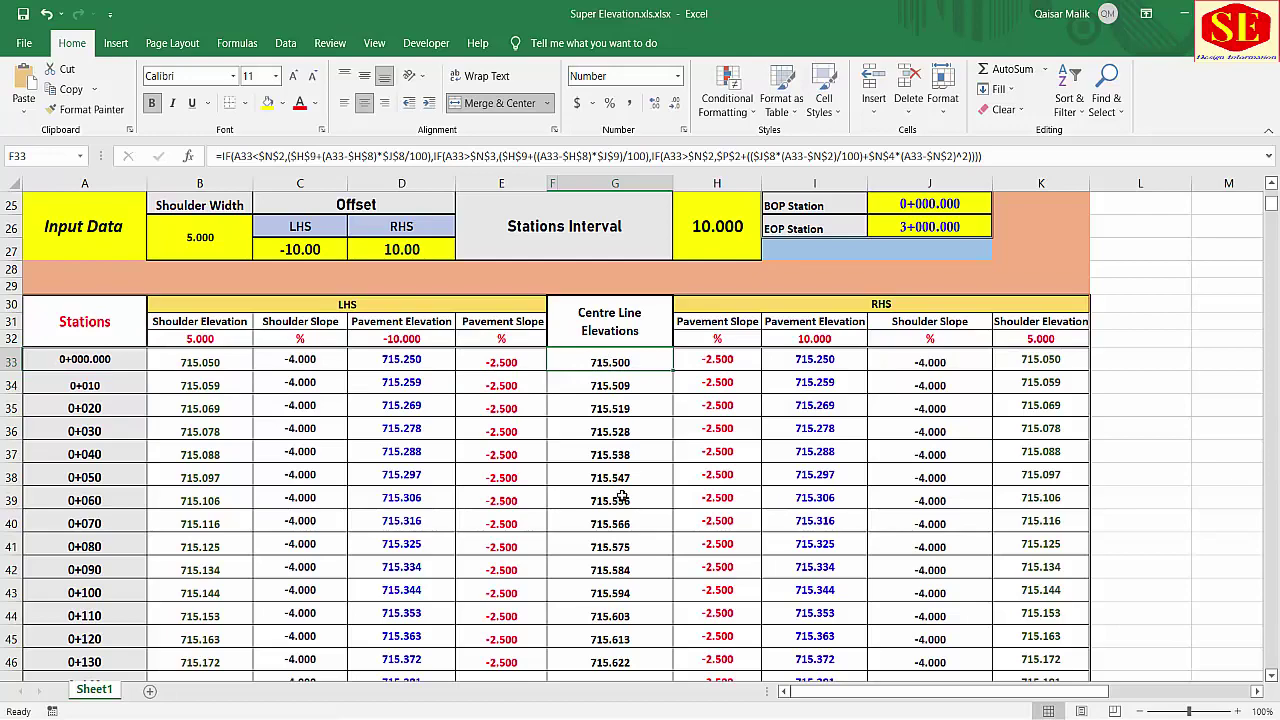
Step: Check the G1% and G2% grade inputs that feed the centre line elevations
{"action": "scroll", "coordinate": [622, 490], "scroll_direction": "up", "scroll_amount": 6}
{"action": "scroll", "coordinate": [604, 578], "scroll_direction": "down", "scroll_amount": 7}
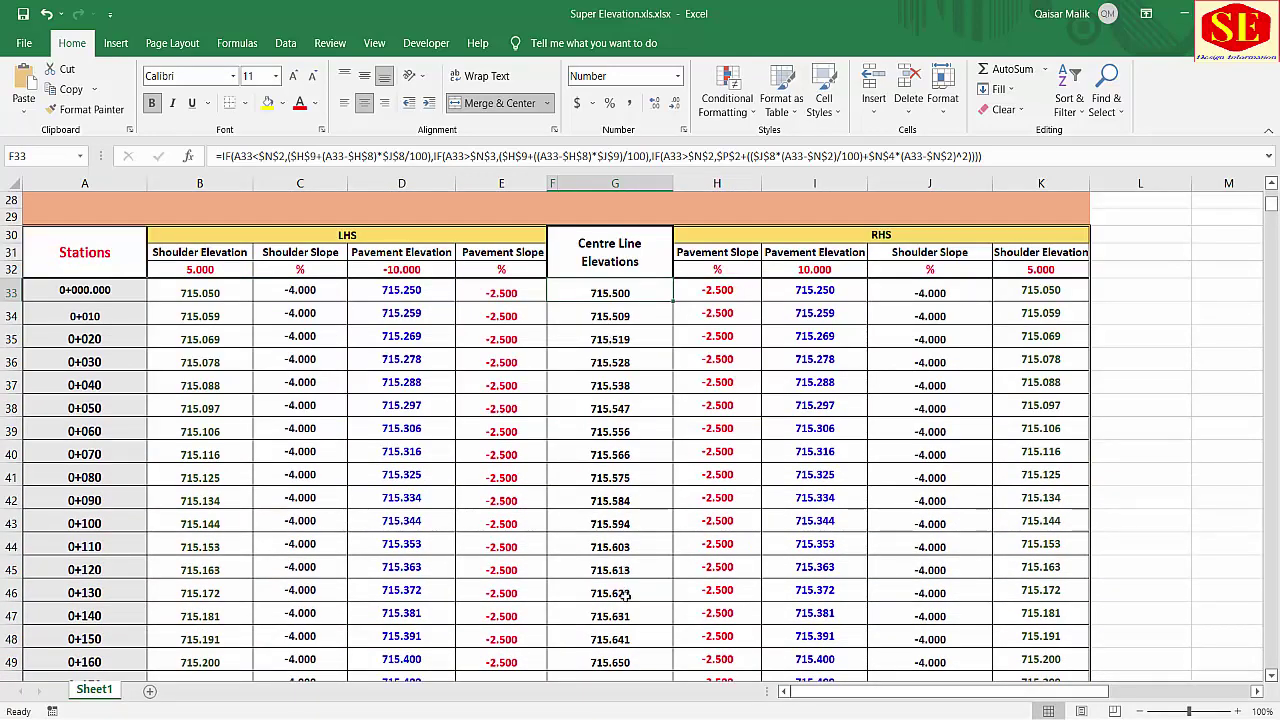
{"action": "scroll", "coordinate": [625, 590], "scroll_direction": "up", "scroll_amount": 7}
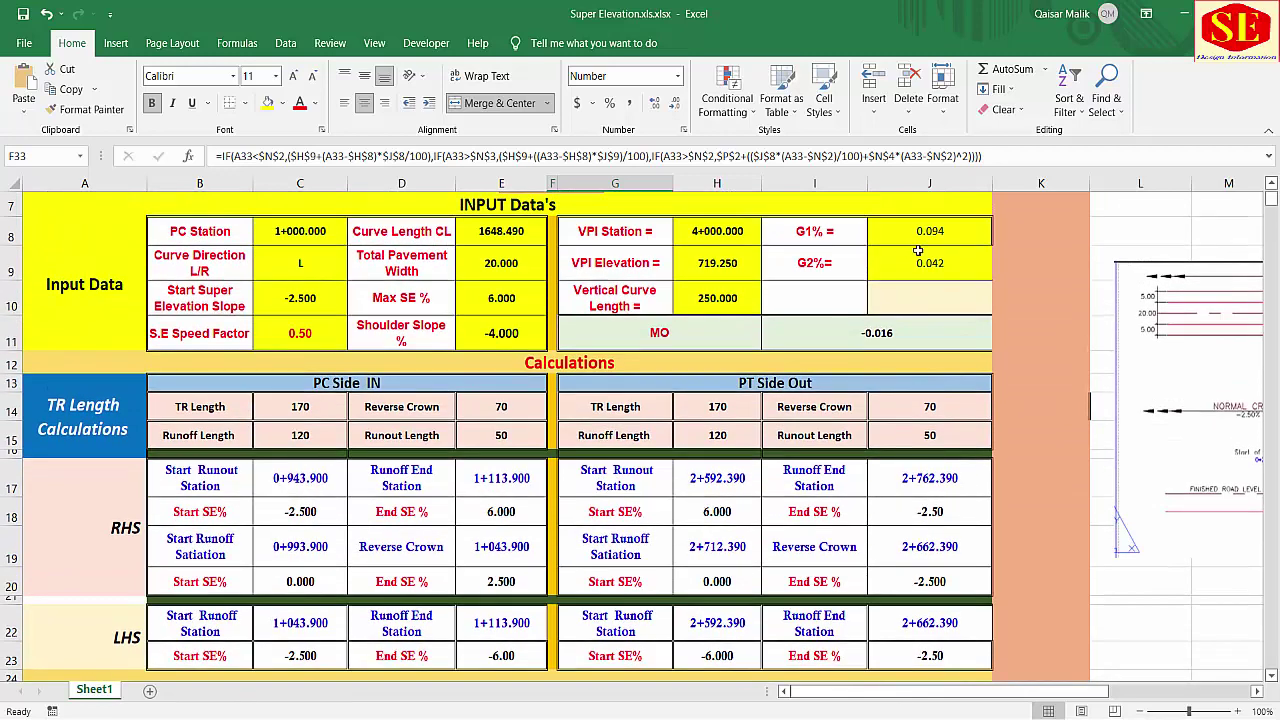
{"action": "left_click", "coordinate": [940, 234]}
{"action": "left_click", "coordinate": [932, 261]}
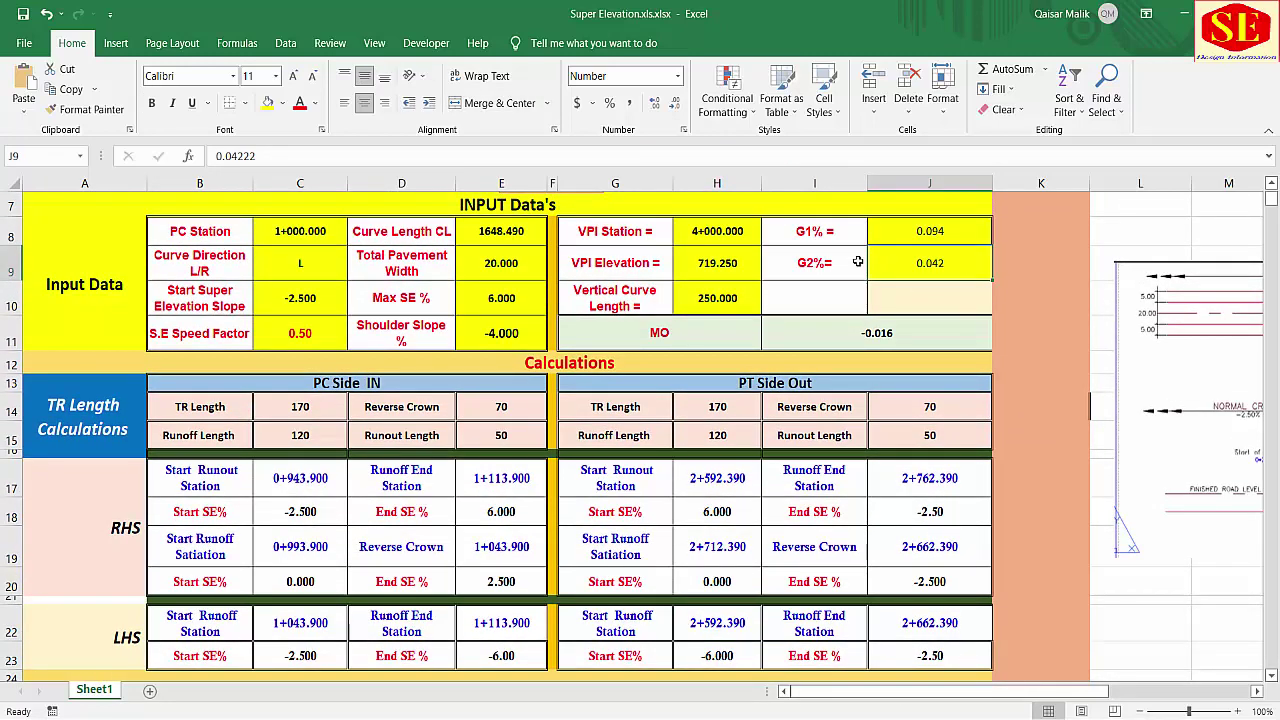
Step: Inspect the LHS pavement slope formula for station 0+000 and review the slopes along the stations table past 1+000
{"action": "scroll", "coordinate": [800, 380], "scroll_direction": "down", "scroll_amount": 5}
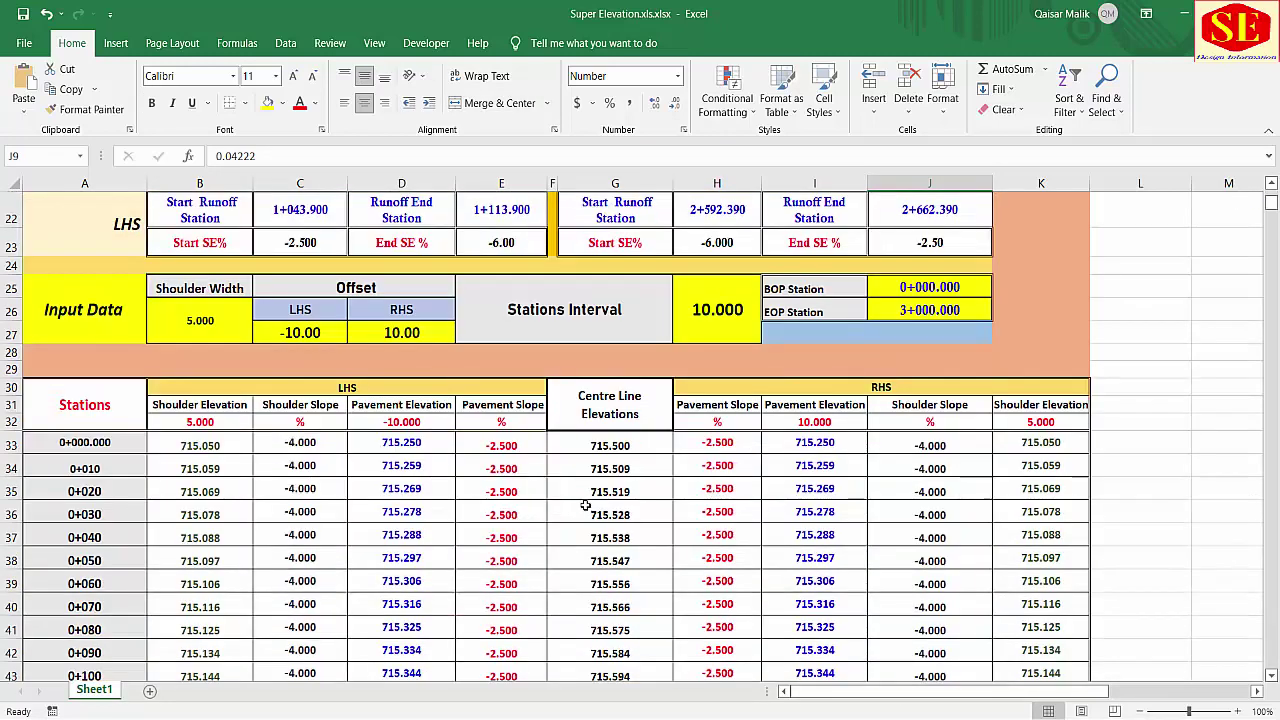
{"action": "left_click", "coordinate": [501, 445]}
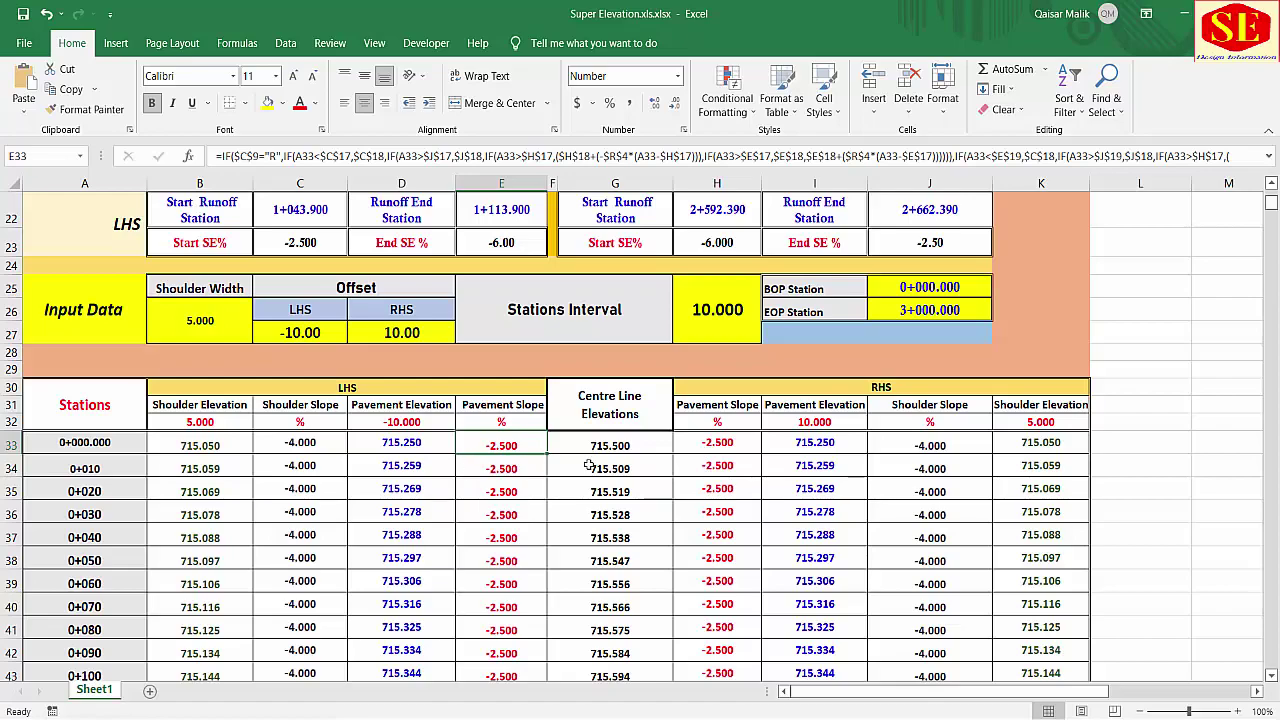
{"action": "scroll", "coordinate": [643, 470], "scroll_direction": "down", "scroll_amount": 14}
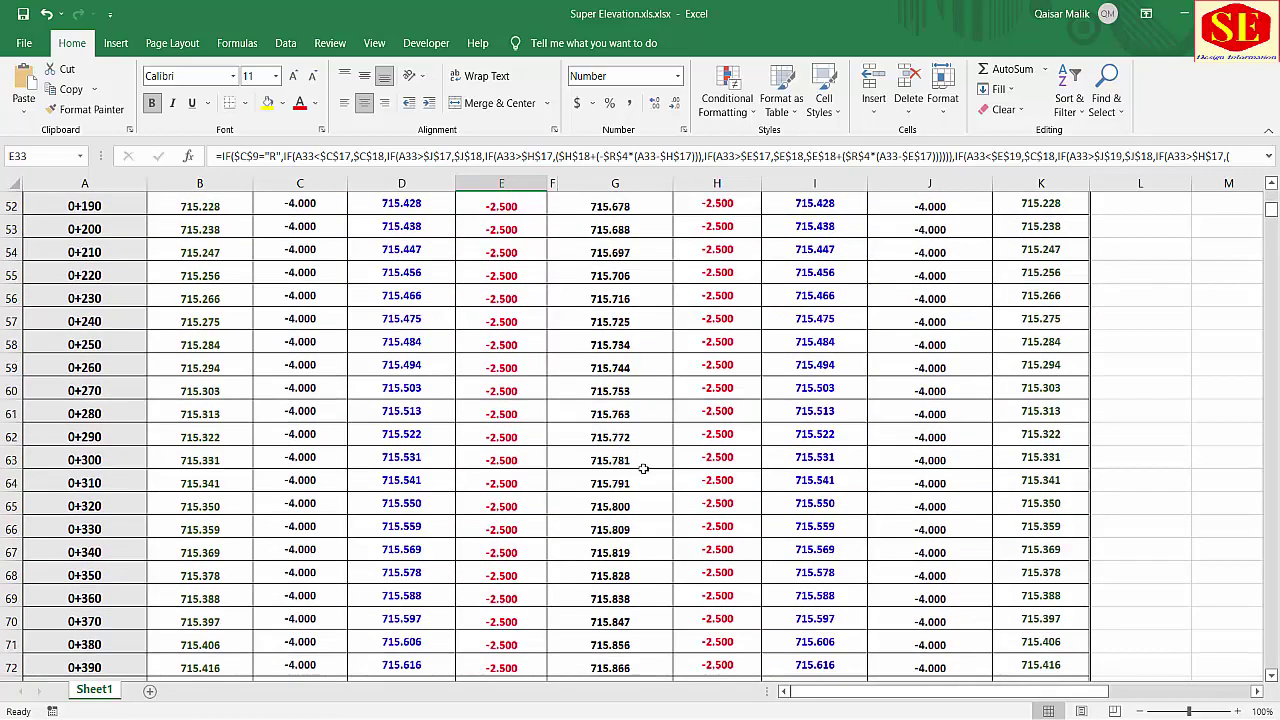
{"action": "scroll", "coordinate": [643, 469], "scroll_direction": "down", "scroll_amount": 15}
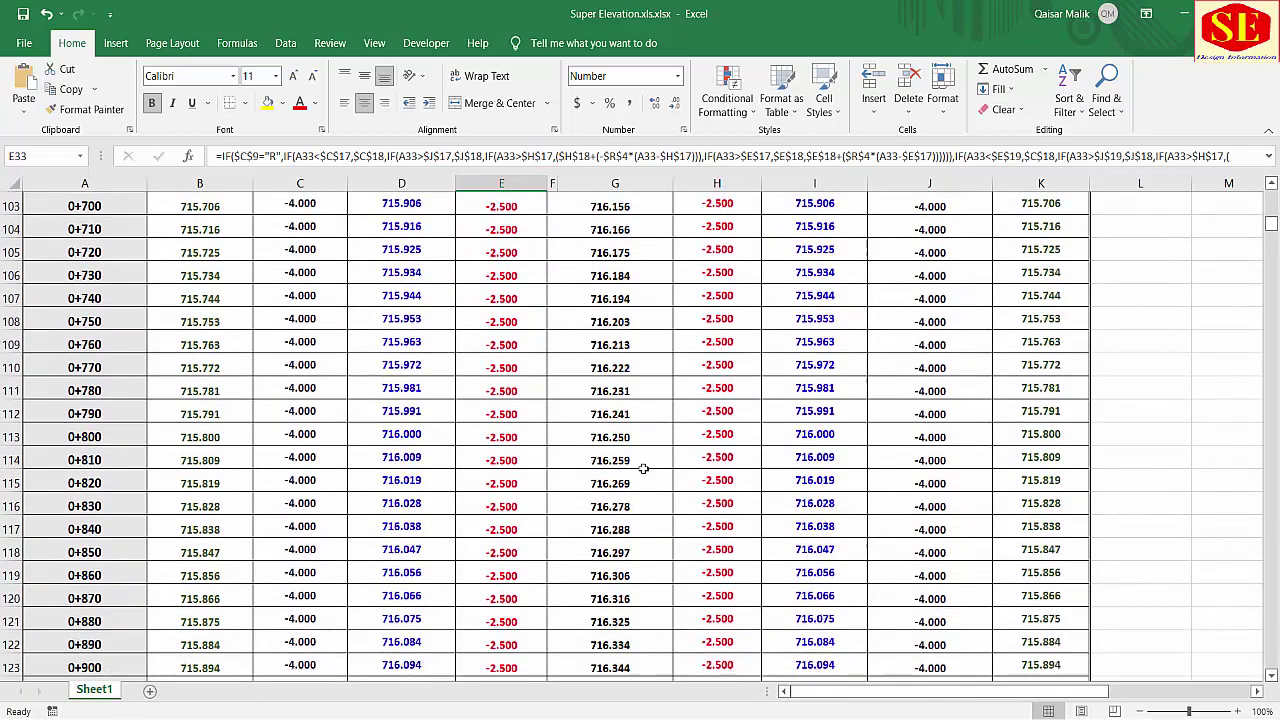
{"action": "scroll", "coordinate": [643, 469], "scroll_direction": "down", "scroll_amount": 6}
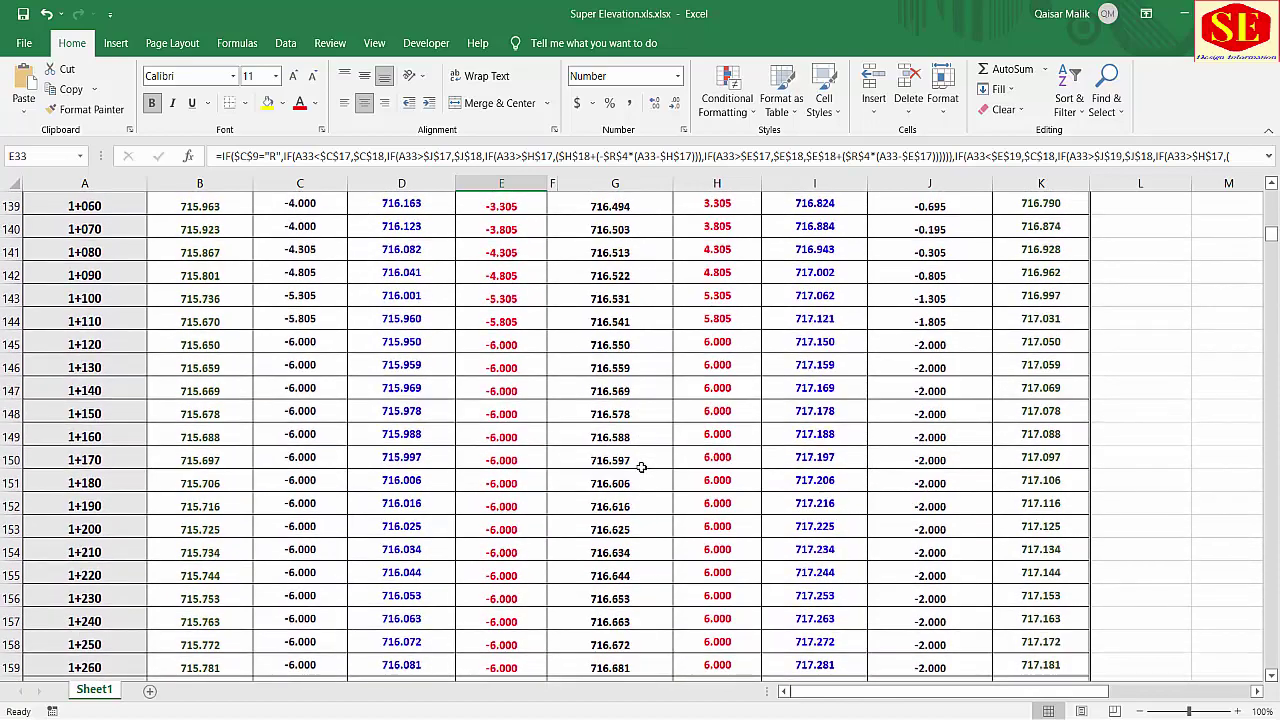
{"action": "scroll", "coordinate": [643, 468], "scroll_direction": "up", "scroll_amount": 1}
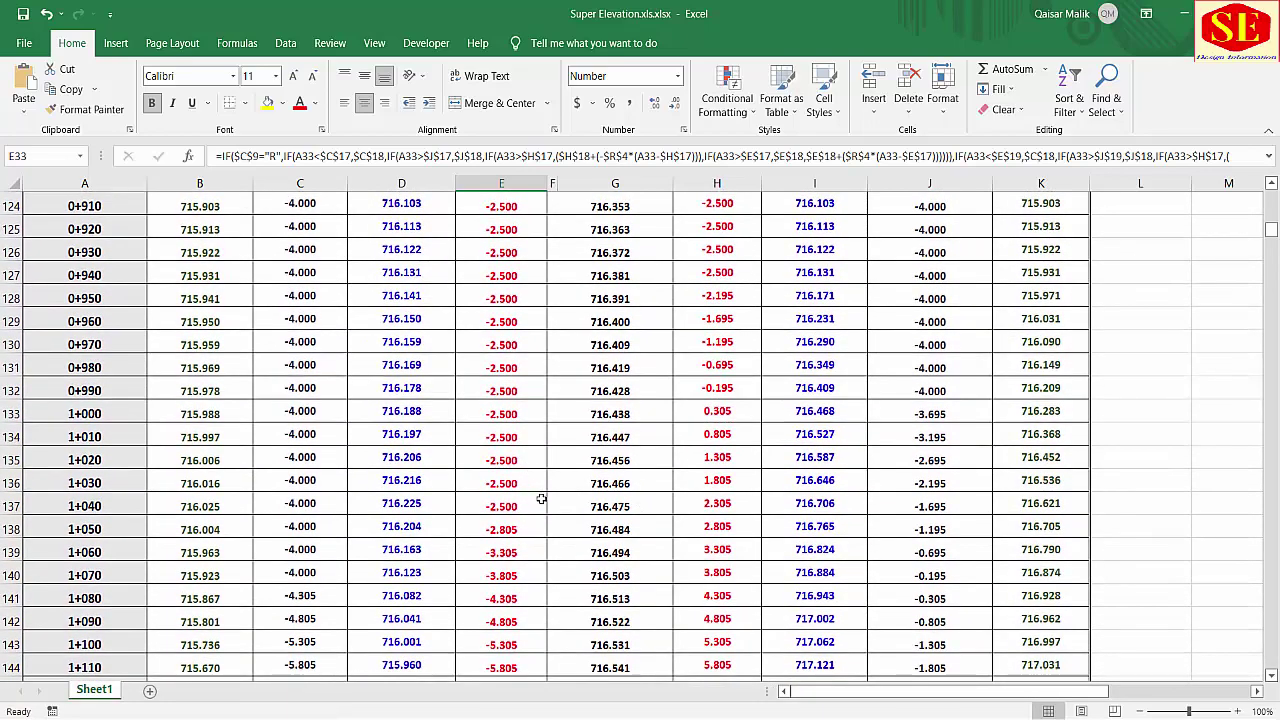
Step: Highlight the pavement slopes and centre line elevations from station 0+920 to 2+840 to examine the superelevation transitions
{"action": "left_click_drag", "start_coordinate": [508, 414], "coordinate": [677, 430]}
{"action": "scroll", "coordinate": [663, 400], "scroll_direction": "up", "scroll_amount": 2}
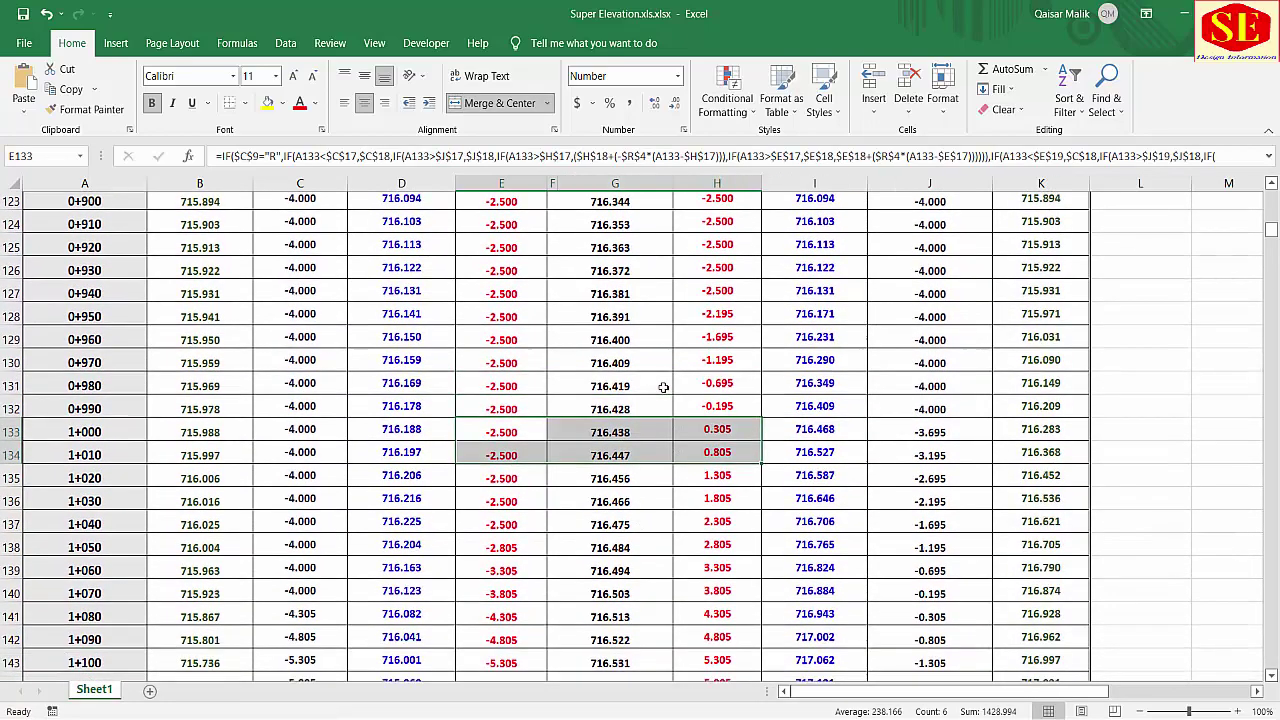
{"action": "scroll", "coordinate": [663, 387], "scroll_direction": "up", "scroll_amount": 4}
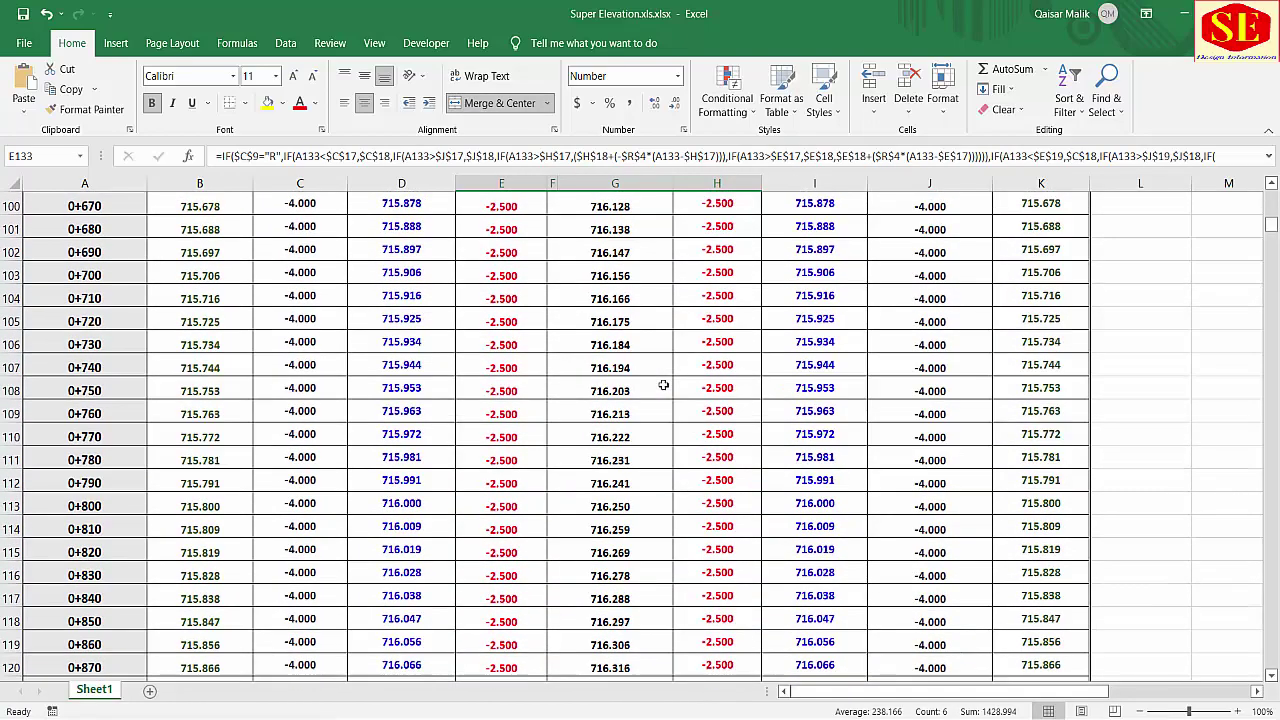
{"action": "scroll", "coordinate": [663, 385], "scroll_direction": "up", "scroll_amount": 2}
{"action": "scroll", "coordinate": [662, 384], "scroll_direction": "down", "scroll_amount": 2}
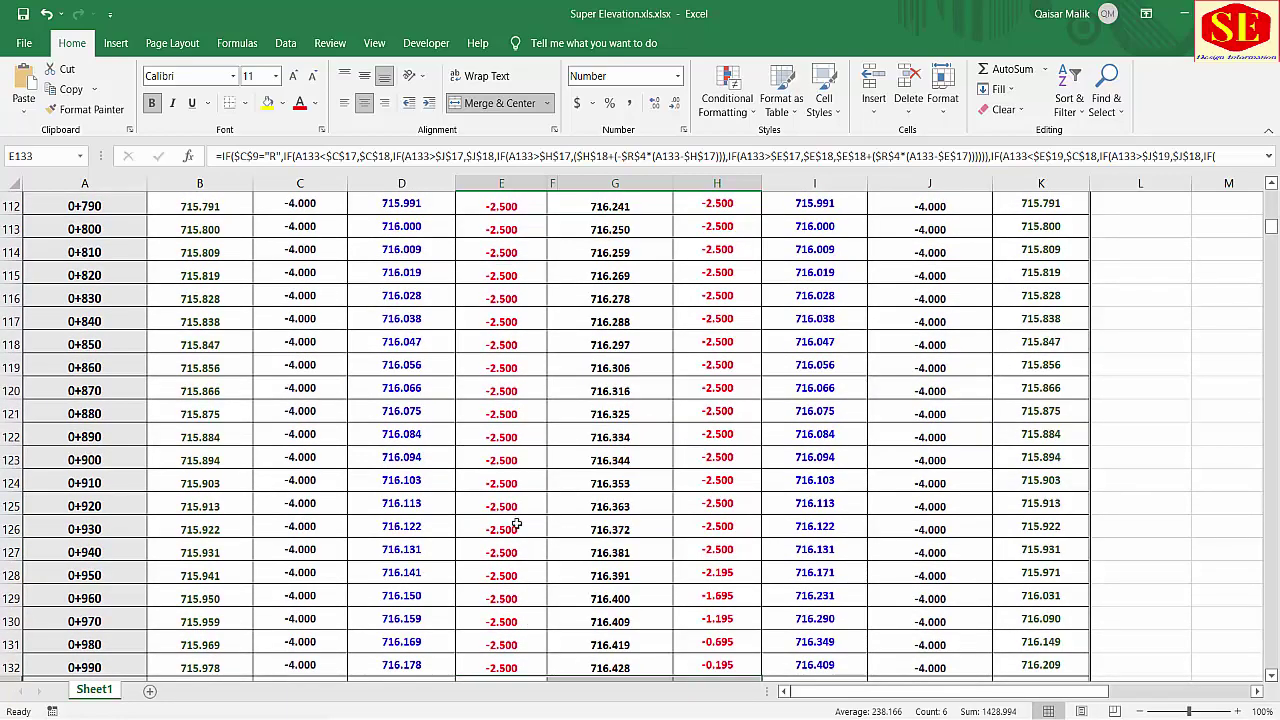
{"action": "left_click_drag", "start_coordinate": [517, 524], "coordinate": [724, 670]}
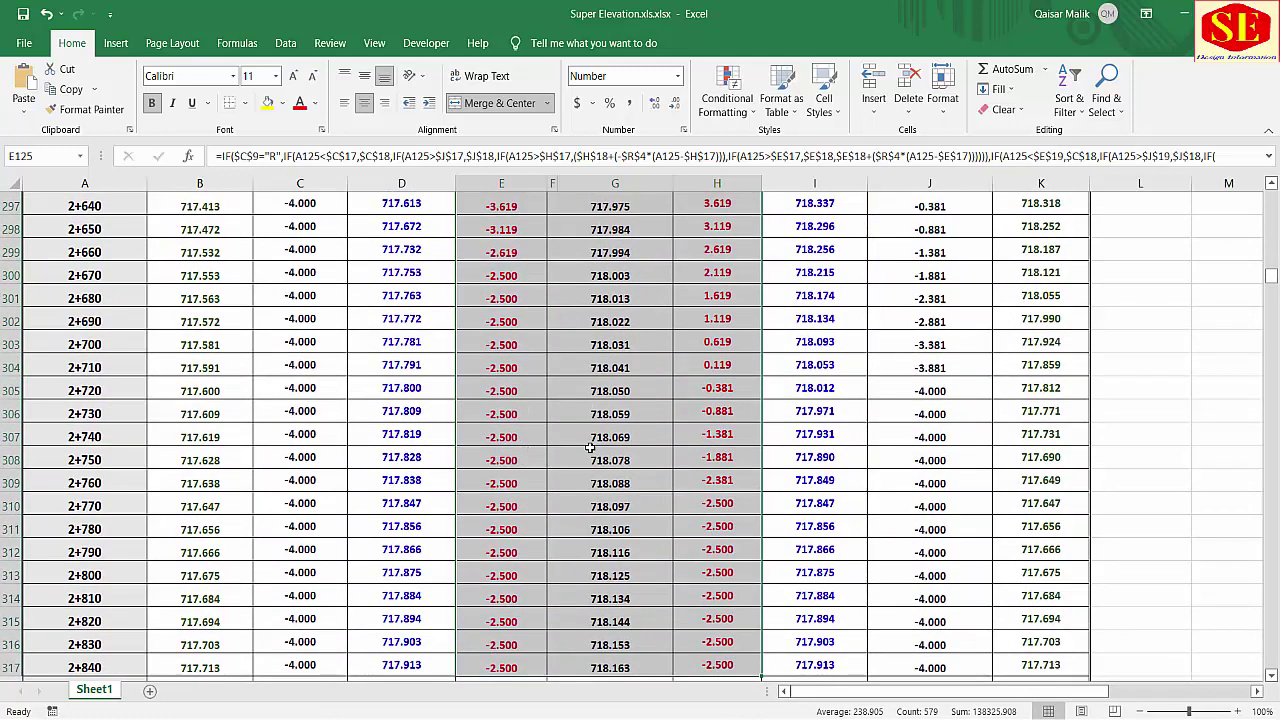
{"action": "scroll", "coordinate": [639, 391], "scroll_direction": "up", "scroll_amount": 2}
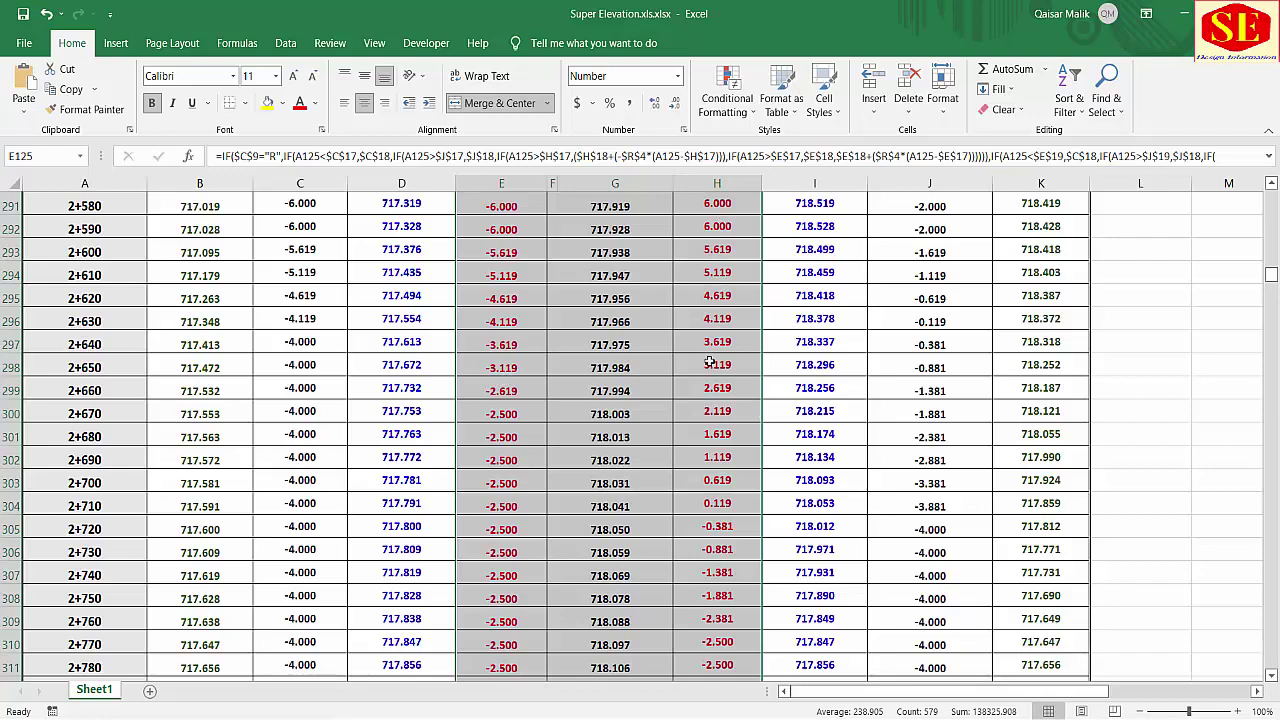
Step: Return to the head of the stations table and inspect the RHS shoulder slope formula for station 0+000, leaving it unedited
{"action": "scroll", "coordinate": [645, 438], "scroll_direction": "up", "scroll_amount": 20}
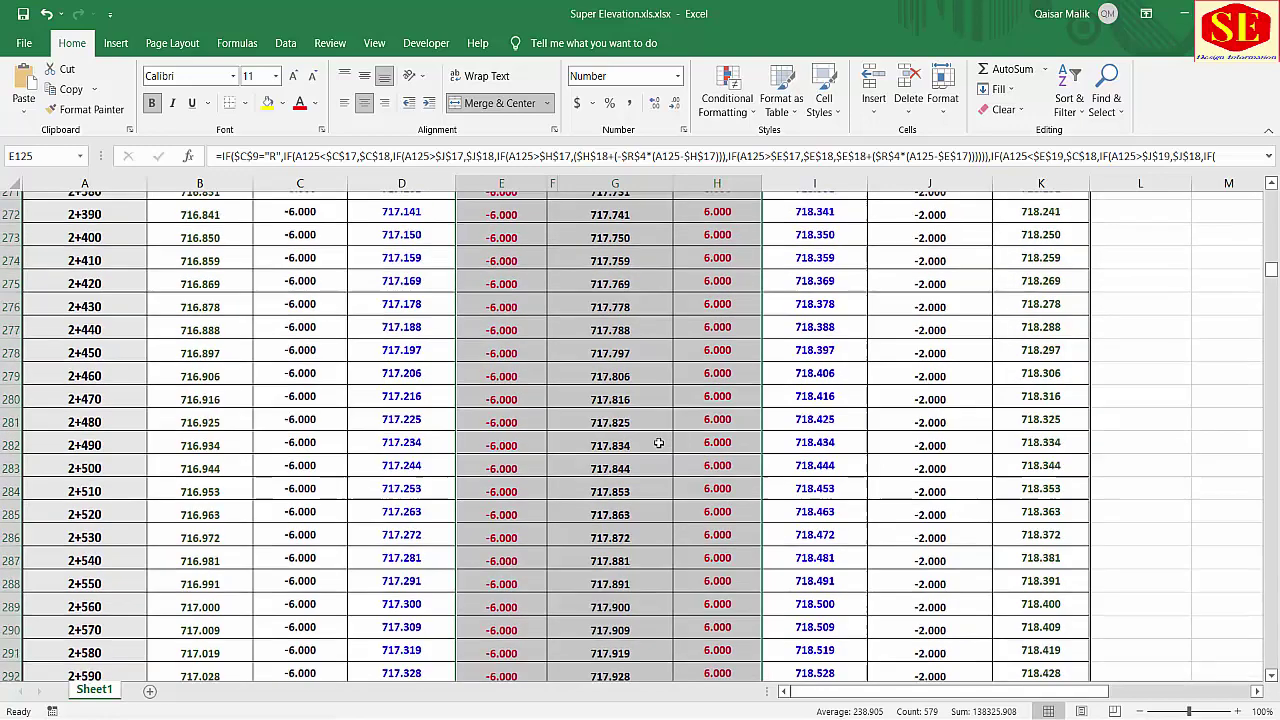
{"action": "scroll", "coordinate": [659, 442], "scroll_direction": "up", "scroll_amount": 13}
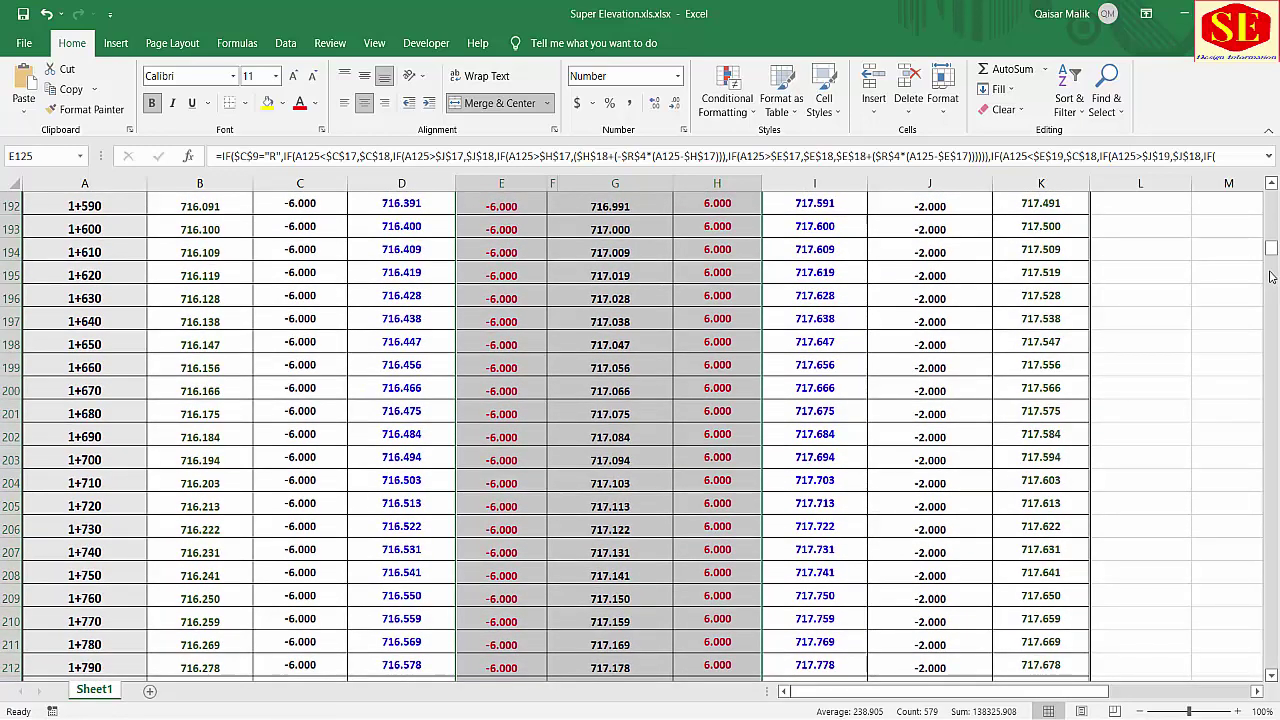
{"action": "left_click_drag", "start_coordinate": [1271, 256], "coordinate": [1270, 205]}
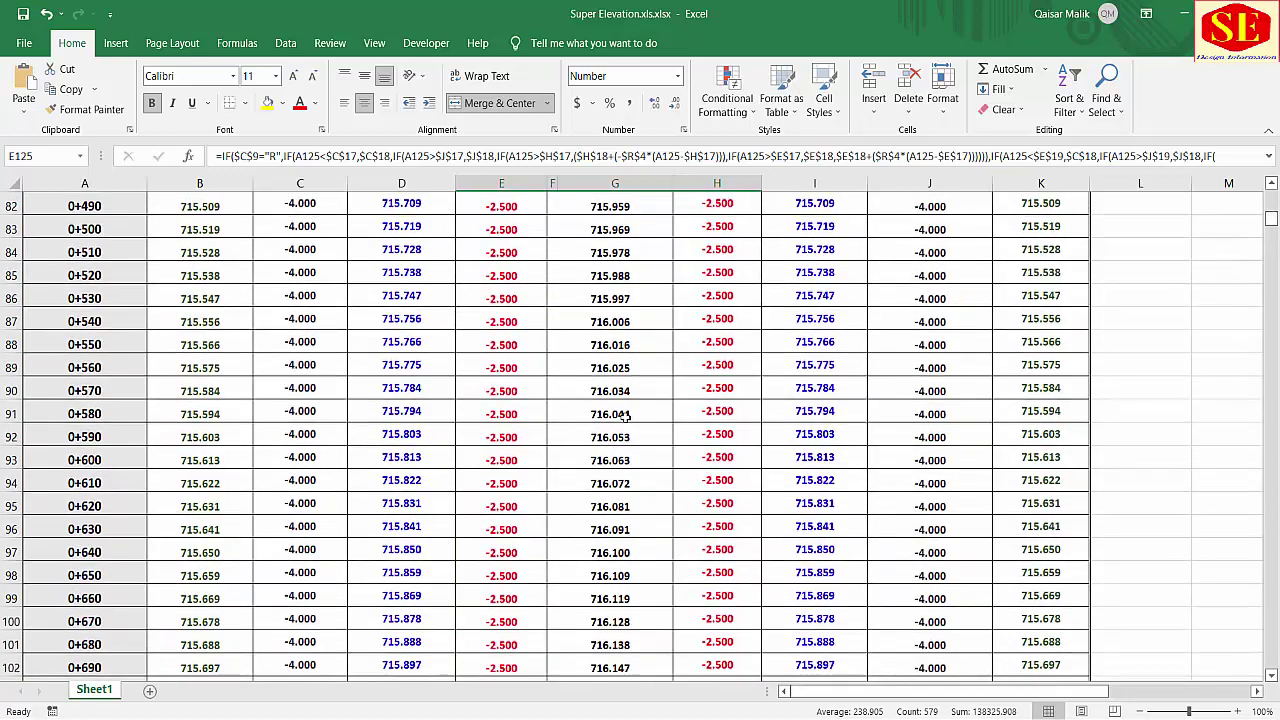
{"action": "scroll", "coordinate": [626, 417], "scroll_direction": "up", "scroll_amount": 20}
{"action": "scroll", "coordinate": [626, 417], "scroll_direction": "up", "scroll_amount": 6}
{"action": "scroll", "coordinate": [626, 417], "scroll_direction": "down", "scroll_amount": 6}
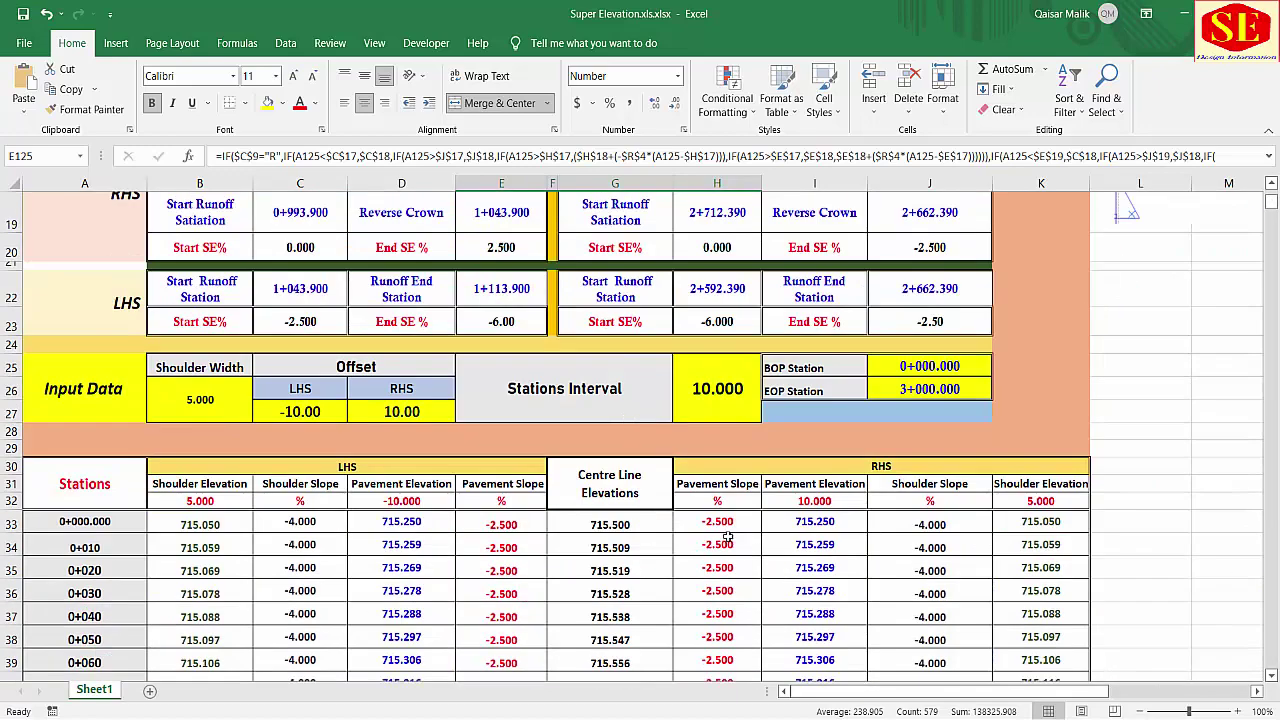
{"action": "left_click", "coordinate": [941, 522]}
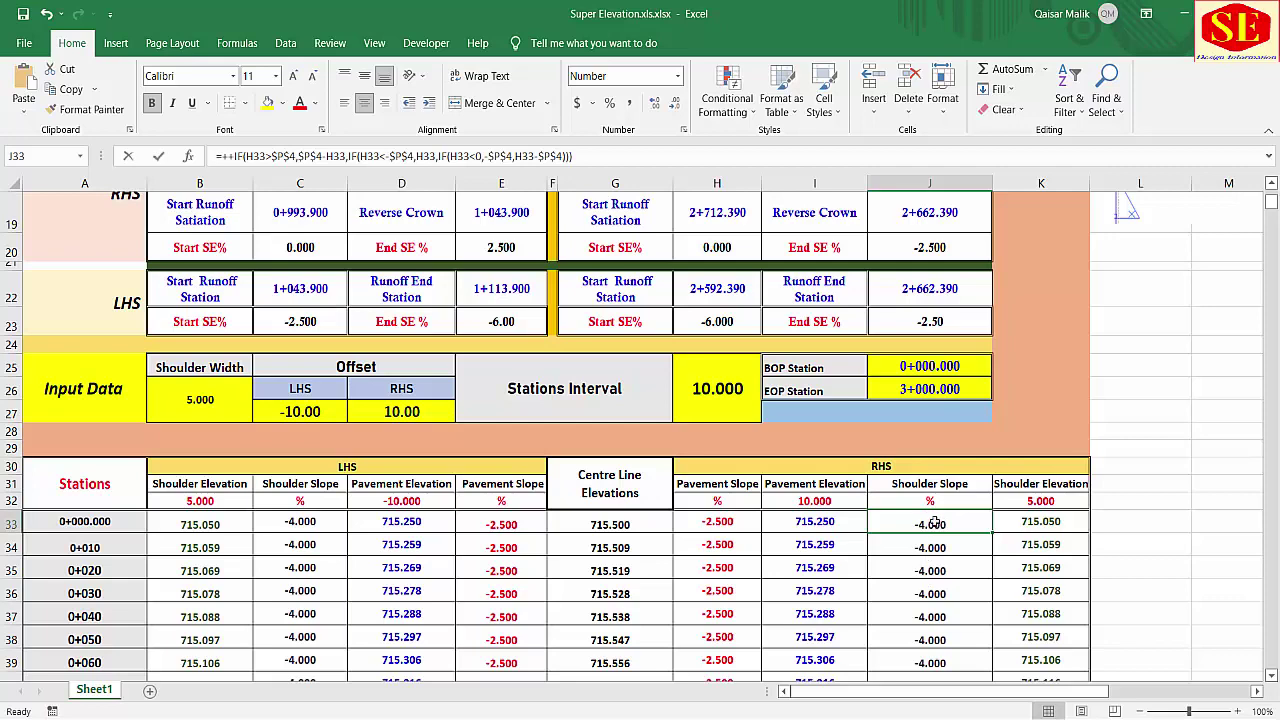
{"action": "double_click", "coordinate": [933, 523]}
{"action": "key", "text": "Escape"}
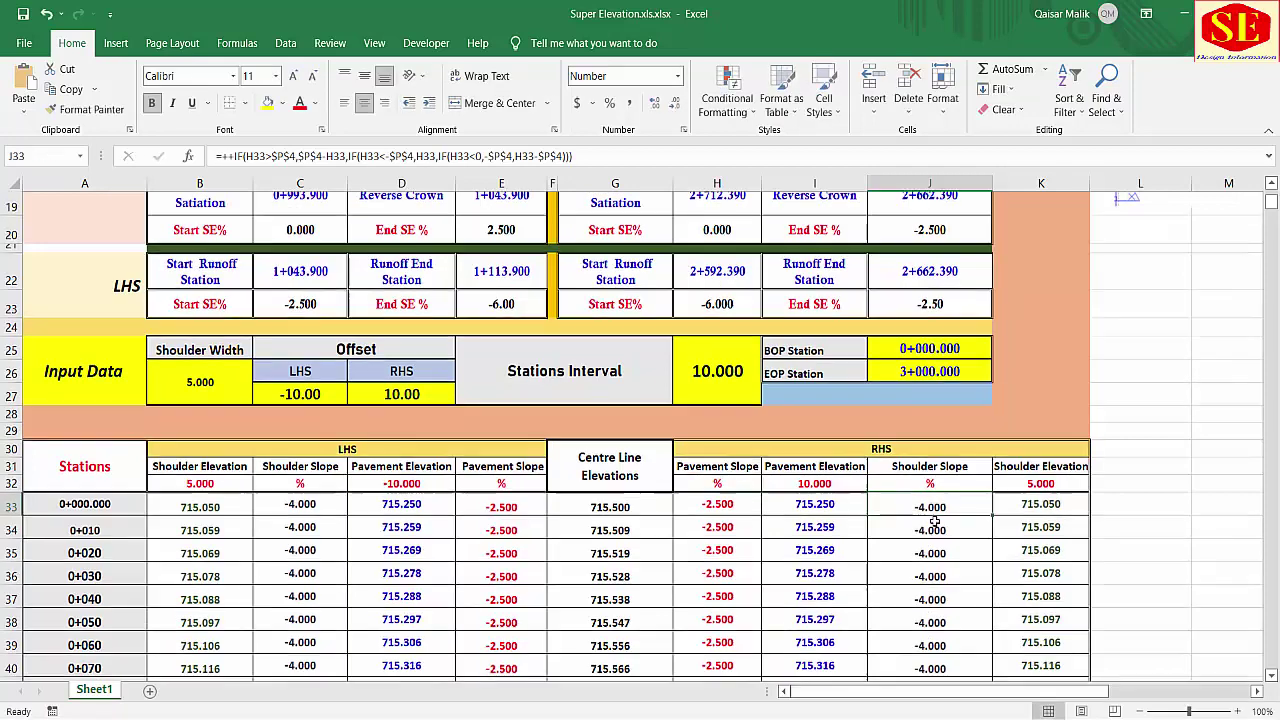
Step: Review the shoulder and pavement slopes and elevations along the stations table past 1+740
{"action": "scroll", "coordinate": [934, 525], "scroll_direction": "down", "scroll_amount": 16}
{"action": "scroll", "coordinate": [933, 529], "scroll_direction": "down", "scroll_amount": 20}
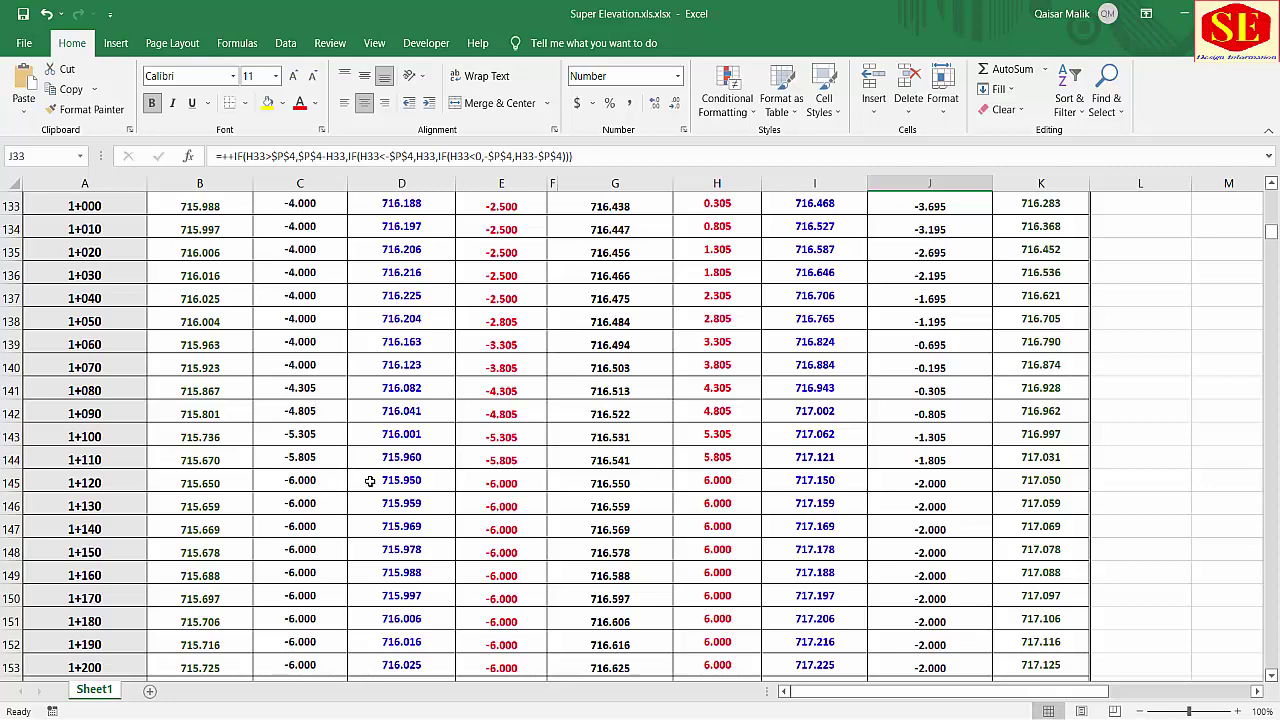
{"action": "scroll", "coordinate": [891, 538], "scroll_direction": "down", "scroll_amount": 6}
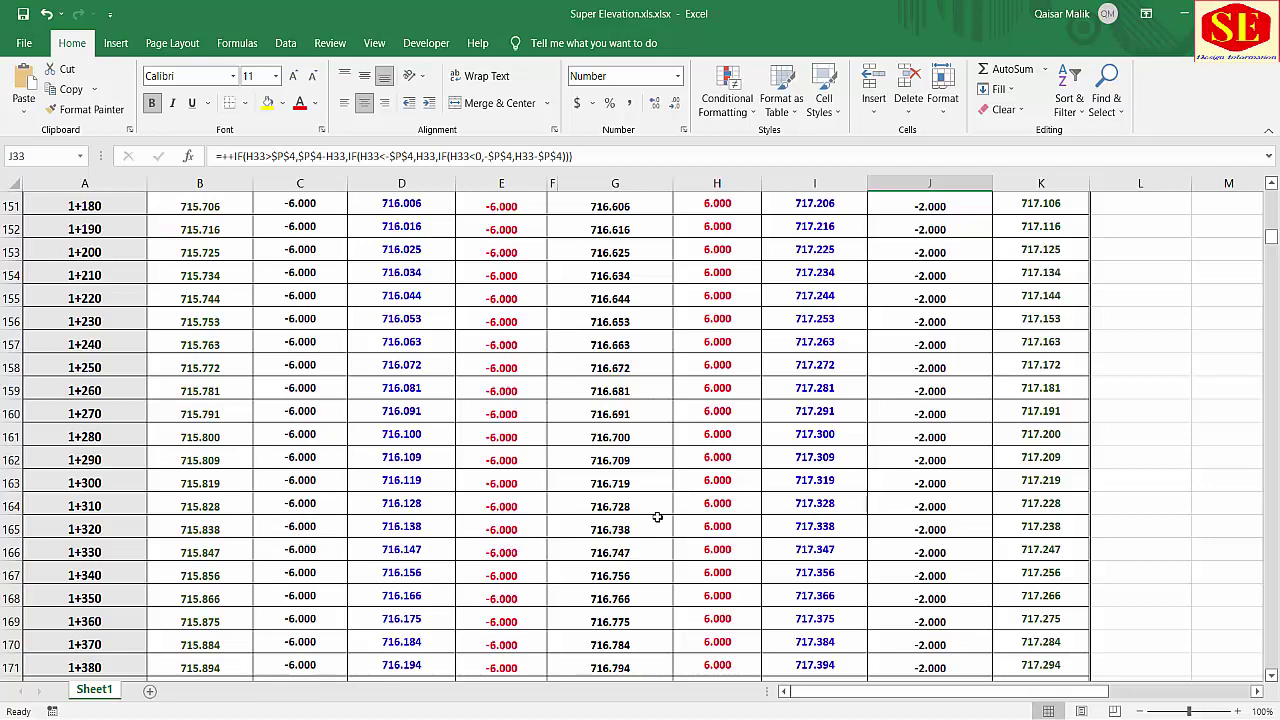
{"action": "scroll", "coordinate": [665, 514], "scroll_direction": "down", "scroll_amount": 19}
{"action": "scroll", "coordinate": [667, 514], "scroll_direction": "up", "scroll_amount": 20}
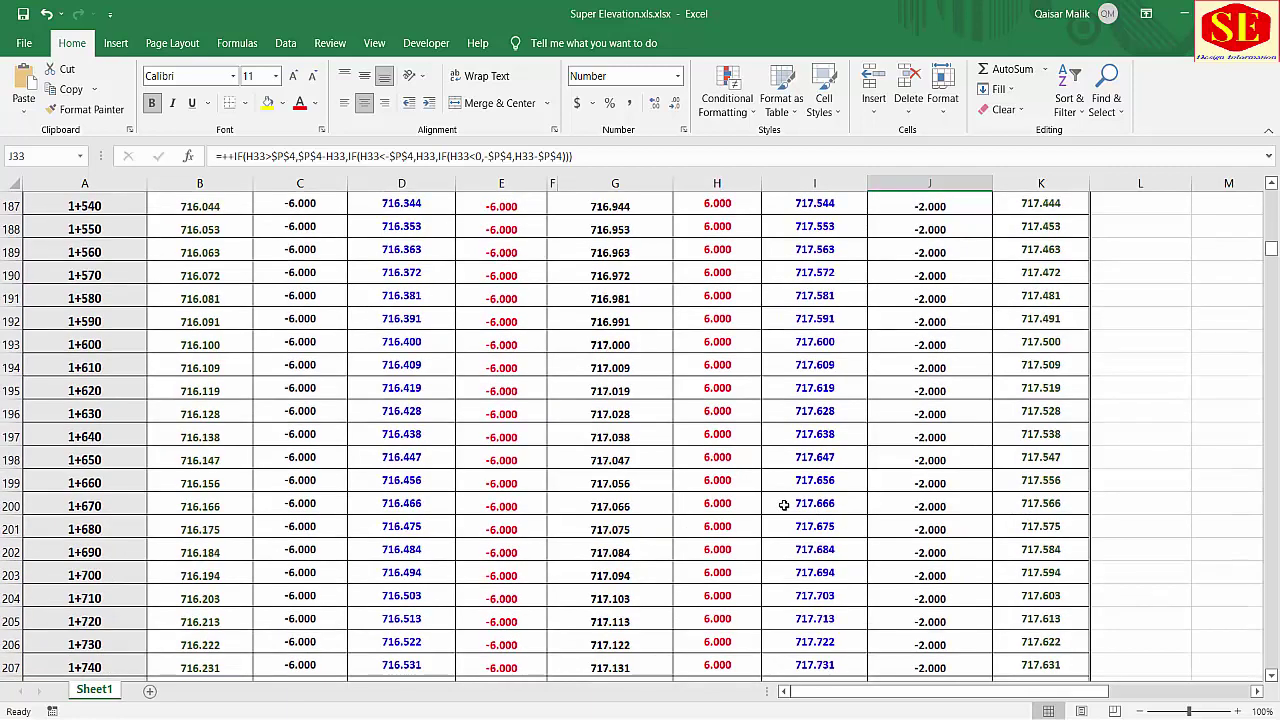
{"action": "scroll", "coordinate": [786, 504], "scroll_direction": "up", "scroll_amount": 20}
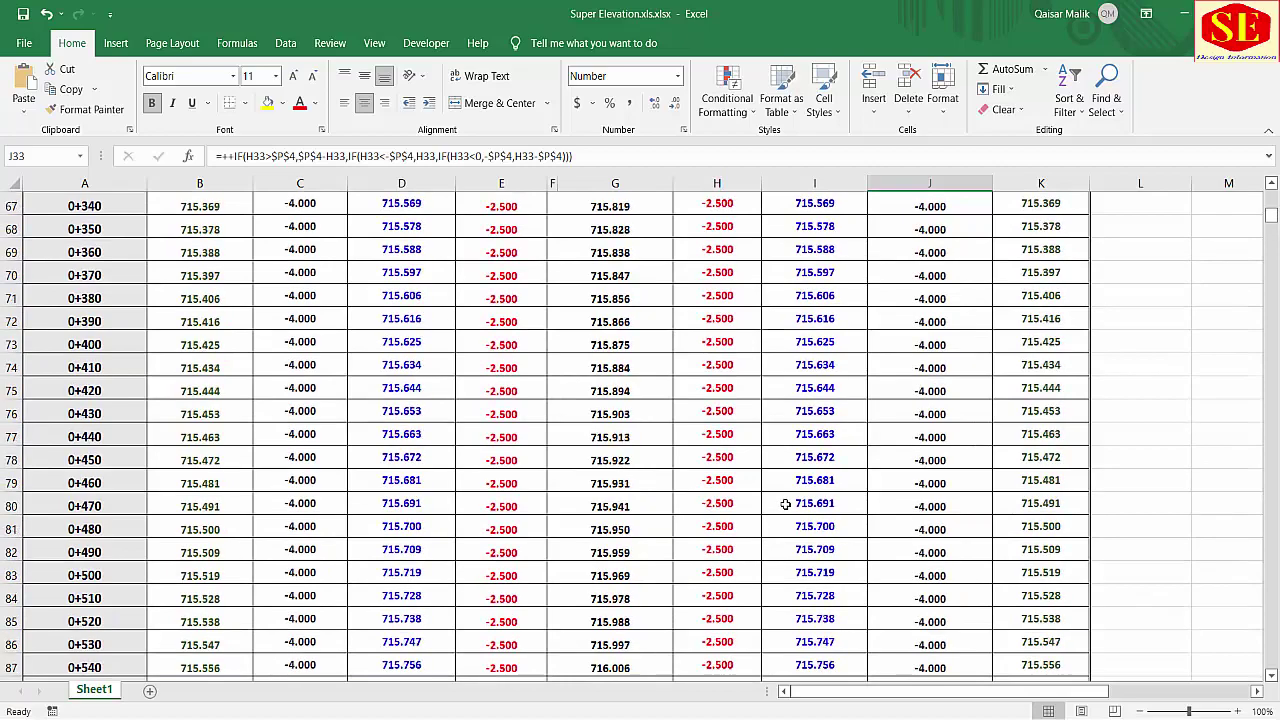
{"action": "scroll", "coordinate": [786, 504], "scroll_direction": "down", "scroll_amount": 1}
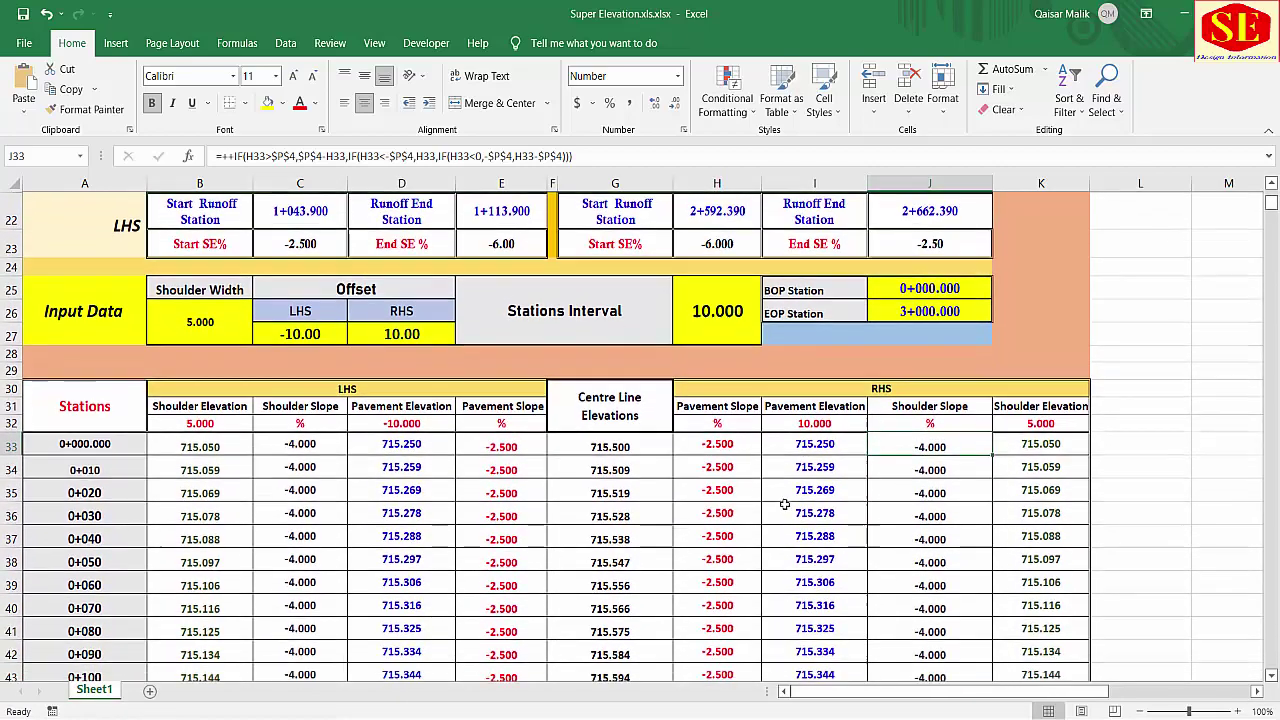
Step: Check the offset references above the RHS and LHS pavement elevation columns against the input data
{"action": "left_click", "coordinate": [848, 424]}
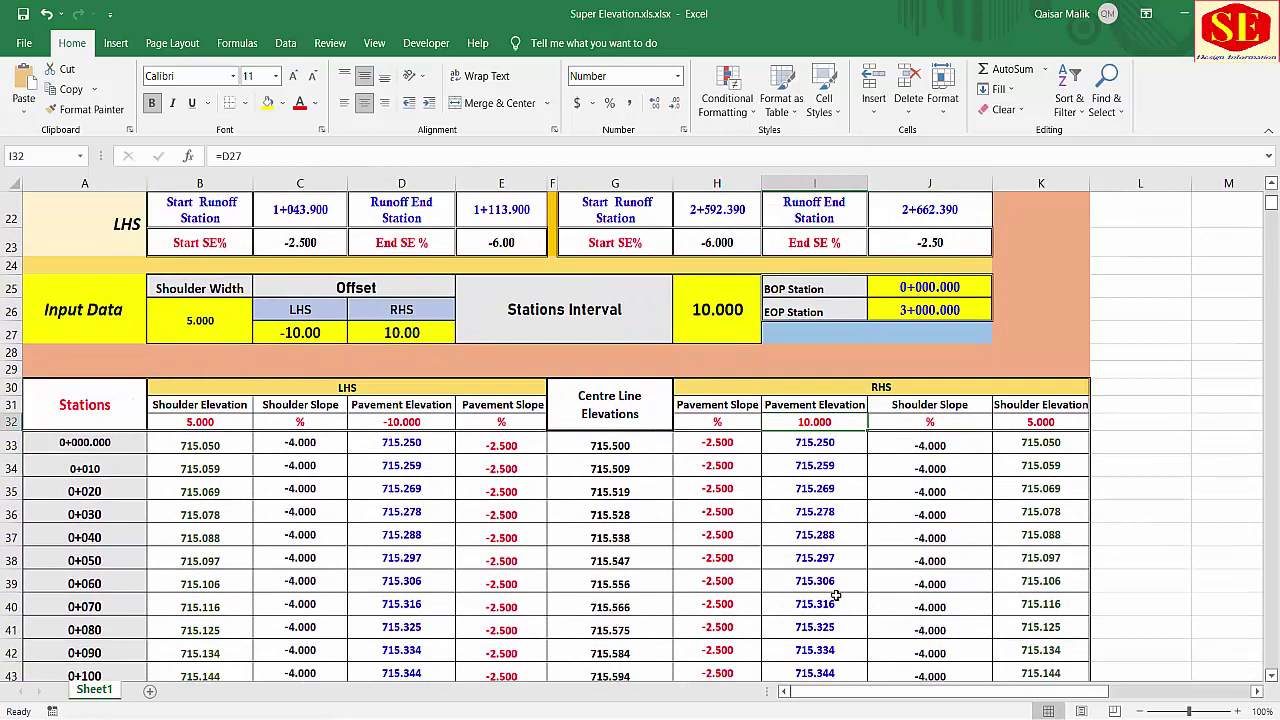
{"action": "left_click", "coordinate": [411, 424]}
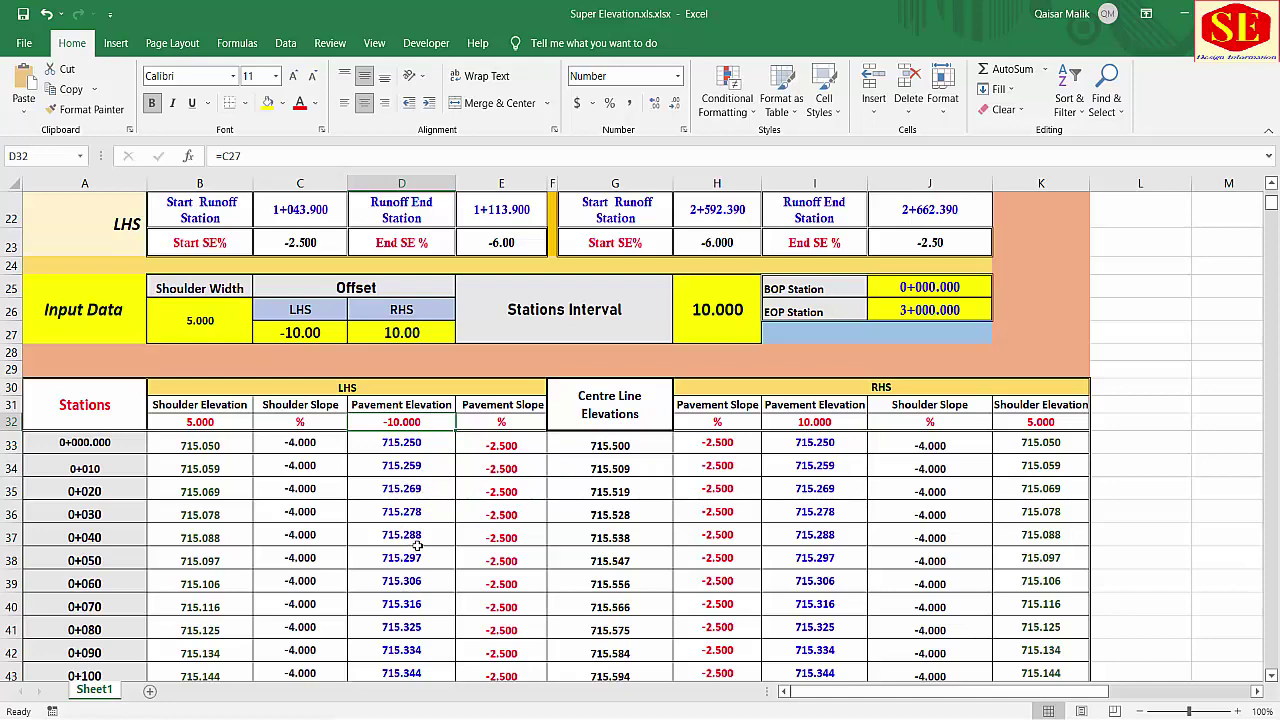
{"action": "scroll", "coordinate": [418, 545], "scroll_direction": "up", "scroll_amount": 5}
{"action": "scroll", "coordinate": [729, 366], "scroll_direction": "up", "scroll_amount": 2}
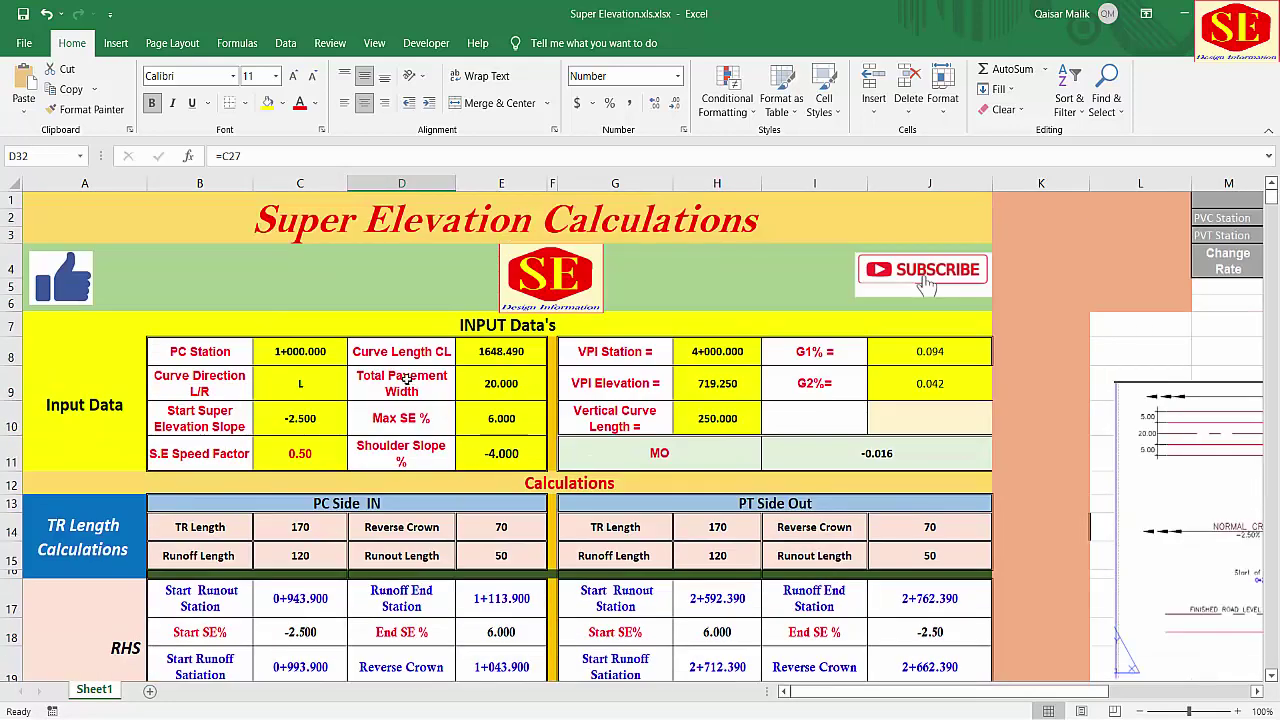
Step: Try a start superelevation slope of 6 with a Max SE % of -2.5 in the input data
{"action": "left_click", "coordinate": [306, 427]}
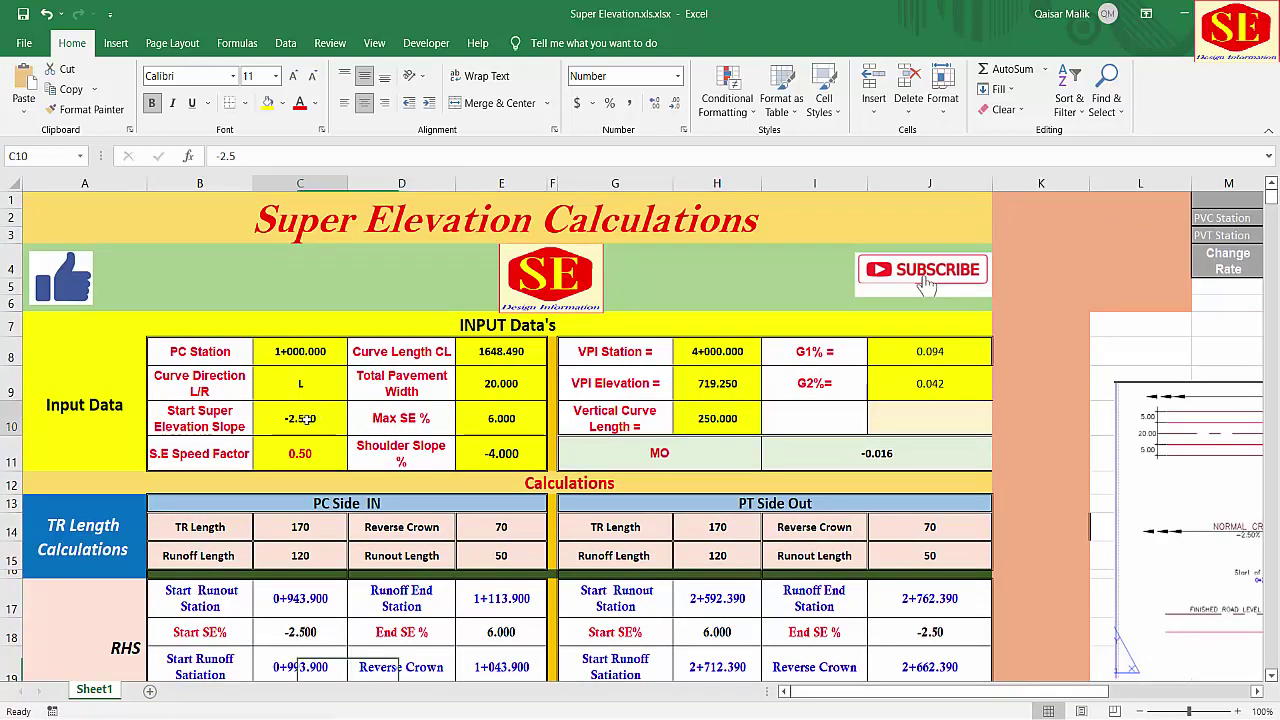
{"action": "left_click", "coordinate": [500, 434]}
{"action": "left_click", "coordinate": [309, 427]}
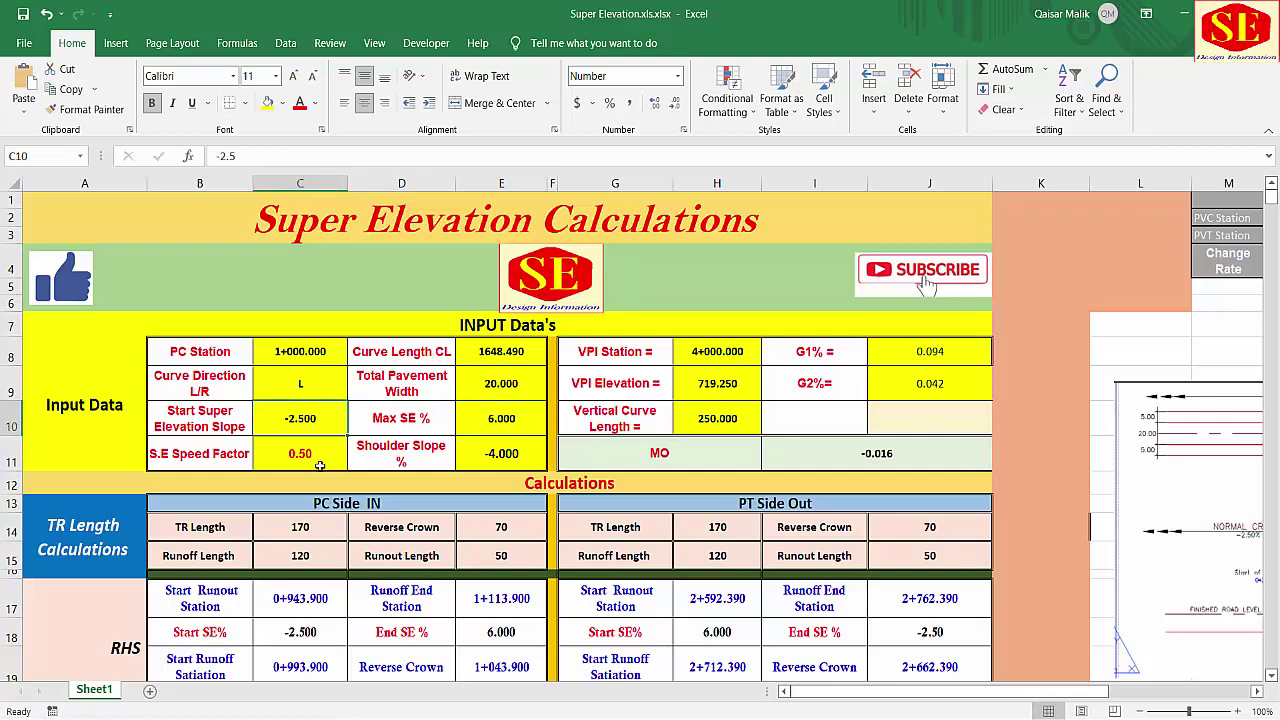
{"action": "type", "text": "6"}
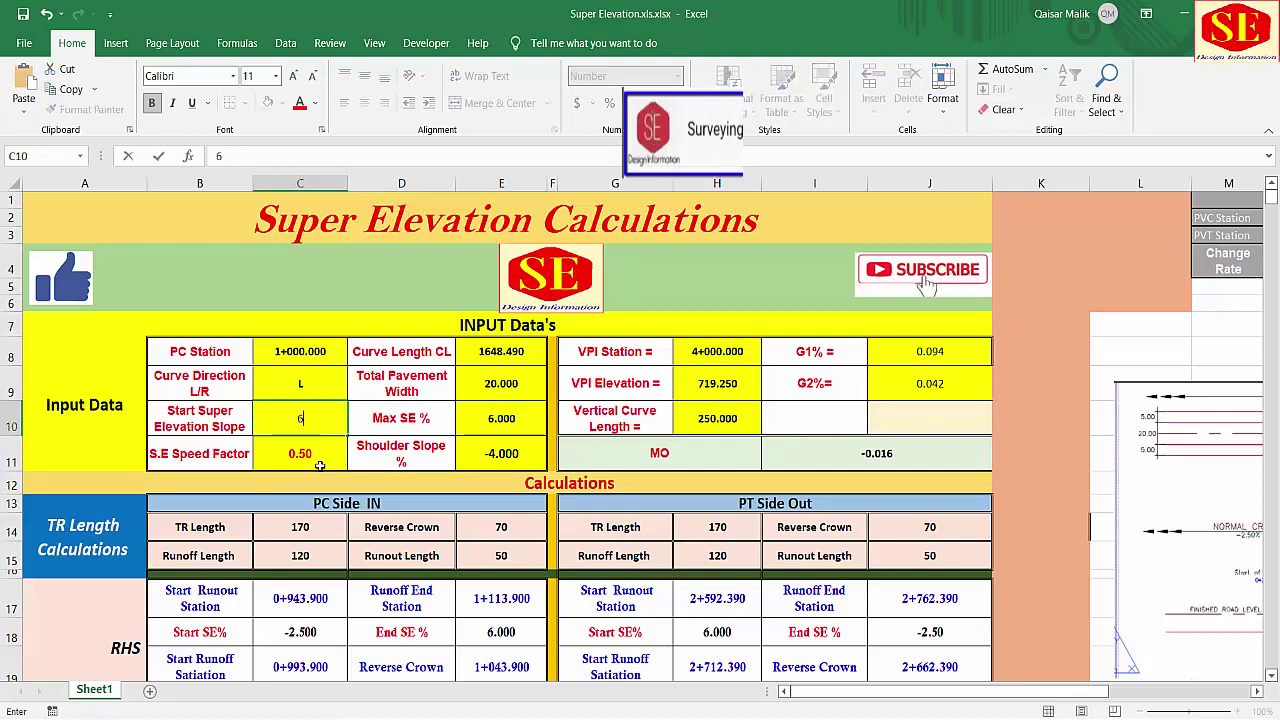
{"action": "left_click", "coordinate": [509, 428]}
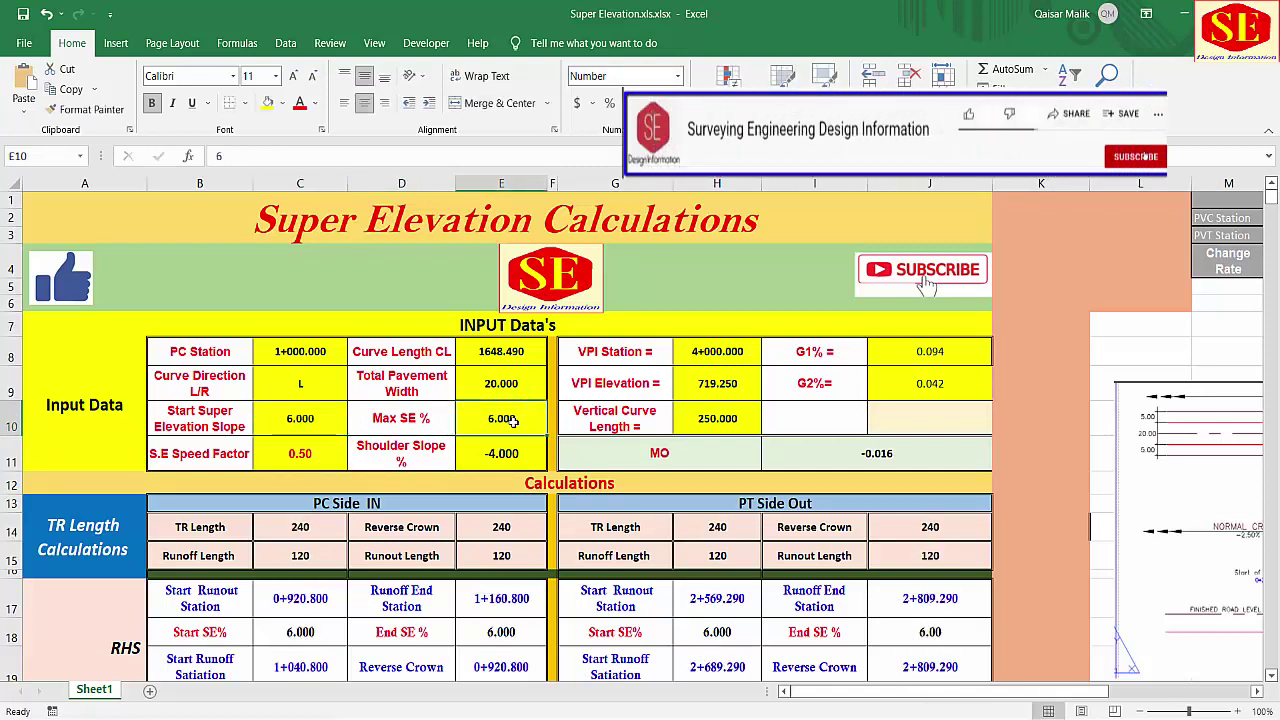
{"action": "type", "text": "-2.5"}
{"action": "key", "text": "Return"}
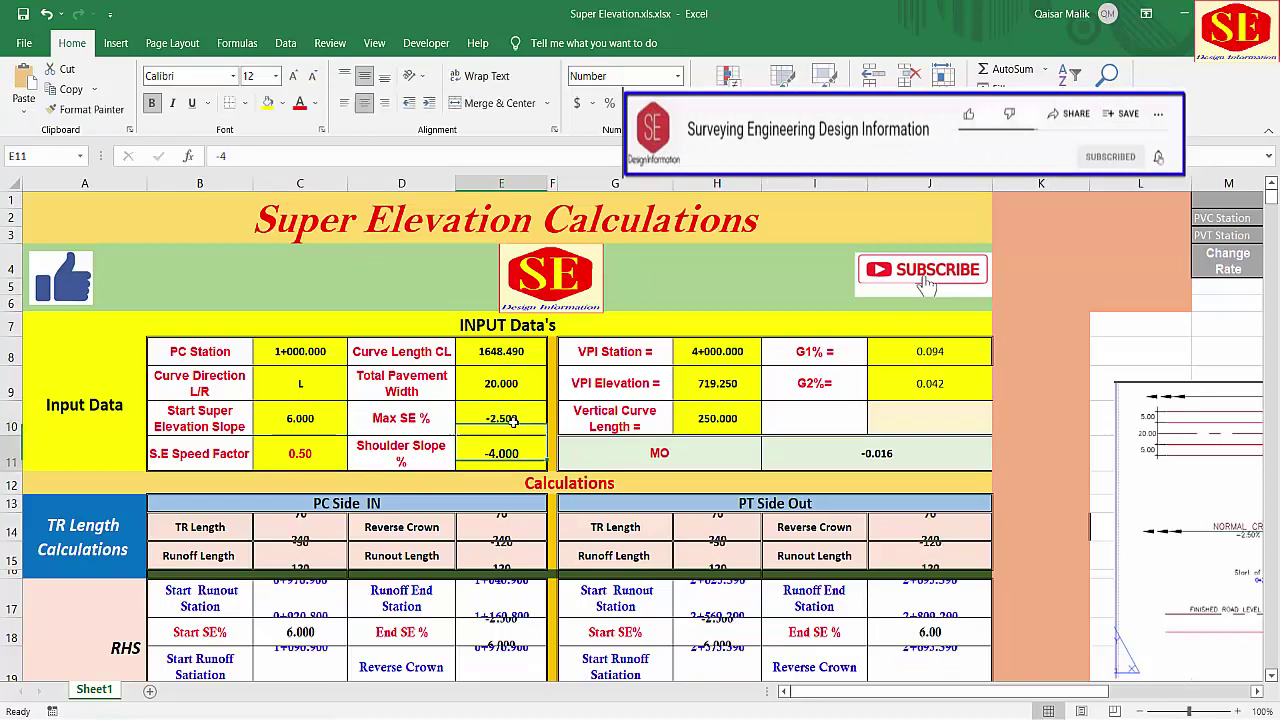
Step: Set the start superelevation slope to -2 and Max SE % to 6, and check the recalculated runoff and runout stations
{"action": "left_click", "coordinate": [326, 410]}
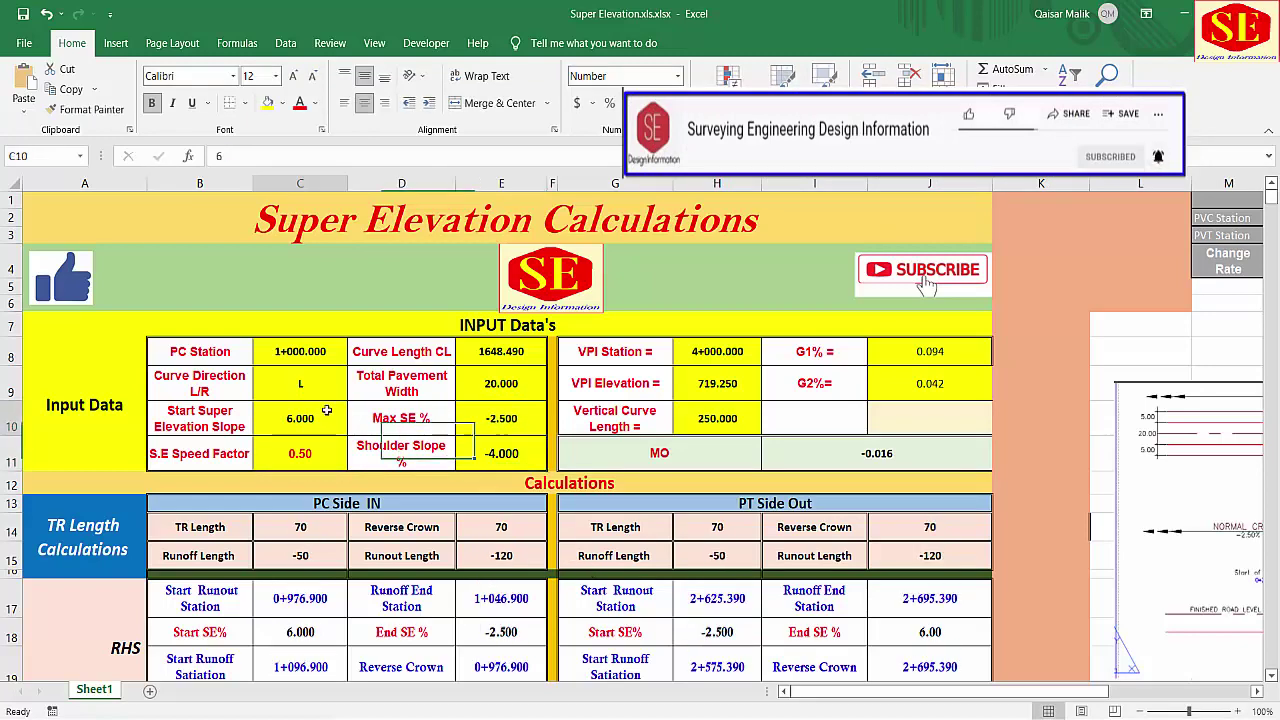
{"action": "type", "text": "-2."}
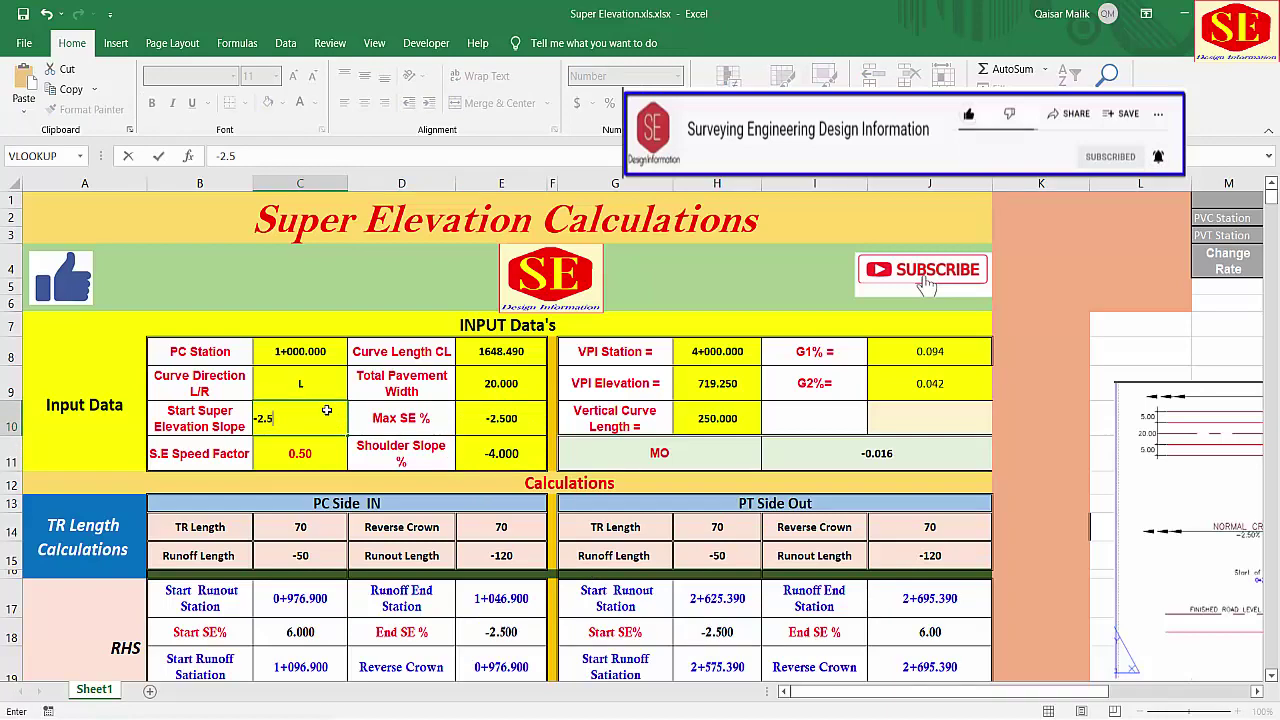
{"action": "key", "text": "Return"}
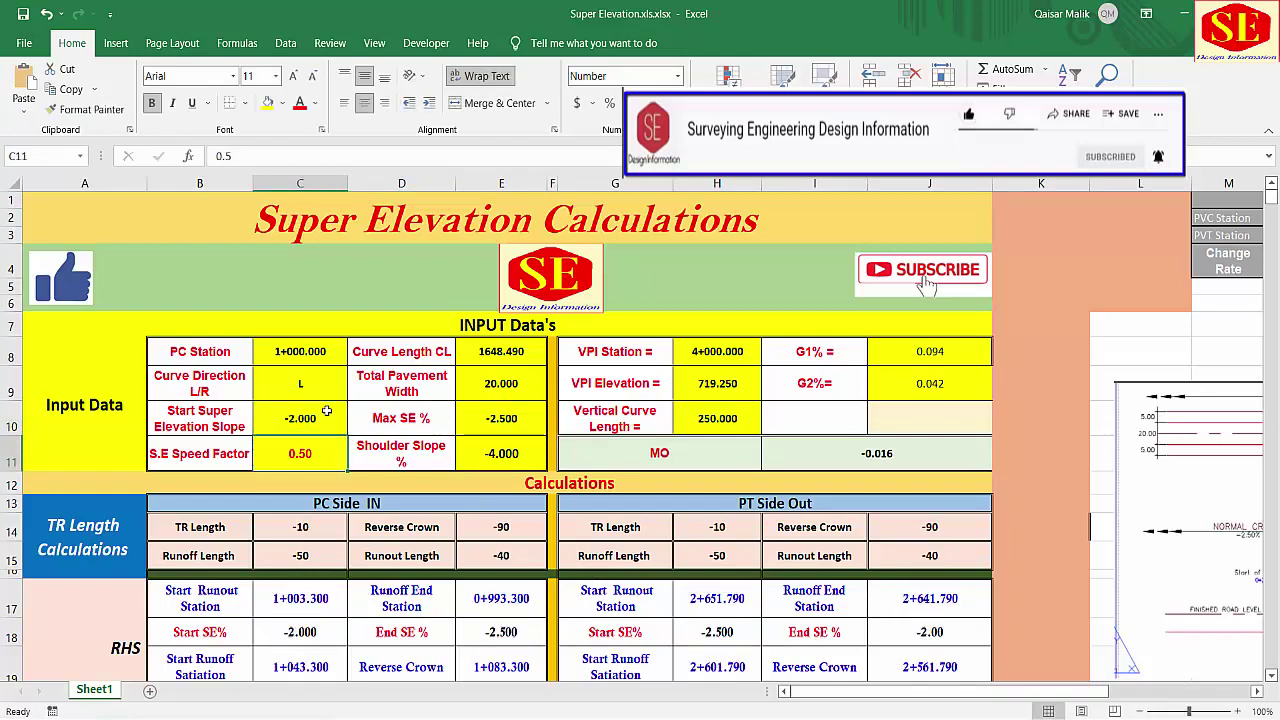
{"action": "left_click", "coordinate": [503, 420]}
{"action": "type", "text": "6"}
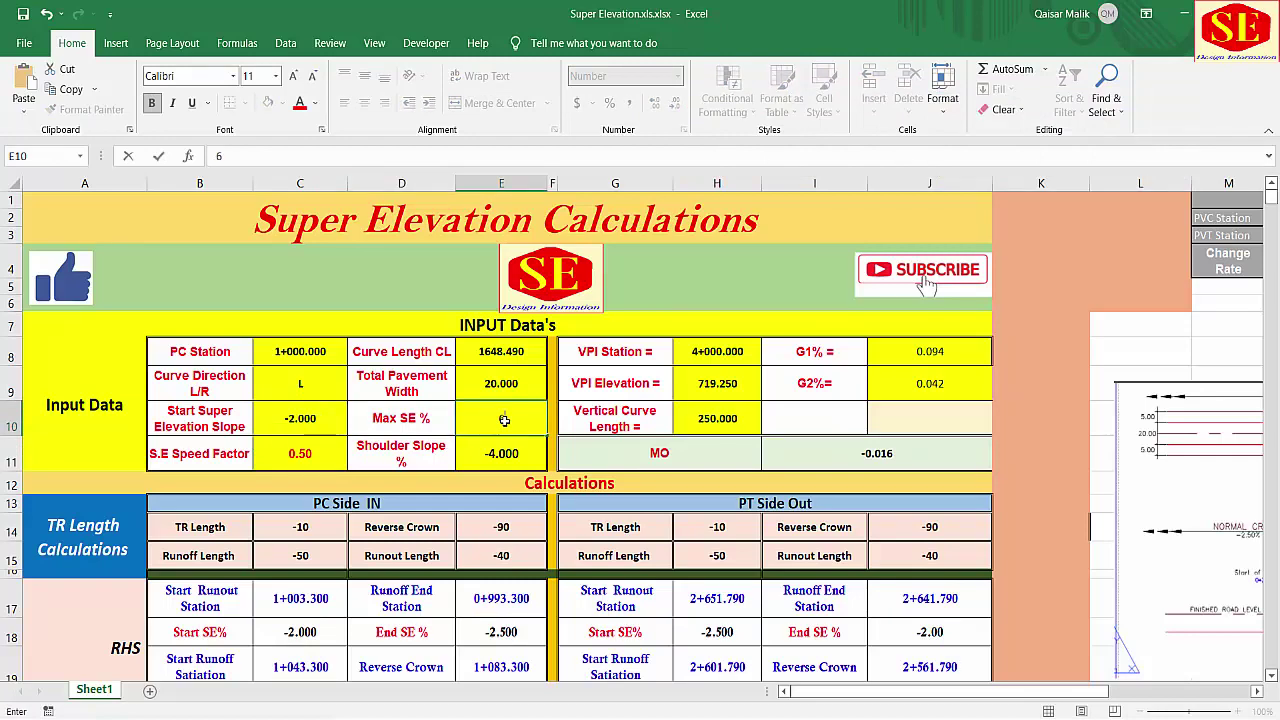
{"action": "key", "text": "Return"}
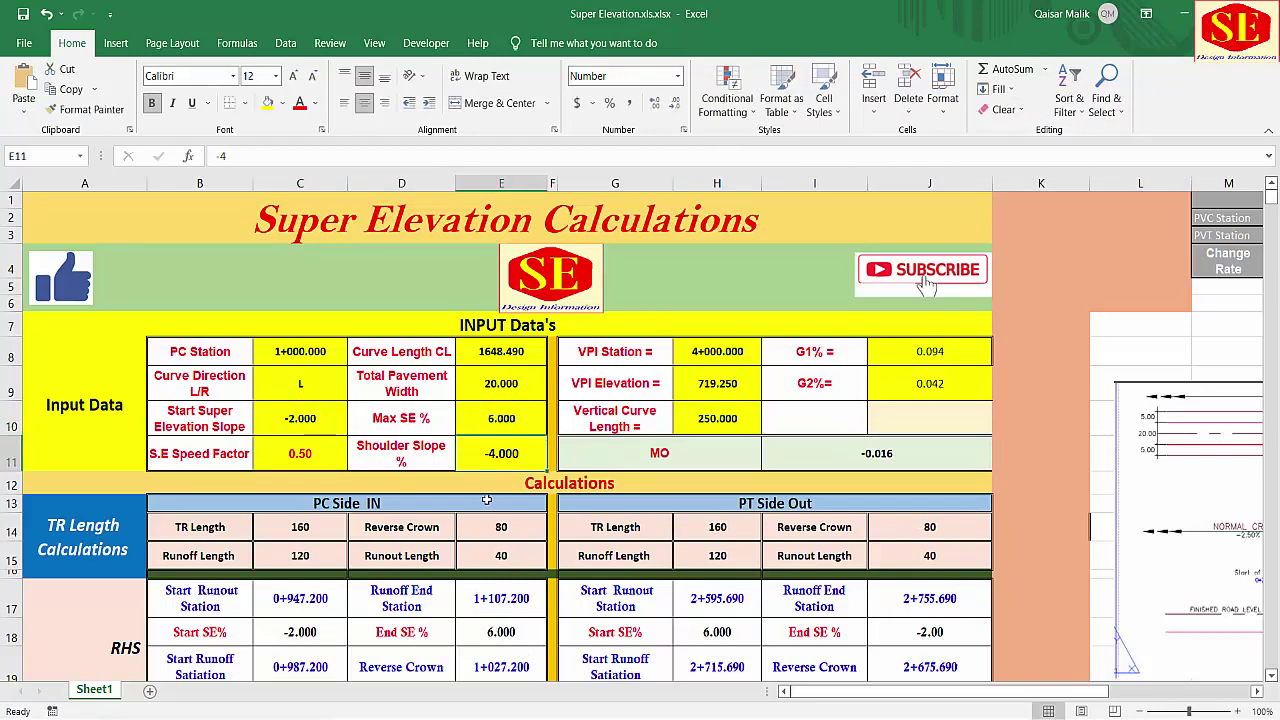
{"action": "scroll", "coordinate": [484, 490], "scroll_direction": "down", "scroll_amount": 2}
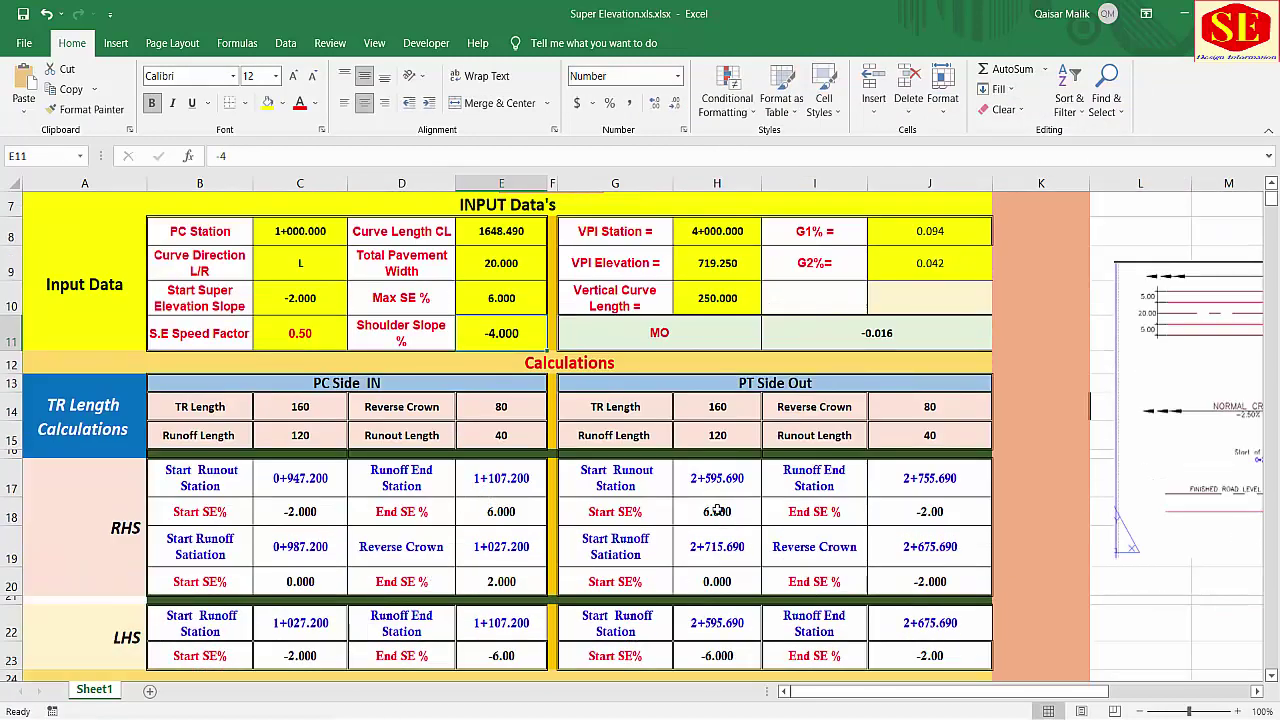
{"action": "scroll", "coordinate": [624, 540], "scroll_direction": "up", "scroll_amount": 2}
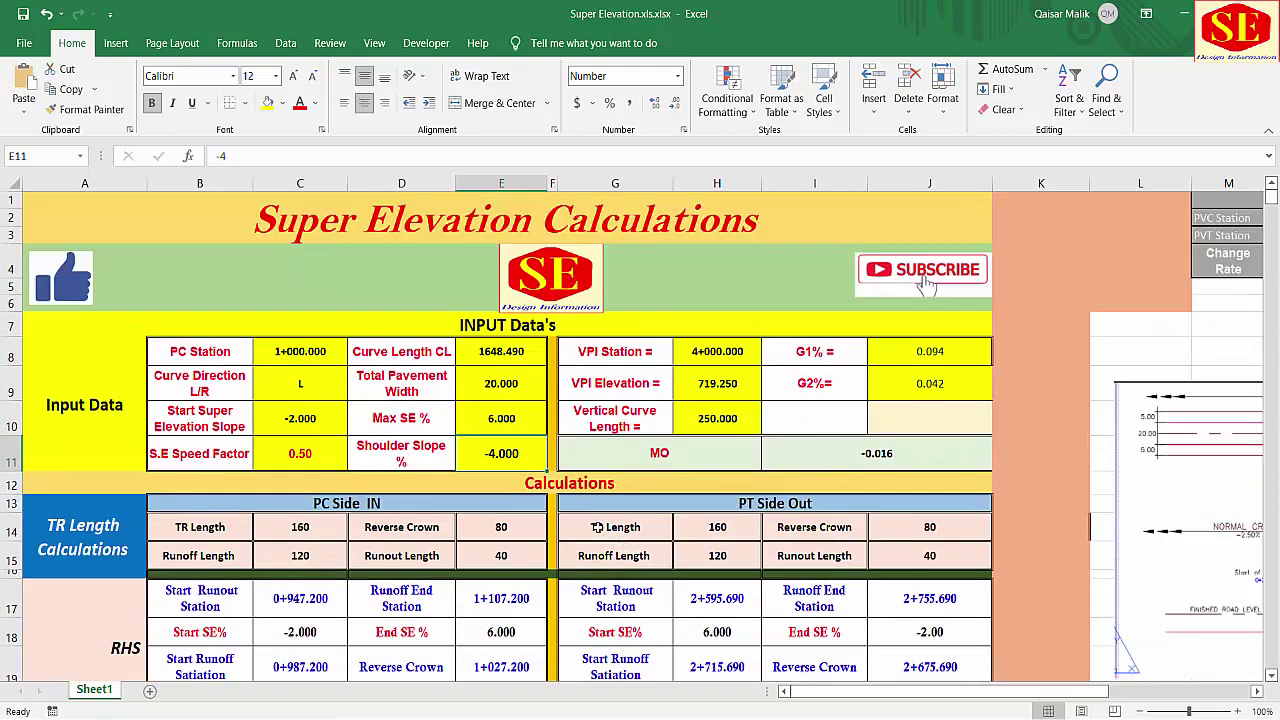
Step: Switch to the FFF.pdf drawing in the browser and find the curve's PC station on the road plan
{"action": "left_click", "coordinate": [306, 352]}
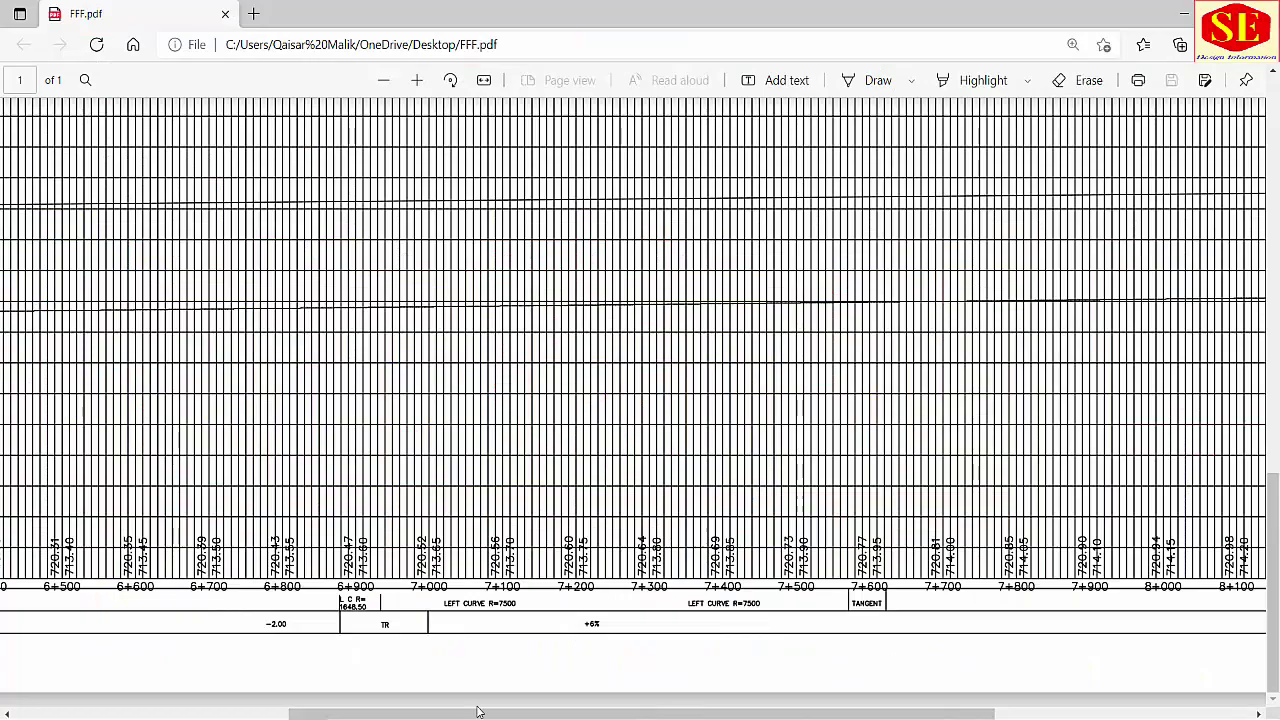
{"action": "scroll", "coordinate": [648, 528], "scroll_direction": "up", "scroll_amount": 5}
{"action": "scroll", "coordinate": [600, 480], "scroll_direction": "up", "scroll_amount": 3}
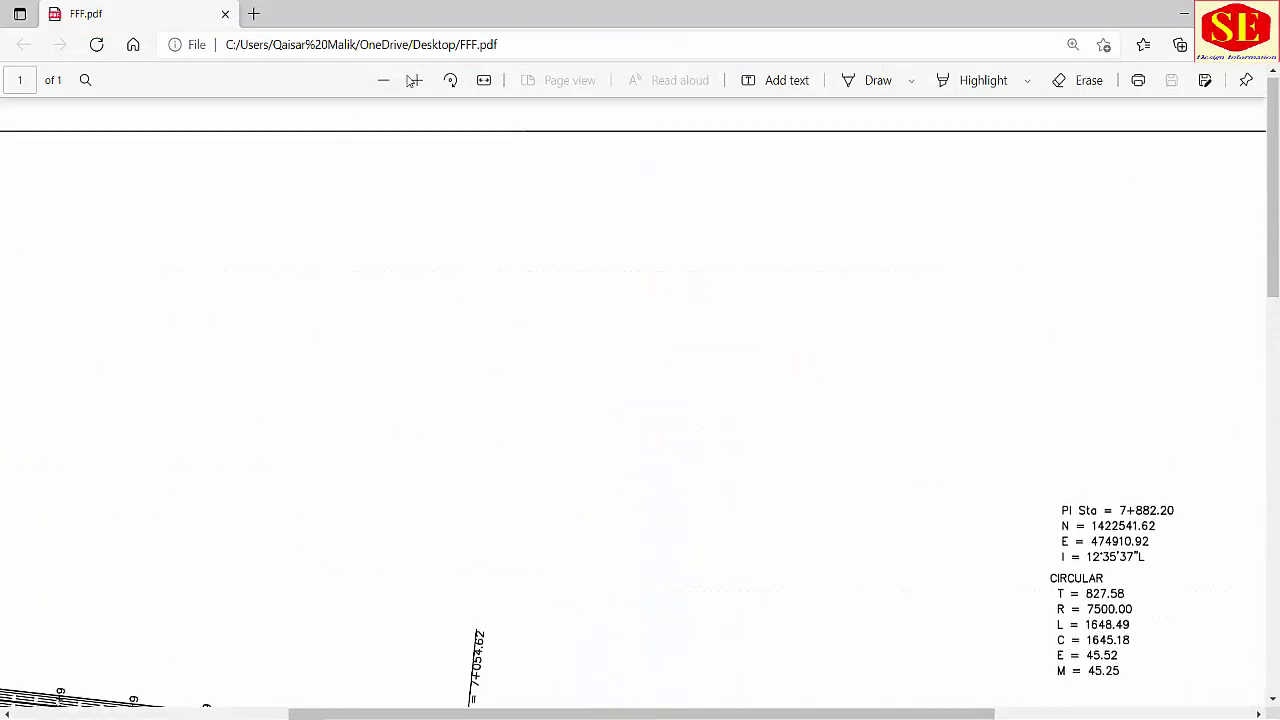
{"action": "left_click", "coordinate": [393, 80]}
{"action": "left_click", "coordinate": [393, 80]}
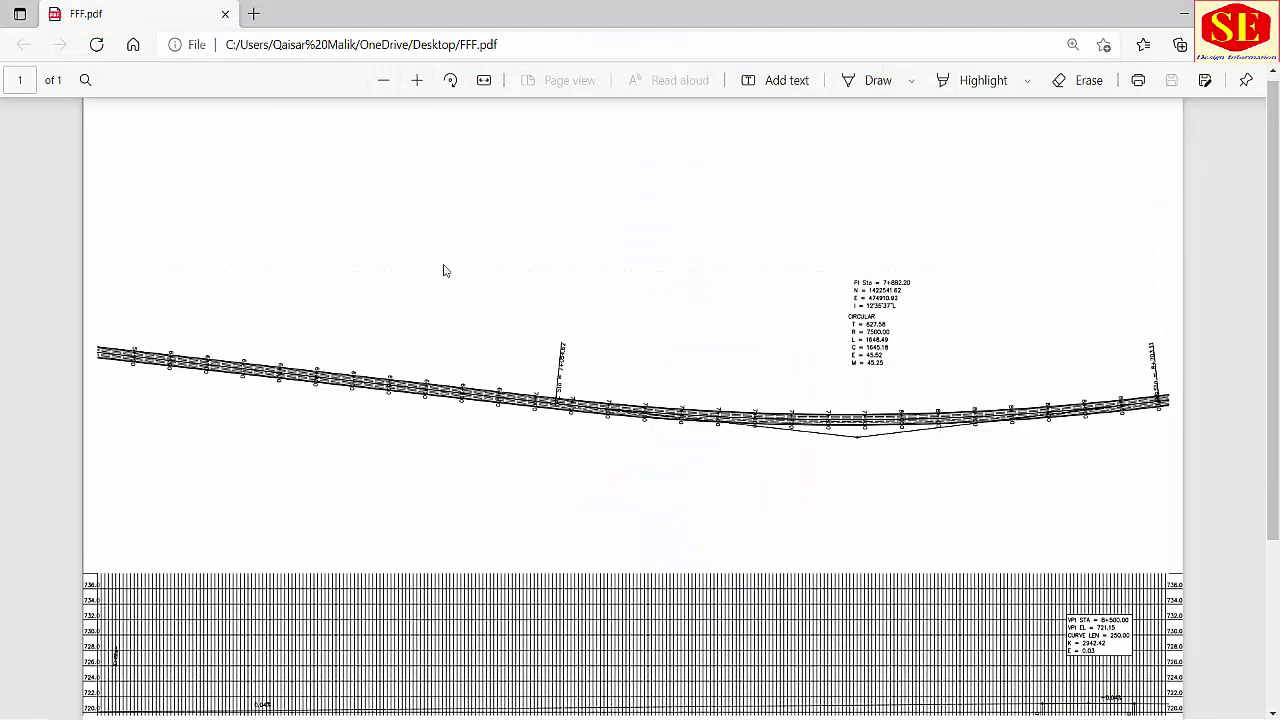
{"action": "scroll", "coordinate": [620, 435], "scroll_direction": "down", "scroll_amount": 3}
{"action": "scroll", "coordinate": [679, 459], "scroll_direction": "up", "scroll_amount": 3}
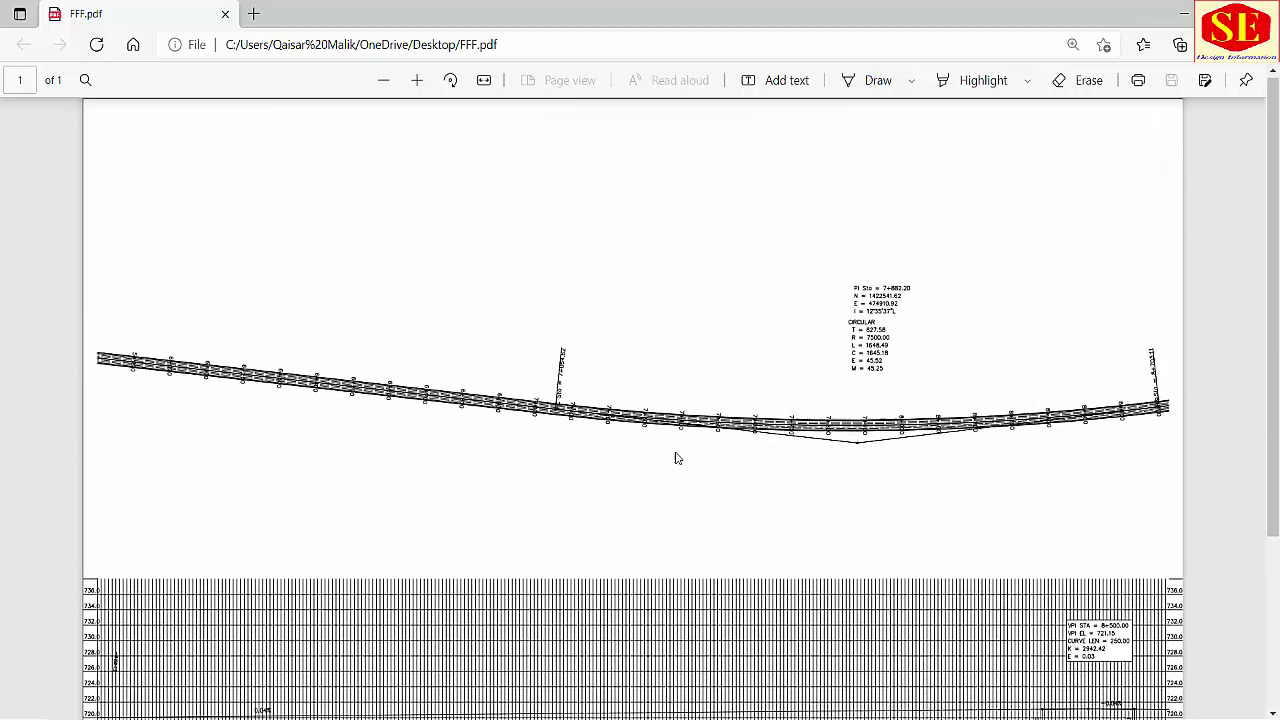
{"action": "left_click", "coordinate": [417, 80]}
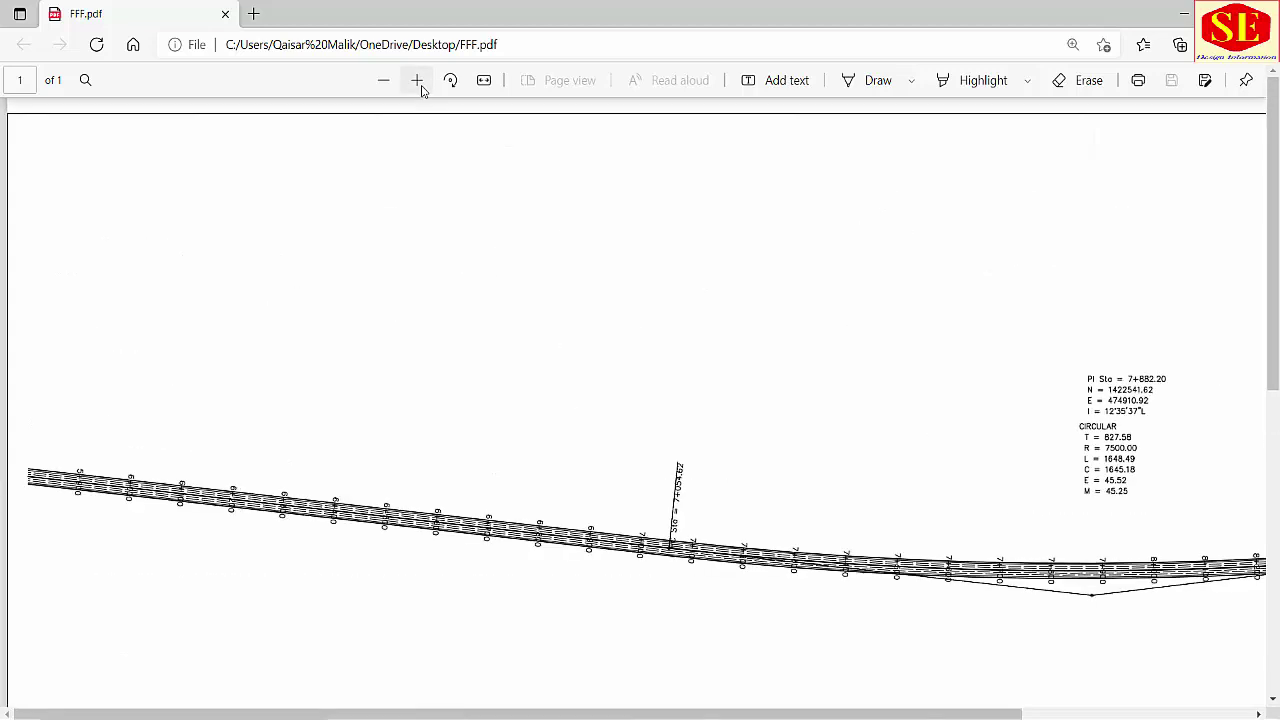
{"action": "left_click", "coordinate": [417, 80]}
{"action": "scroll", "coordinate": [951, 437], "scroll_direction": "down", "scroll_amount": 3}
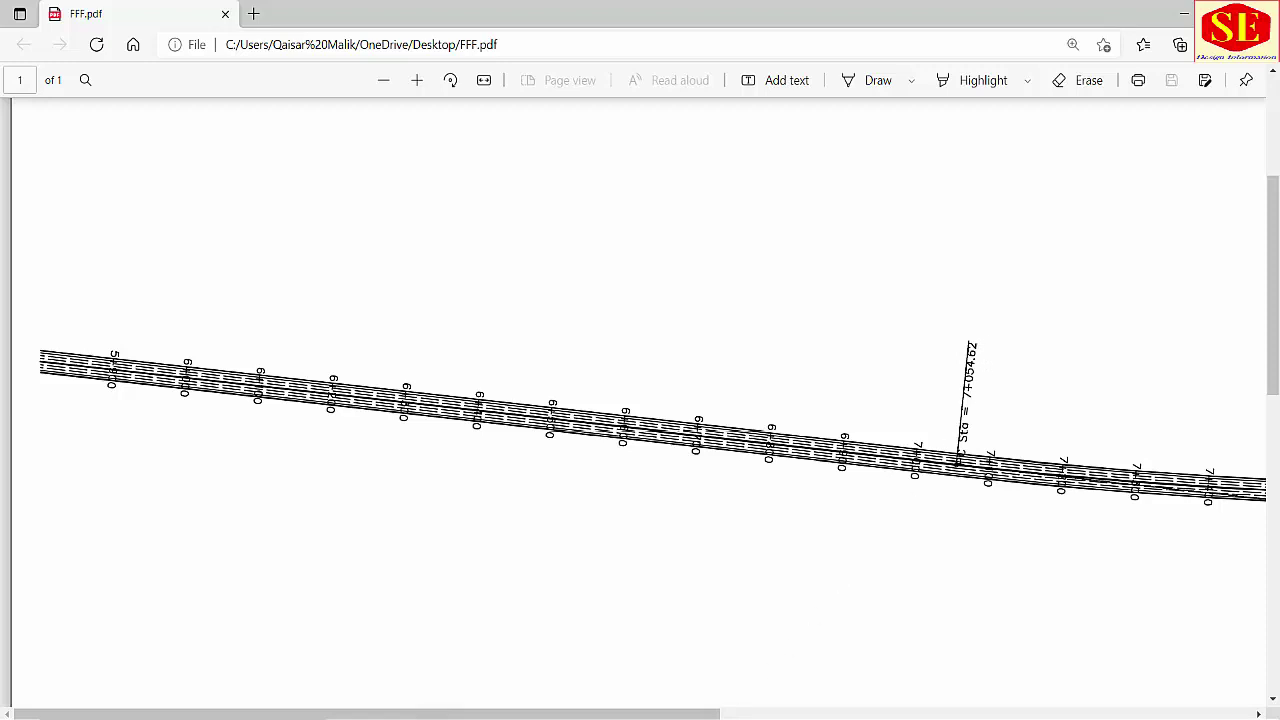
Step: Return to the Super Elevation workbook in Excel and set the PC station to 7+054.62
{"action": "left_click", "coordinate": [677, 657]}
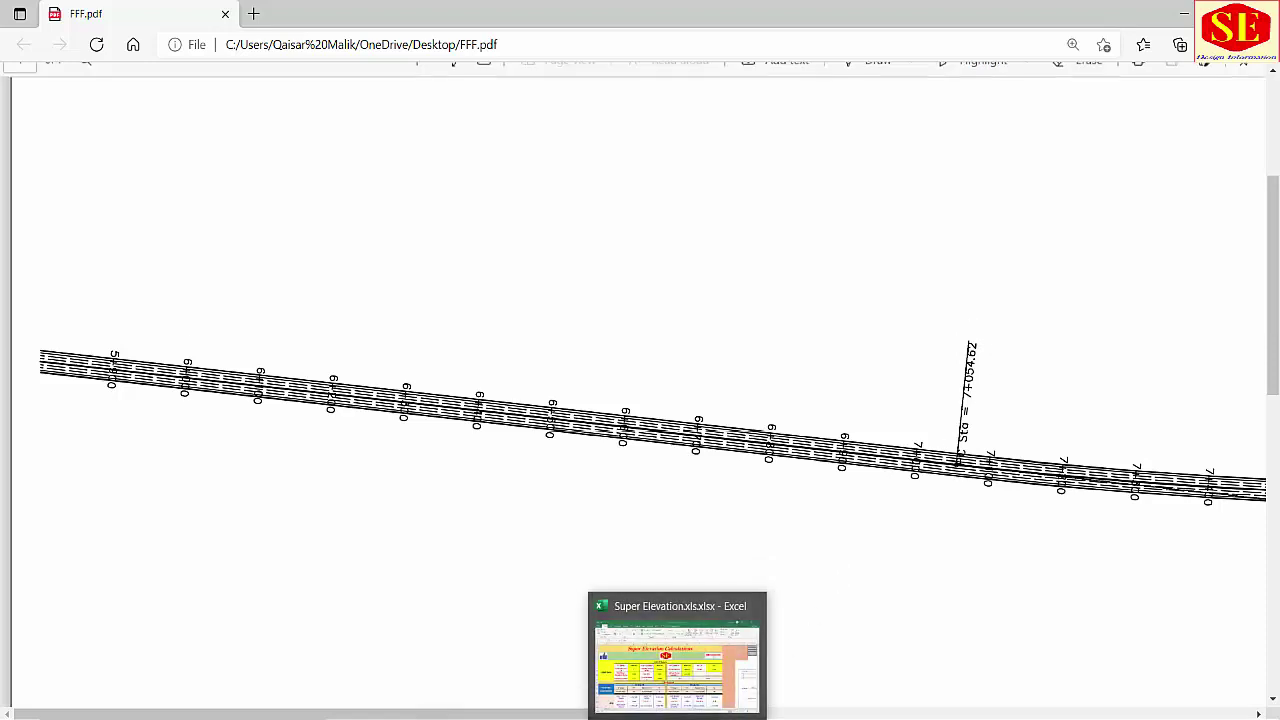
{"action": "type", "text": "7"}
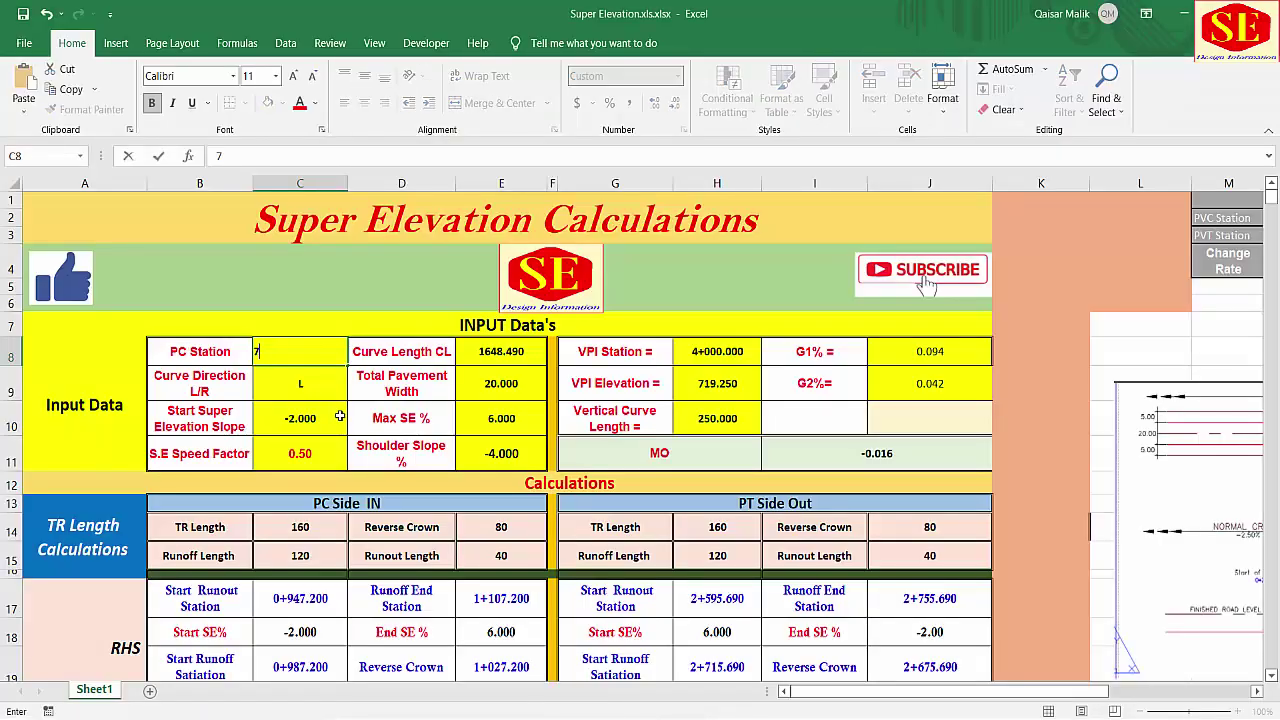
{"action": "type", "text": "+054.62"}
{"action": "key", "text": "Return"}
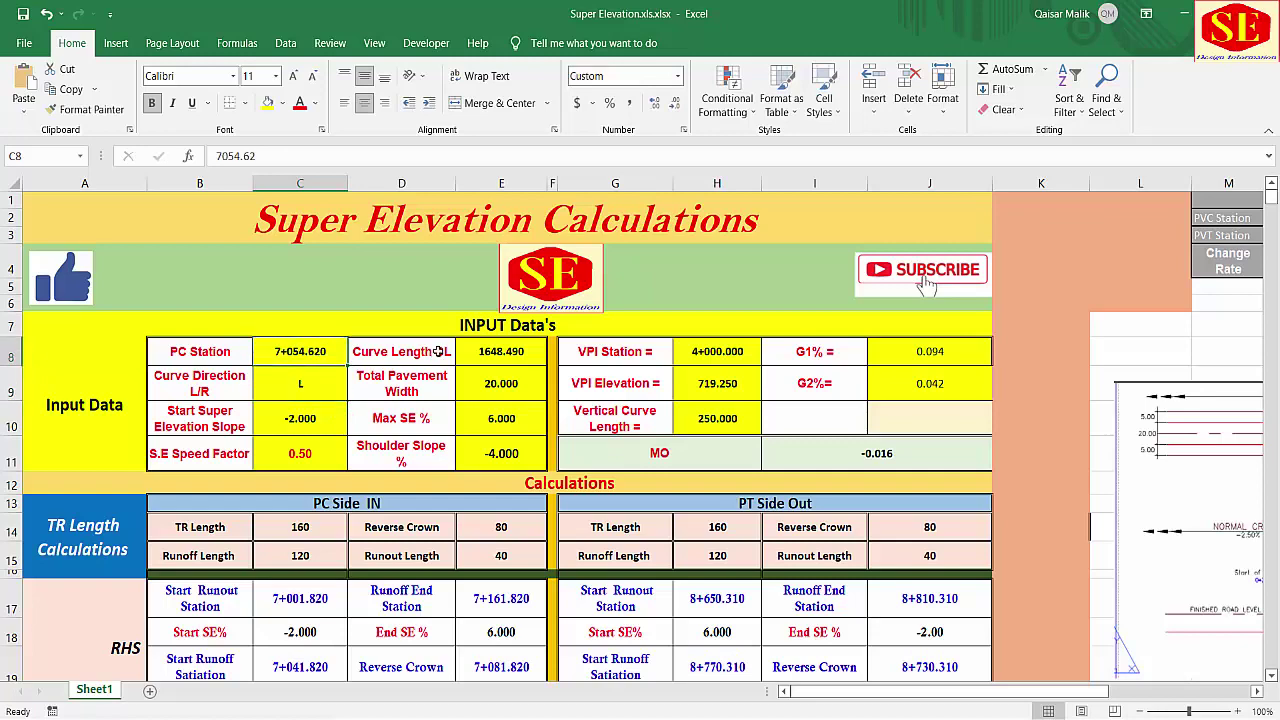
Step: Switch to the FFF.pdf drawing and find the circular curve's length in the curve data above the road plan
{"action": "left_click", "coordinate": [497, 351]}
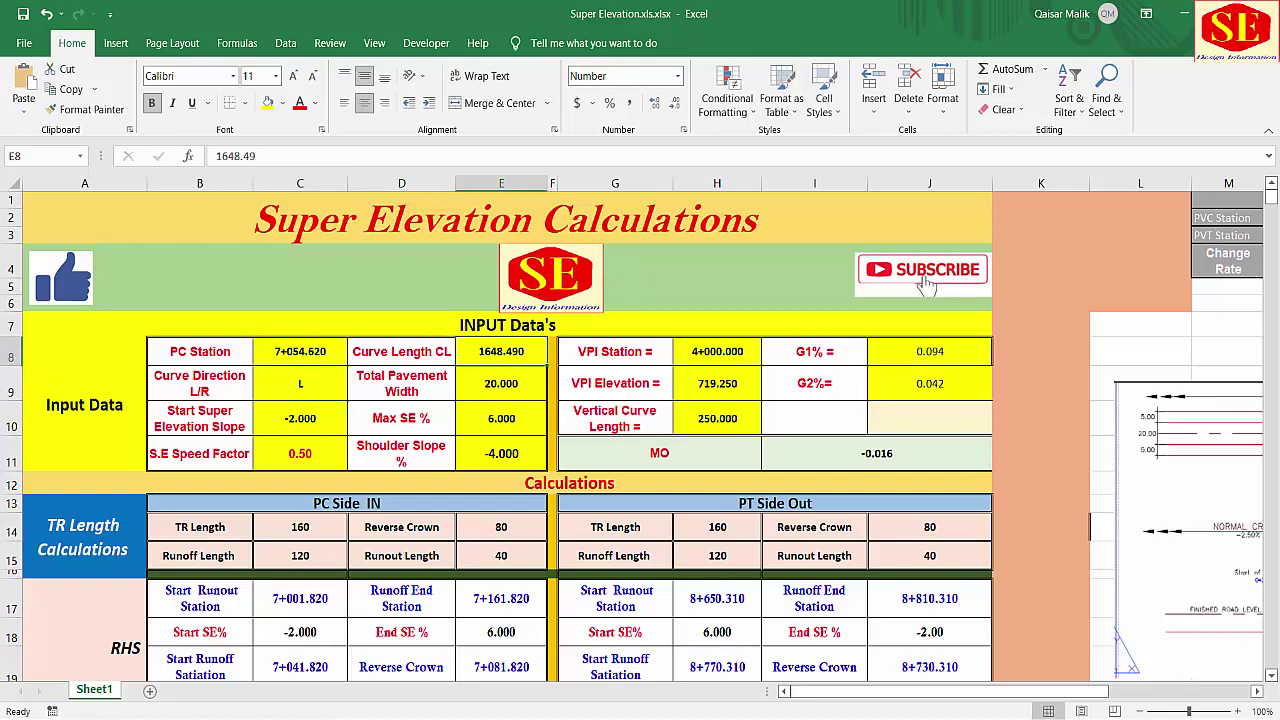
{"action": "key", "text": "alt+Tab"}
{"action": "scroll", "coordinate": [640, 420], "scroll_direction": "up", "scroll_amount": 2}
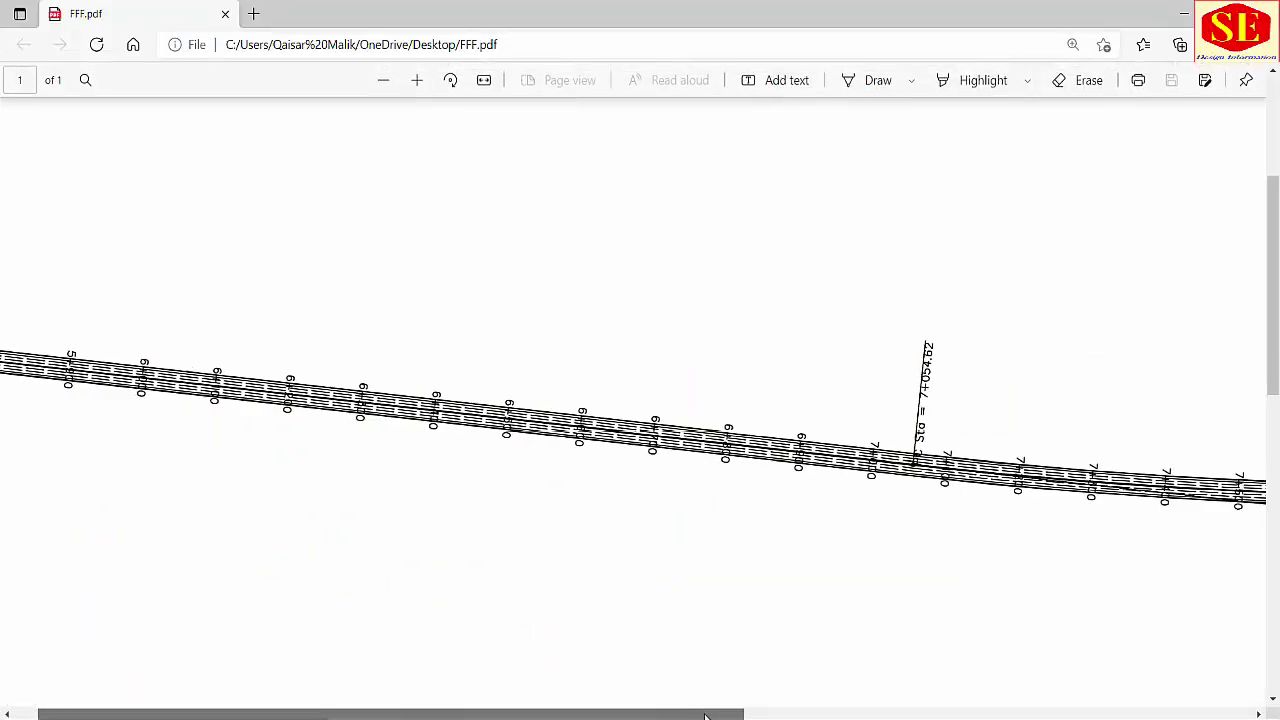
{"action": "scroll", "coordinate": [640, 420], "scroll_direction": "right", "scroll_amount": 5}
{"action": "scroll", "coordinate": [949, 565], "scroll_direction": "right", "scroll_amount": 3}
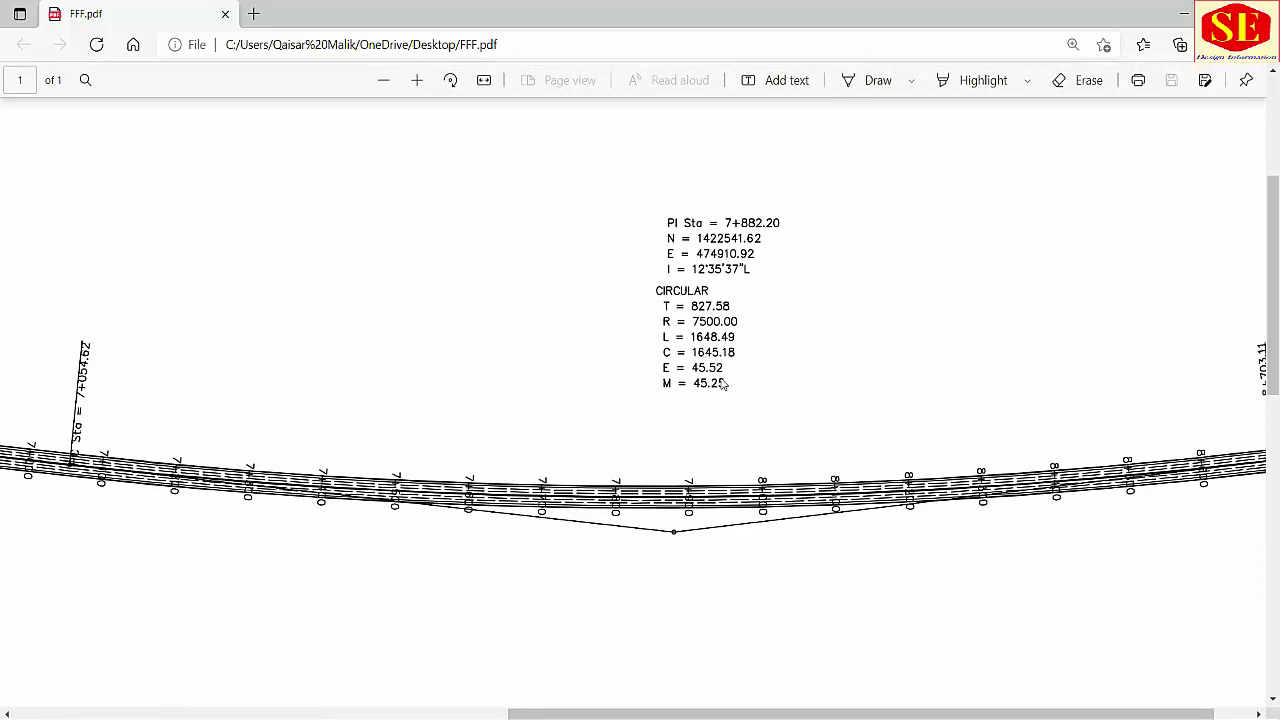
Step: Return to the Super Elevation workbook in Excel and set Curve Length CL to 1648.49
{"action": "key", "text": "alt+Tab"}
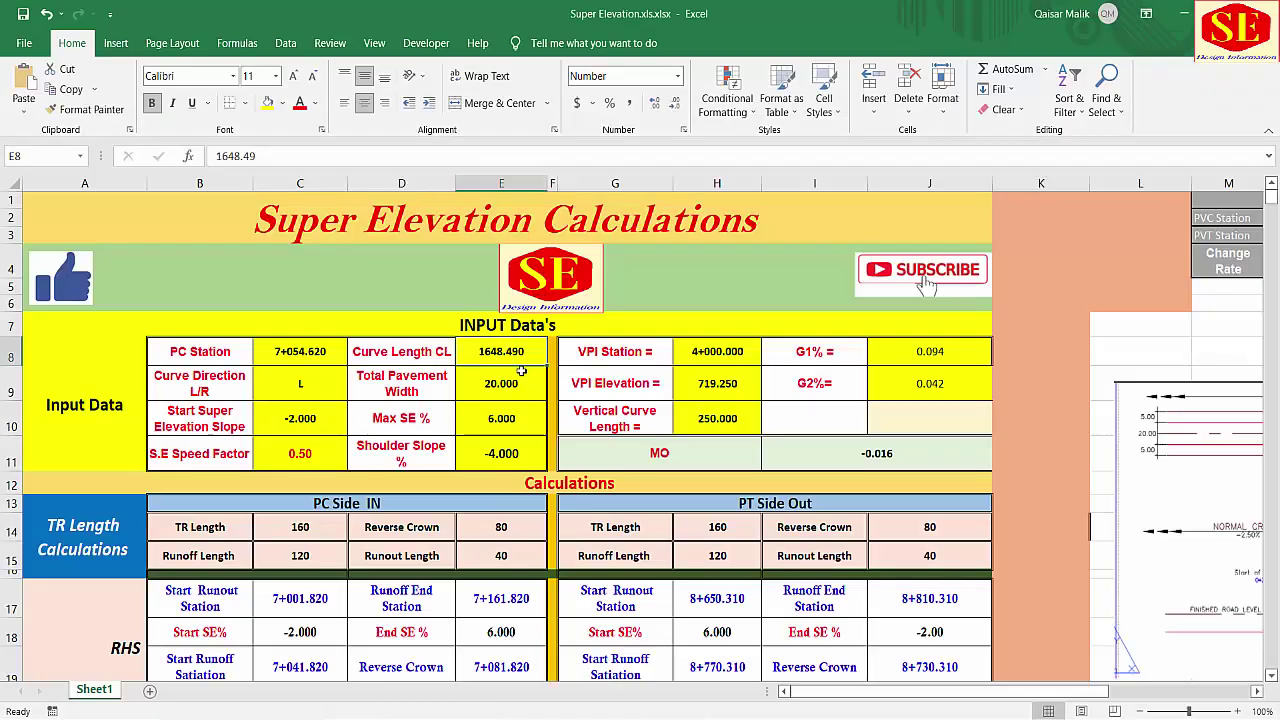
{"action": "type", "text": "1648.4"}
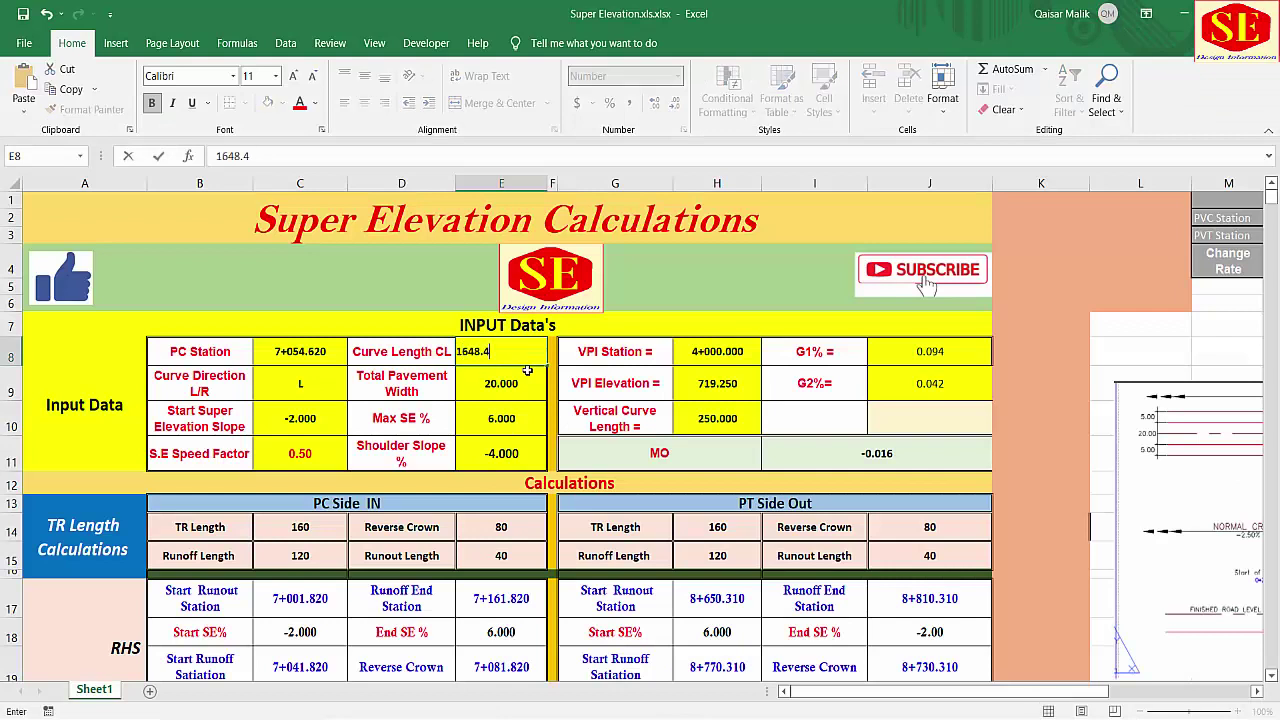
{"action": "type", "text": "9"}
{"action": "key", "text": "Return"}
{"action": "left_click", "coordinate": [527, 351]}
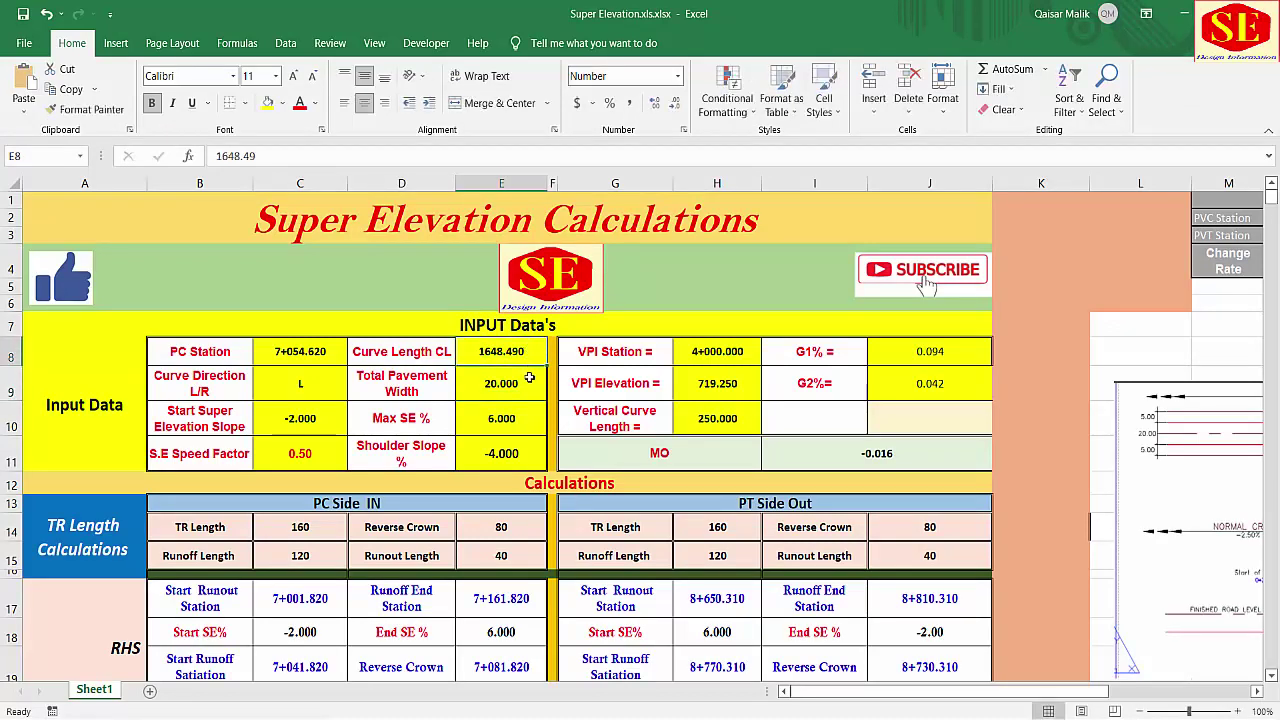
Step: Check the curve's direction in the FFF.pdf curve data and enter L as the Curve Direction L/R in the Excel input data
{"action": "left_click", "coordinate": [302, 386]}
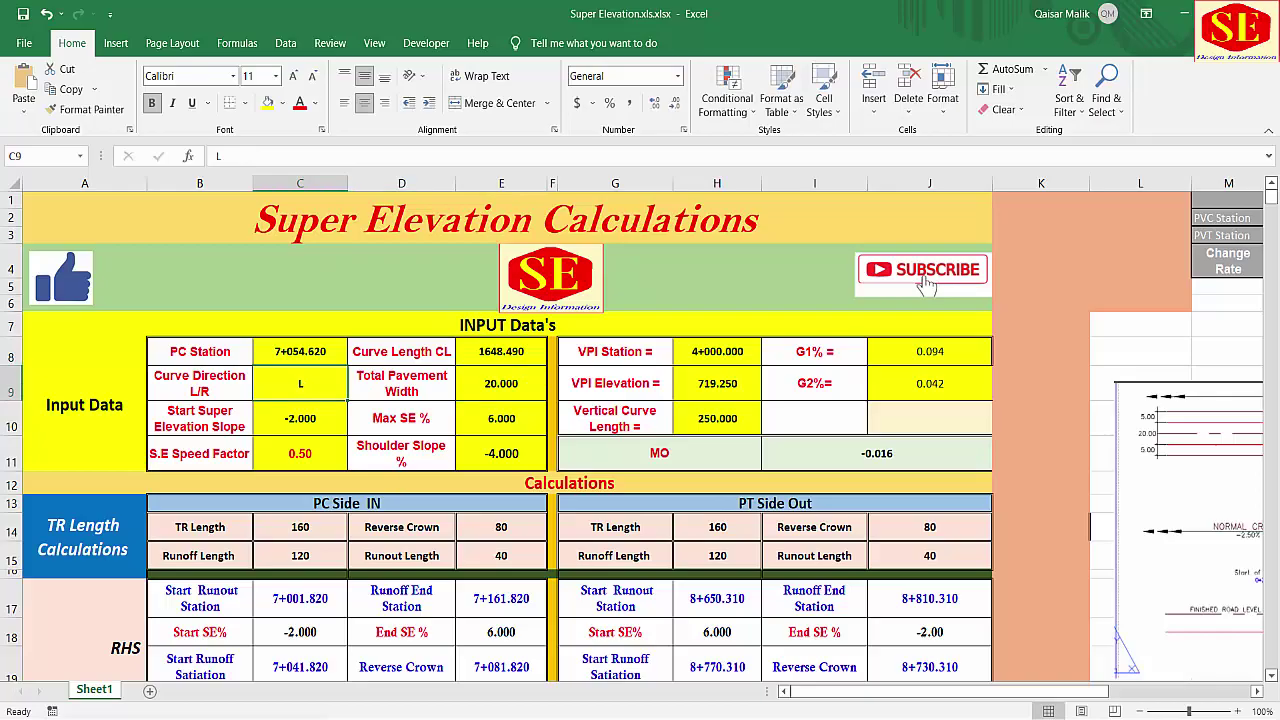
{"action": "key", "text": "alt+Tab"}
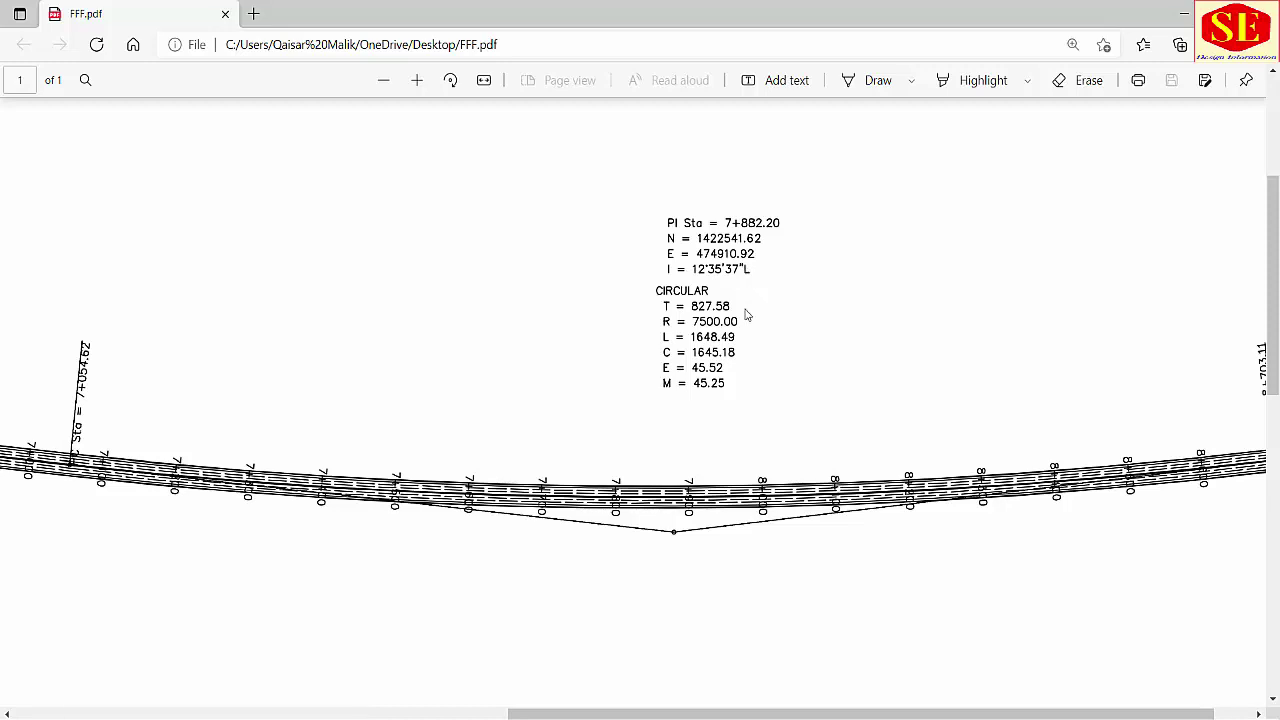
{"action": "key", "text": "alt+Tab"}
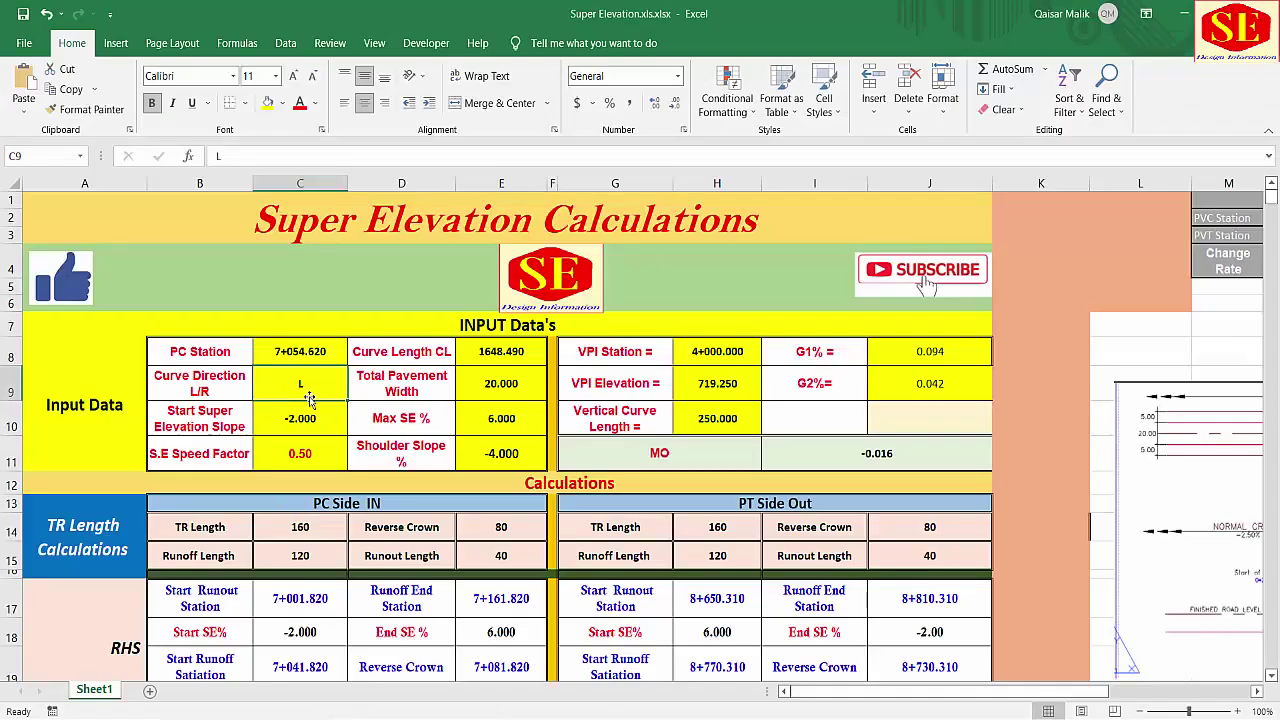
{"action": "type", "text": "L"}
{"action": "key", "text": "ctrl+Return"}
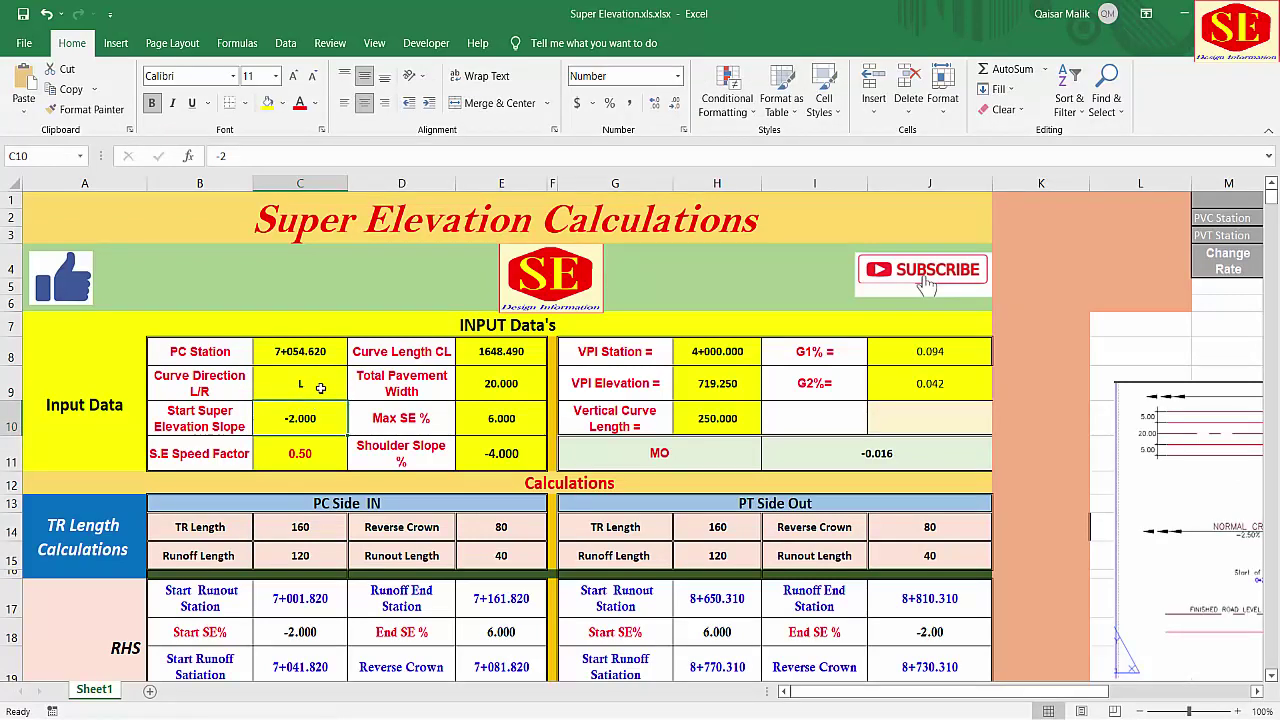
{"action": "type", "text": "l"}
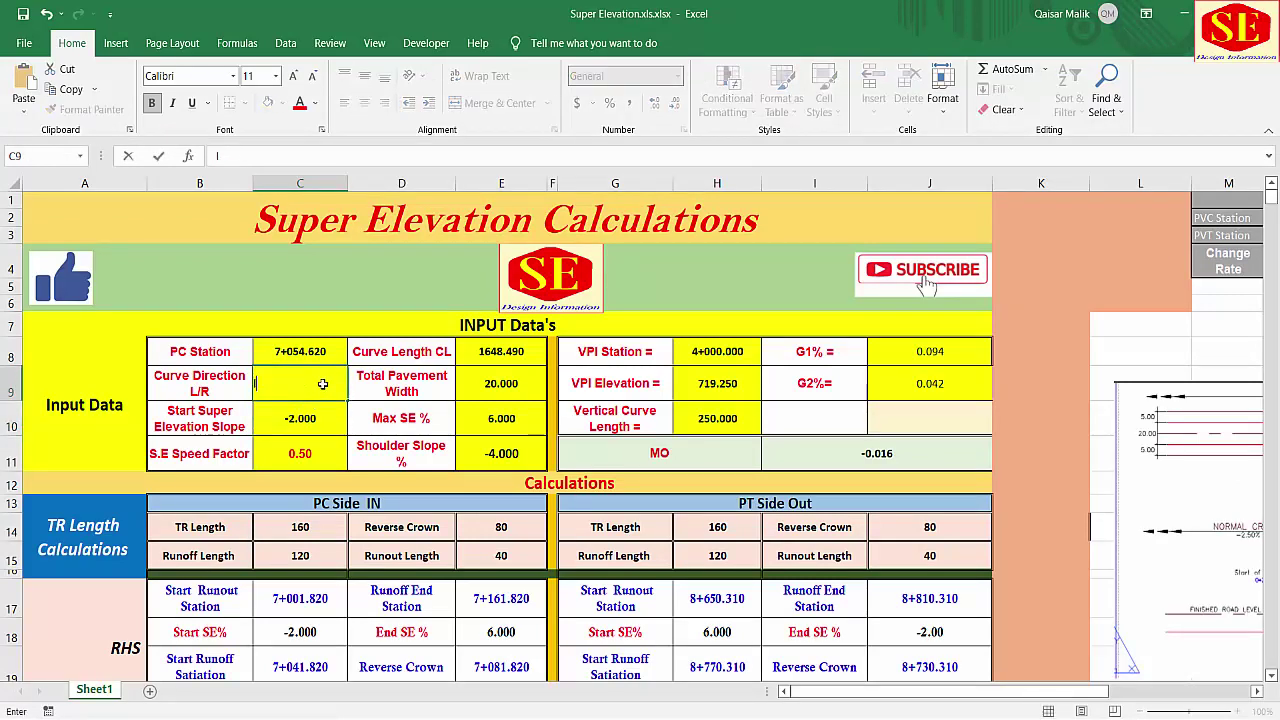
{"action": "key", "text": "Return"}
Step: Try r as the curve direction, check the RHS/LHS labels of the calculations, and restore the direction to L
{"action": "left_click", "coordinate": [322, 384]}
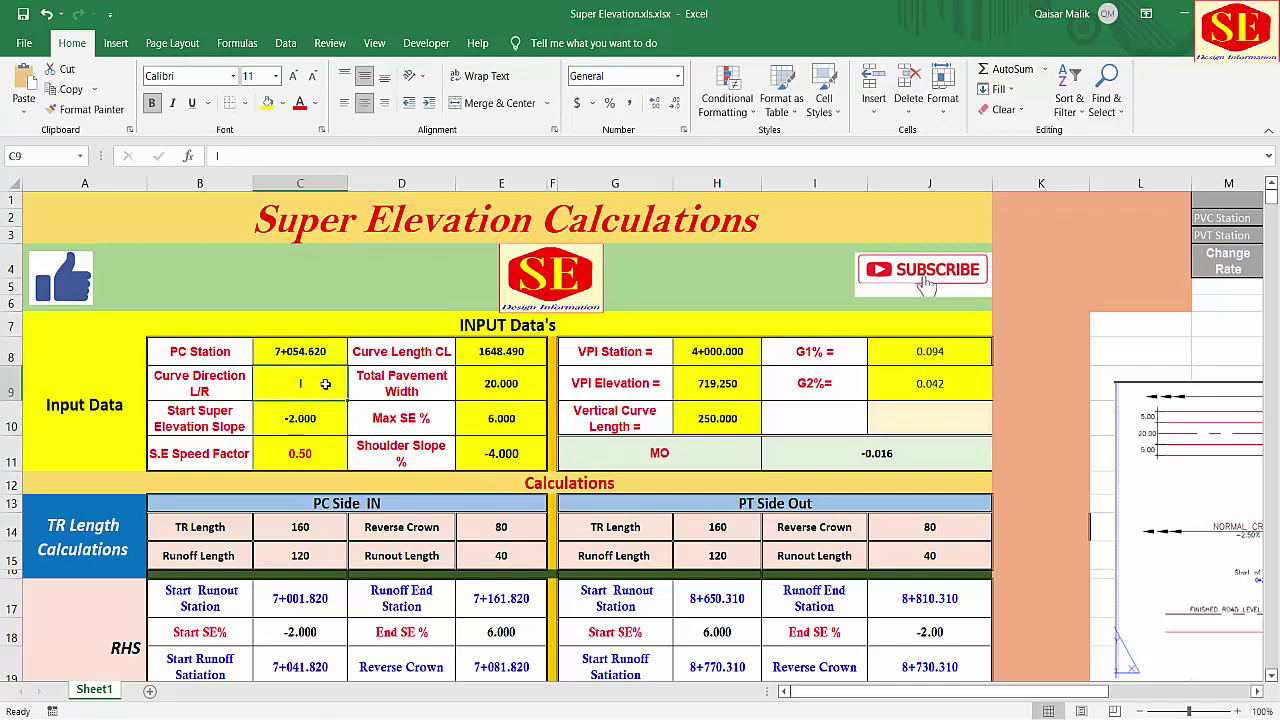
{"action": "type", "text": "r"}
{"action": "key", "text": "ctrl+Return"}
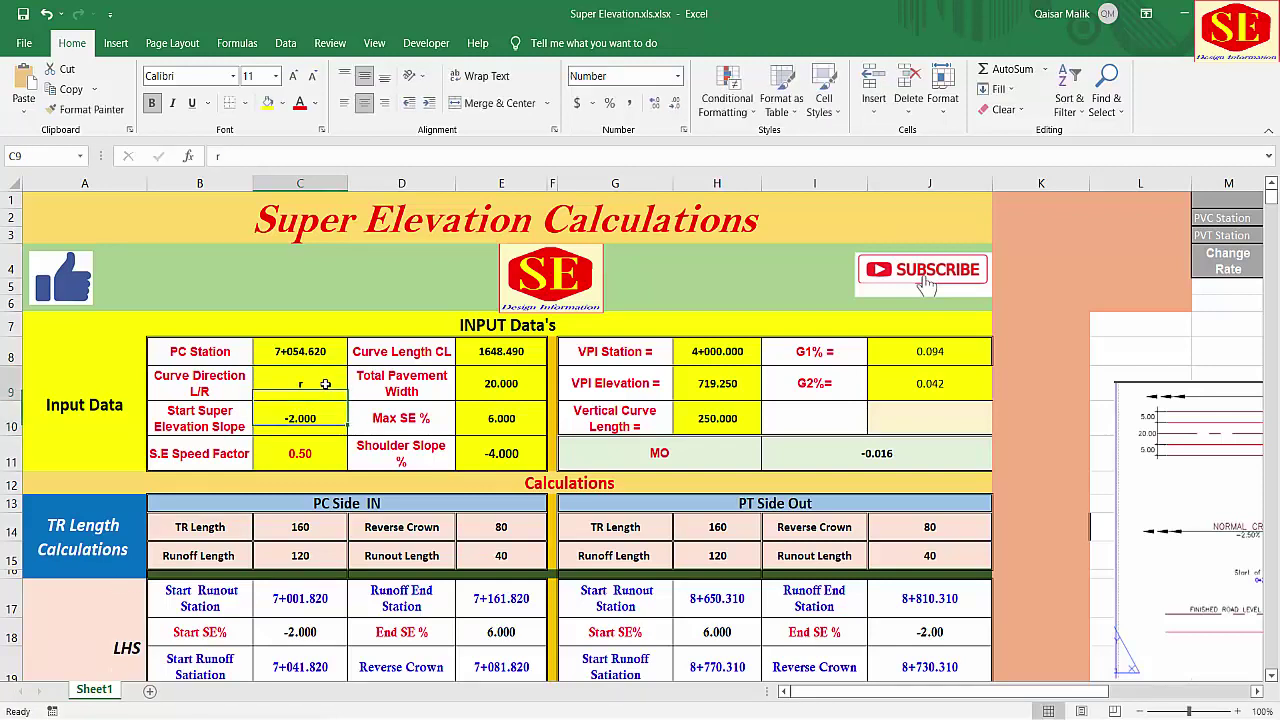
{"action": "type", "text": "l"}
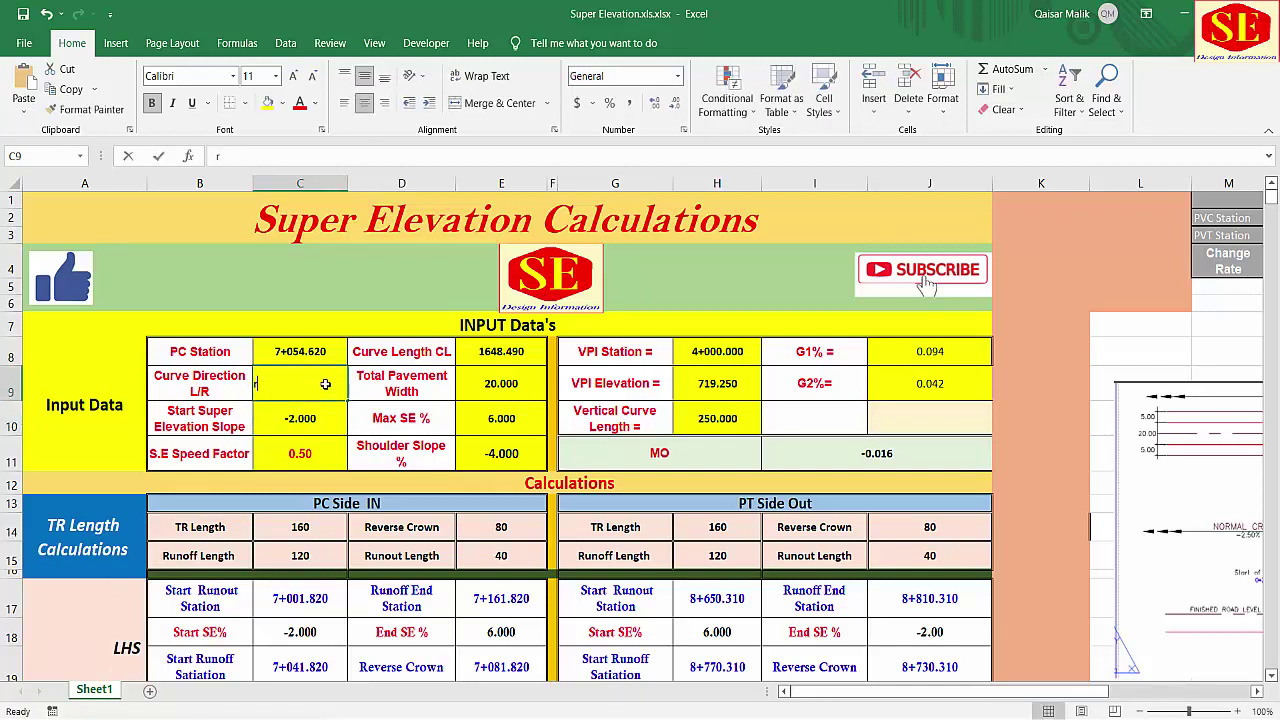
{"action": "key", "text": "Return"}
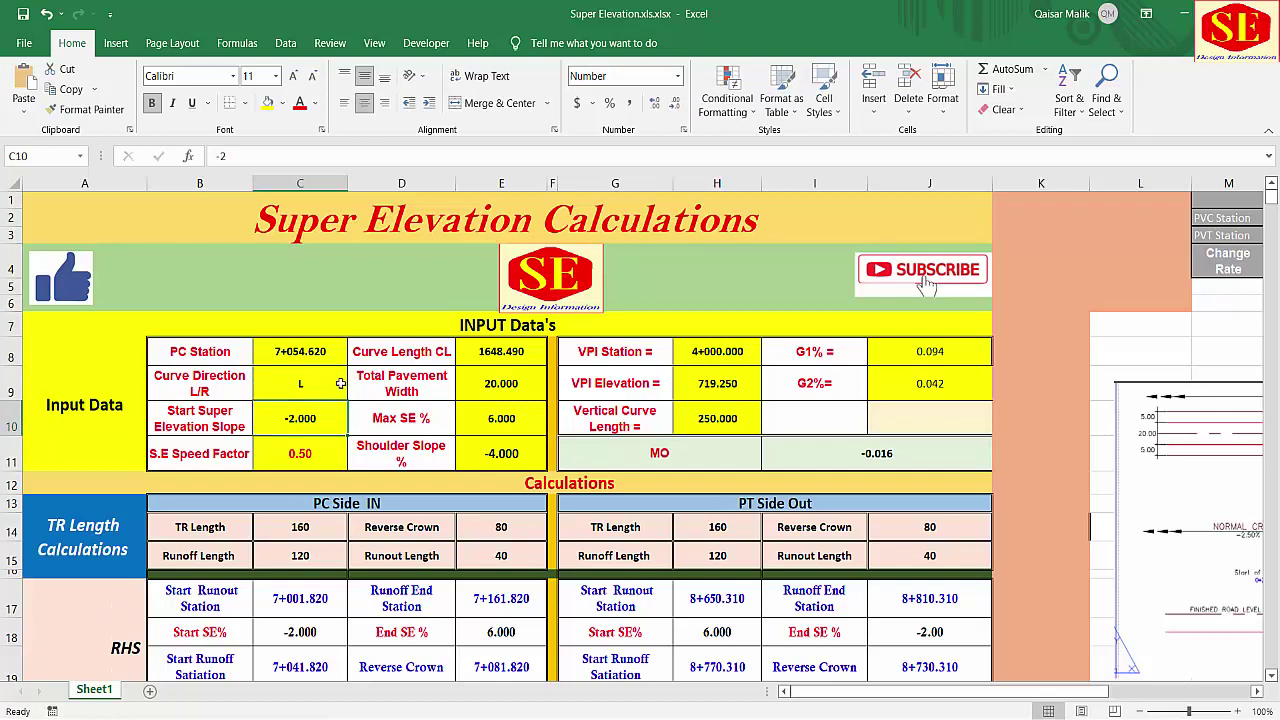
Step: Examine the superelevation band under the profile in FFF.pdf and return to Excel to confirm the start superelevation slope of -2
{"action": "left_click", "coordinate": [480, 389]}
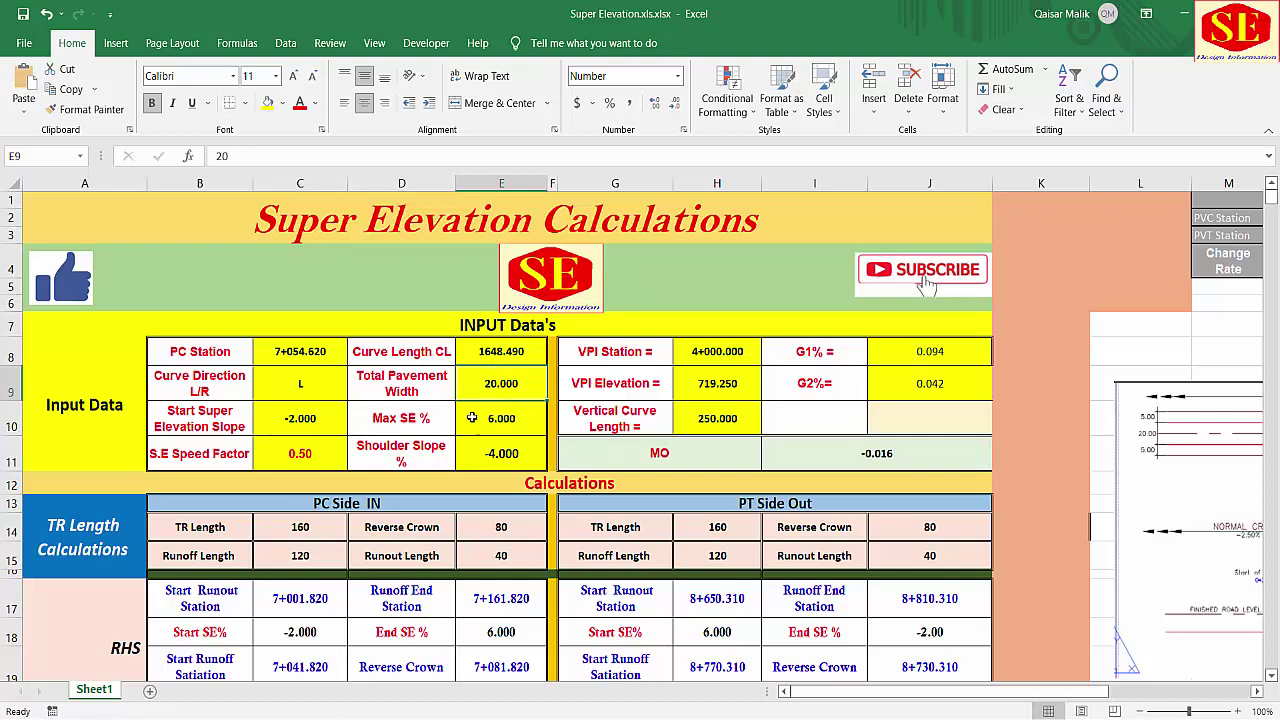
{"action": "left_click", "coordinate": [300, 424]}
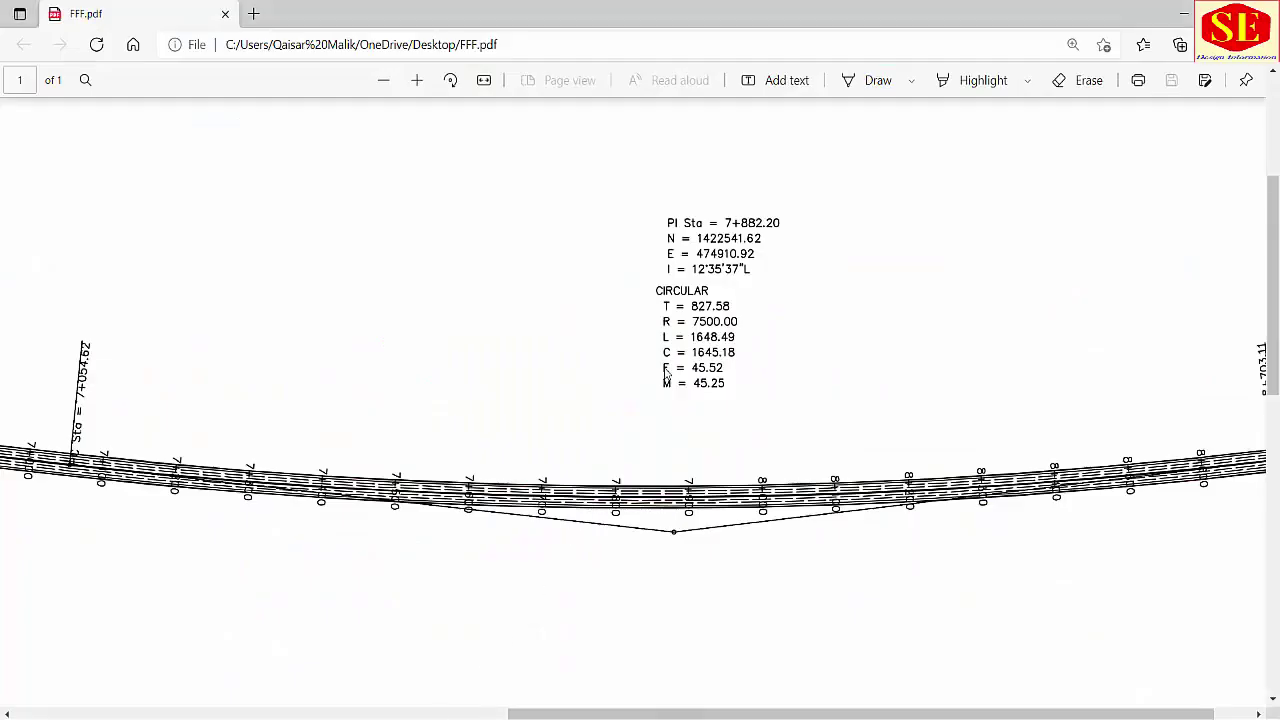
{"action": "scroll", "coordinate": [660, 362], "scroll_direction": "down", "scroll_amount": 10}
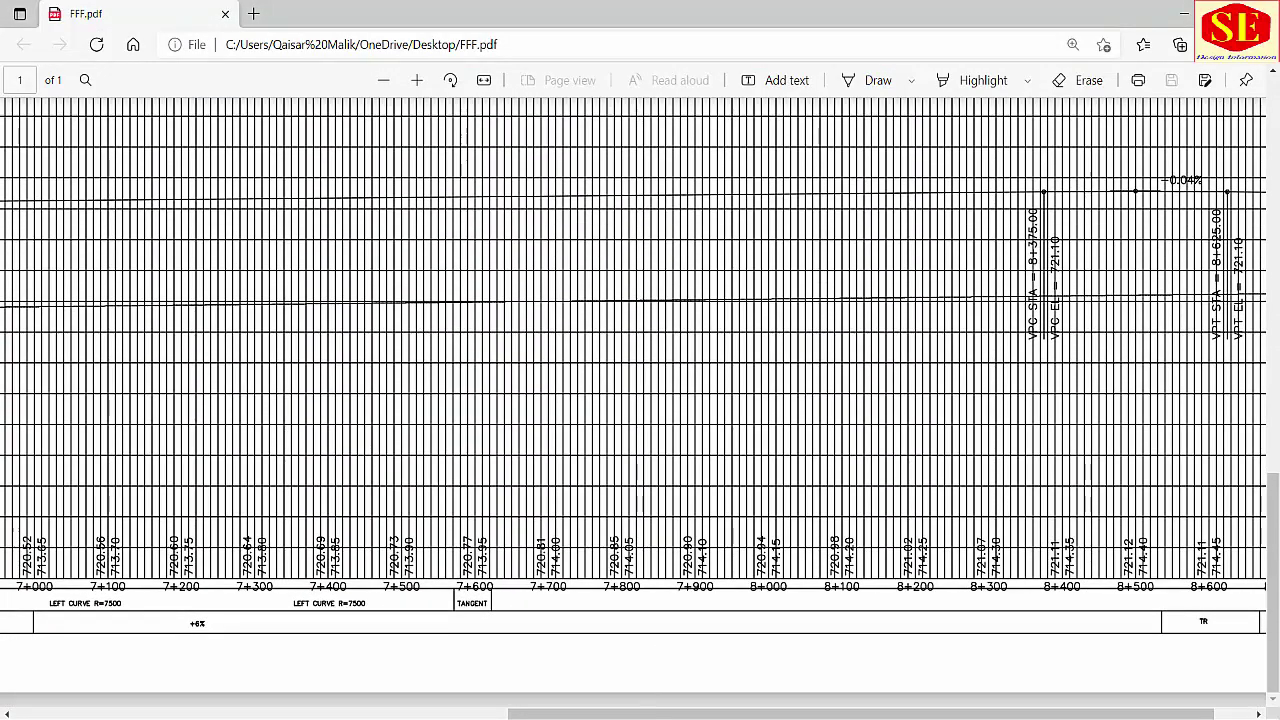
{"action": "left_click_drag", "start_coordinate": [649, 712], "coordinate": [315, 712]}
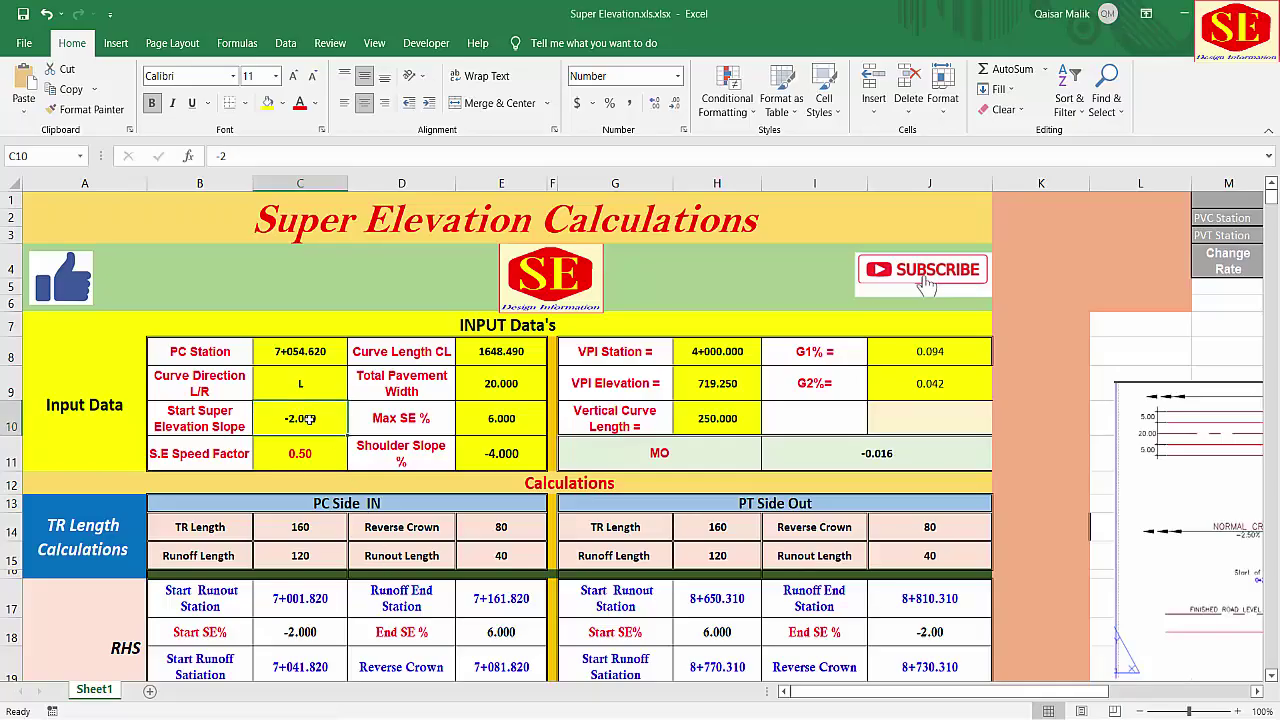
{"action": "double_click", "coordinate": [308, 419]}
{"action": "key", "text": "Return"}
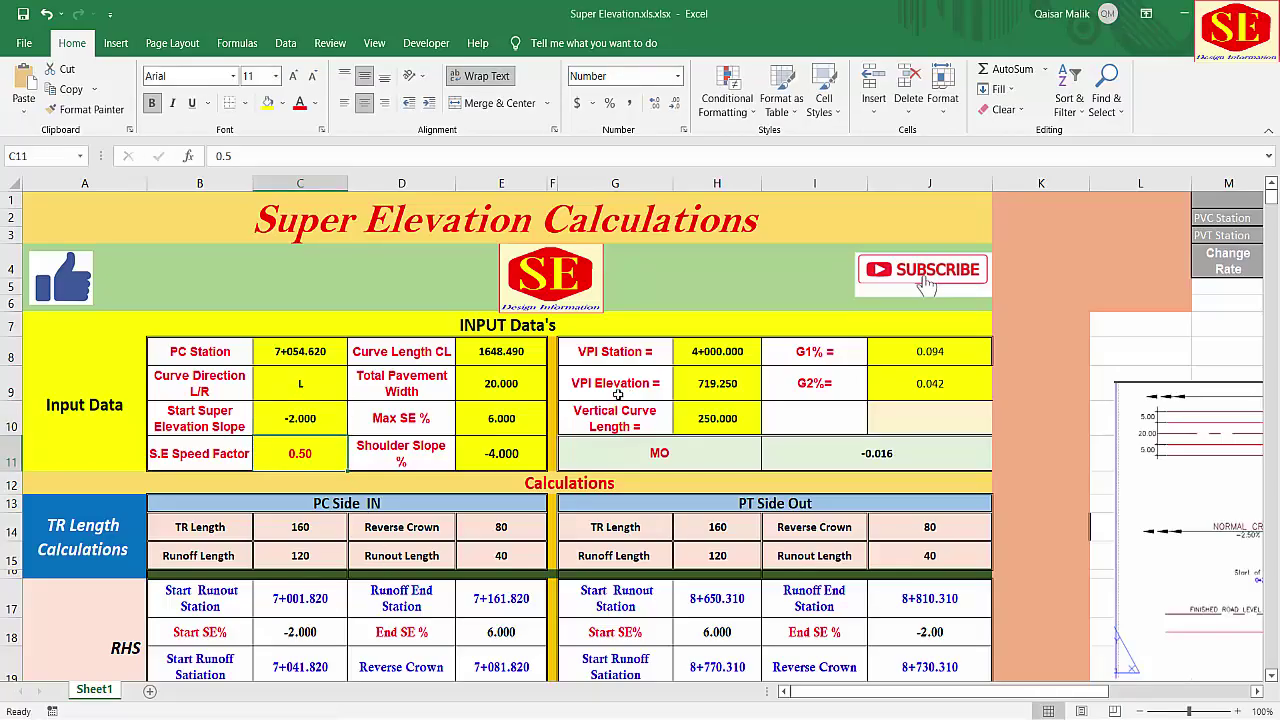
Step: Try Max SE % values of 3, 4 and 5 in the input data
{"action": "left_click", "coordinate": [512, 422]}
{"action": "double_click", "coordinate": [512, 422]}
{"action": "key", "text": "Escape"}
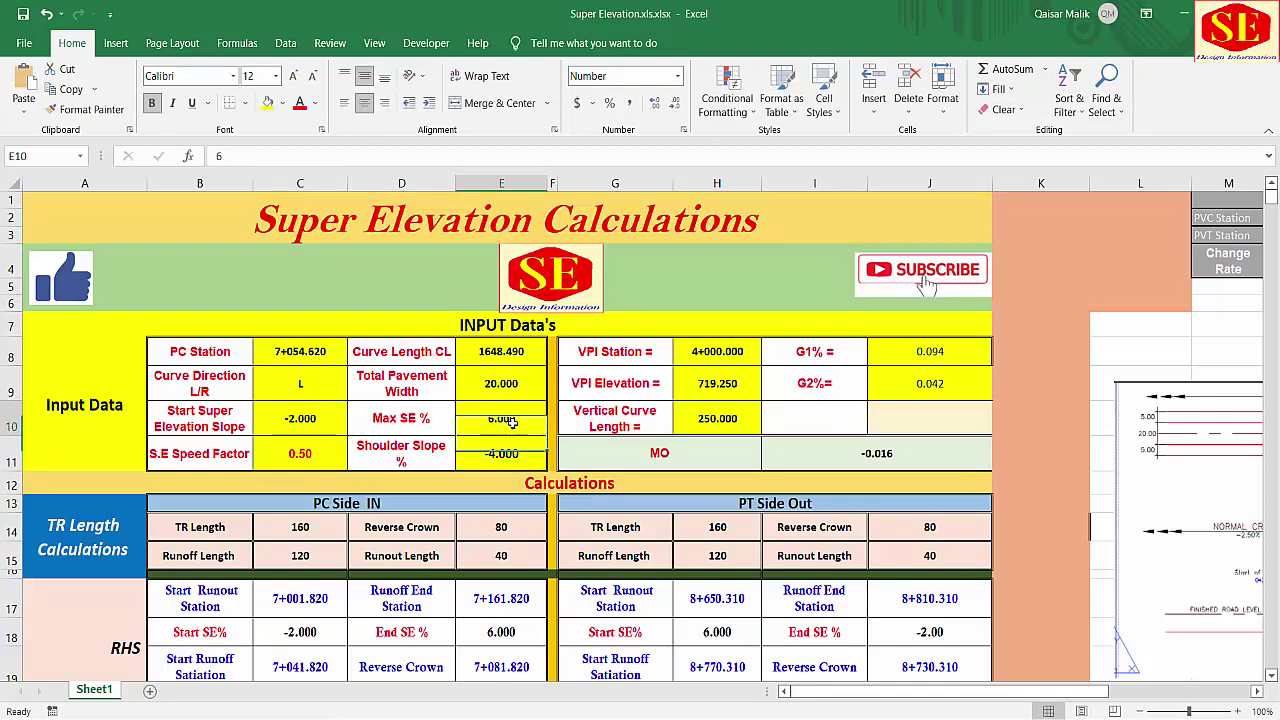
{"action": "type", "text": "3"}
{"action": "key", "text": "Return"}
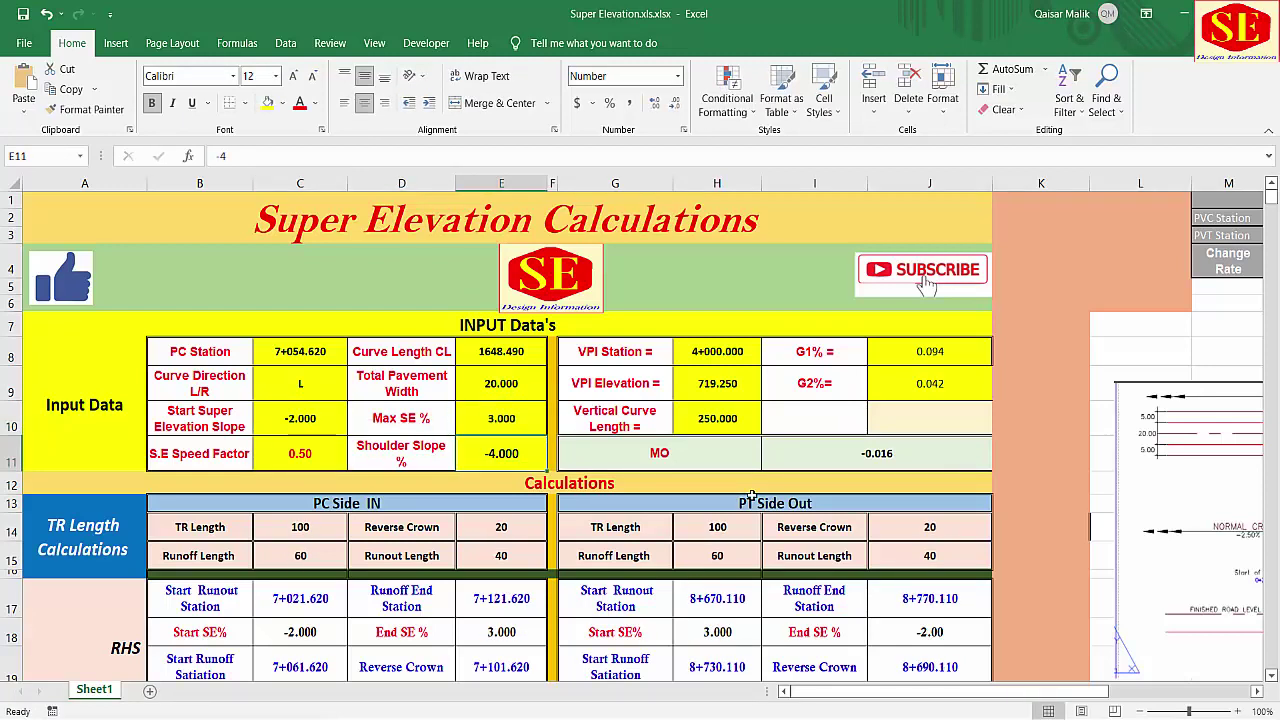
{"action": "left_click", "coordinate": [512, 418]}
{"action": "type", "text": "4"}
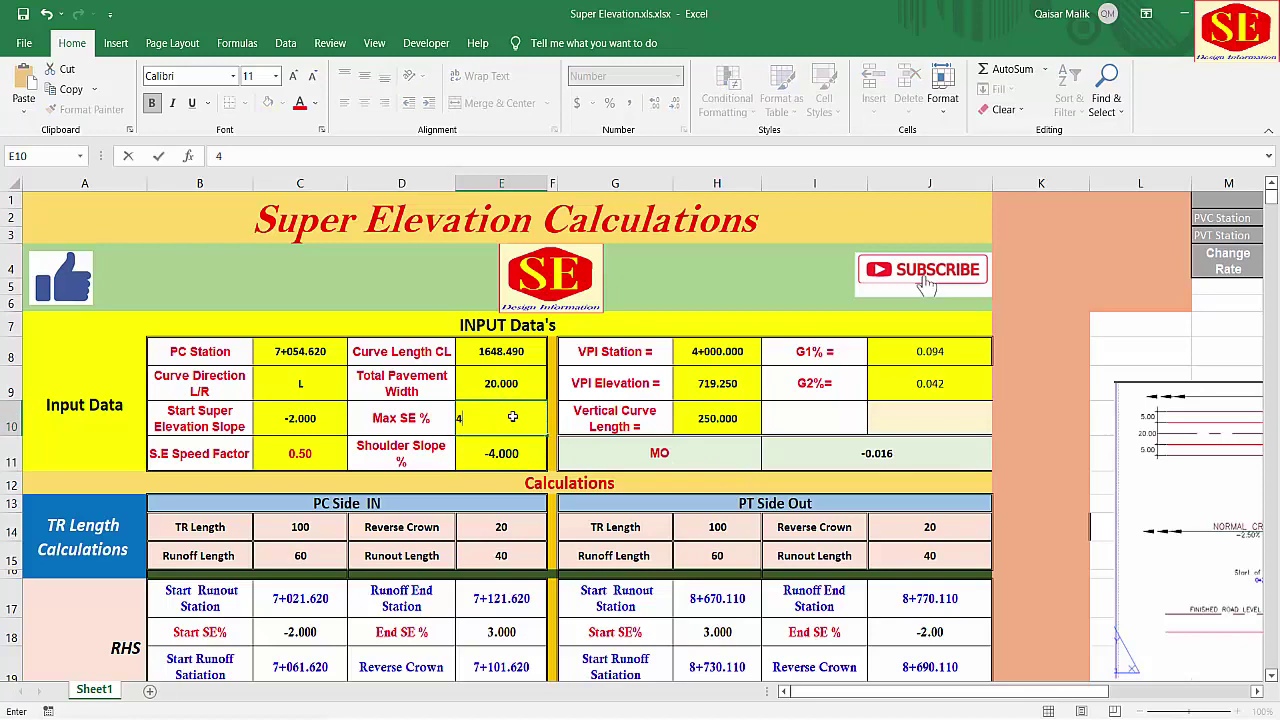
{"action": "key", "text": "Return"}
{"action": "left_click", "coordinate": [512, 418]}
{"action": "type", "text": "5"}
{"action": "key", "text": "Return"}
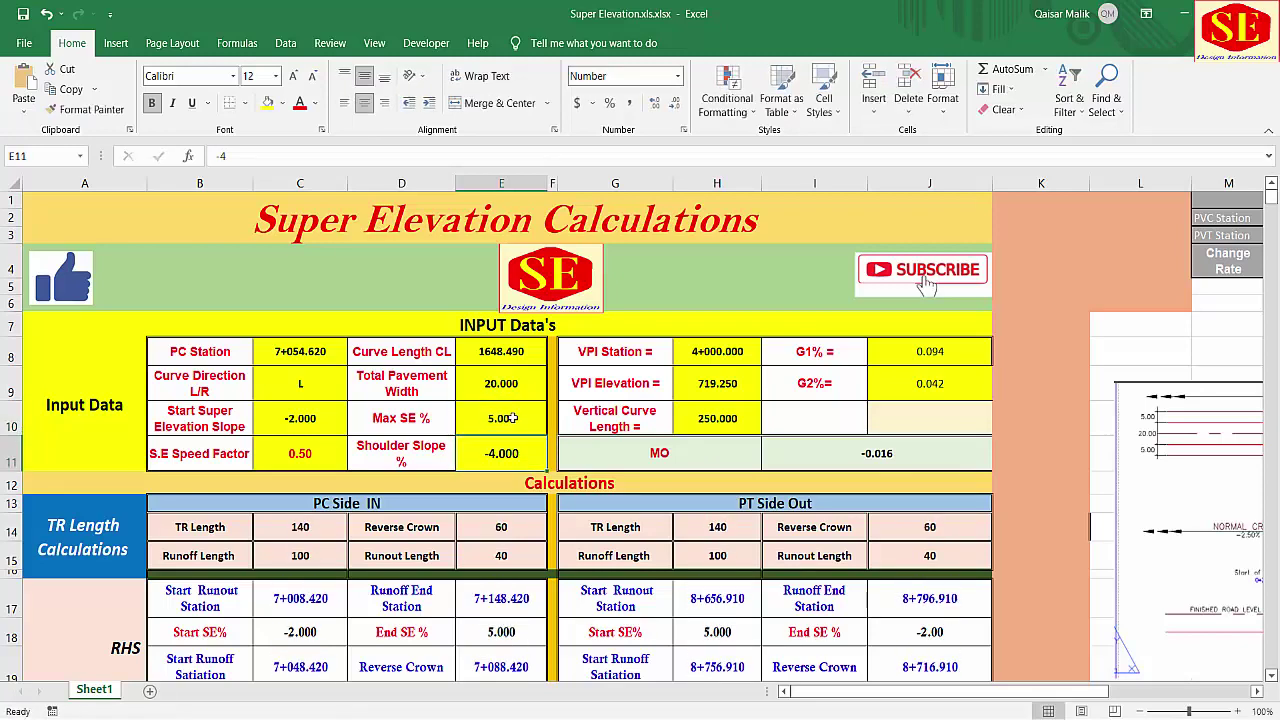
Step: Set Max SE % to 6
{"action": "left_click", "coordinate": [512, 418]}
{"action": "type", "text": "6"}
{"action": "key", "text": "Return"}
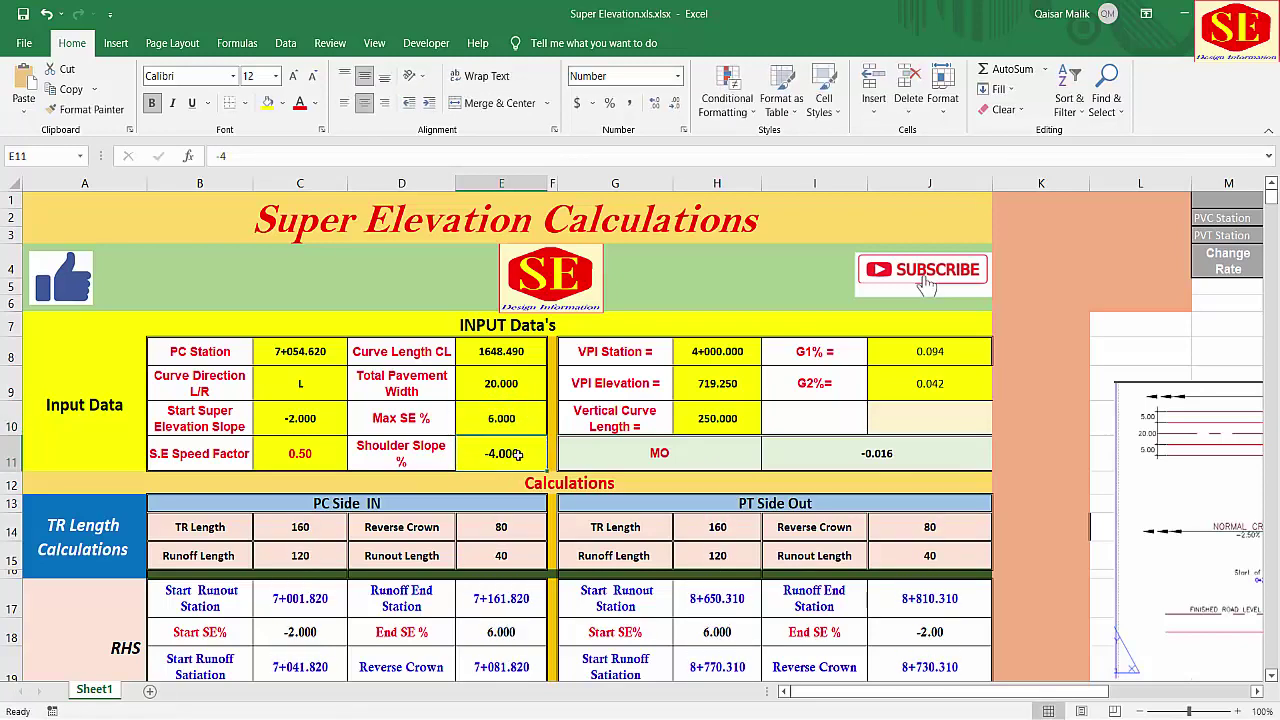
Step: Move the Speed Fector Table Standards picture over the calculations and read the factors for each design speed
{"action": "left_click", "coordinate": [174, 459]}
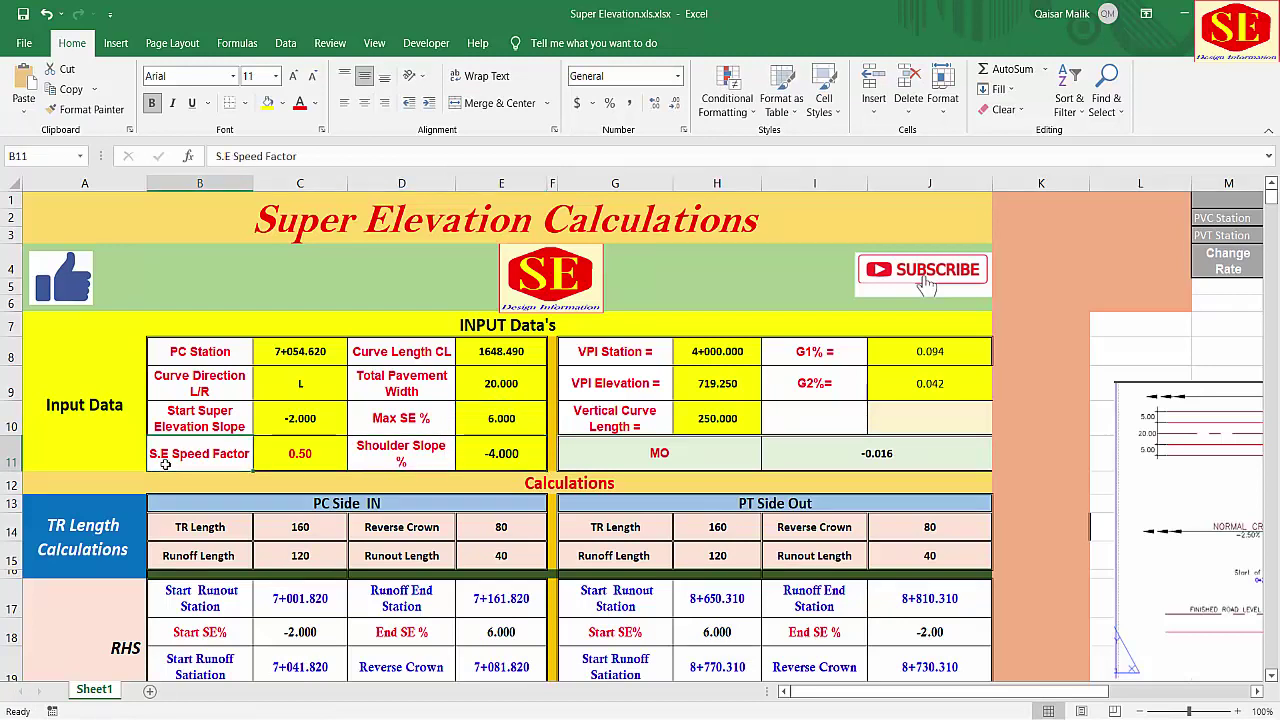
{"action": "left_click", "coordinate": [333, 443]}
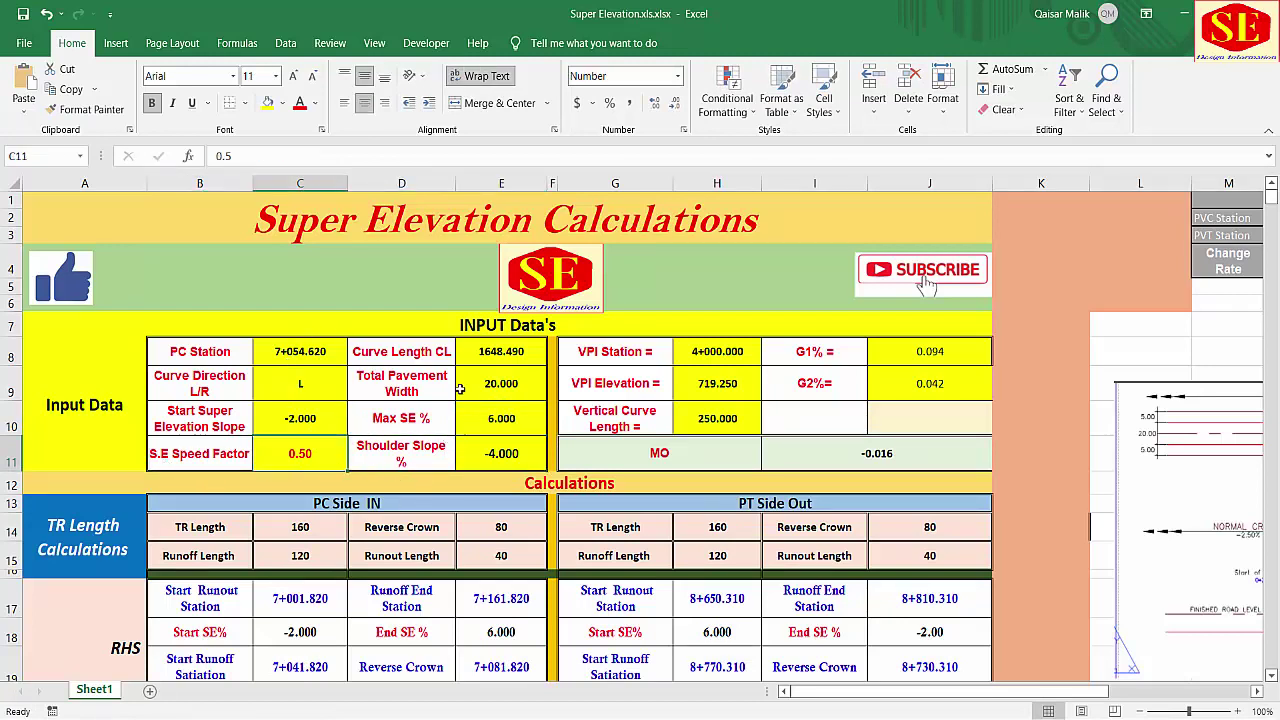
{"action": "scroll", "coordinate": [1037, 496], "scroll_direction": "down", "scroll_amount": 3}
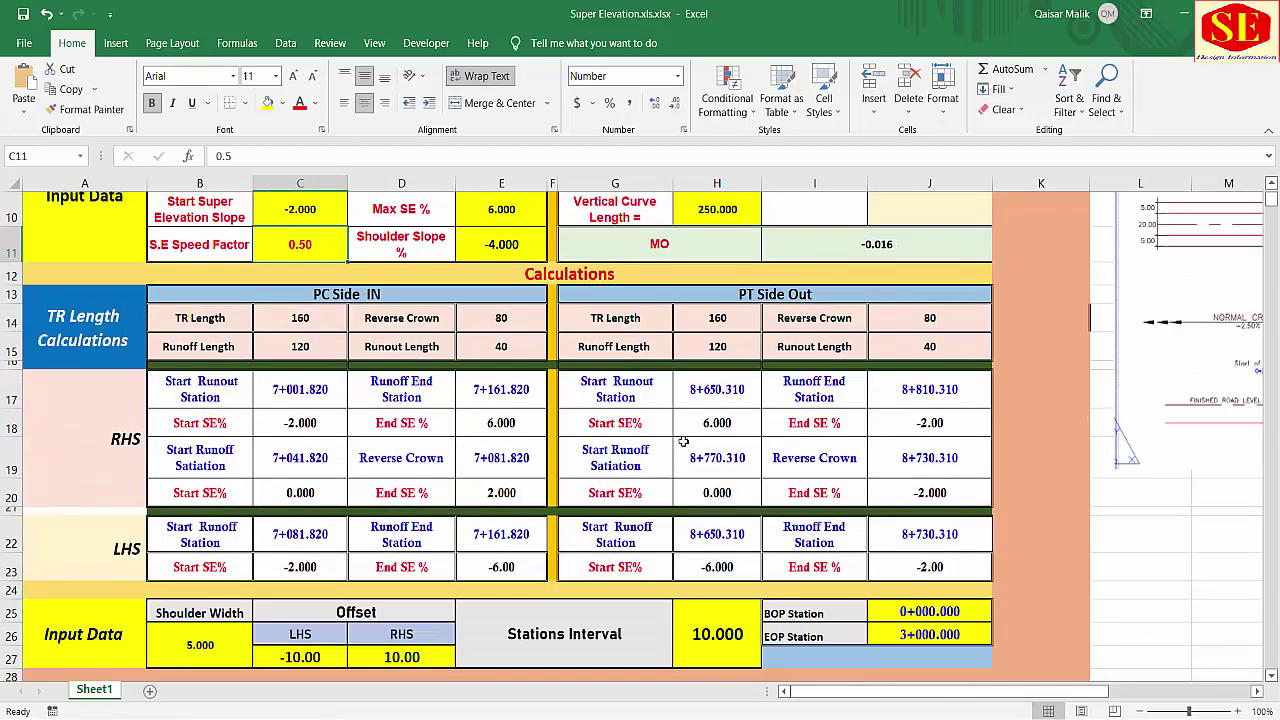
{"action": "left_click_drag", "start_coordinate": [894, 692], "coordinate": [948, 694]}
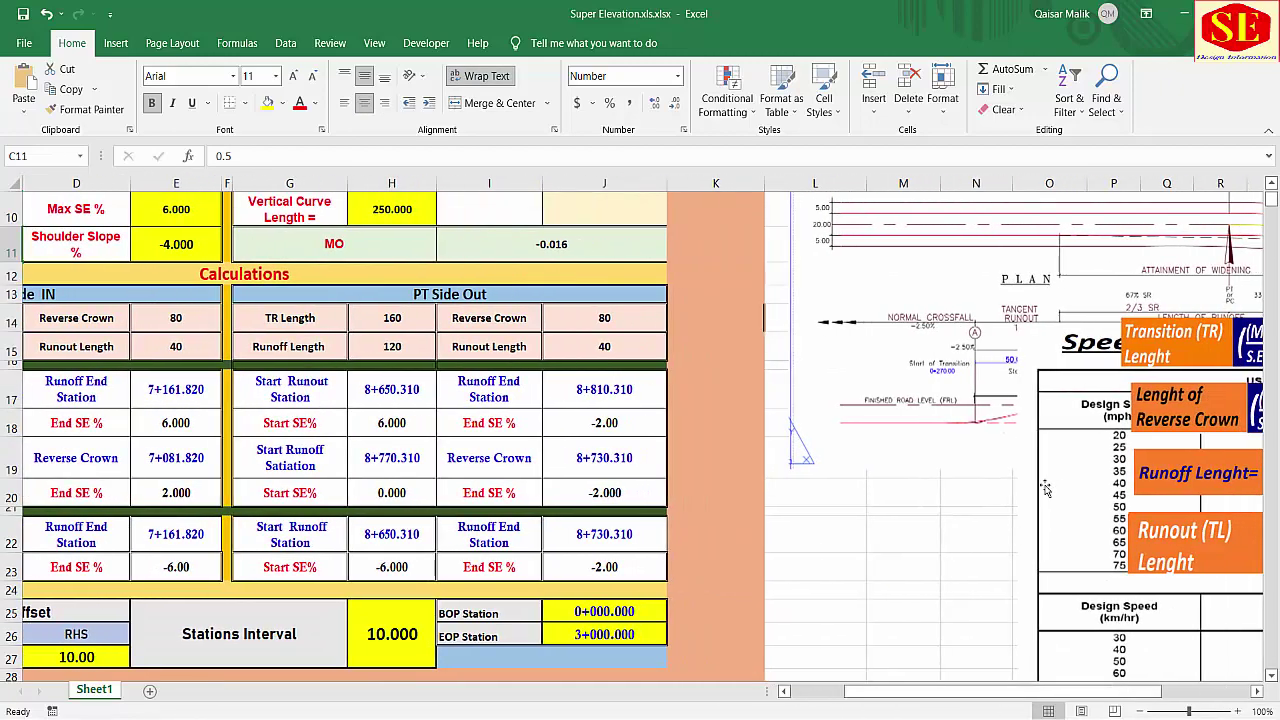
{"action": "left_click_drag", "start_coordinate": [1045, 485], "coordinate": [239, 375]}
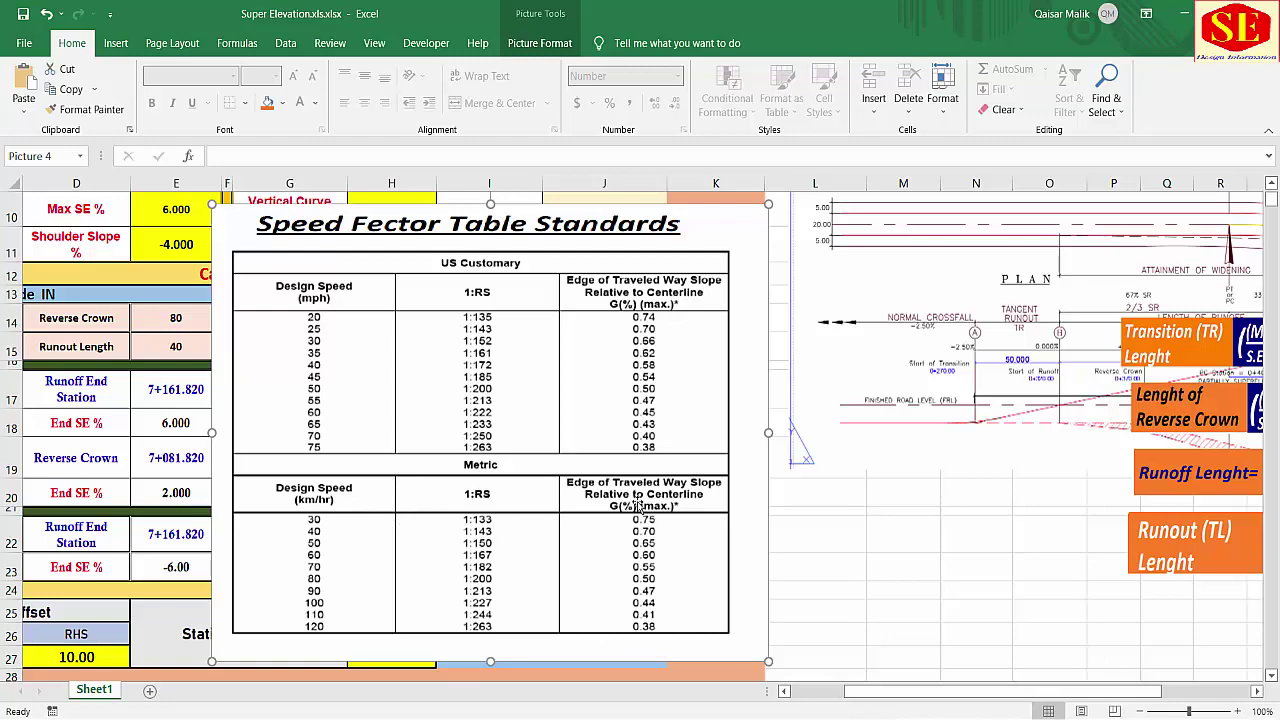
Step: Move the speed factor table picture off the calculations to the area beside them, over the lower part of the road plan drawing
{"action": "left_click_drag", "start_coordinate": [390, 505], "coordinate": [932, 658]}
{"action": "scroll", "coordinate": [773, 670], "scroll_direction": "up", "scroll_amount": 1}
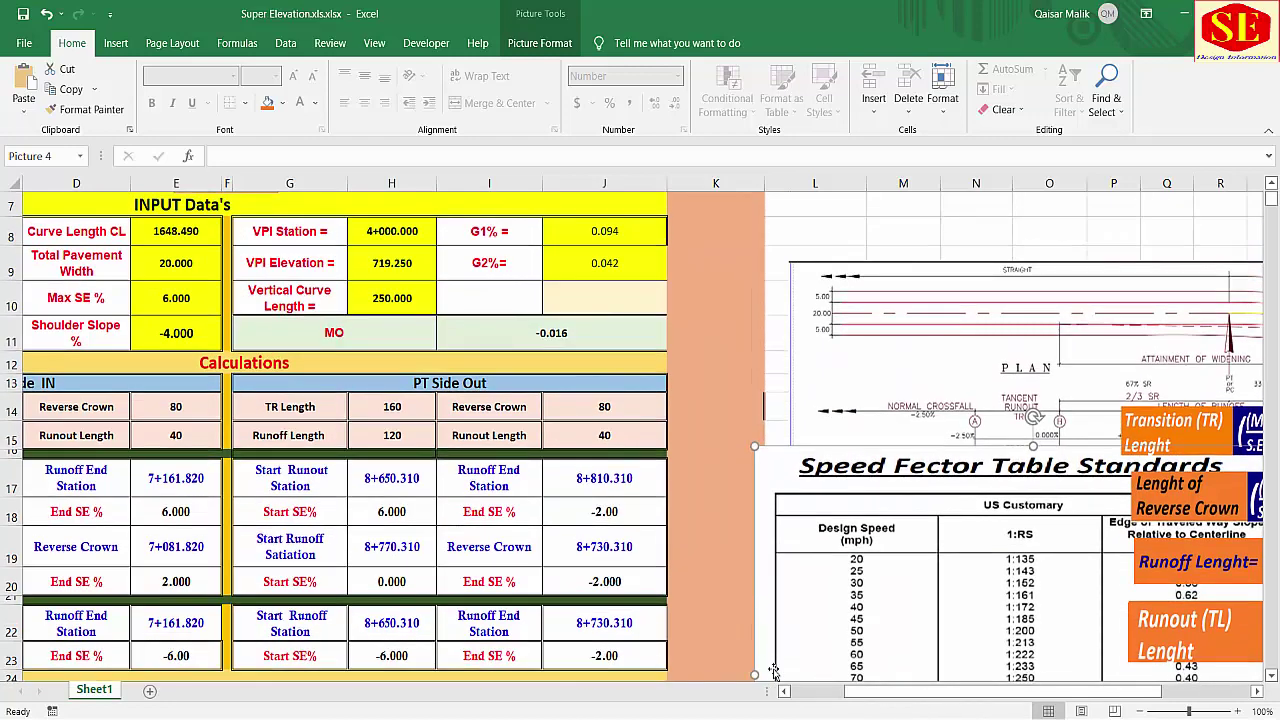
{"action": "left_click_drag", "start_coordinate": [840, 690], "coordinate": [785, 690]}
Step: Set the S.E Speed Factor to 0.55 in the input data
{"action": "left_click", "coordinate": [318, 340]}
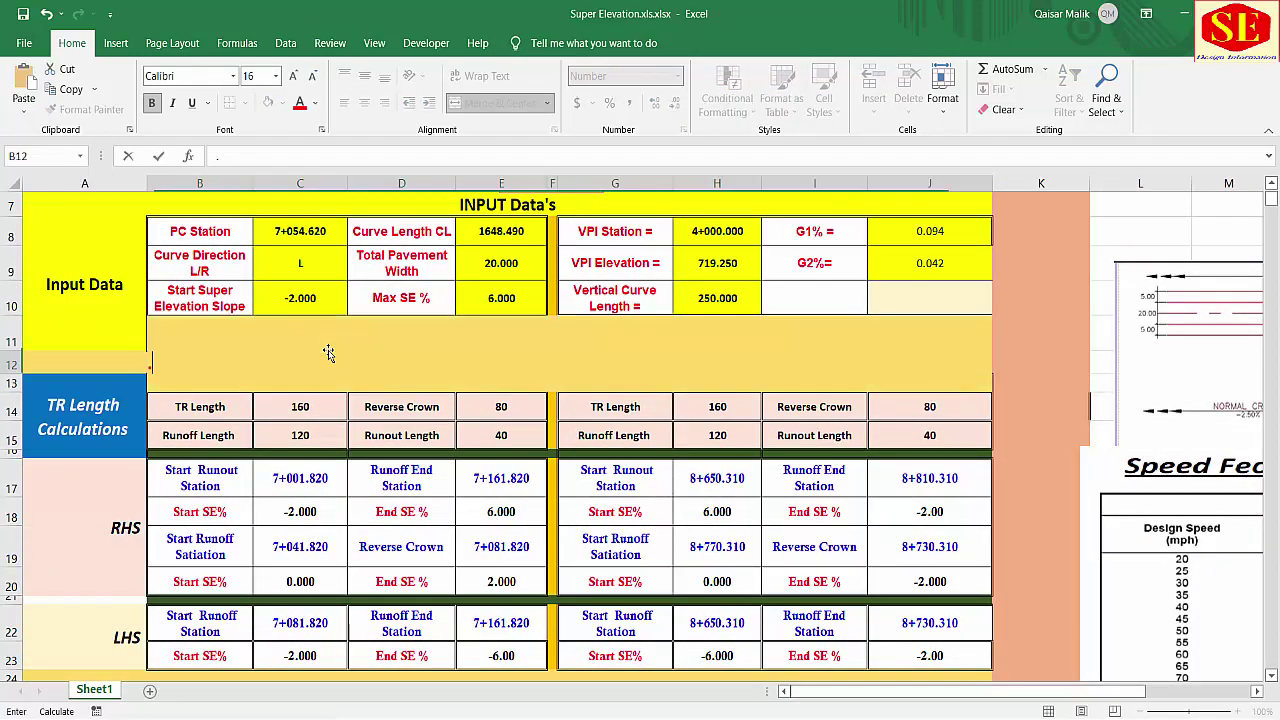
{"action": "type", "text": ".5"}
{"action": "key", "text": "Escape"}
{"action": "left_click", "coordinate": [305, 335]}
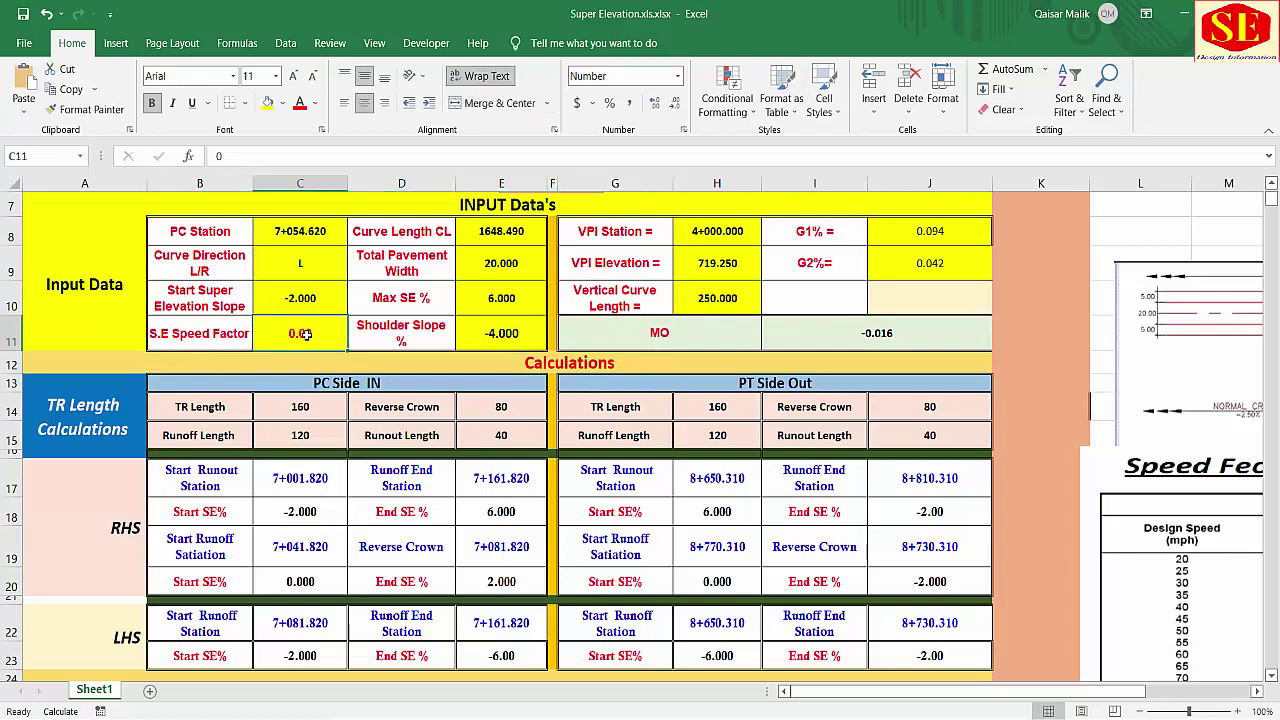
{"action": "type", "text": ".5"}
{"action": "key", "text": "Return"}
{"action": "key", "text": "Up"}
{"action": "type", "text": "."}
{"action": "key", "text": "Return"}
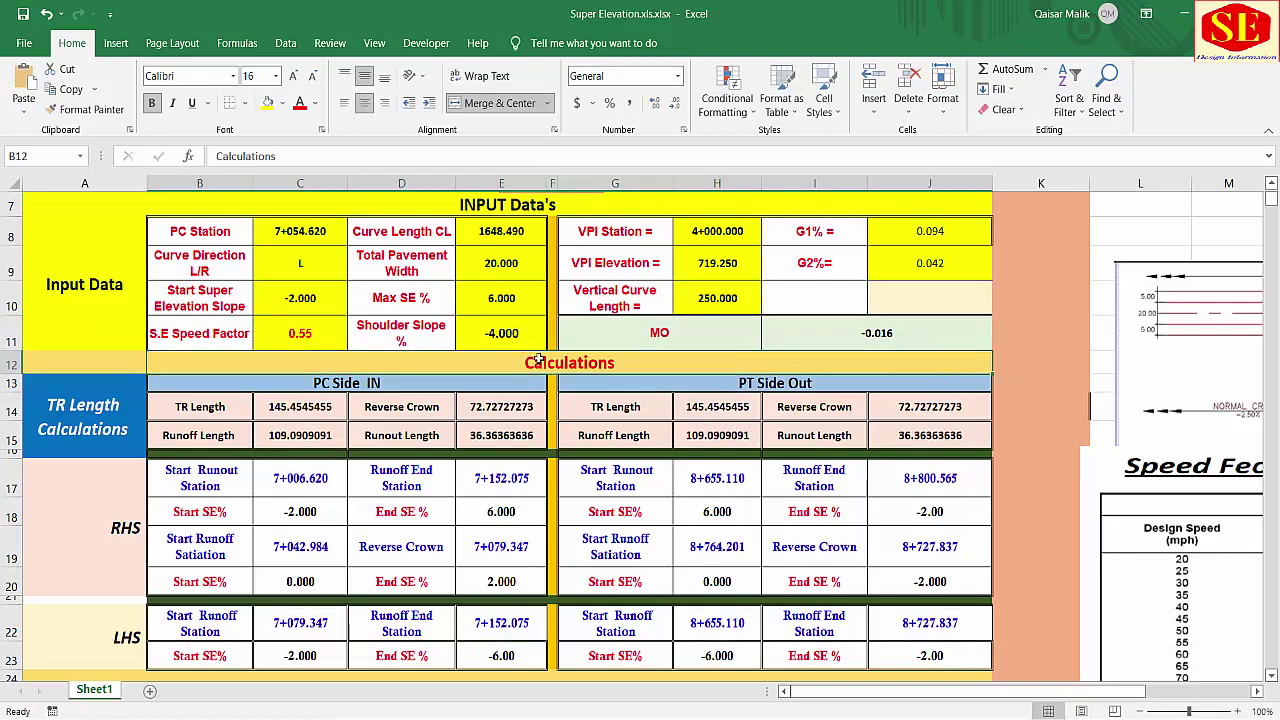
Step: Set the S.E Speed Factor to 0.40 in the input data
{"action": "left_click", "coordinate": [329, 332]}
{"action": "type", "text": ".4"}
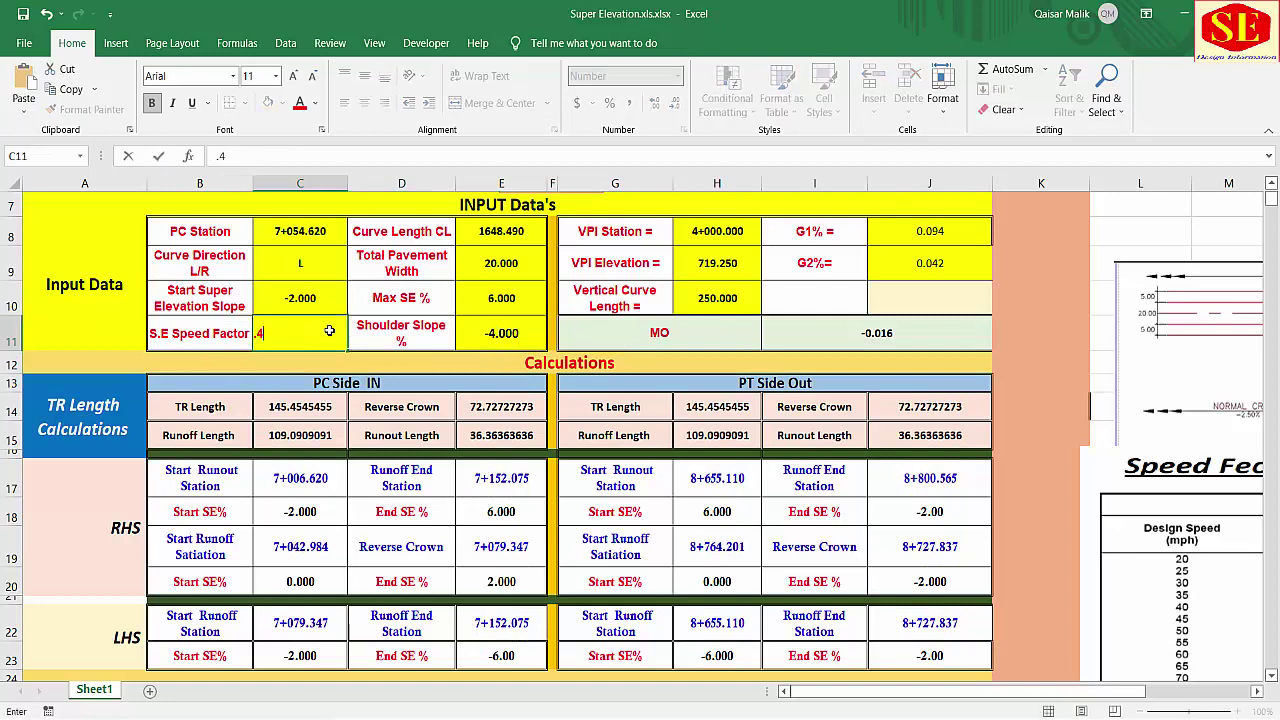
{"action": "type", "text": "0"}
{"action": "key", "text": "Return"}
Step: Set the S.E Speed Factor to 0.50 and select the Shoulder Slope % value
{"action": "left_click", "coordinate": [329, 332]}
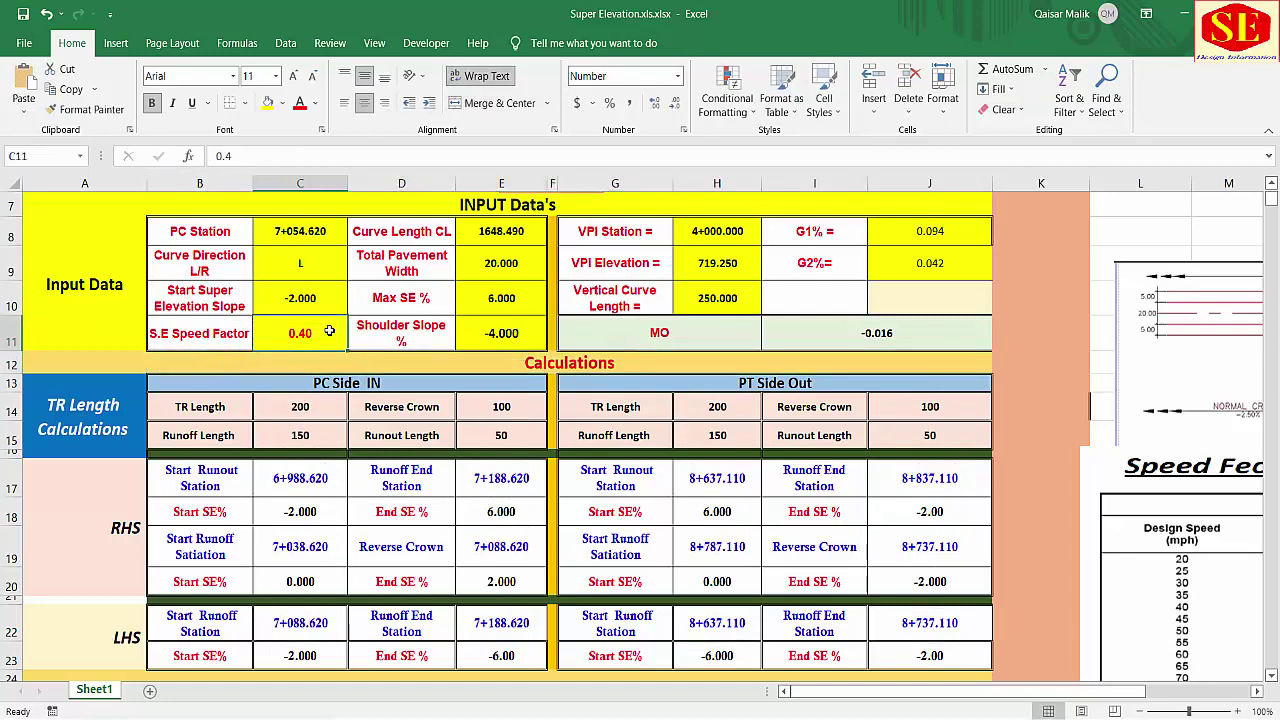
{"action": "type", "text": ".5"}
{"action": "key", "text": "Return"}
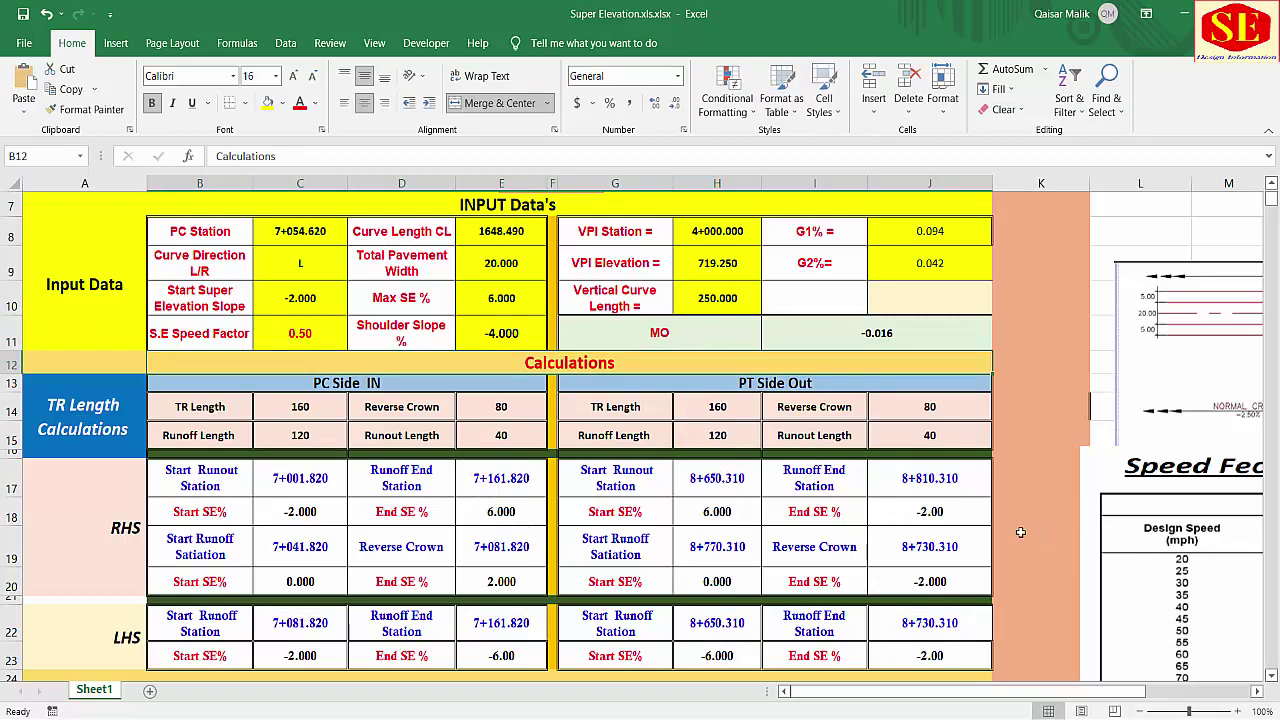
{"action": "left_click", "coordinate": [392, 337]}
{"action": "left_click", "coordinate": [505, 335]}
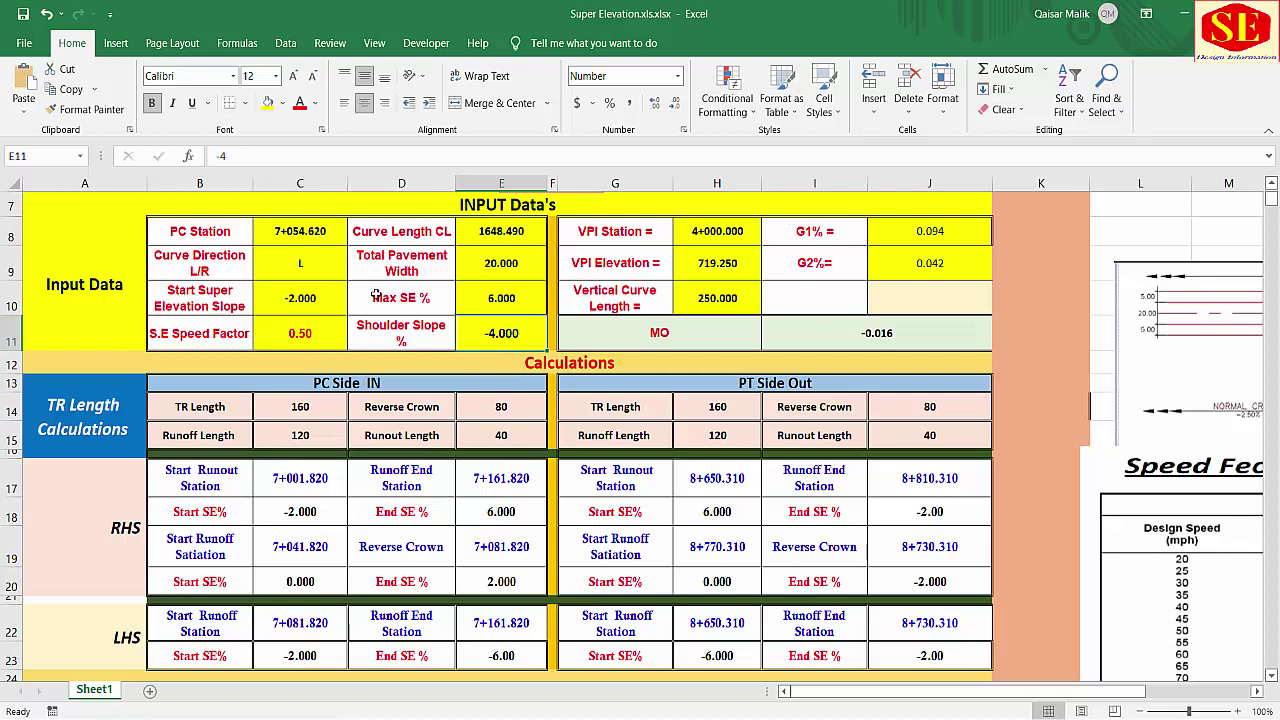
Step: Set the Start Super Elevation Slope to -6 and Max SE % to 2.5
{"action": "left_click", "coordinate": [314, 286]}
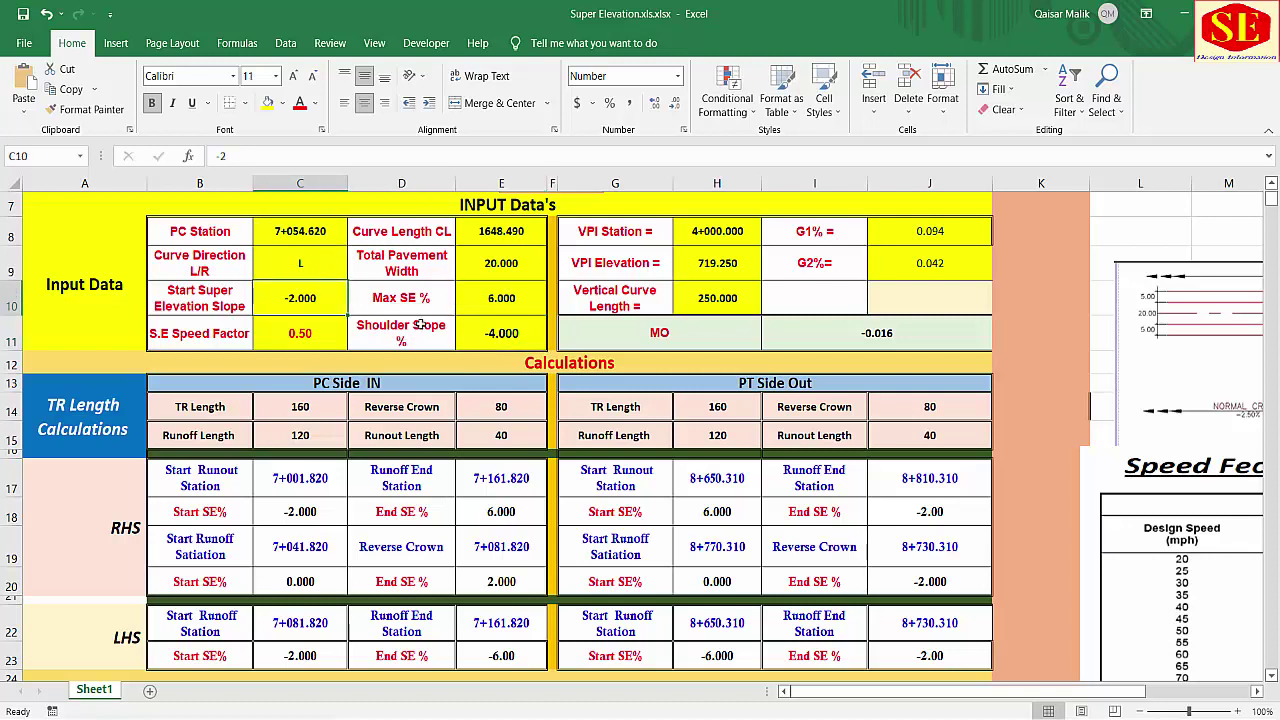
{"action": "type", "text": "-"}
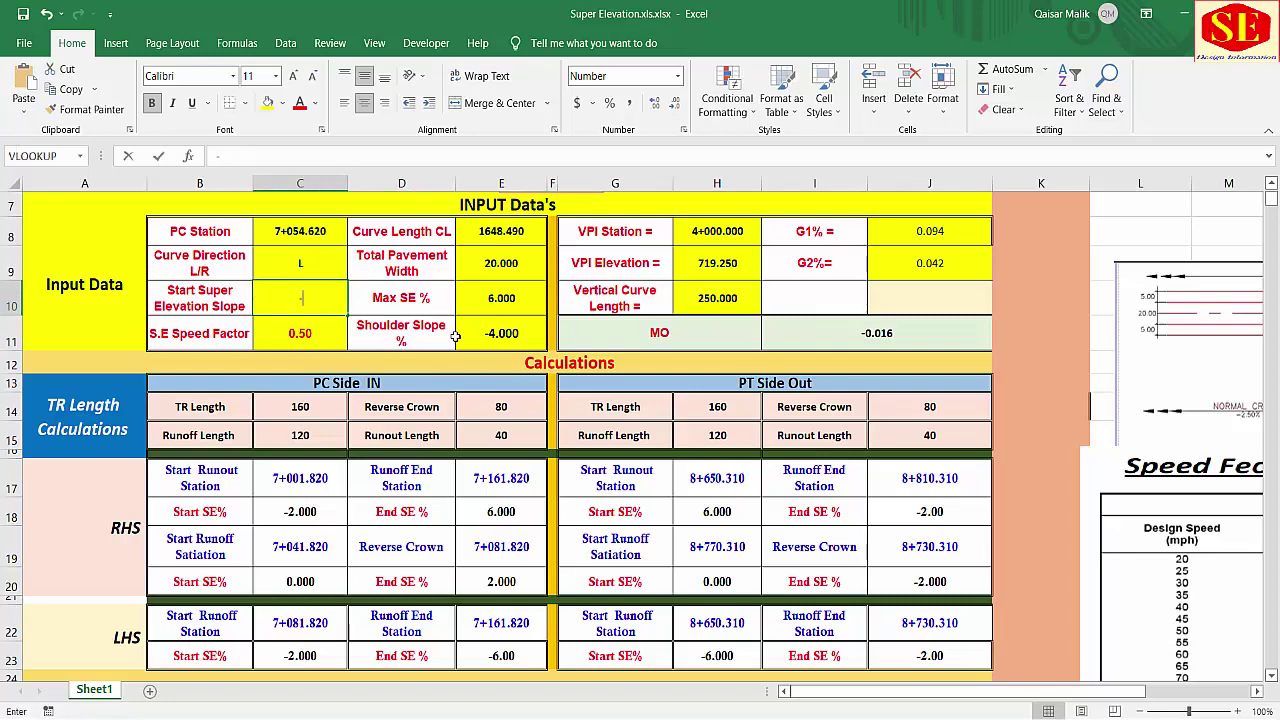
{"action": "type", "text": "6"}
{"action": "key", "text": "Return"}
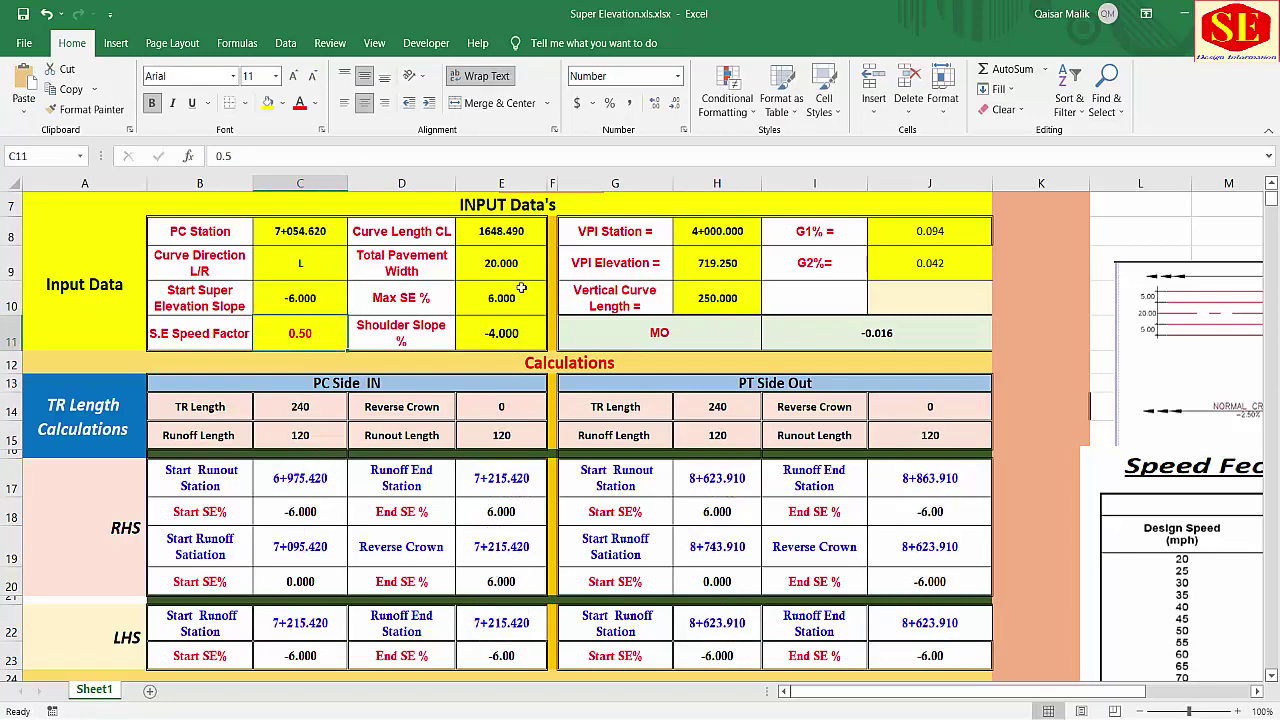
{"action": "left_click", "coordinate": [513, 295]}
{"action": "type", "text": "2.5"}
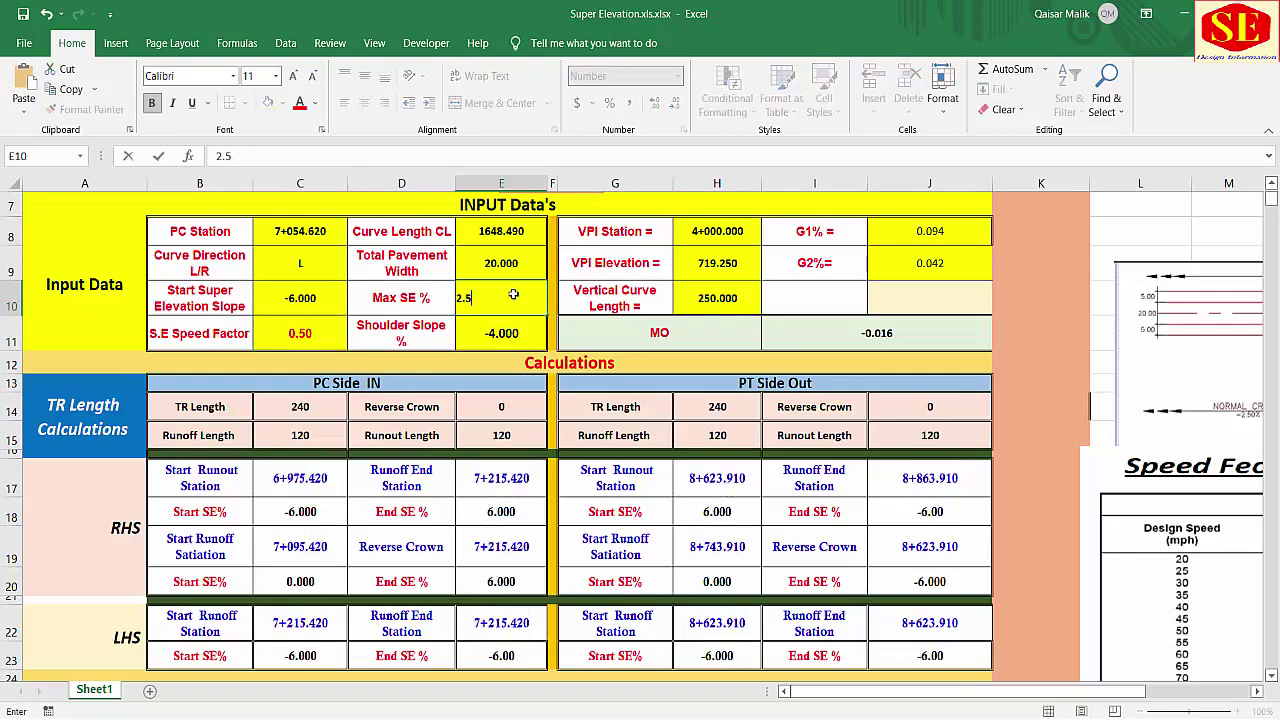
{"action": "key", "text": "Return"}
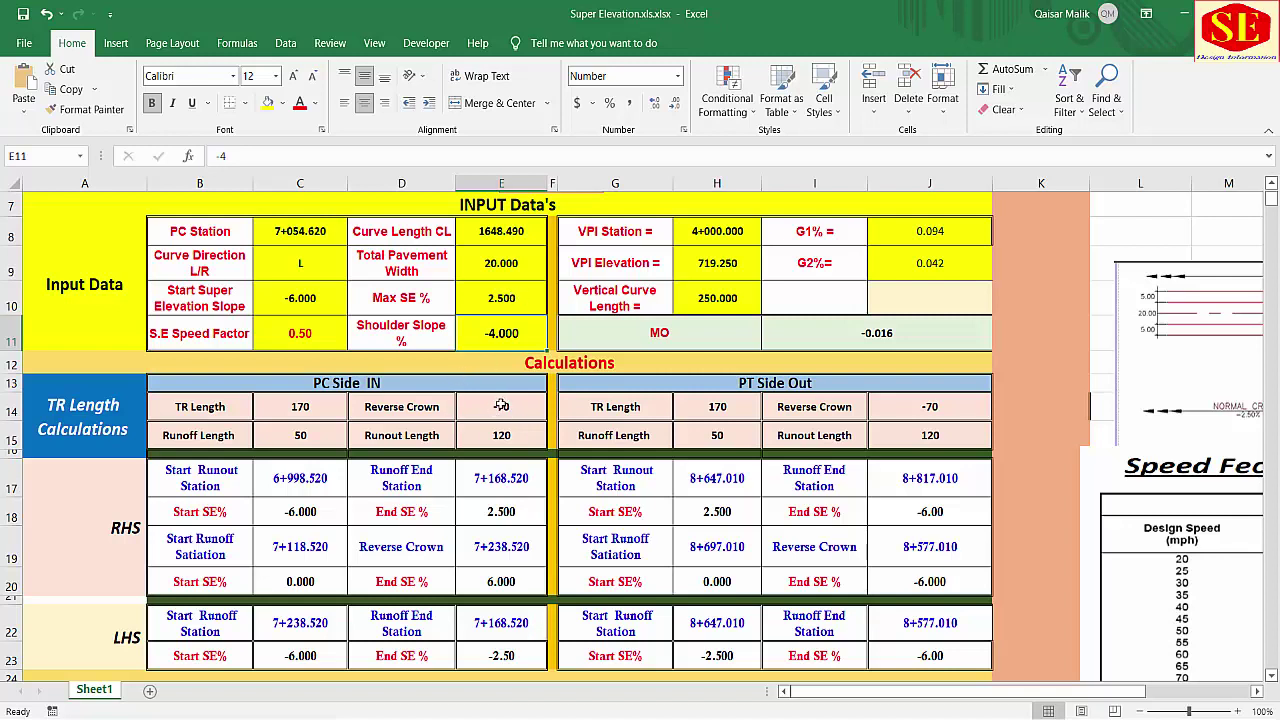
Step: Return the Start Super Elevation Slope to -2 and Max SE % to 6
{"action": "left_click", "coordinate": [333, 293]}
{"action": "type", "text": "-2"}
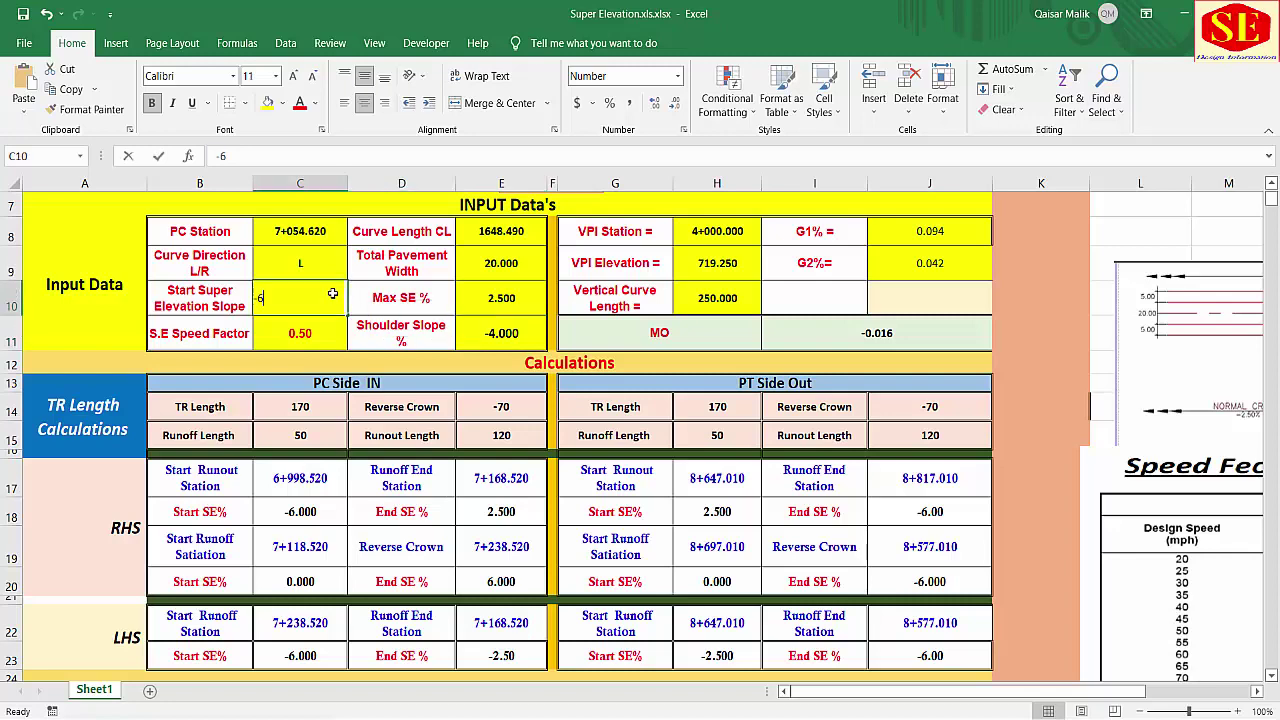
{"action": "key", "text": "Return"}
{"action": "left_click", "coordinate": [478, 302]}
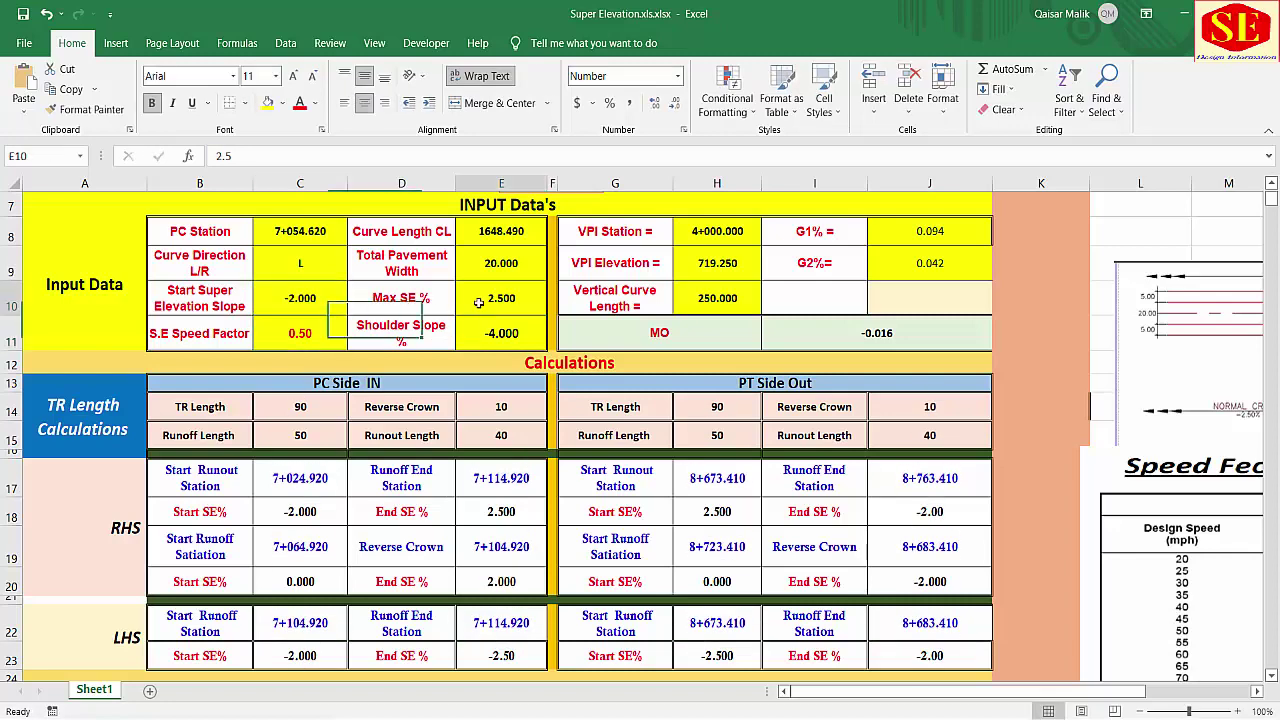
{"action": "type", "text": "6"}
{"action": "key", "text": "Return"}
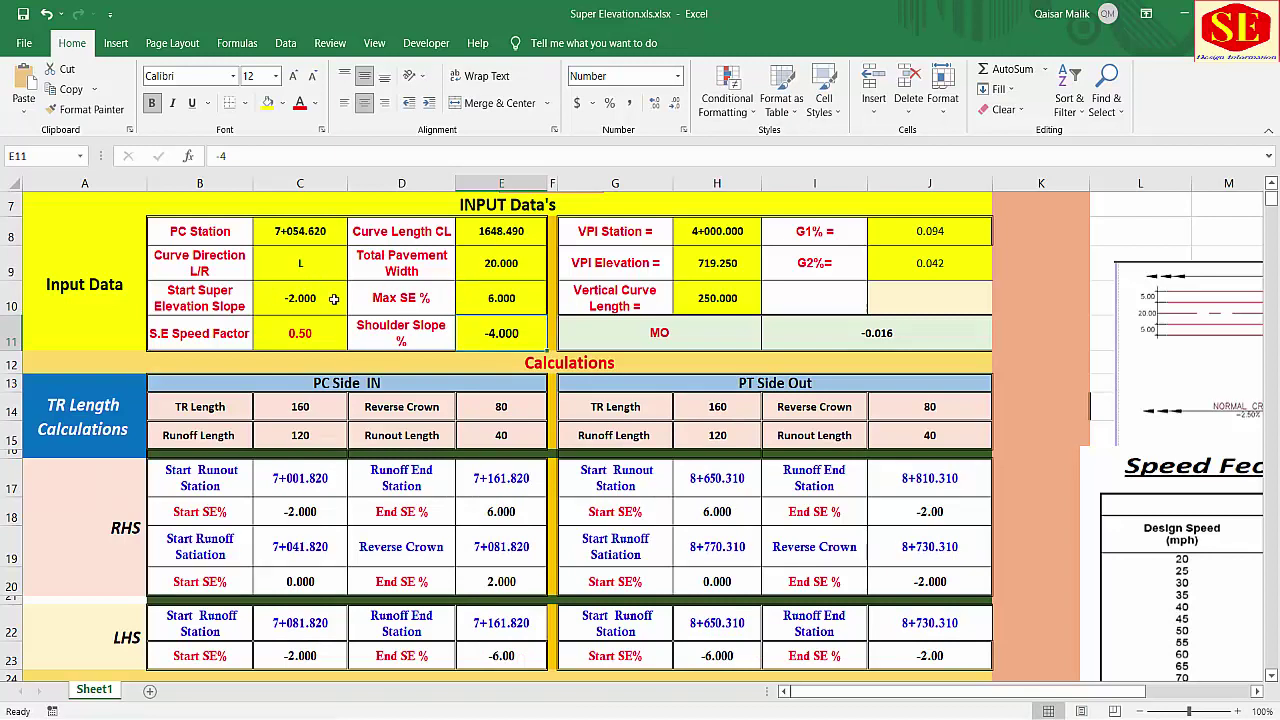
{"action": "left_click", "coordinate": [503, 300]}
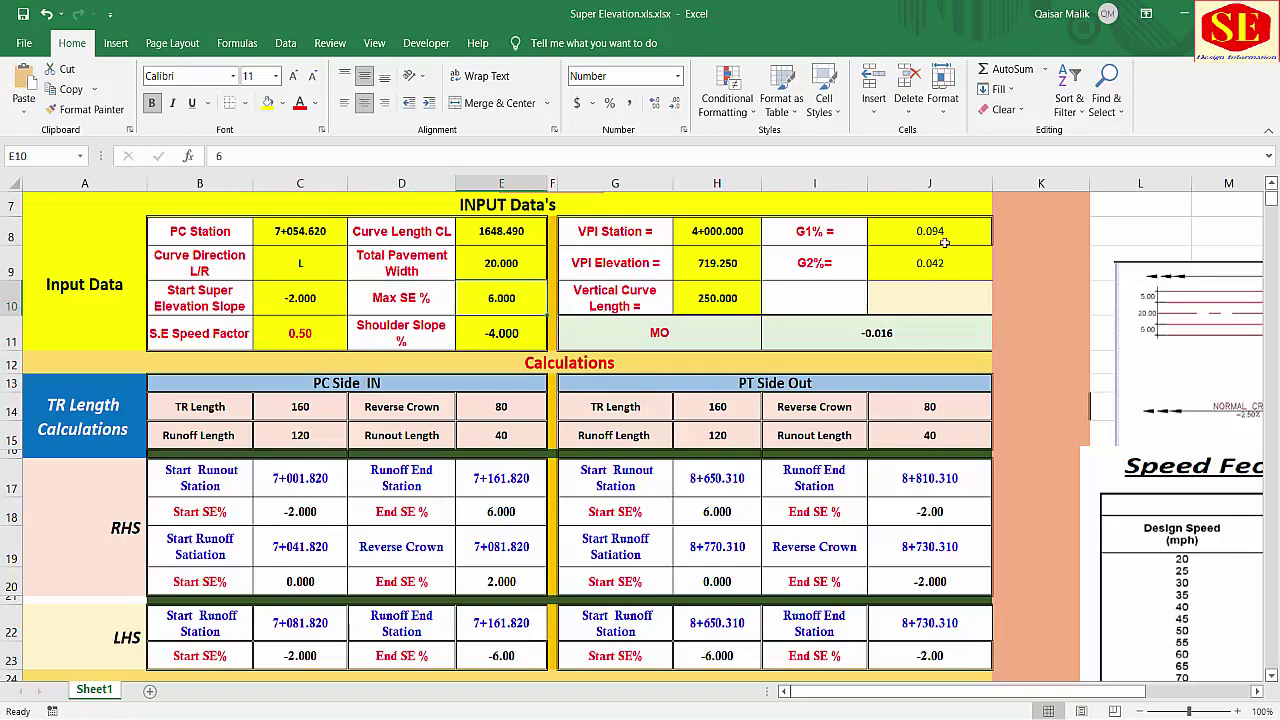
Step: Switch to FFF.pdf in the browser and examine the profile's superelevation row, vertical curve data box and grade labels along the road
{"action": "scroll", "coordinate": [846, 315], "scroll_direction": "up", "scroll_amount": 2}
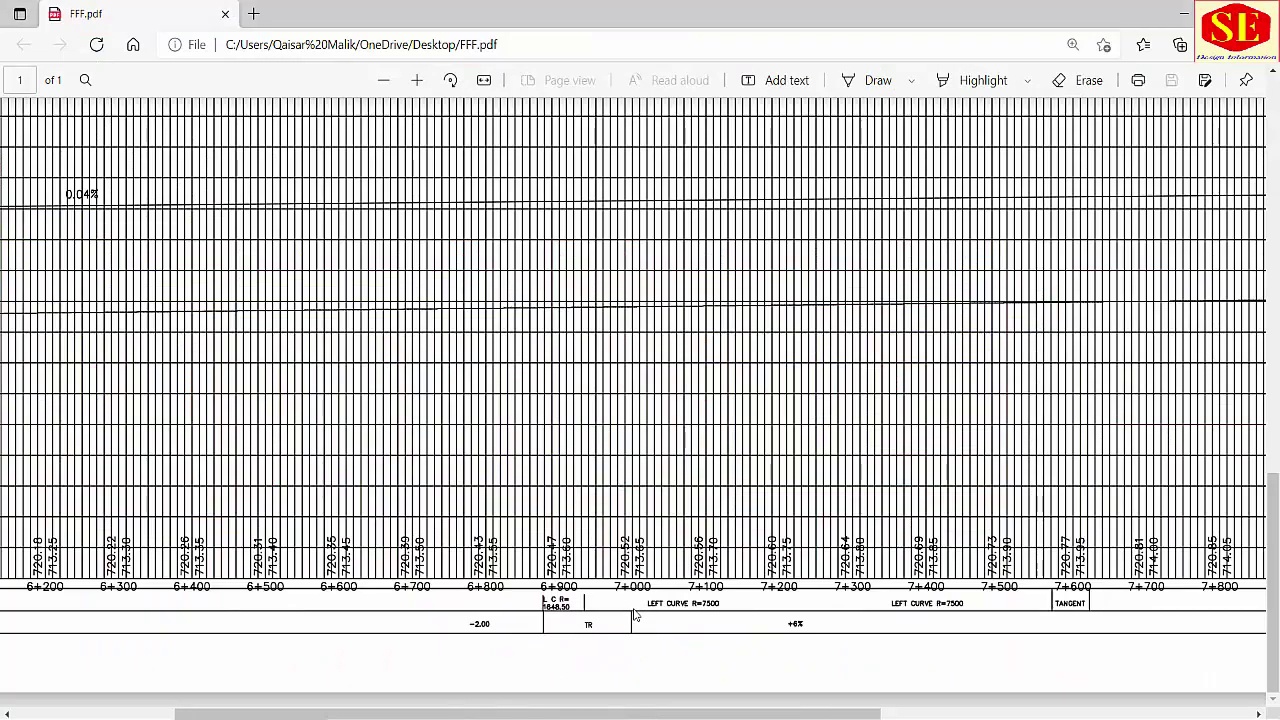
{"action": "scroll", "coordinate": [1185, 480], "scroll_direction": "right", "scroll_amount": 10}
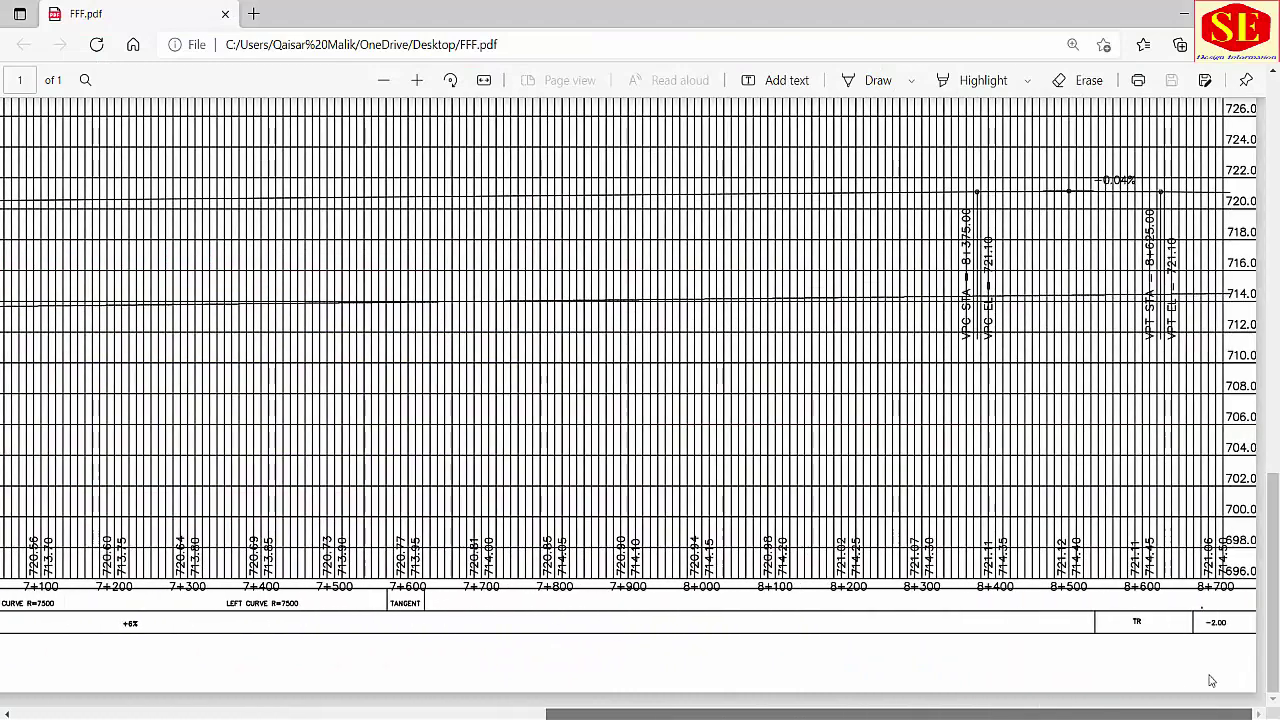
{"action": "scroll", "coordinate": [1185, 480], "scroll_direction": "up", "scroll_amount": 3}
{"action": "scroll", "coordinate": [1170, 200], "scroll_direction": "up", "scroll_amount": 2}
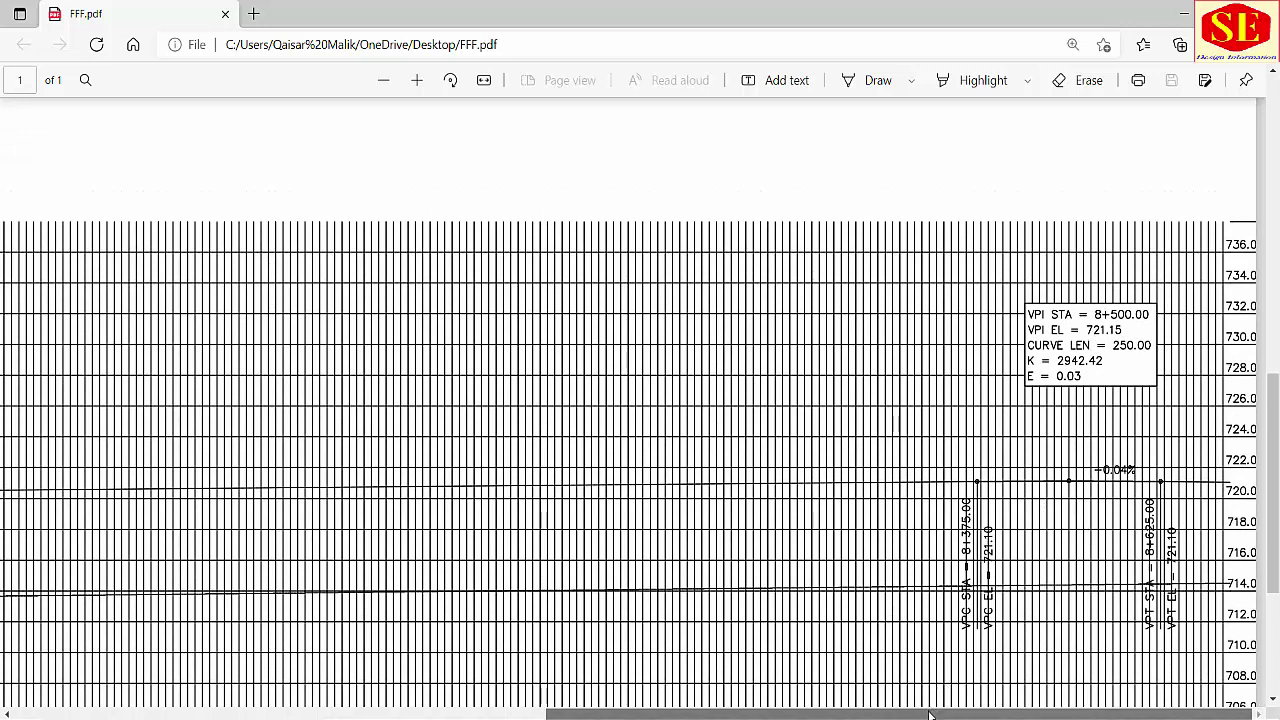
{"action": "left_click_drag", "start_coordinate": [932, 713], "coordinate": [400, 713]}
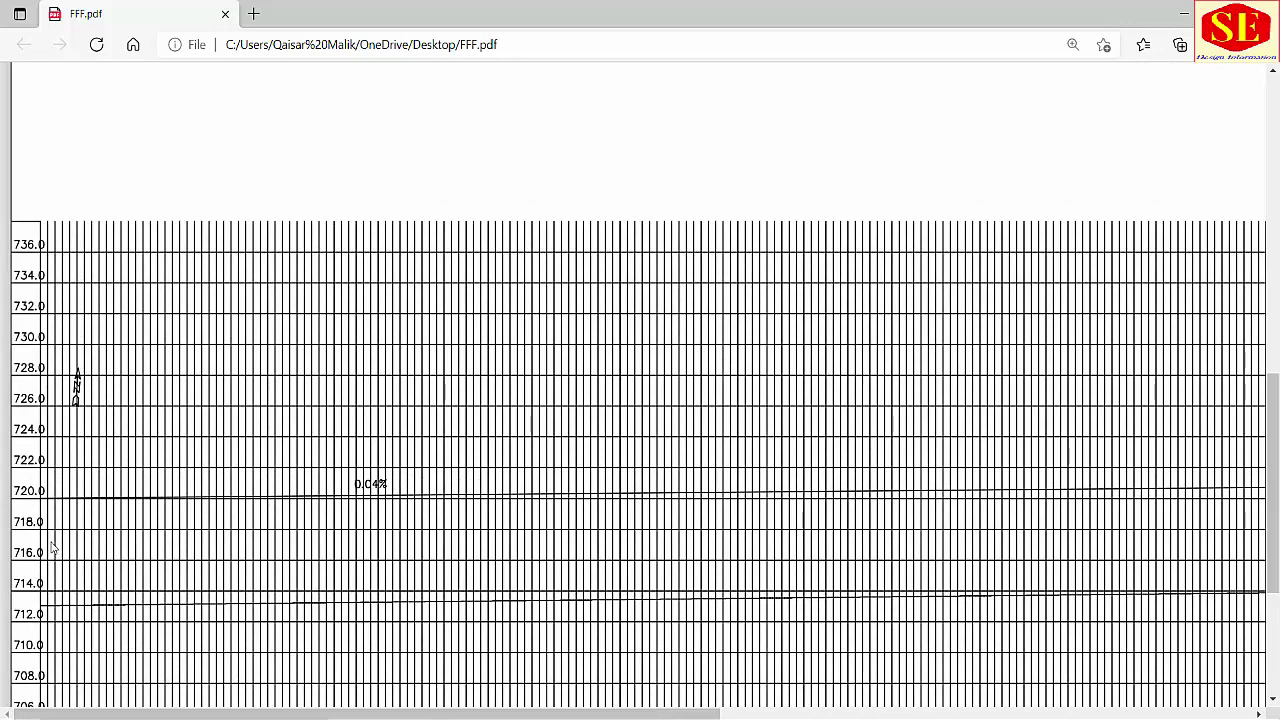
{"action": "scroll", "coordinate": [60, 479], "scroll_direction": "down", "scroll_amount": 3}
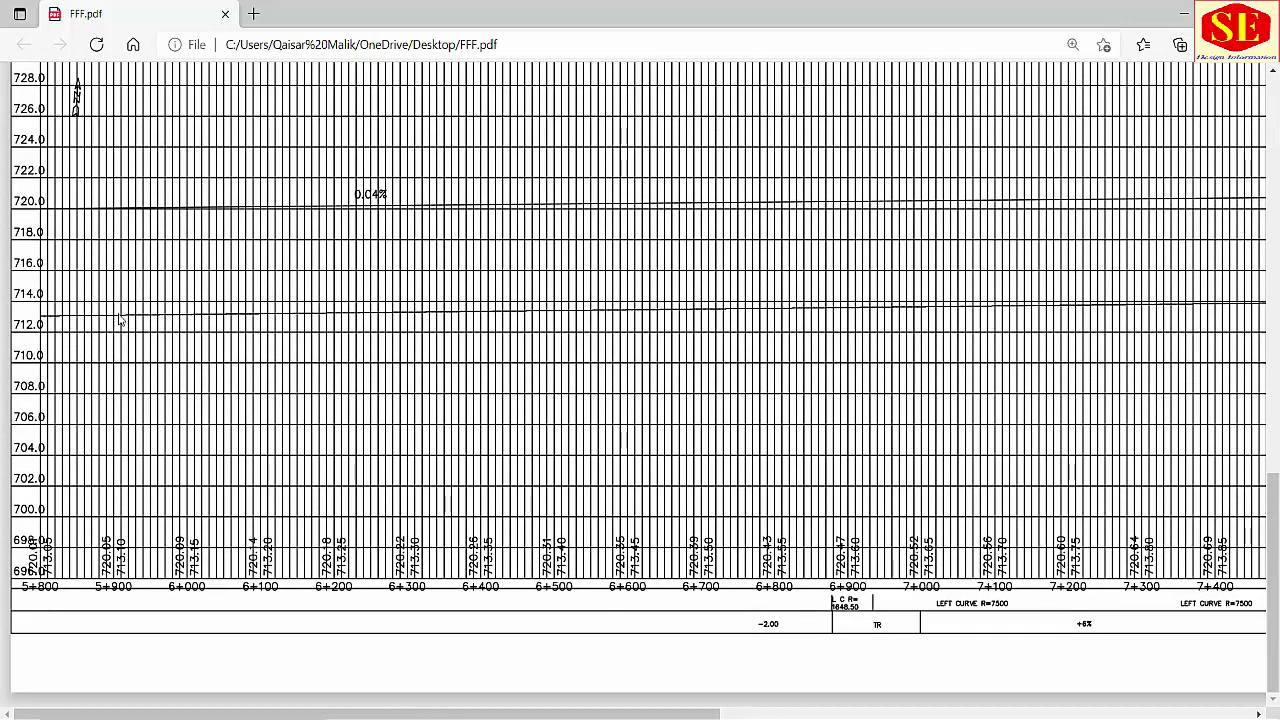
{"action": "scroll", "coordinate": [118, 320], "scroll_direction": "up", "scroll_amount": 1}
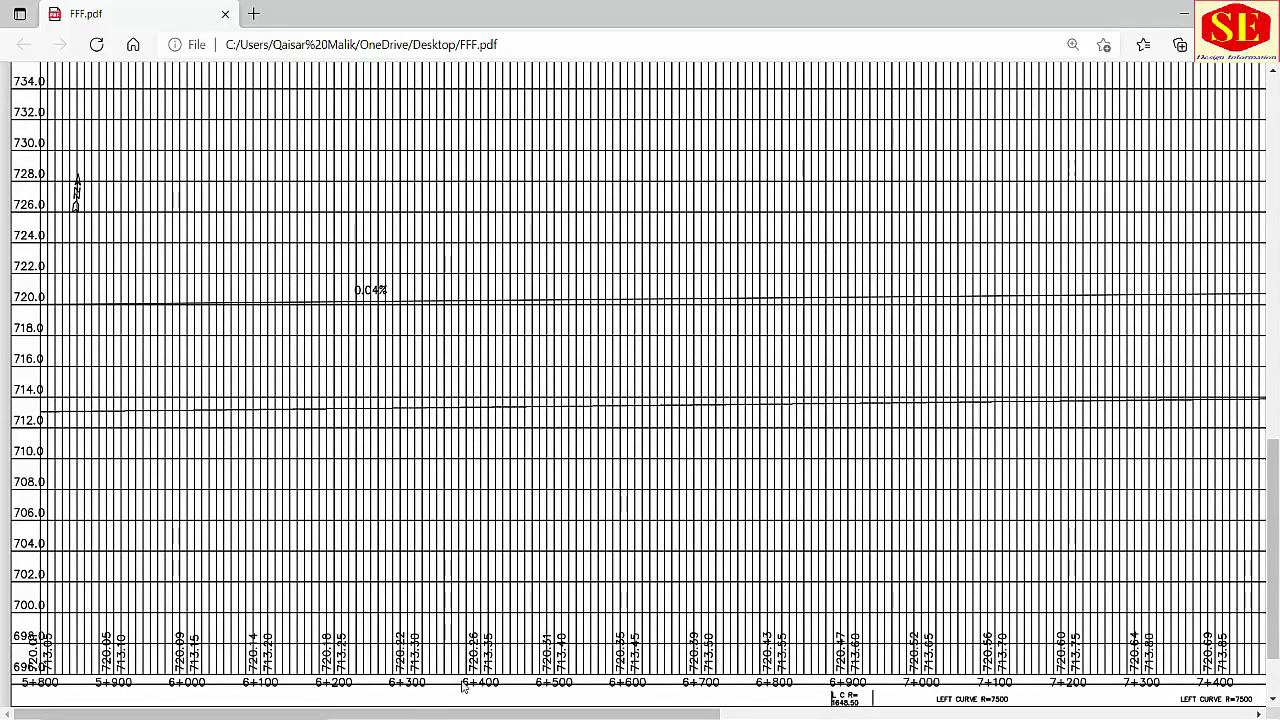
{"action": "left_click_drag", "start_coordinate": [447, 713], "coordinate": [1092, 713]}
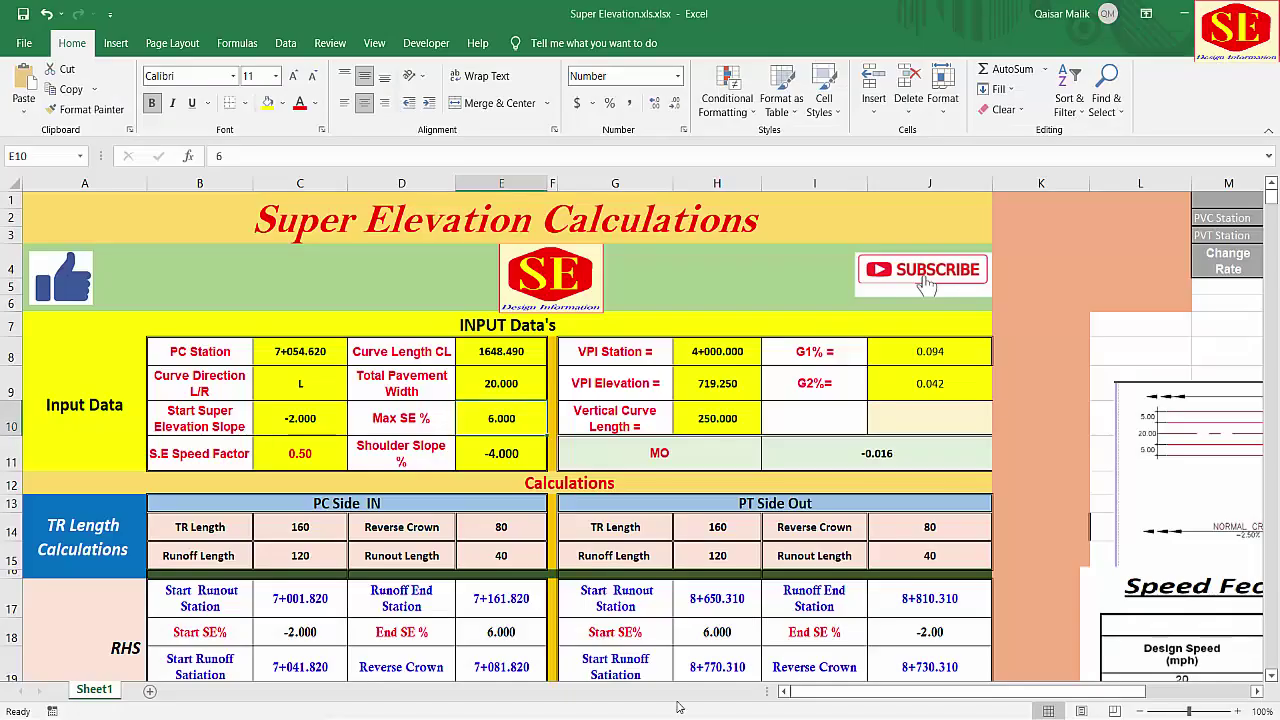
Step: Return to the Excel workbook and set the VPI Station to 8500
{"action": "key", "text": "alt+Tab"}
{"action": "left_click", "coordinate": [740, 351]}
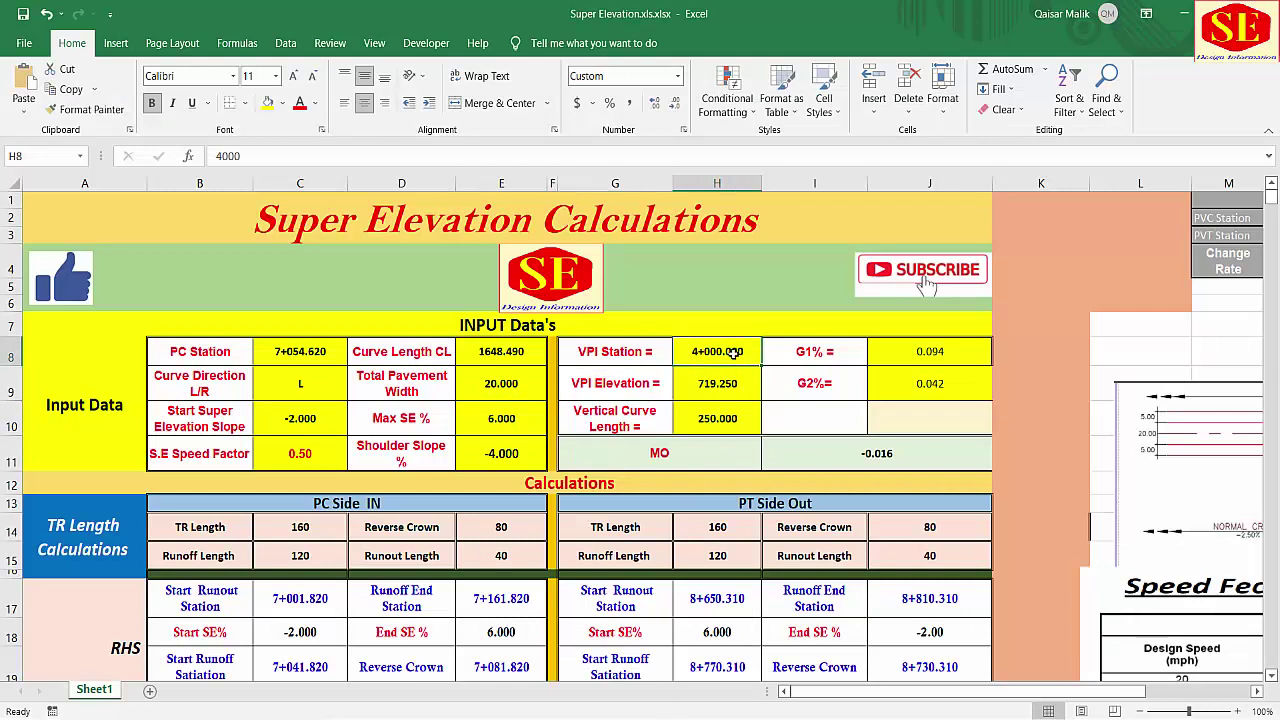
{"action": "type", "text": "8500"}
{"action": "key", "text": "Return"}
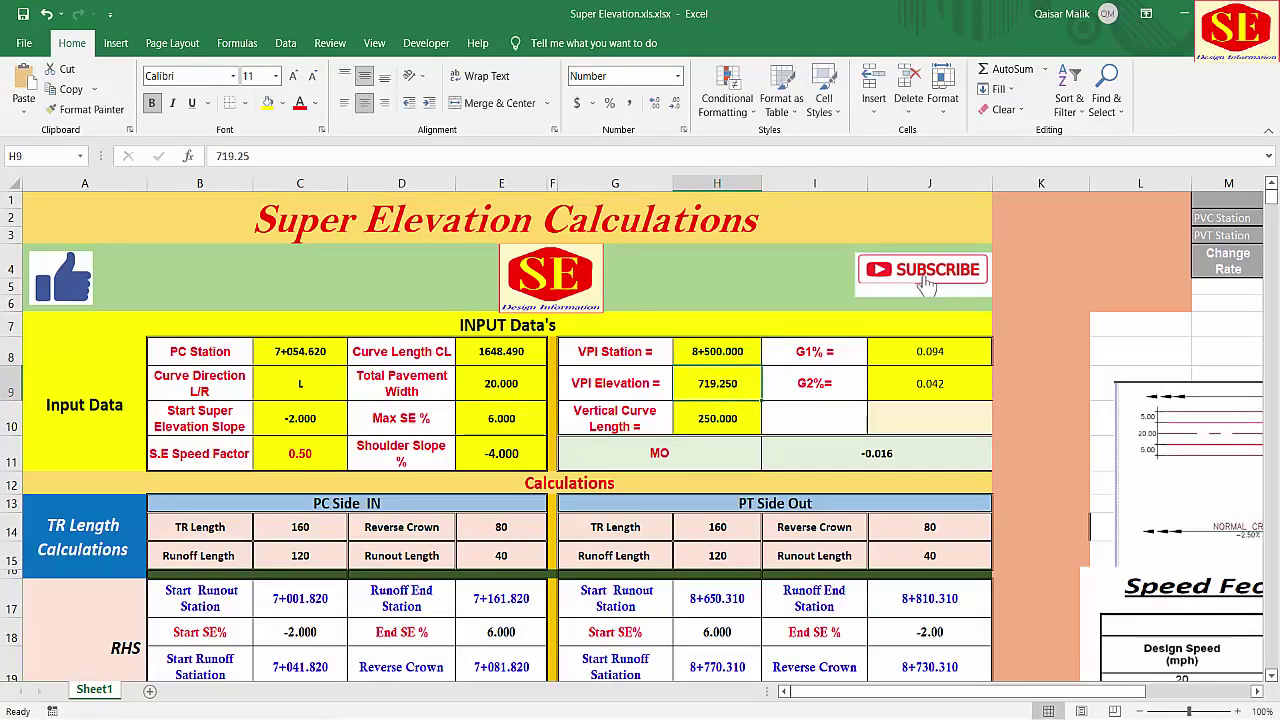
Step: Check the vertical curve data in FFF.pdf and set the VPI Elevation in Excel to 721.150
{"action": "key", "text": "alt+Tab"}
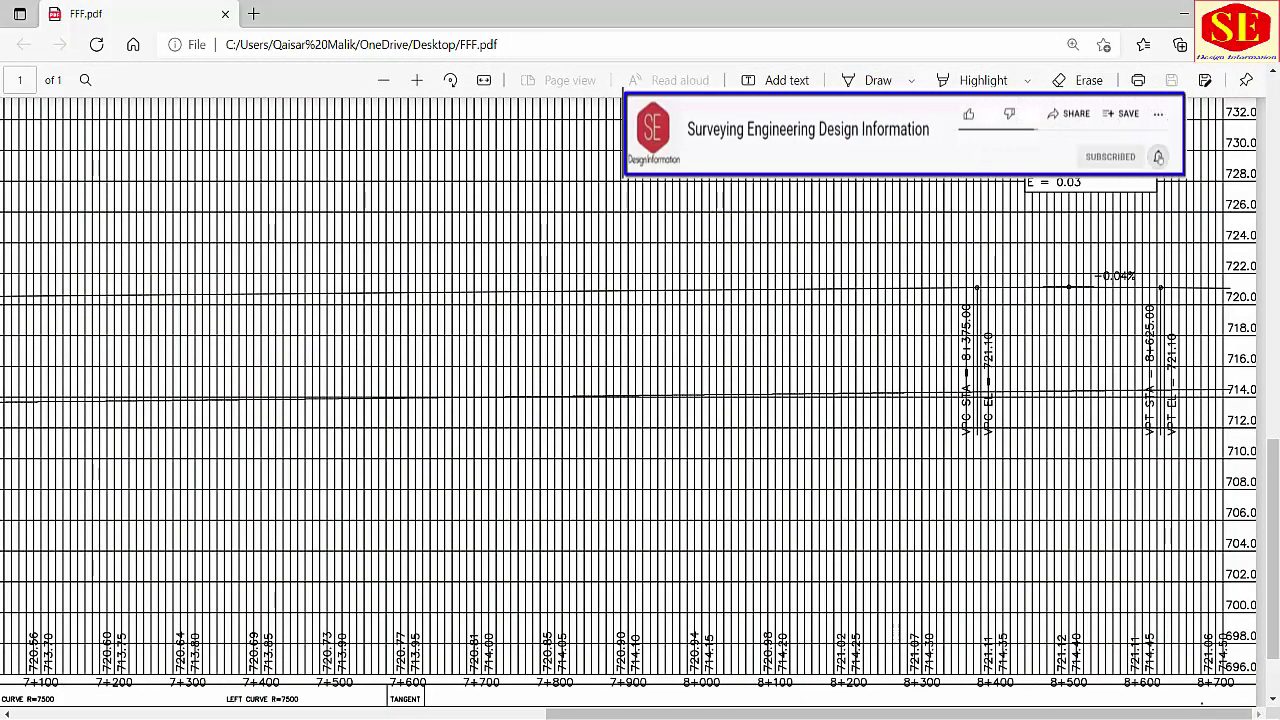
{"action": "key", "text": "alt+Tab"}
{"action": "type", "text": "72"}
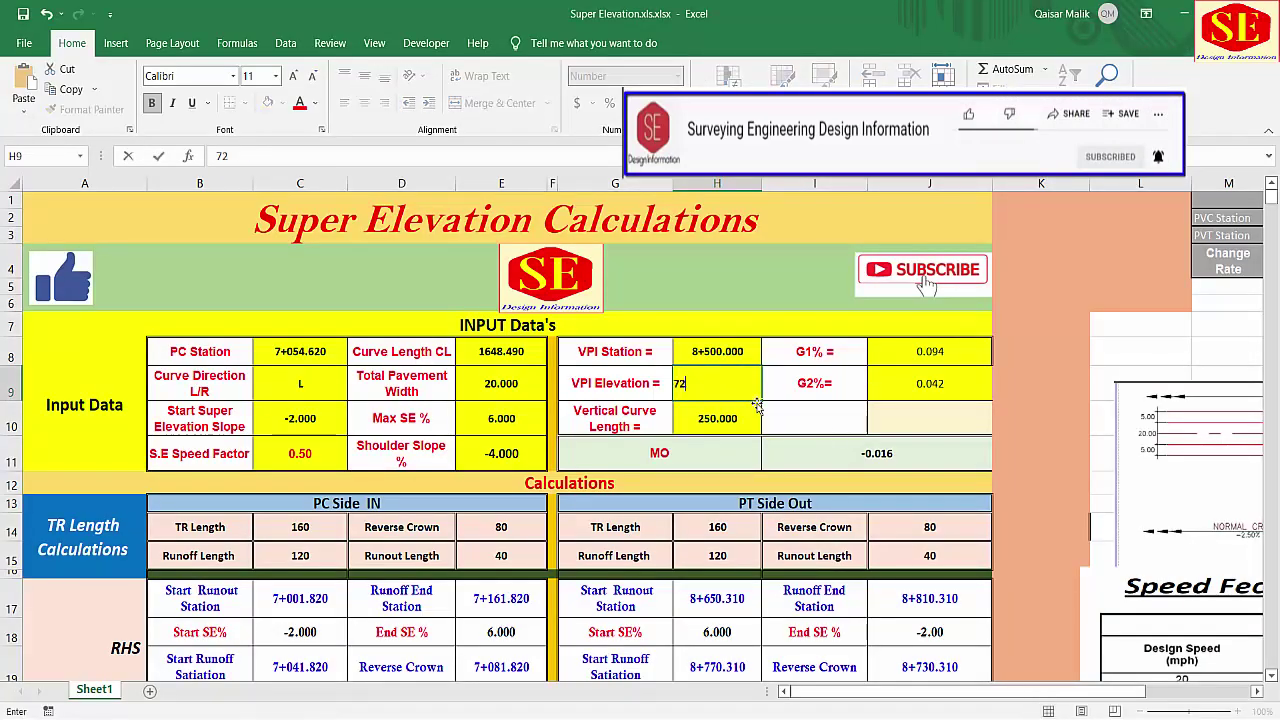
{"action": "type", "text": "1.150"}
{"action": "key", "text": "Return"}
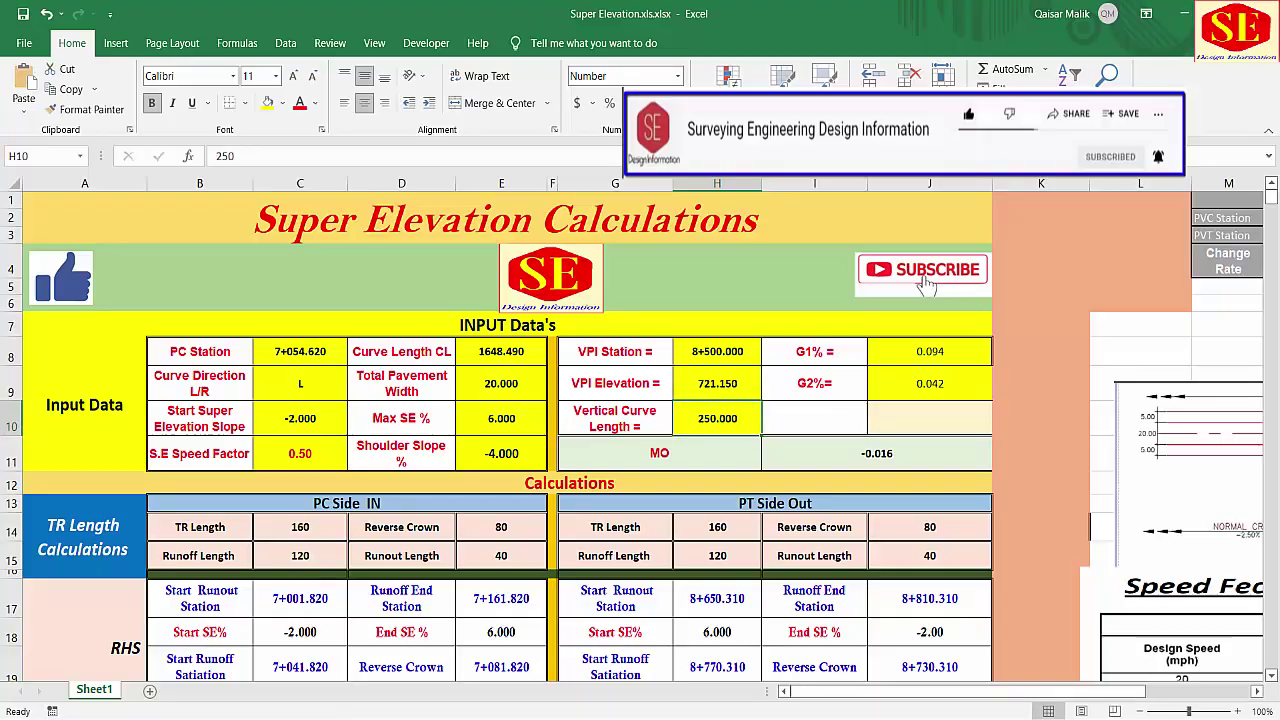
Step: Check the curve length in FFF.pdf and enter 250 as the Vertical Curve Length in Excel
{"action": "key", "text": "alt+Tab"}
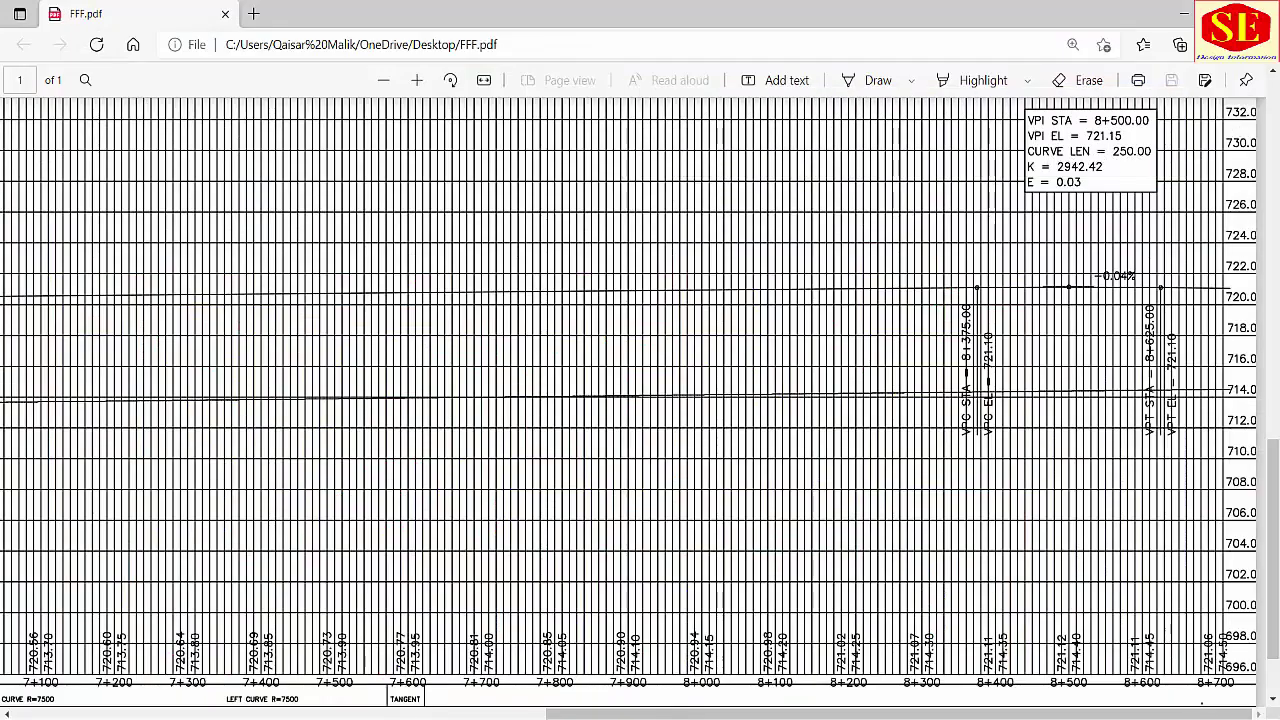
{"action": "key", "text": "alt+Tab"}
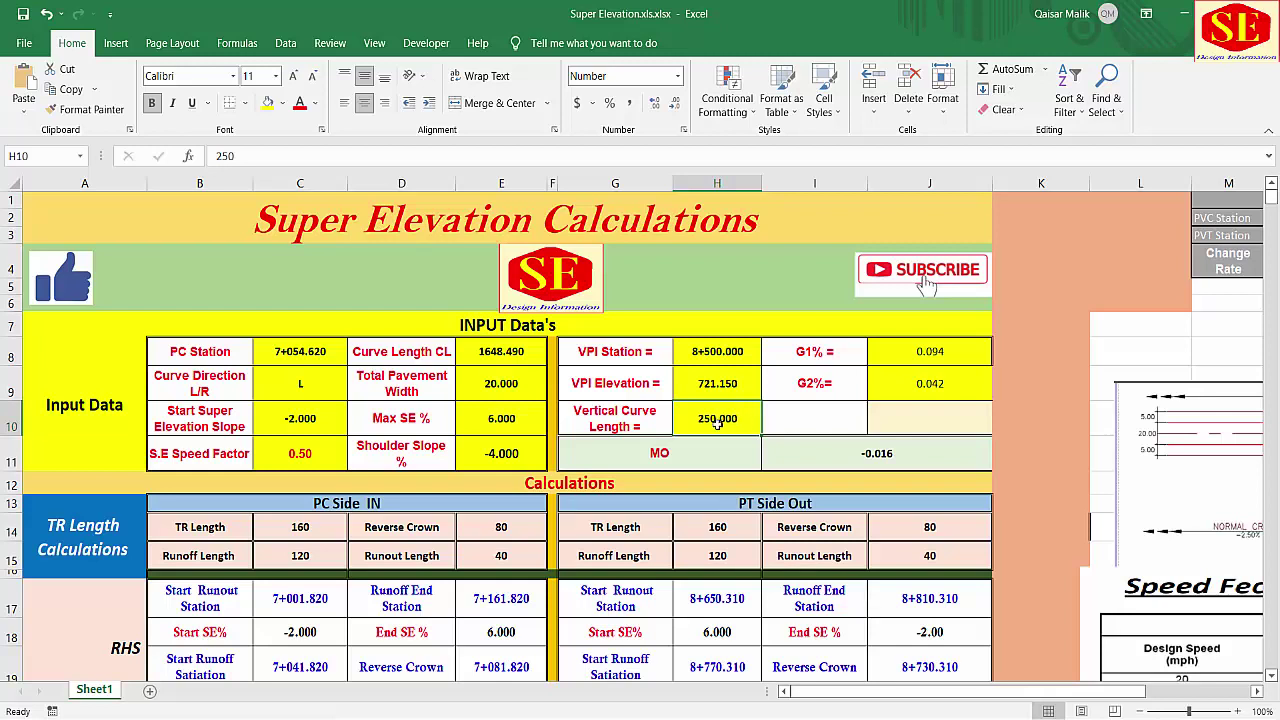
{"action": "type", "text": "250"}
{"action": "key", "text": "Return"}
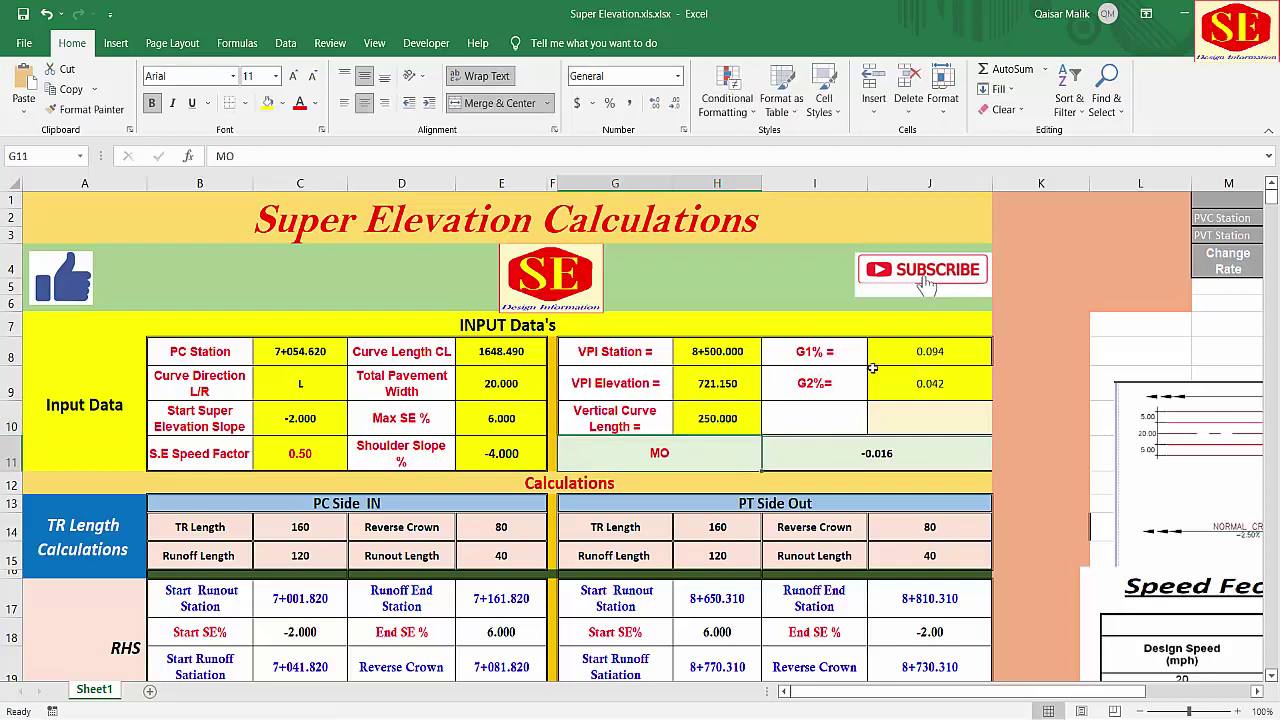
Step: Read the incoming grade on the FFF.pdf profile and set G1% in Excel to 0.04
{"action": "left_click", "coordinate": [938, 340]}
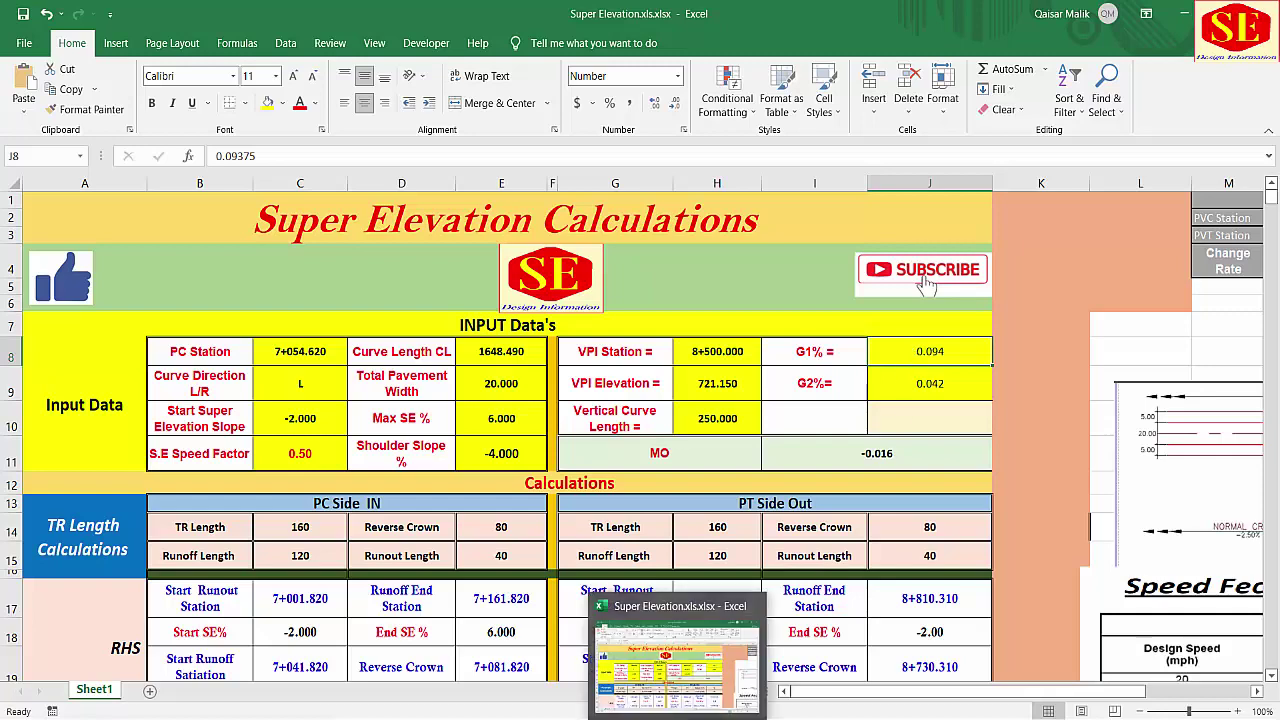
{"action": "left_click", "coordinate": [430, 690]}
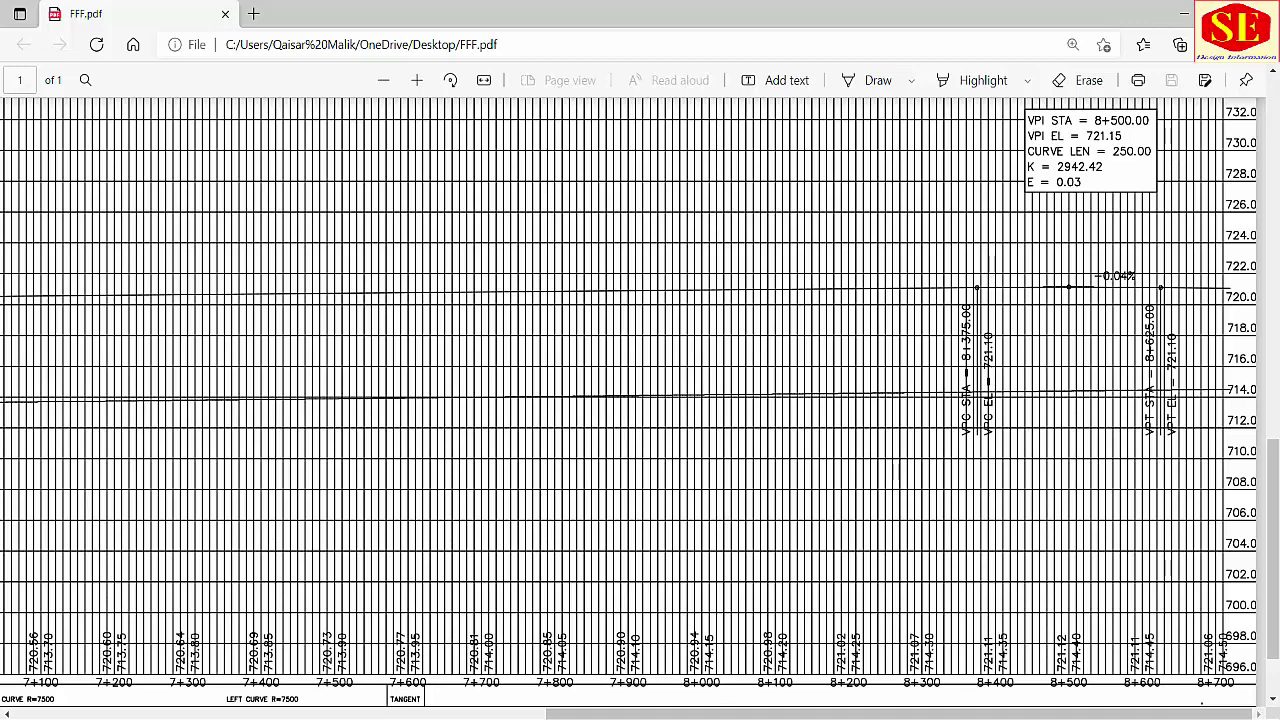
{"action": "left_click_drag", "start_coordinate": [796, 716], "coordinate": [270, 716]}
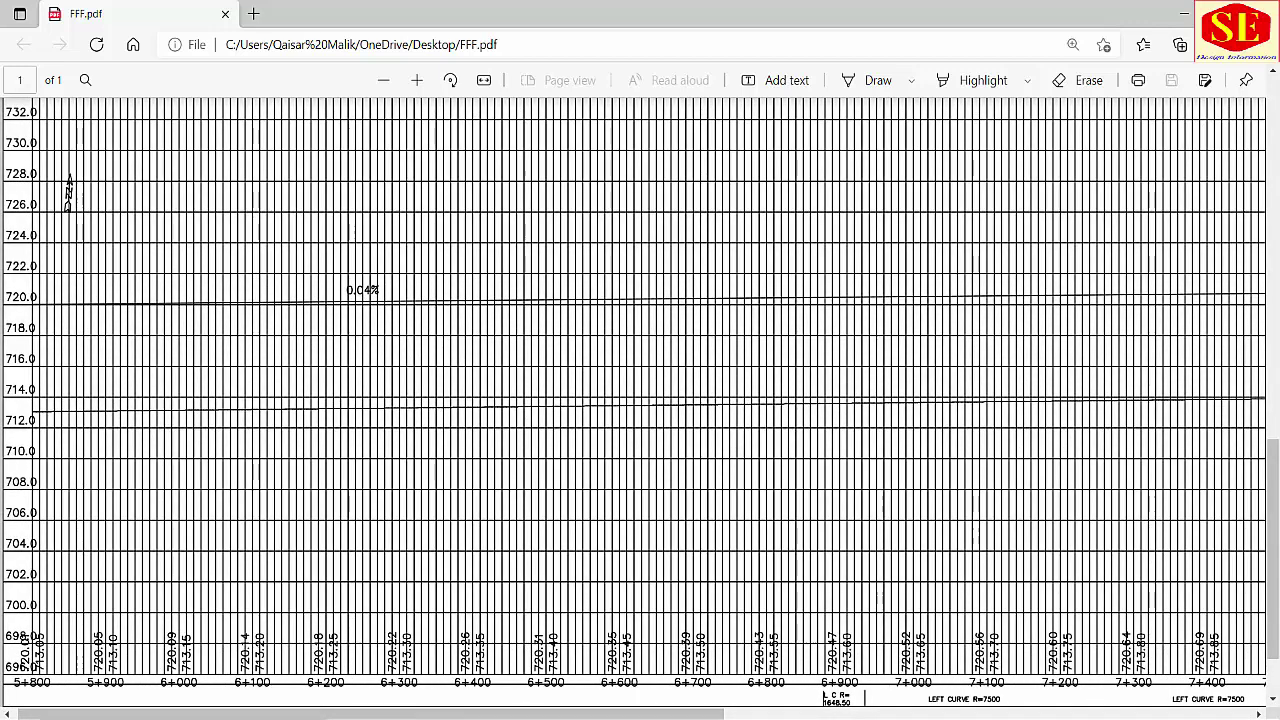
{"action": "key", "text": "alt+Tab"}
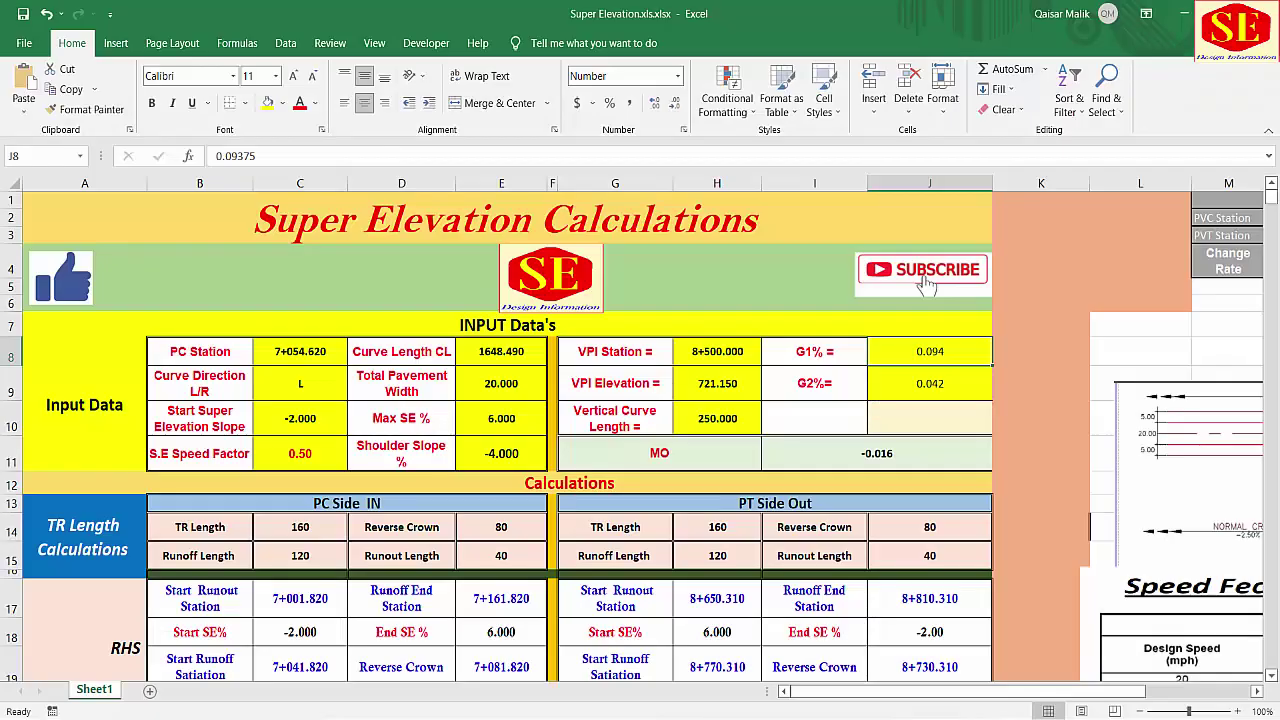
{"action": "type", "text": "0.0"}
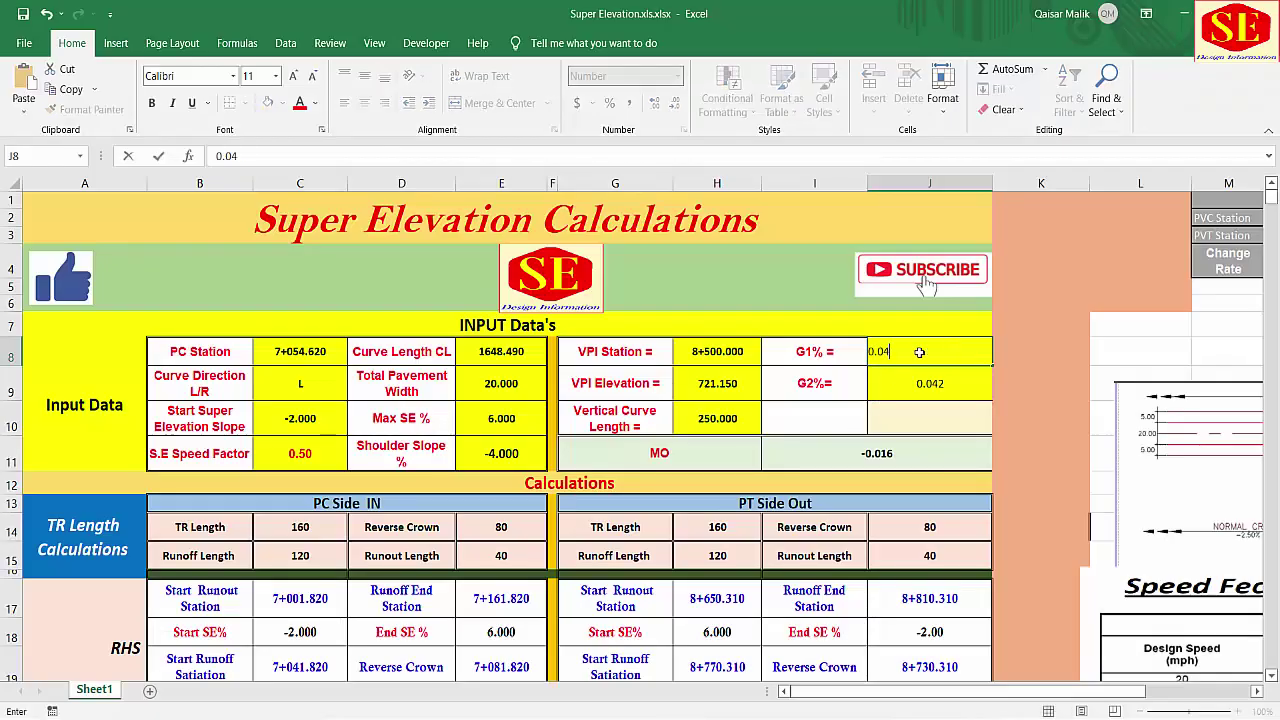
{"action": "type", "text": "4"}
{"action": "key", "text": "Return"}
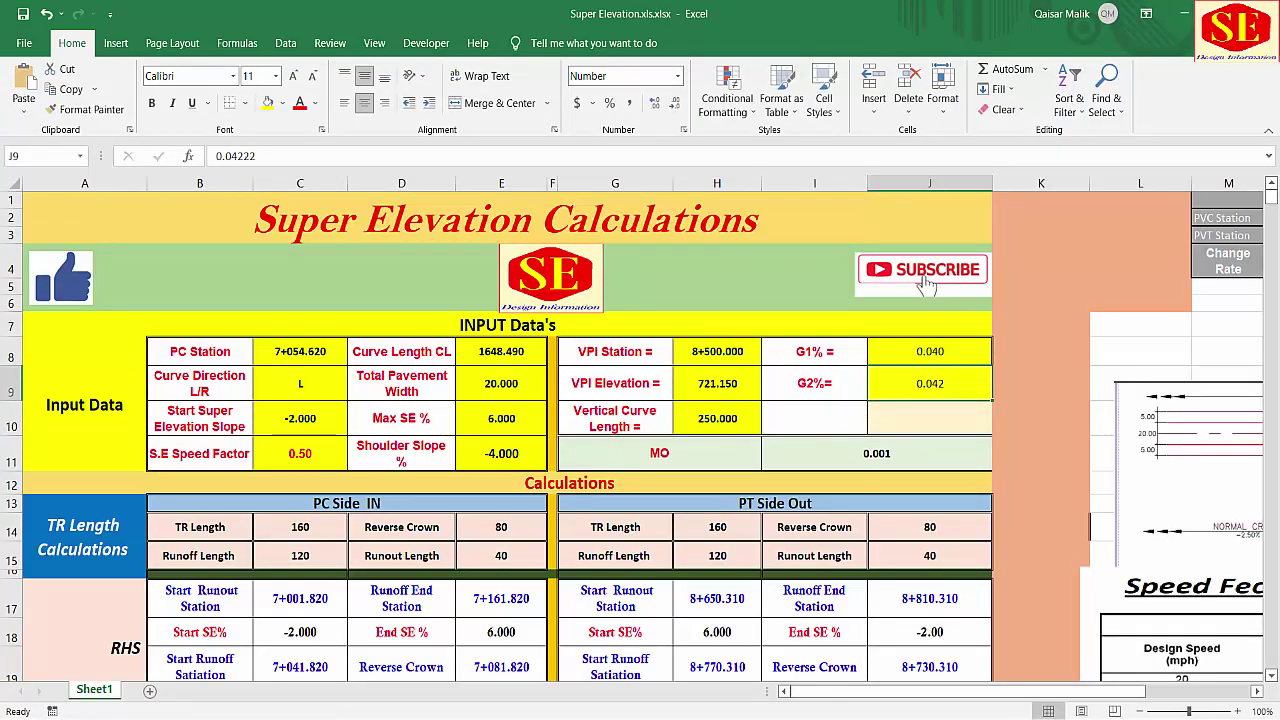
Step: Read the outgoing grade on the FFF.pdf profile and set G2% in Excel to -0.04
{"action": "key", "text": "alt+Tab"}
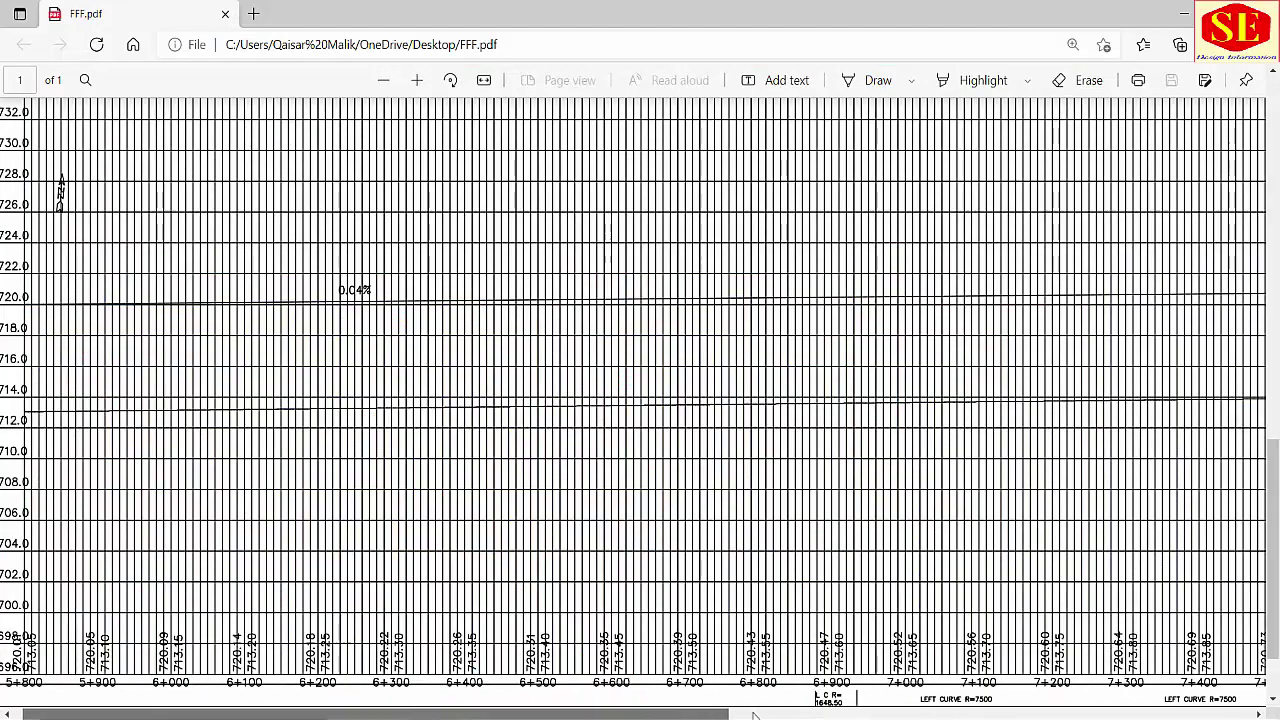
{"action": "left_click", "coordinate": [755, 714]}
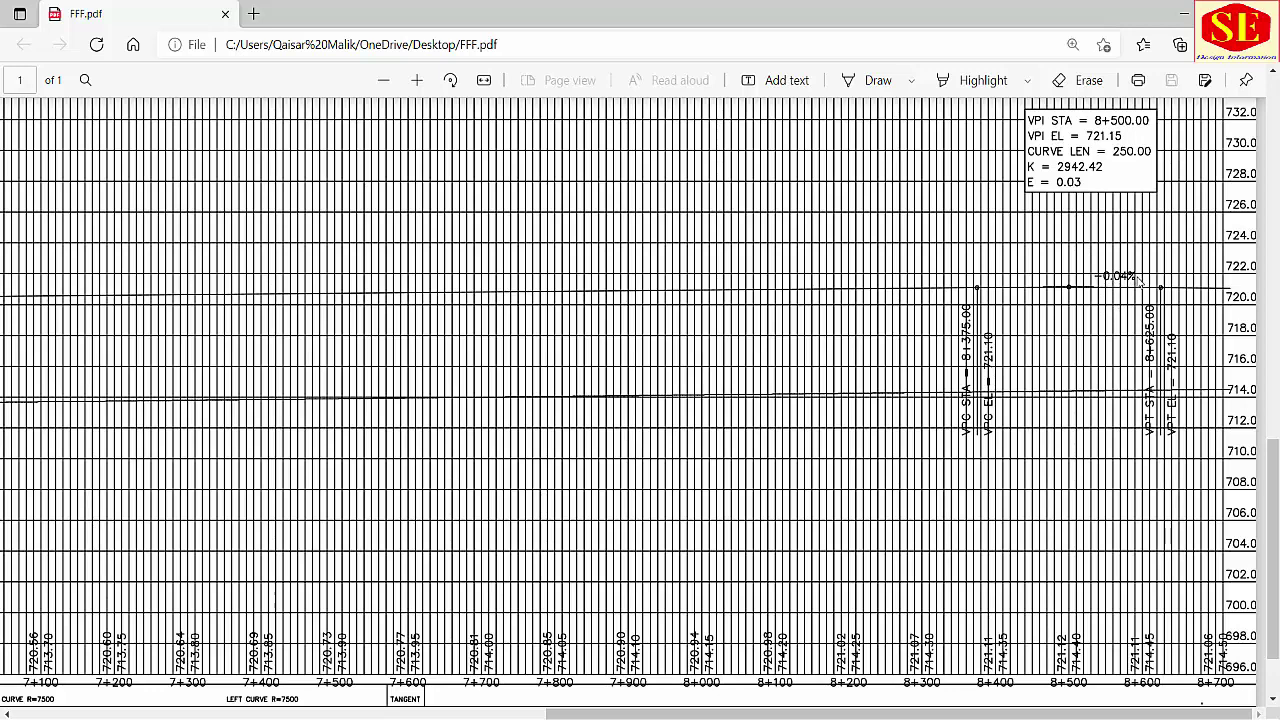
{"action": "key", "text": "alt+Tab"}
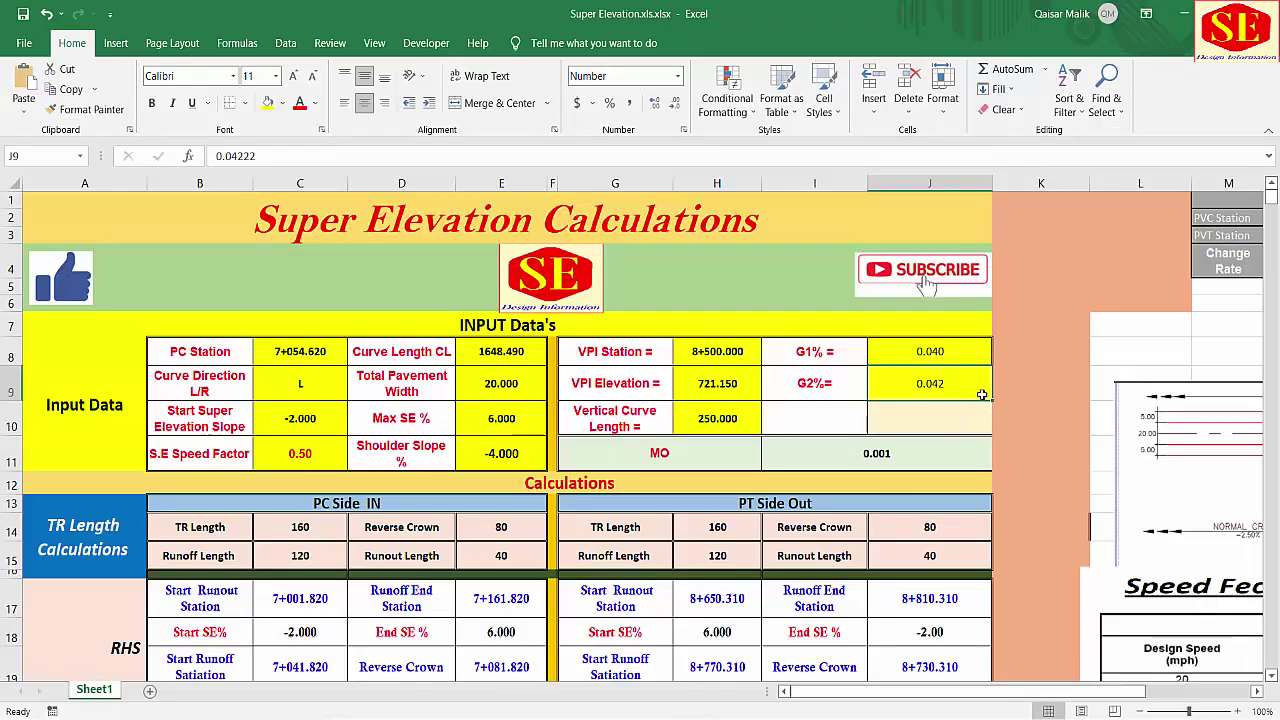
{"action": "type", "text": "-0"}
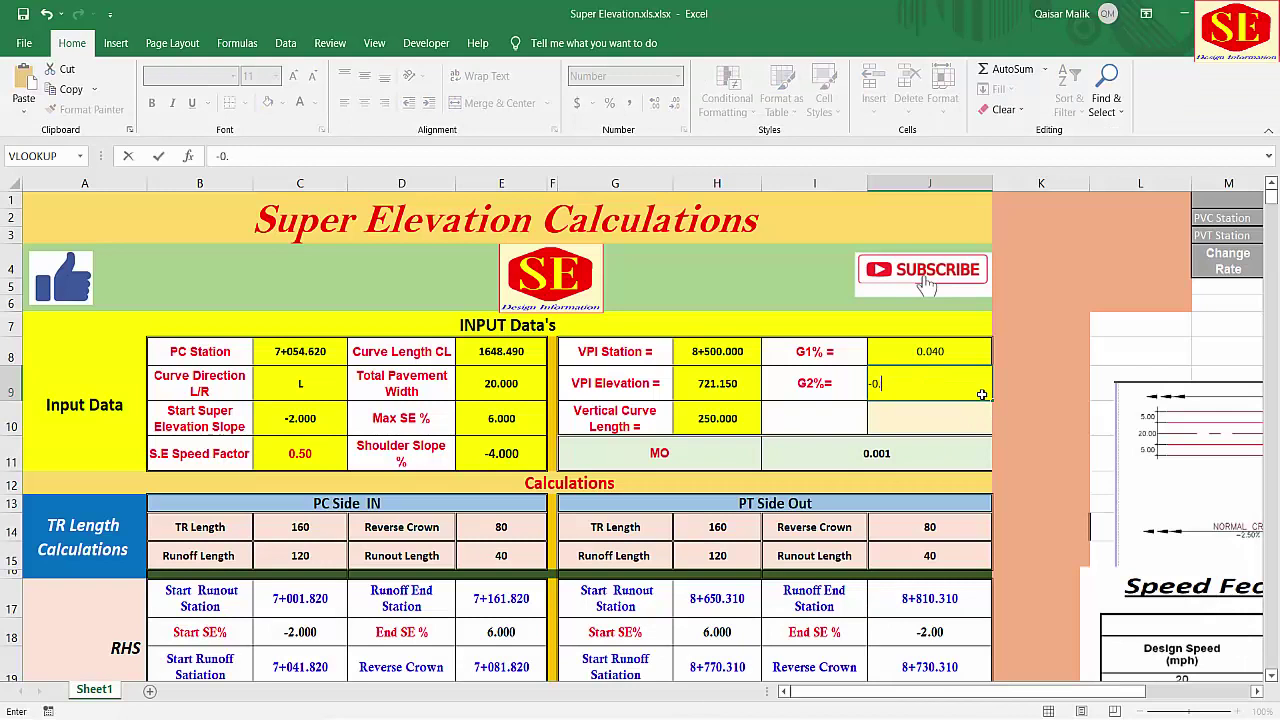
{"action": "key", "text": "Return"}
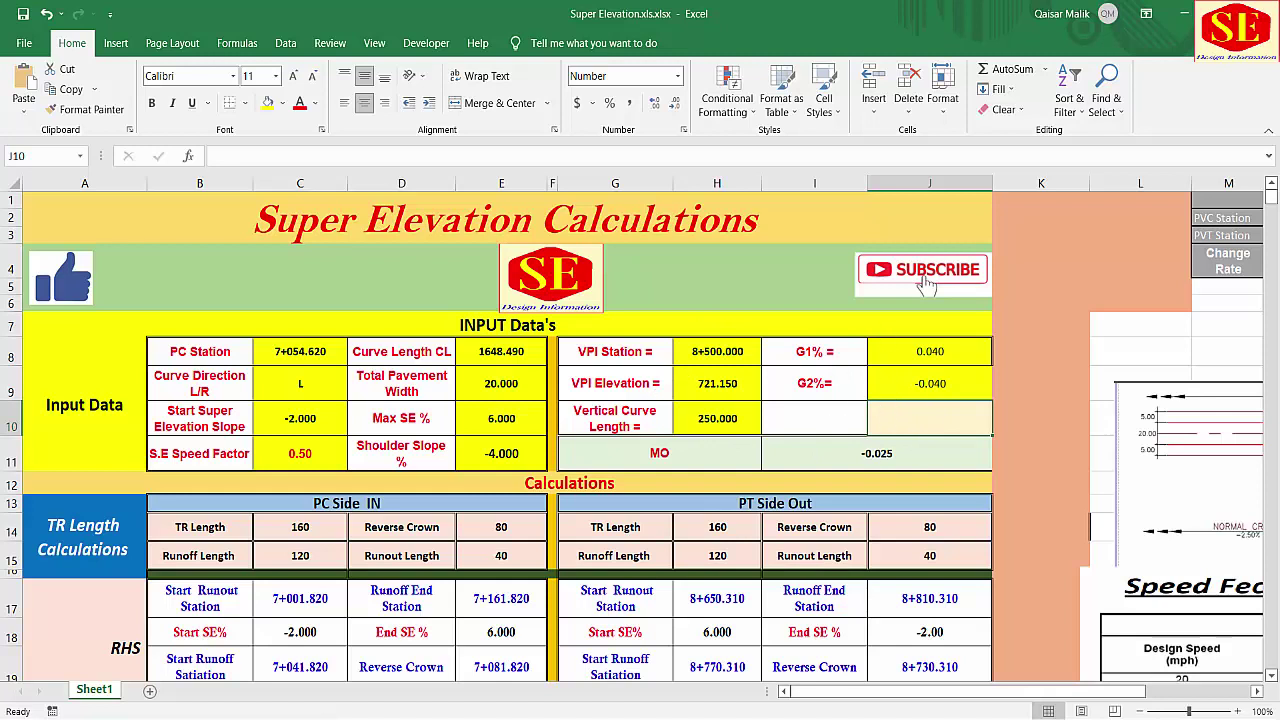
Step: Compare the horizontal and vertical curve data in FFF.pdf with the Excel input values and look over the calculation tables
{"action": "left_click", "coordinate": [472, 716]}
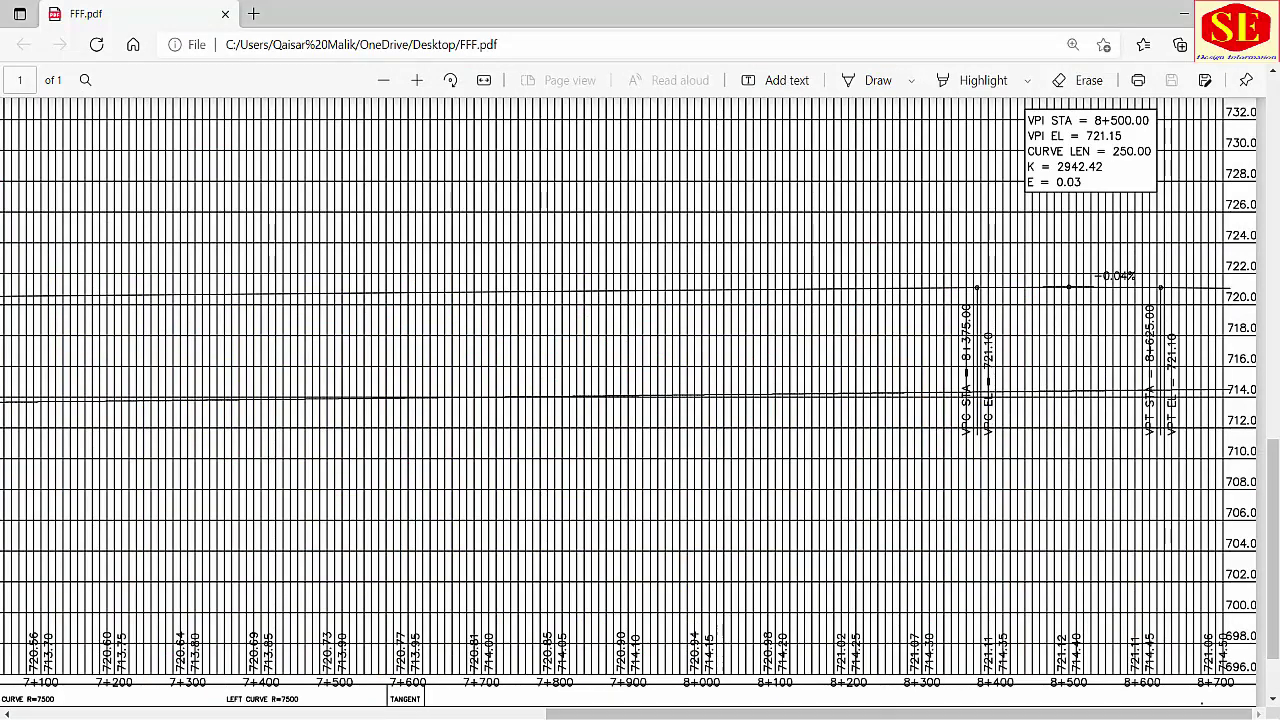
{"action": "scroll", "coordinate": [938, 488], "scroll_direction": "up", "scroll_amount": 6}
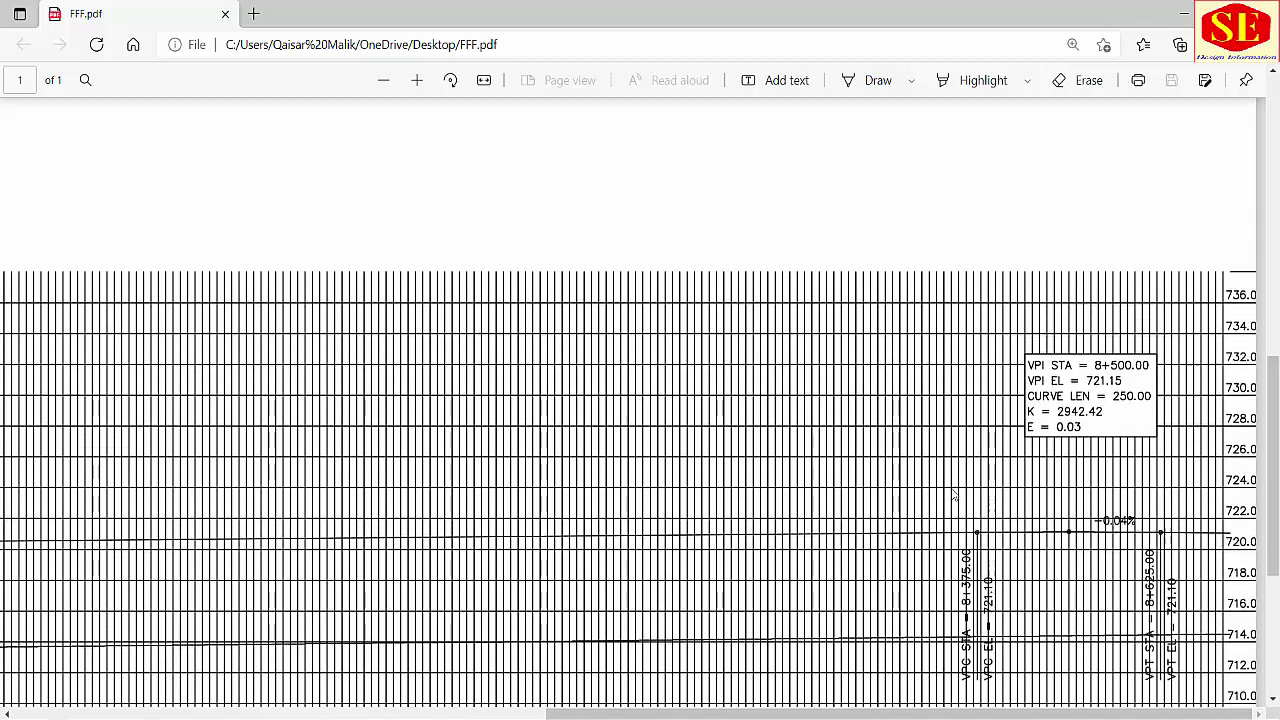
{"action": "scroll", "coordinate": [769, 293], "scroll_direction": "up", "scroll_amount": 2}
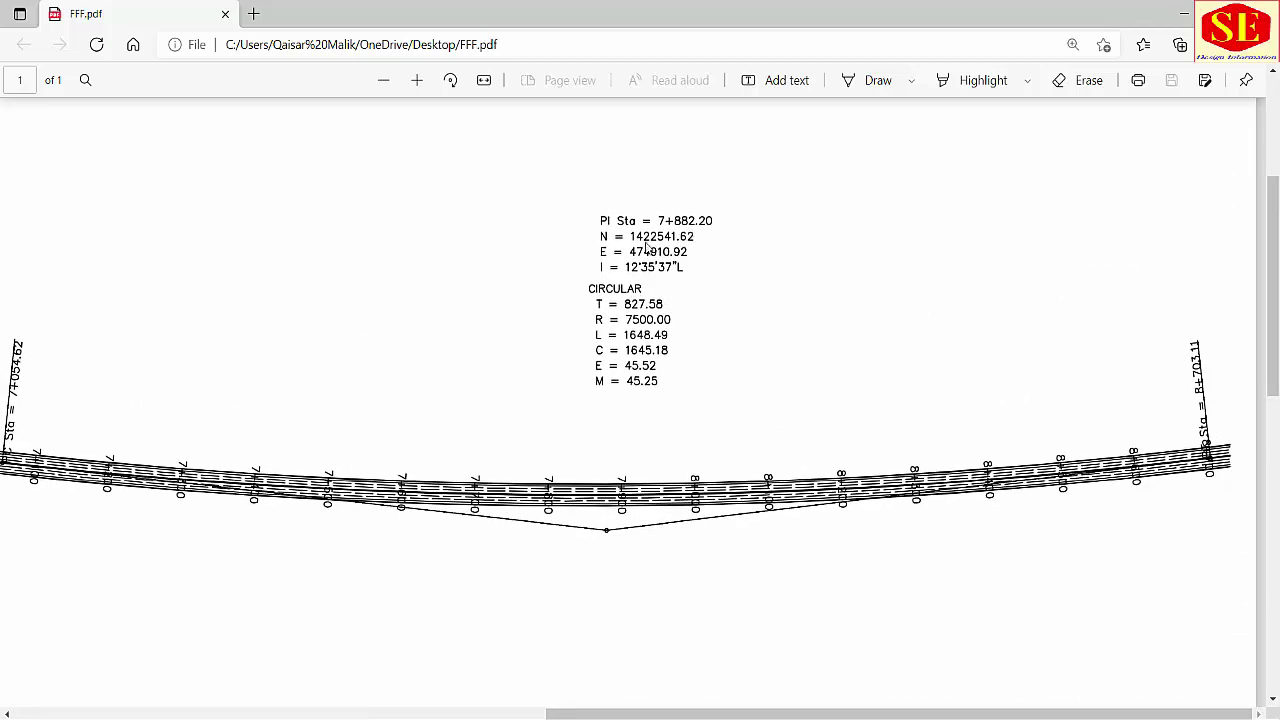
{"action": "scroll", "coordinate": [632, 370], "scroll_direction": "down", "scroll_amount": 7}
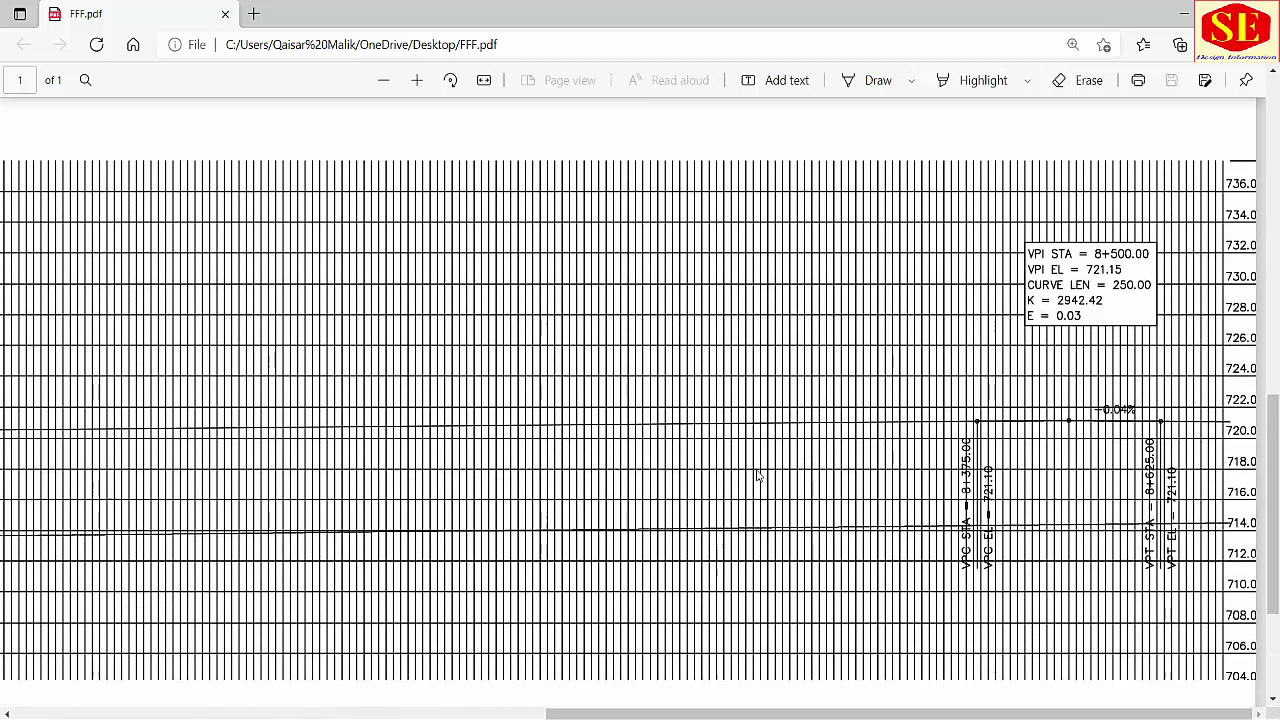
{"action": "scroll", "coordinate": [1035, 275], "scroll_direction": "up", "scroll_amount": 2}
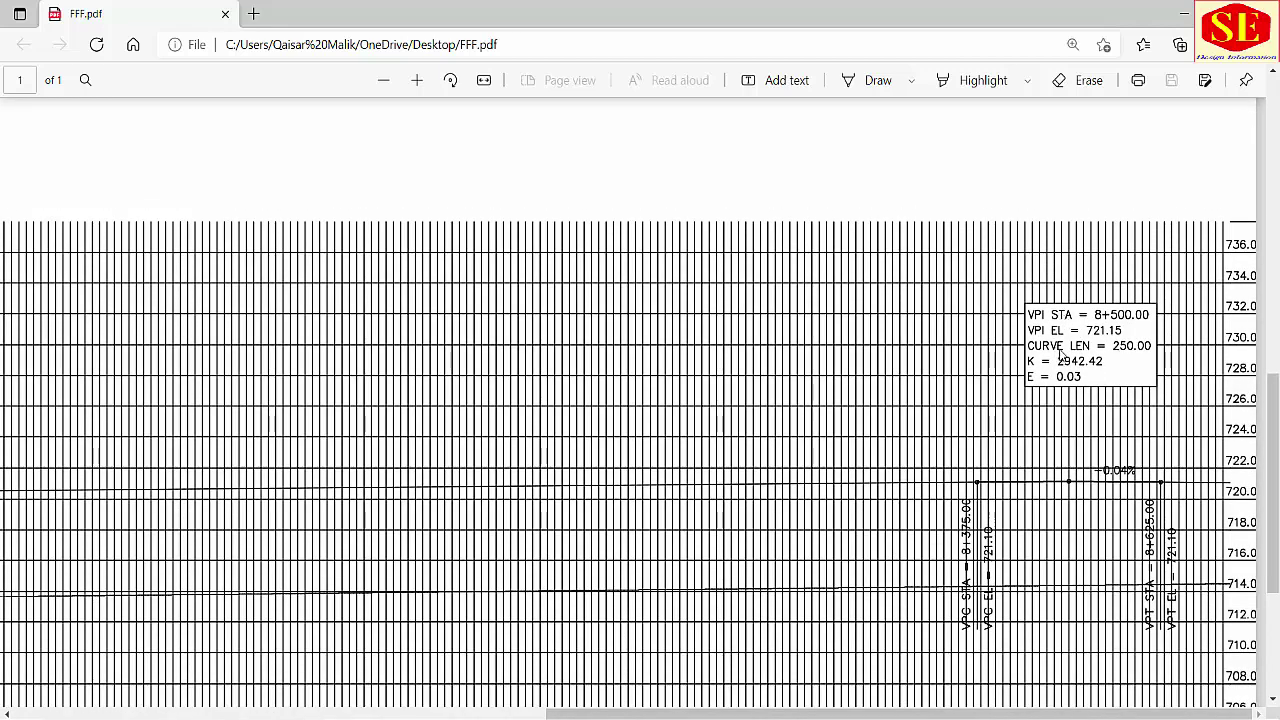
{"action": "key", "text": "alt+Tab"}
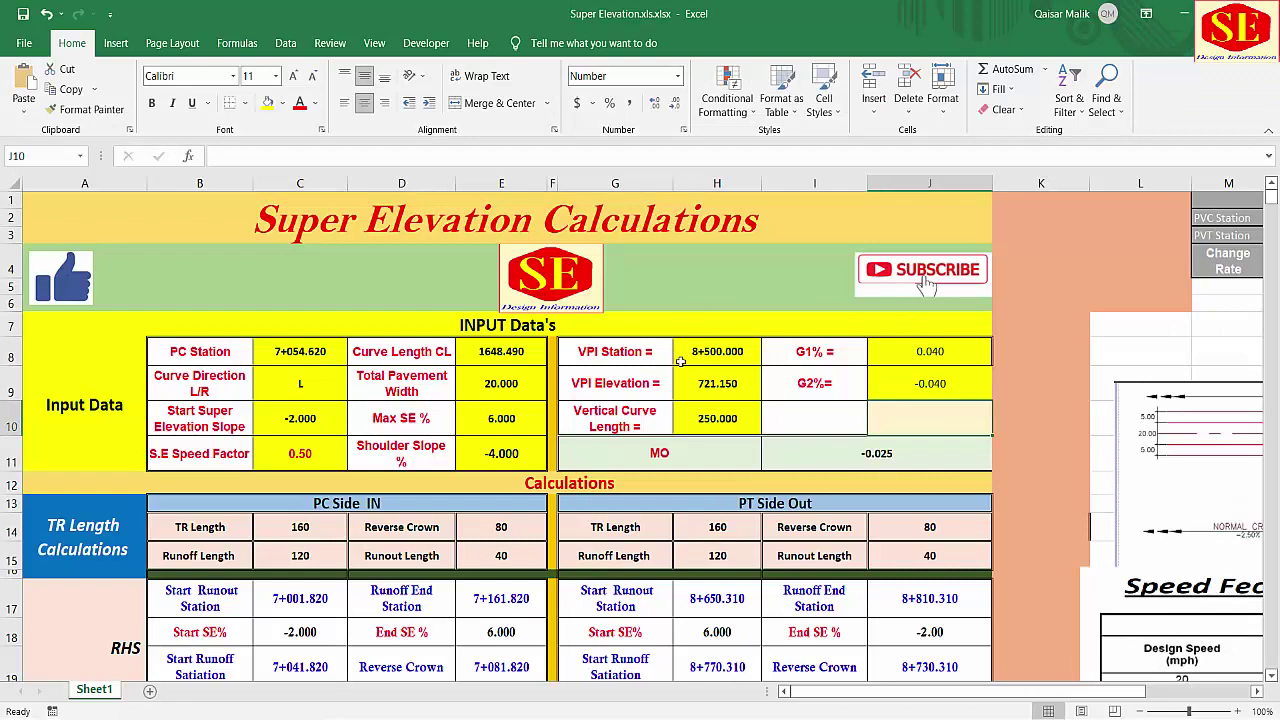
{"action": "scroll", "coordinate": [693, 378], "scroll_direction": "down", "scroll_amount": 2}
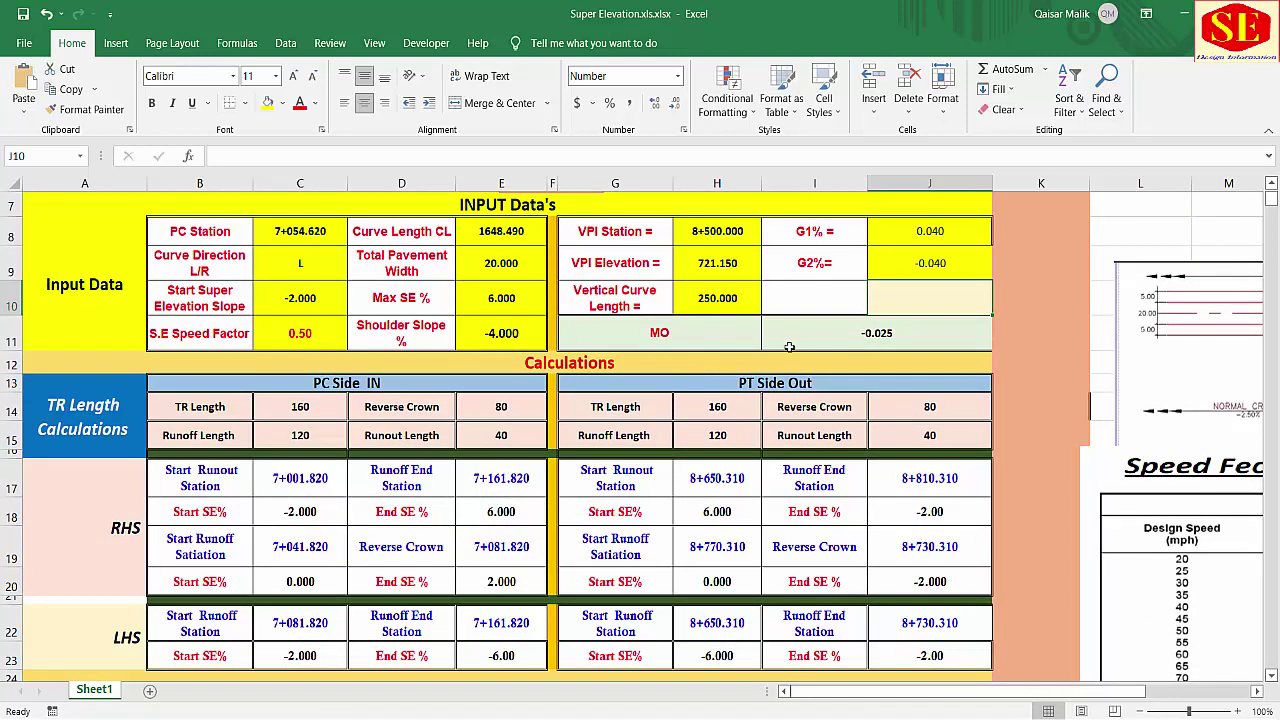
{"action": "scroll", "coordinate": [805, 341], "scroll_direction": "up", "scroll_amount": 1}
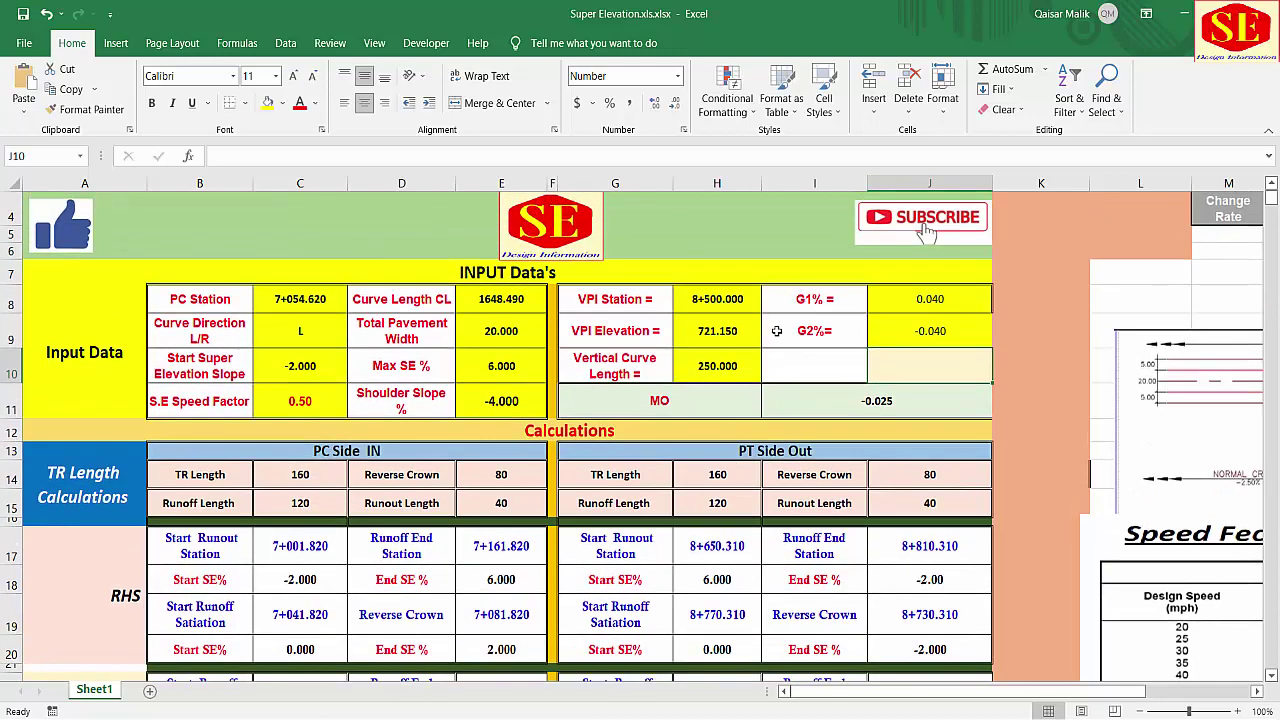
{"action": "scroll", "coordinate": [770, 332], "scroll_direction": "down", "scroll_amount": 4}
{"action": "scroll", "coordinate": [790, 335], "scroll_direction": "up", "scroll_amount": 4}
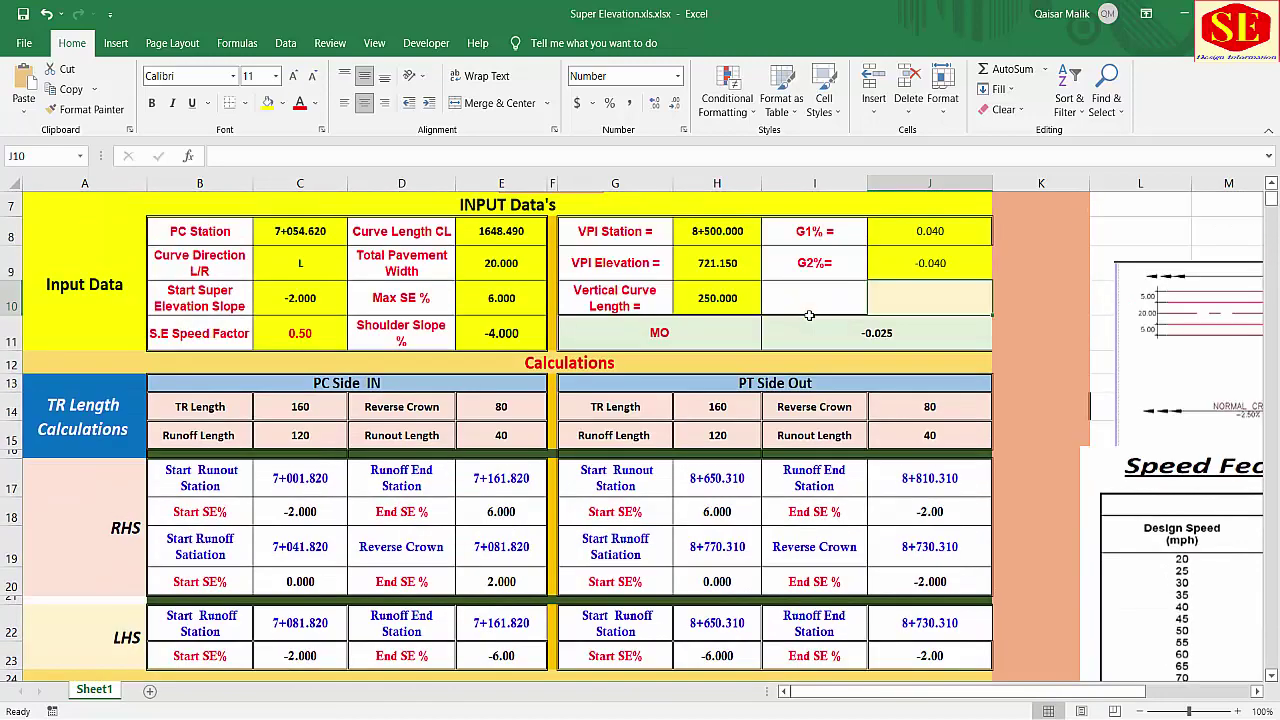
{"action": "scroll", "coordinate": [808, 329], "scroll_direction": "down", "scroll_amount": 2}
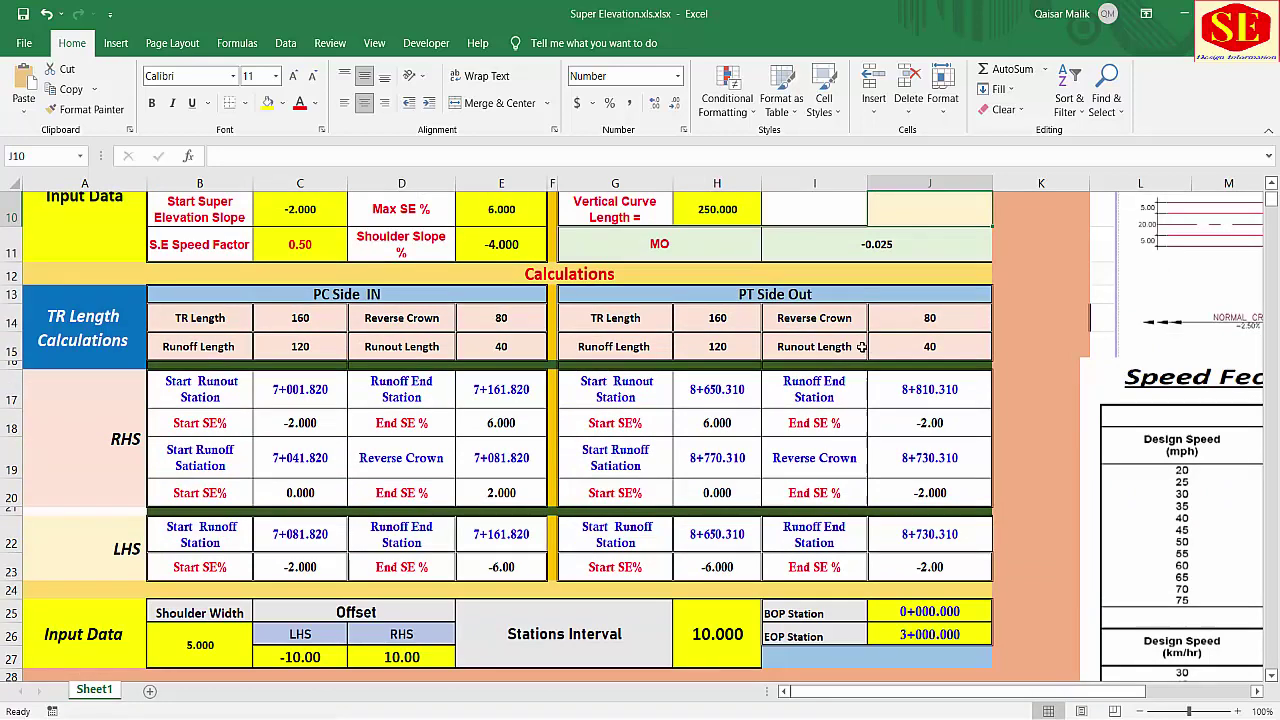
Step: Move the Transition (TR) Length and Length of Reverse Crown formula pictures over the PT Side Out table, one above the other
{"action": "left_click", "coordinate": [205, 318]}
{"action": "left_click_drag", "start_coordinate": [1147, 465], "coordinate": [1085, 630]}
{"action": "left_click_drag", "start_coordinate": [829, 690], "coordinate": [902, 670]}
{"action": "left_click_drag", "start_coordinate": [1057, 305], "coordinate": [340, 336]}
{"action": "left_click_drag", "start_coordinate": [1065, 372], "coordinate": [703, 430]}
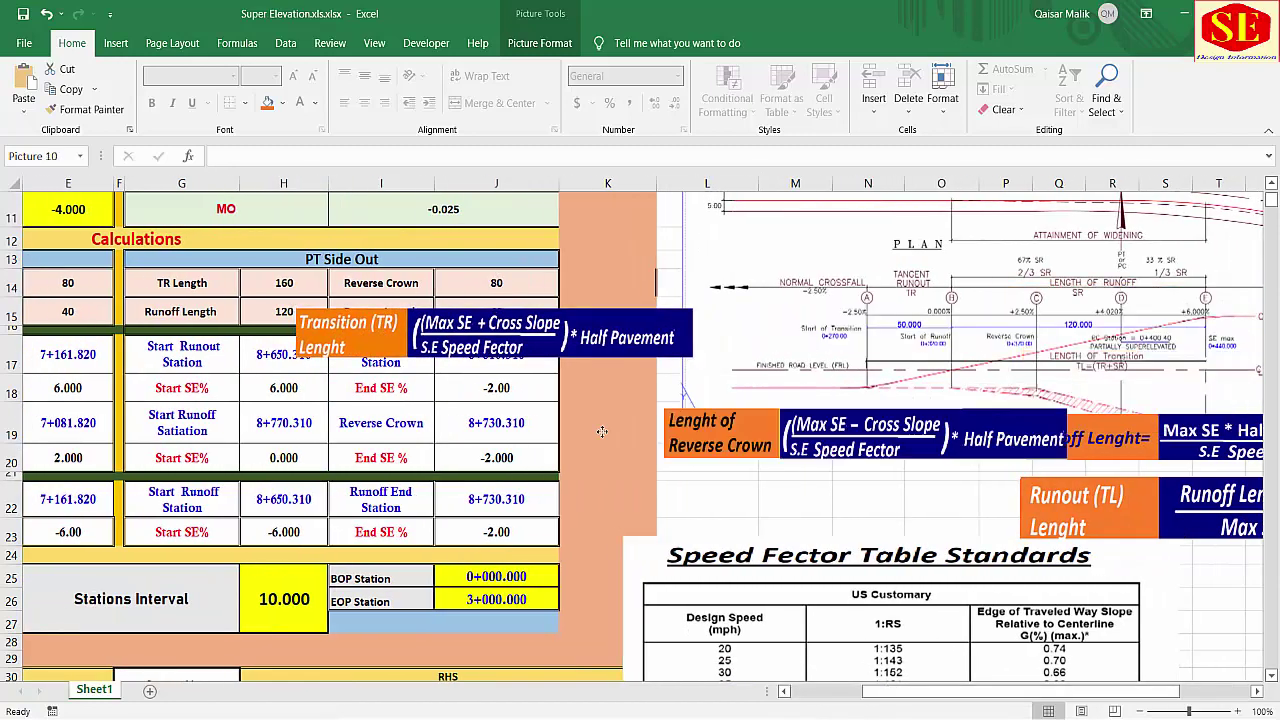
{"action": "left_click_drag", "start_coordinate": [601, 431], "coordinate": [311, 408]}
Step: Place the Runoff Length and Runout (TL) Length formula pictures below the other two and shift the superelevation diagram slightly
{"action": "left_click_drag", "start_coordinate": [1097, 448], "coordinate": [386, 493]}
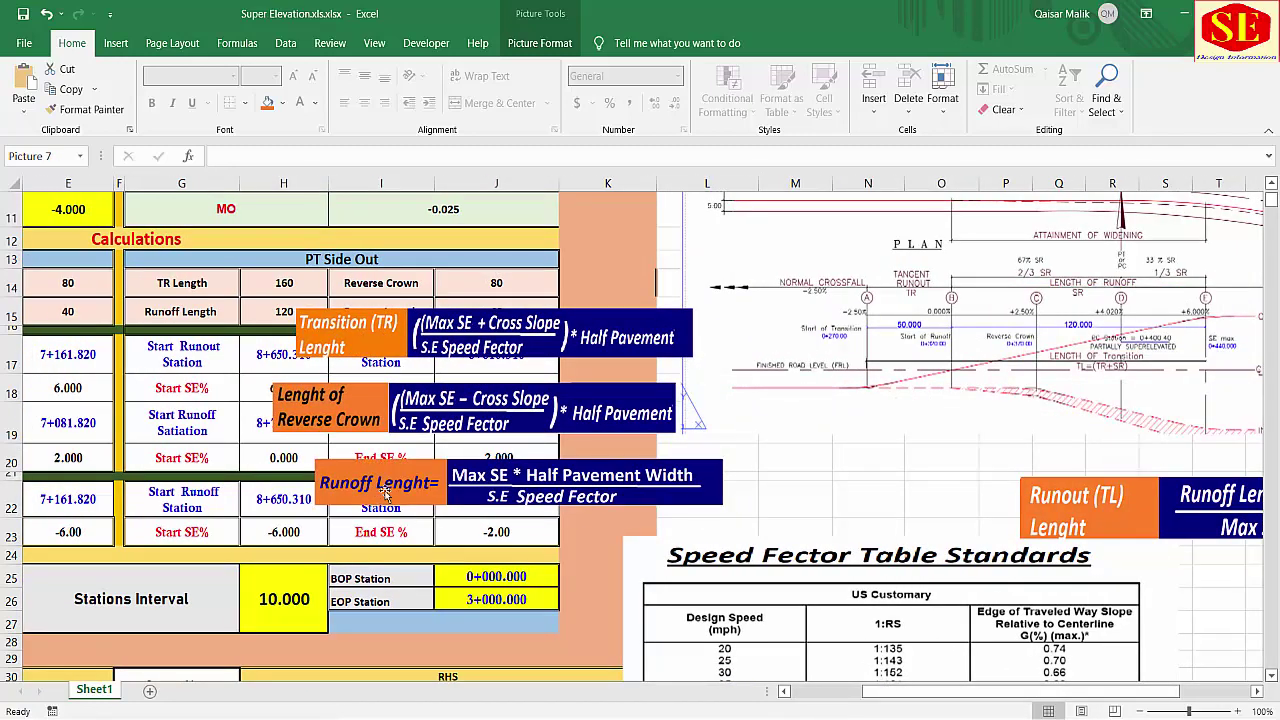
{"action": "mouse_move", "coordinate": [1182, 526]}
{"action": "left_mouse_down"}
{"action": "mouse_move", "coordinate": [497, 611]}
{"action": "mouse_move", "coordinate": [453, 595]}
{"action": "left_mouse_up"}
{"action": "left_click_drag", "start_coordinate": [885, 345], "coordinate": [913, 384]}
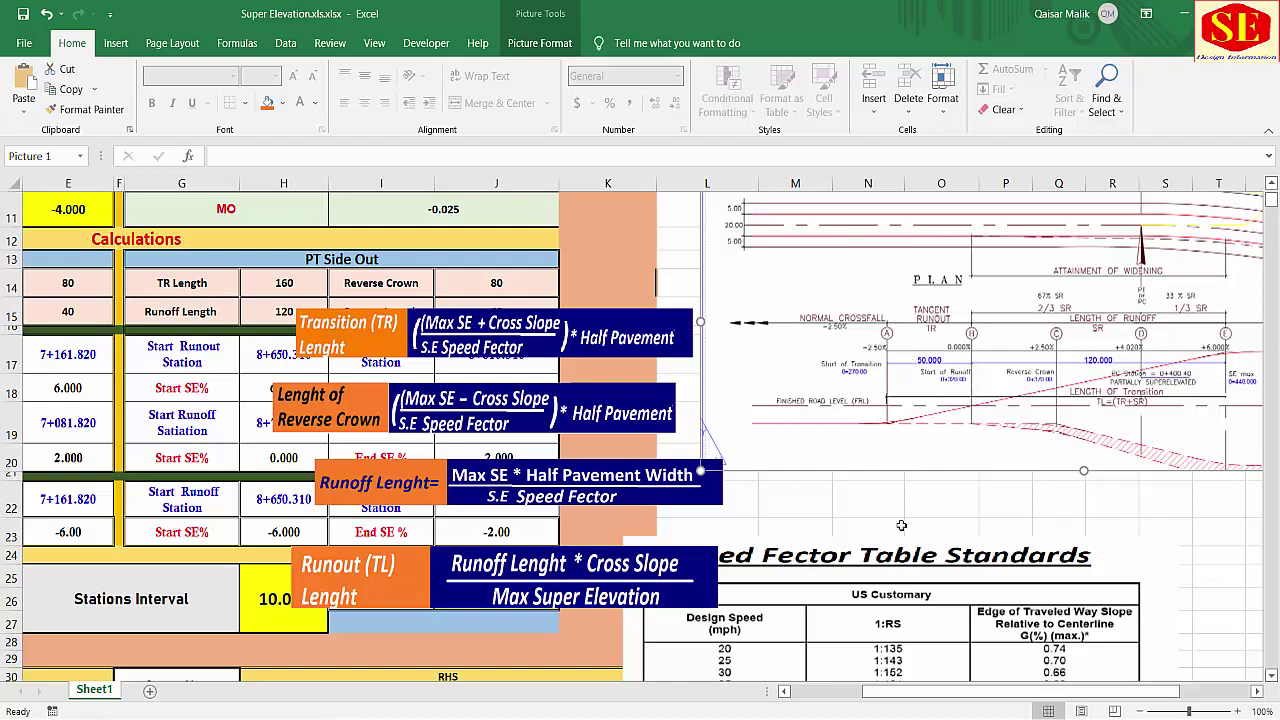
{"action": "left_click_drag", "start_coordinate": [911, 706], "coordinate": [837, 706]}
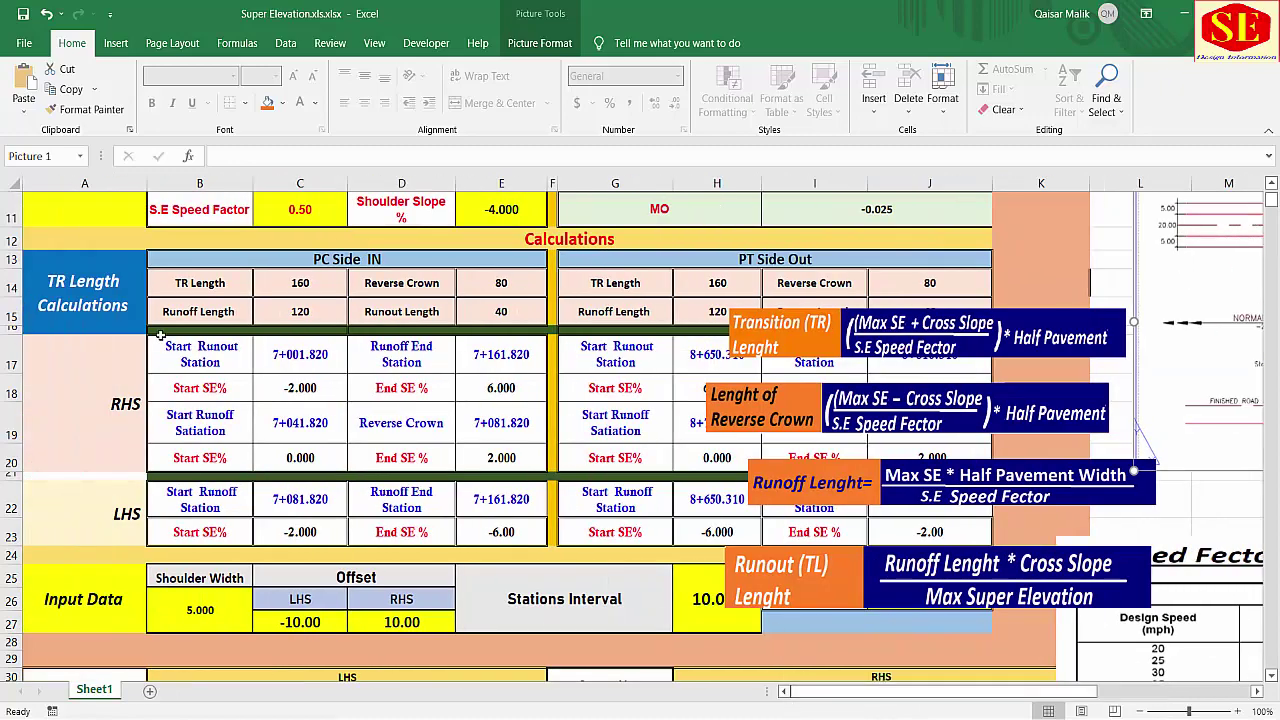
Step: Examine the PC-side TR Length formula, the superelevation diagram, and the RHS Start Runoff Station and its Start SE% cells
{"action": "left_click", "coordinate": [290, 287]}
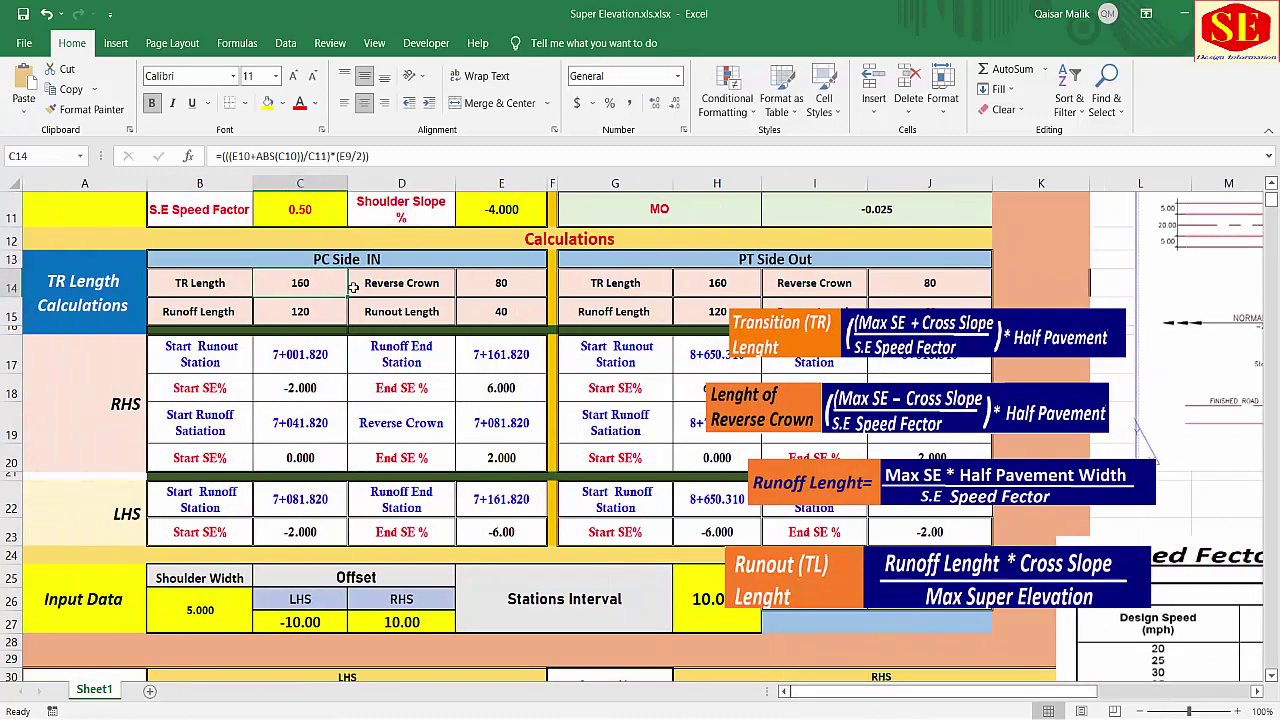
{"action": "left_click_drag", "start_coordinate": [1000, 690], "coordinate": [1120, 690]}
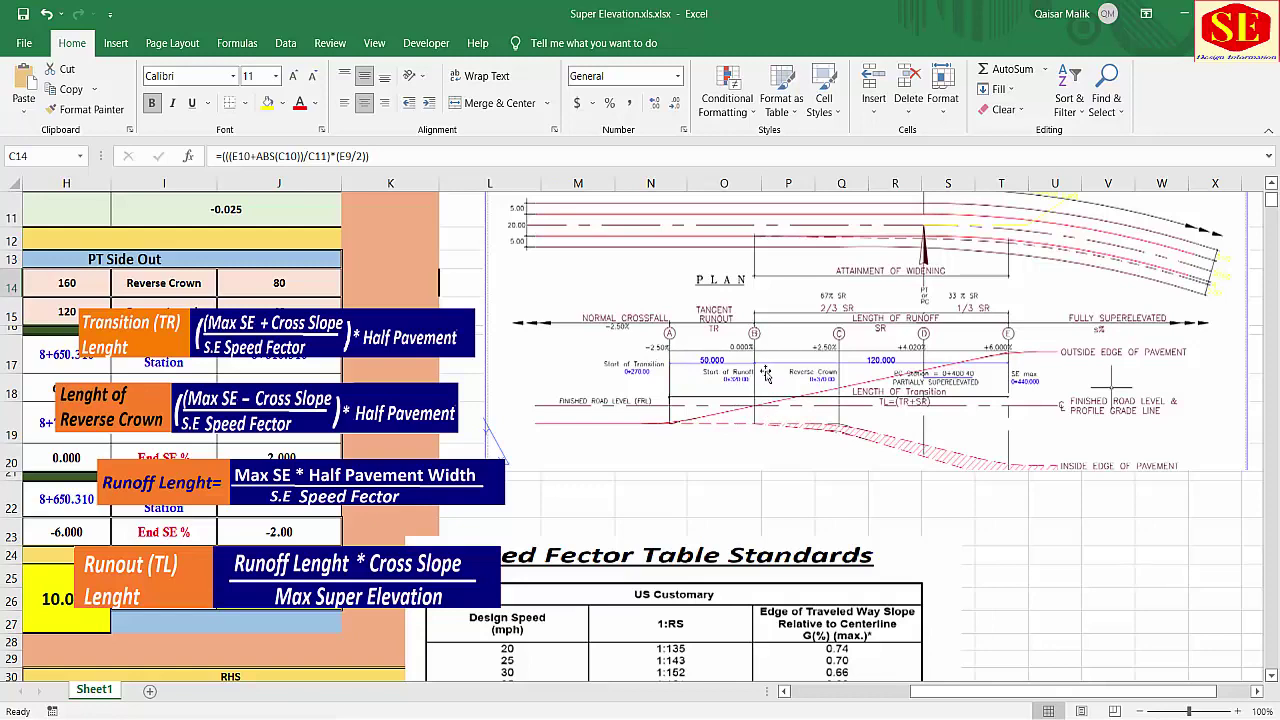
{"action": "left_click_drag", "start_coordinate": [907, 700], "coordinate": [785, 700]}
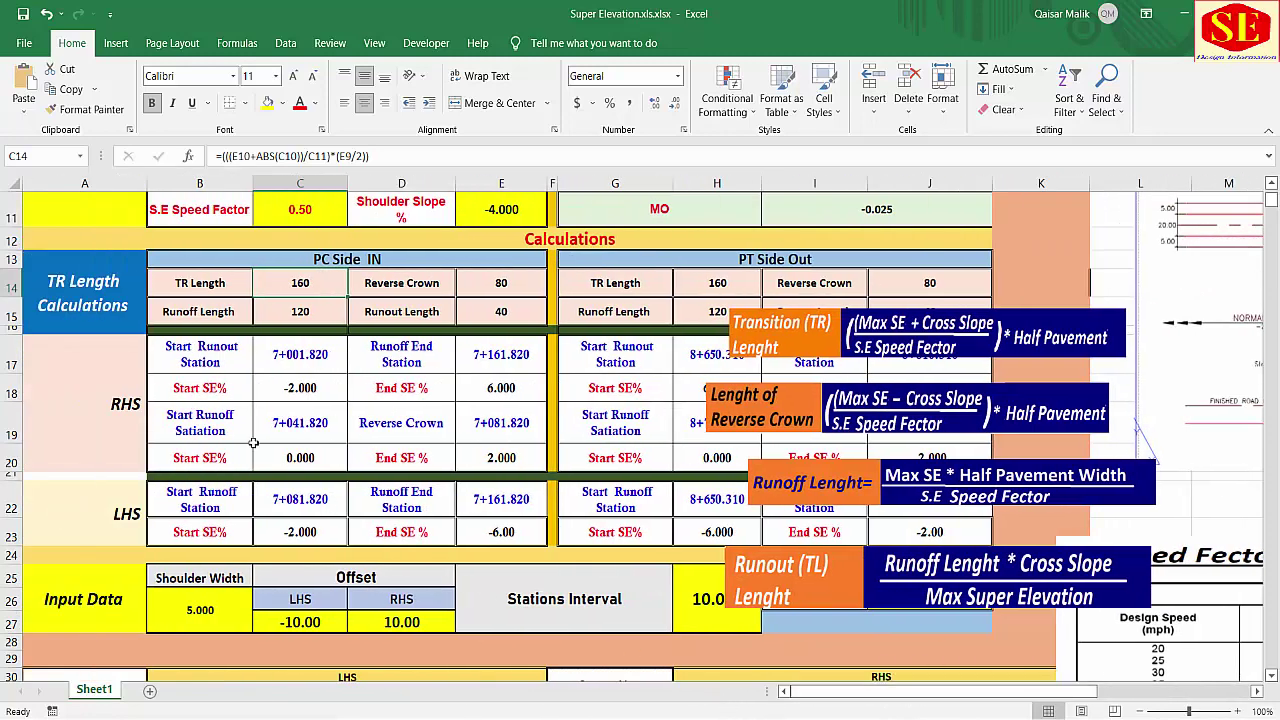
{"action": "left_click", "coordinate": [300, 452]}
{"action": "left_click", "coordinate": [292, 416]}
{"action": "left_click", "coordinate": [220, 416]}
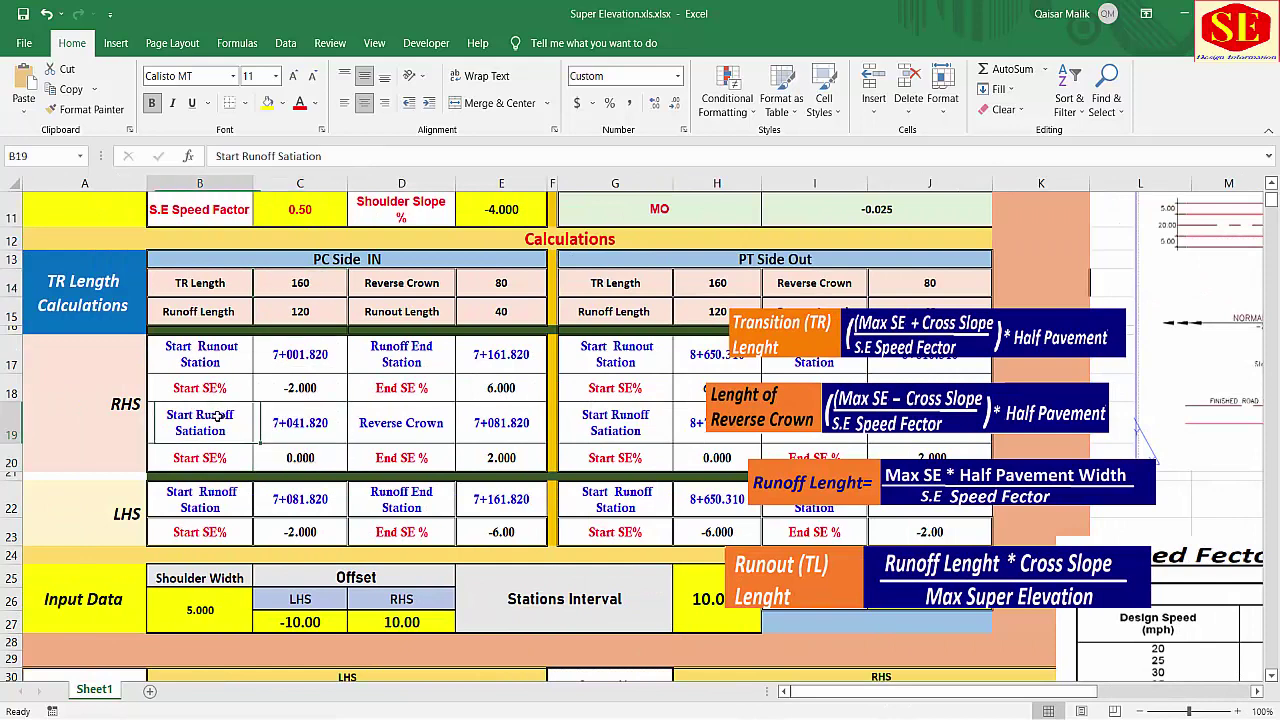
{"action": "left_click", "coordinate": [293, 436]}
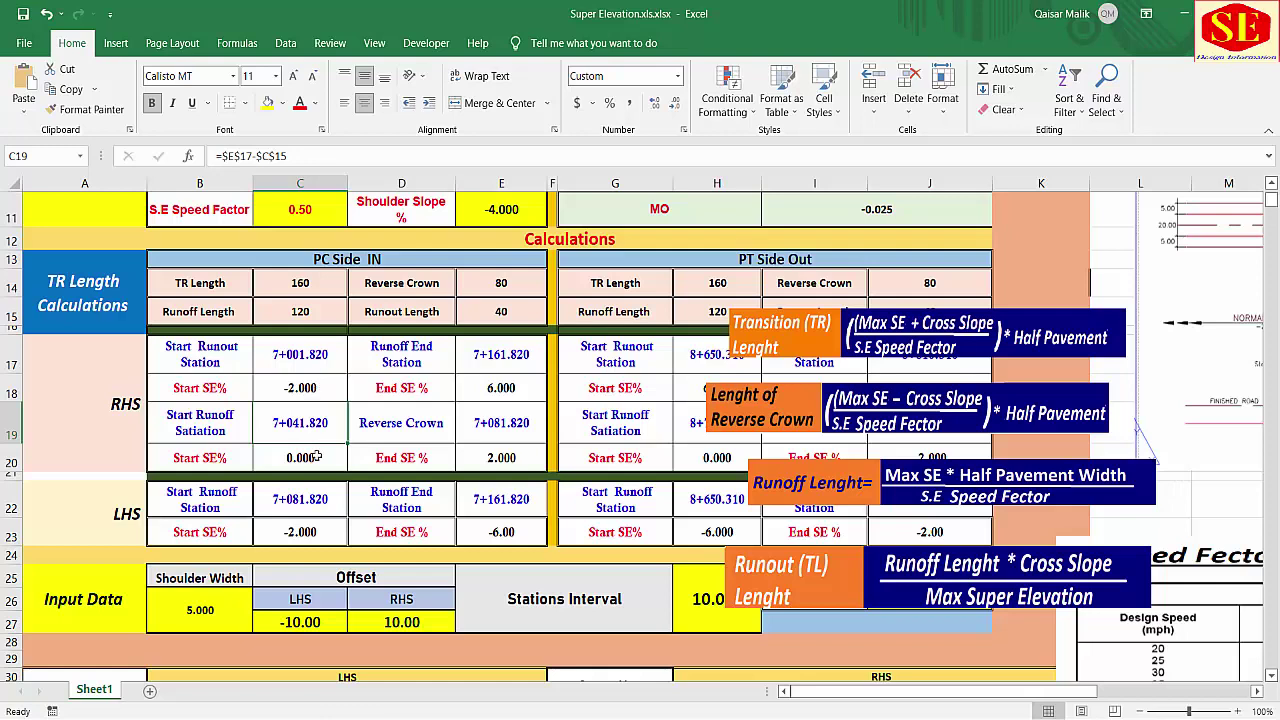
{"action": "left_click", "coordinate": [314, 456]}
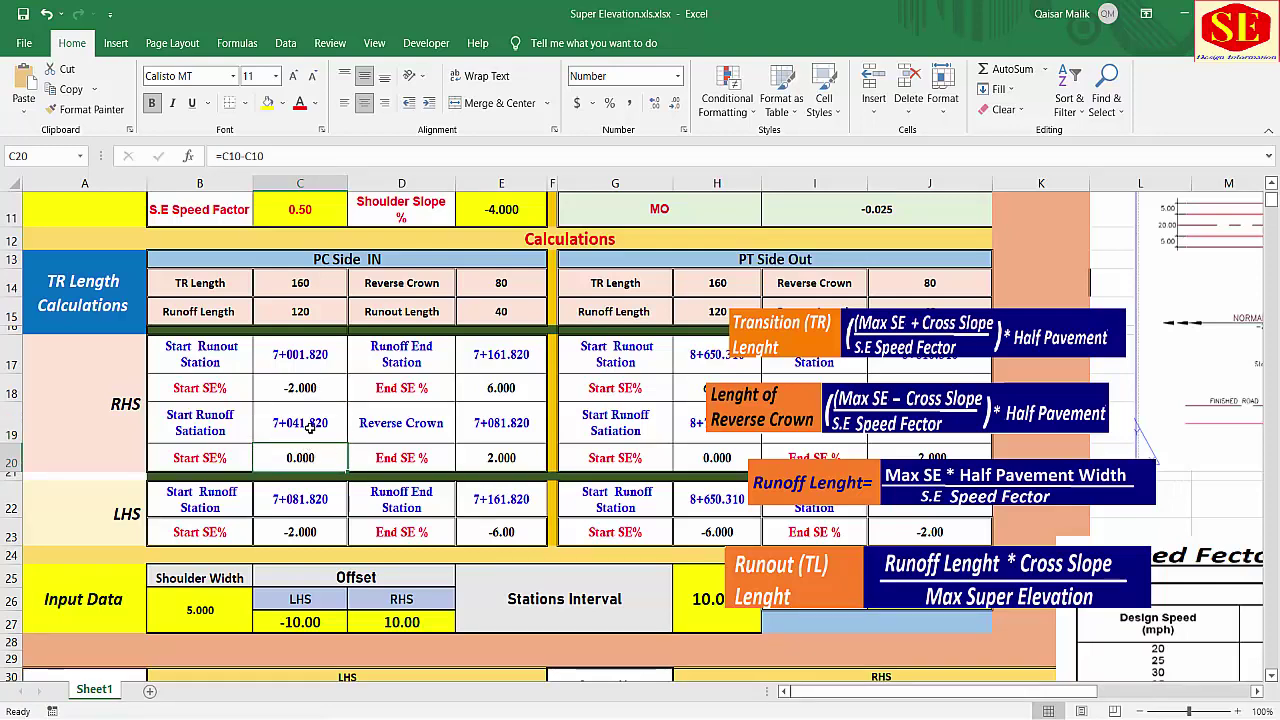
{"action": "left_click", "coordinate": [309, 424]}
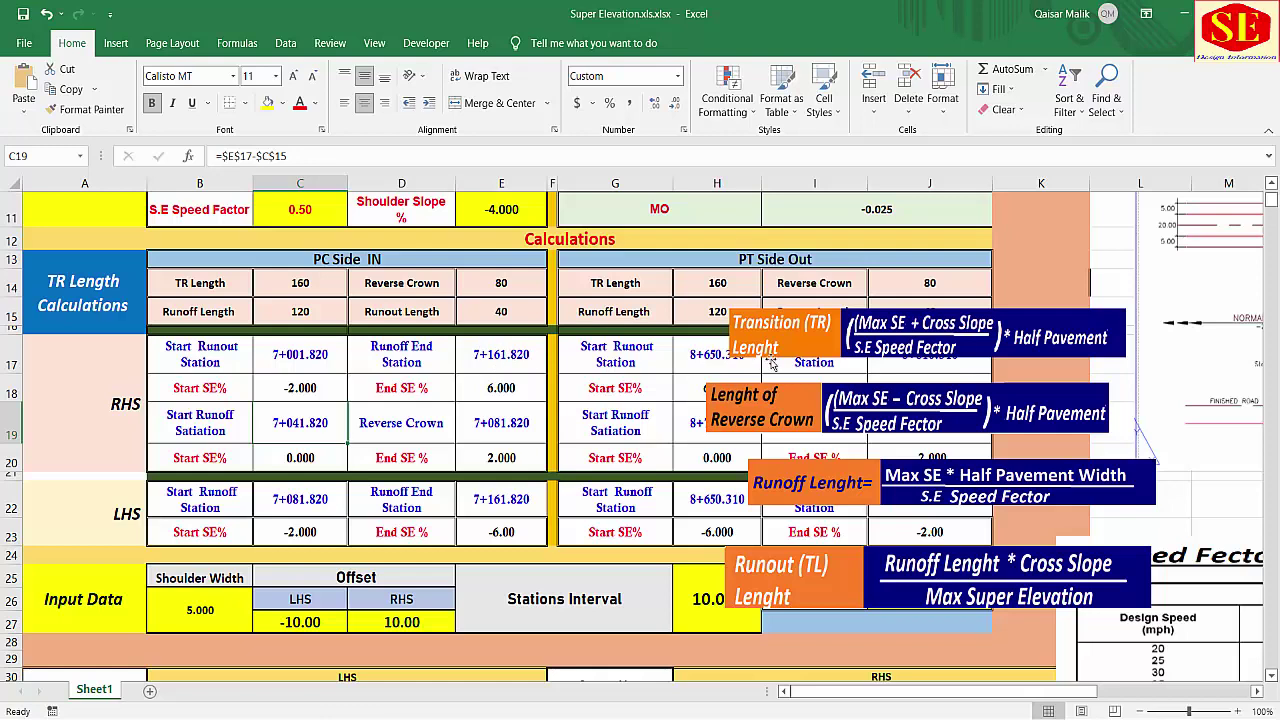
Step: Move the Transition (TR) Length and Length of Reverse Crown formula pictures closer to the PC Side IN table
{"action": "left_click_drag", "start_coordinate": [806, 338], "coordinate": [718, 314]}
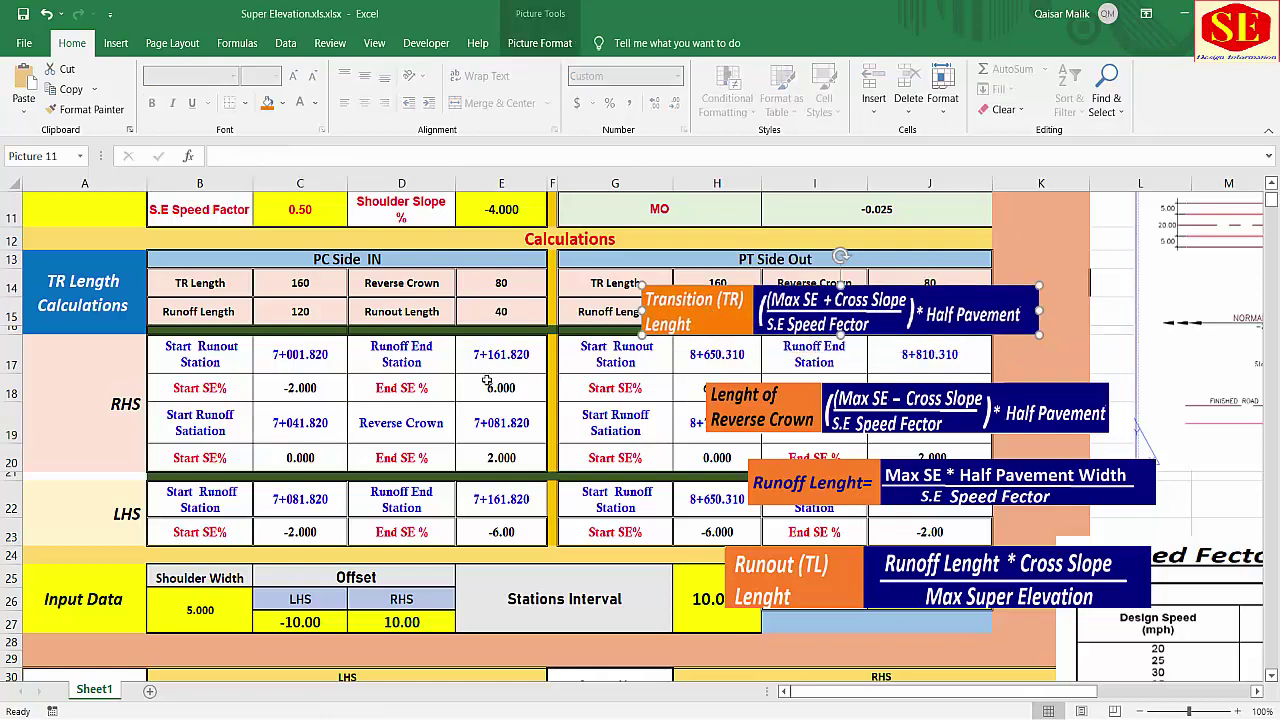
{"action": "left_click", "coordinate": [292, 287]}
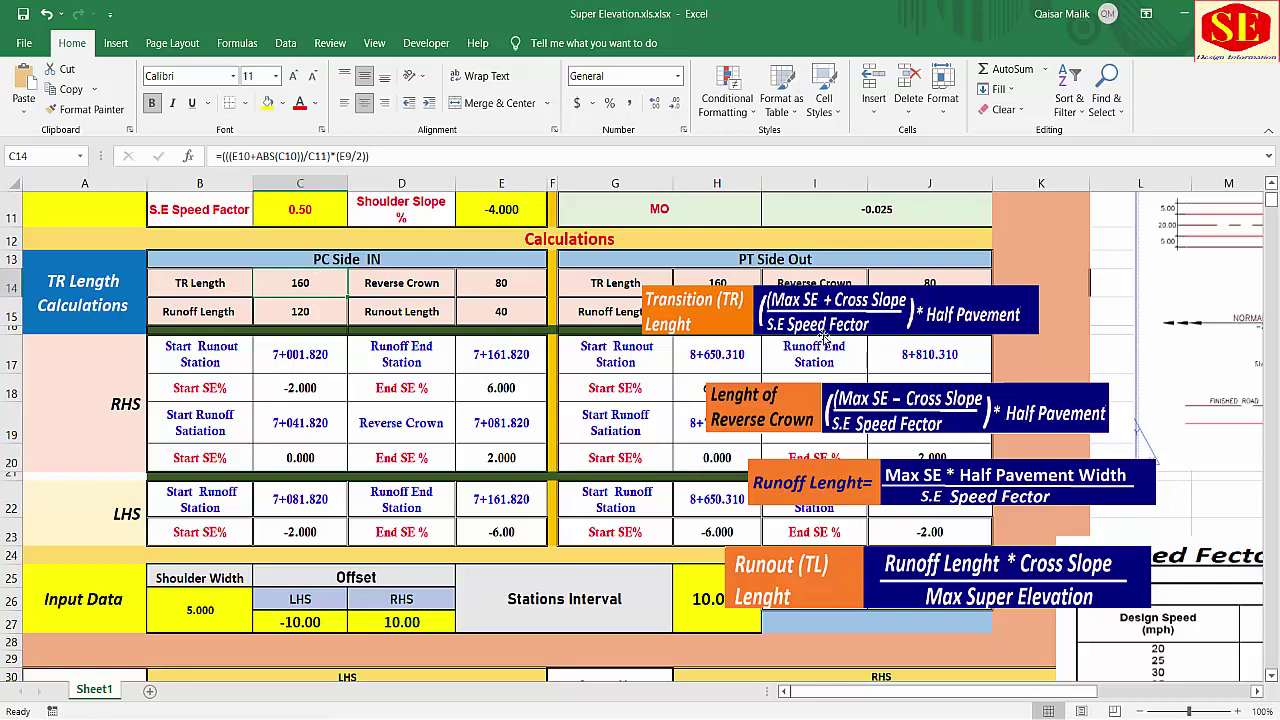
{"action": "left_click_drag", "start_coordinate": [855, 415], "coordinate": [798, 395]}
Step: Inspect which input cells the PC-side TR Length and Reverse Crown formulas reference, leaving both formulas unchanged
{"action": "scroll", "coordinate": [290, 380], "scroll_direction": "up", "scroll_amount": 1}
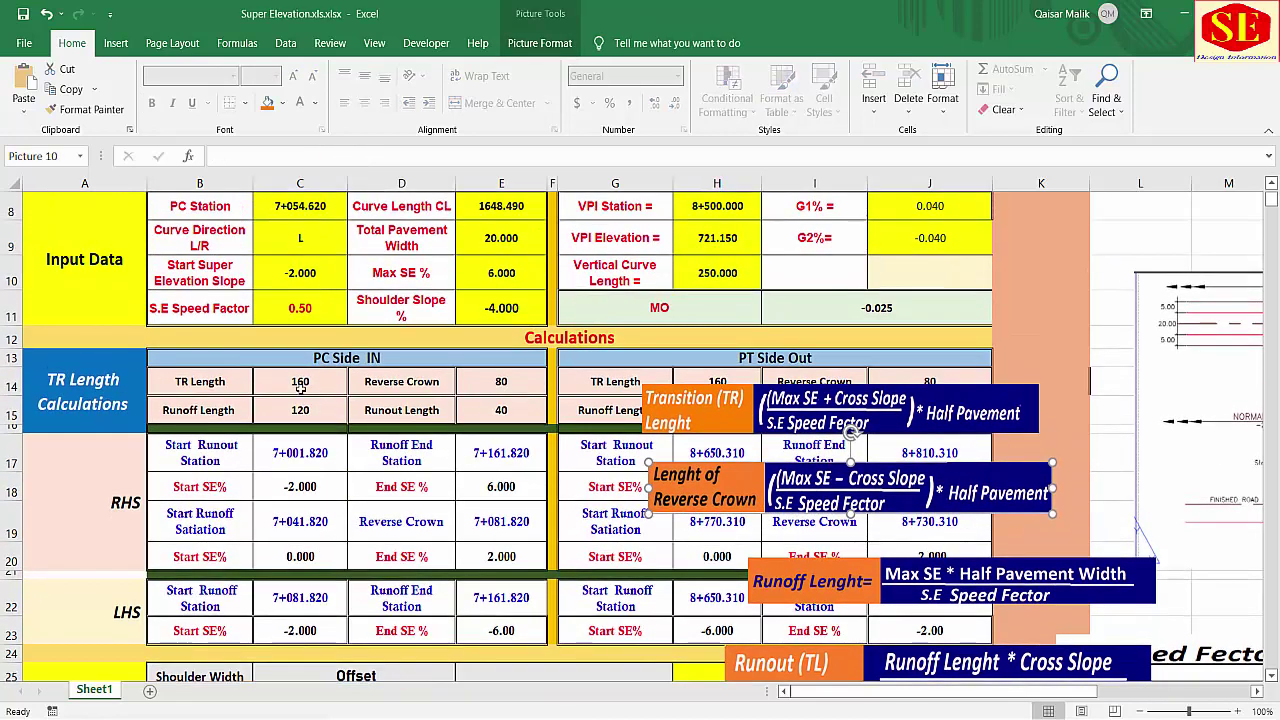
{"action": "left_click", "coordinate": [288, 376]}
{"action": "double_click", "coordinate": [288, 376]}
{"action": "scroll", "coordinate": [300, 380], "scroll_direction": "up", "scroll_amount": 1}
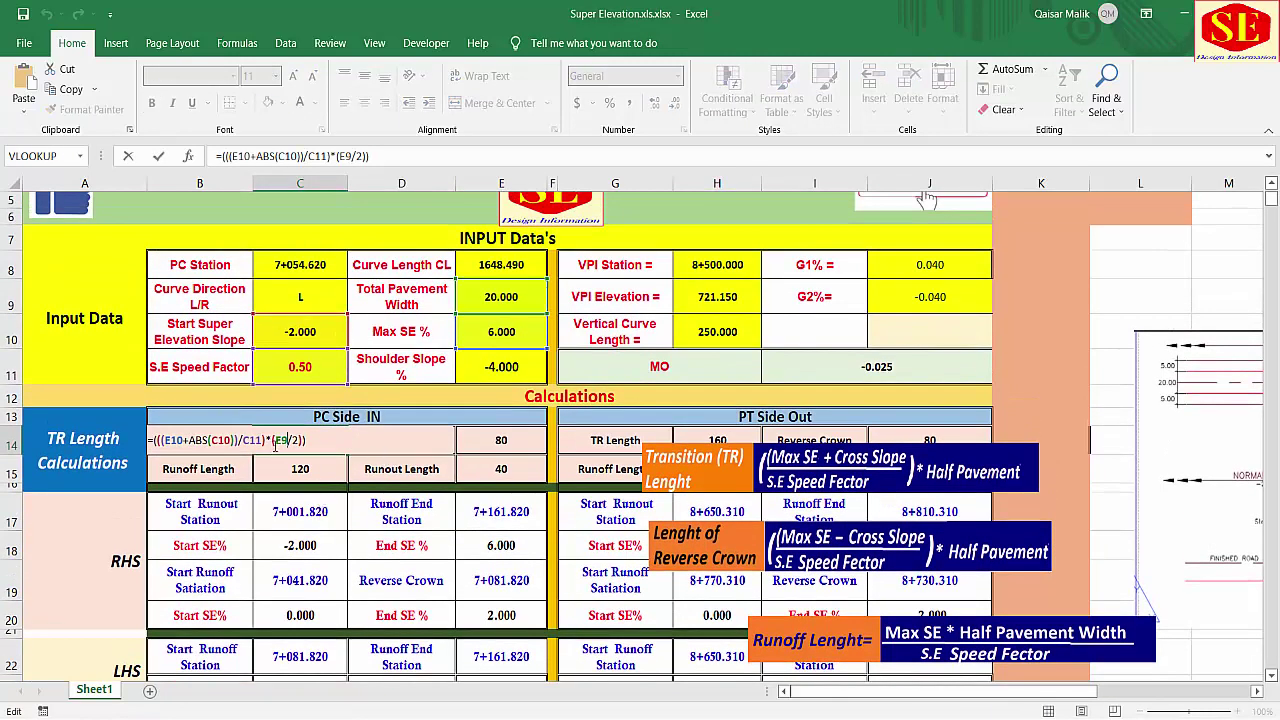
{"action": "key", "text": "Escape"}
{"action": "double_click", "coordinate": [504, 440]}
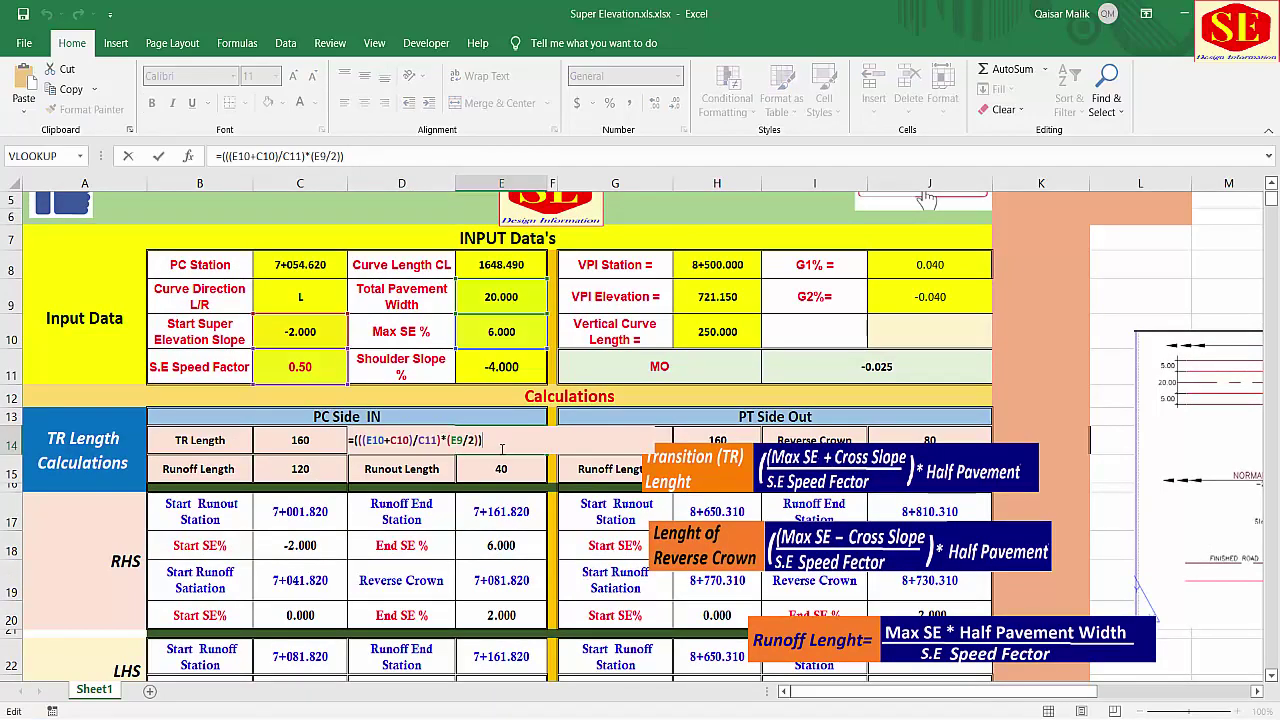
{"action": "scroll", "coordinate": [505, 447], "scroll_direction": "down", "scroll_amount": 2}
{"action": "key", "text": "Escape"}
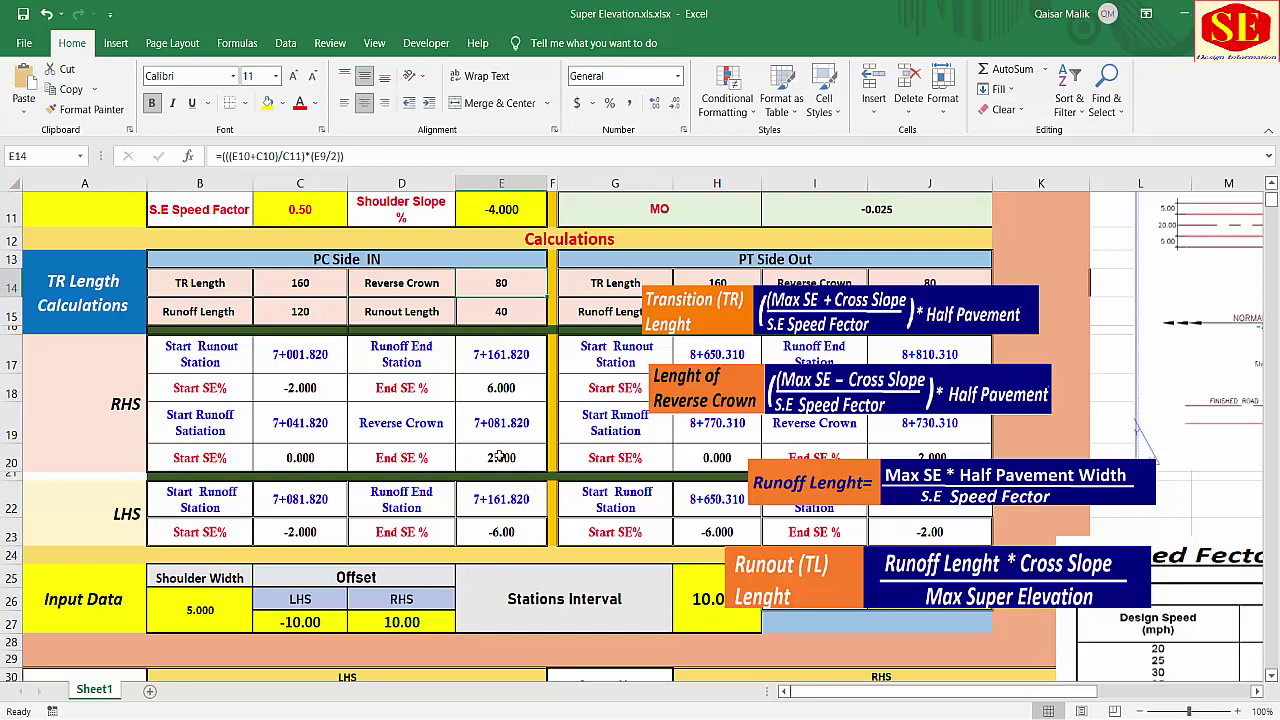
Step: Check the PC-side formulas for the RHS Reverse Crown station, its End SE% and the LHS Start SE%
{"action": "left_click", "coordinate": [500, 456]}
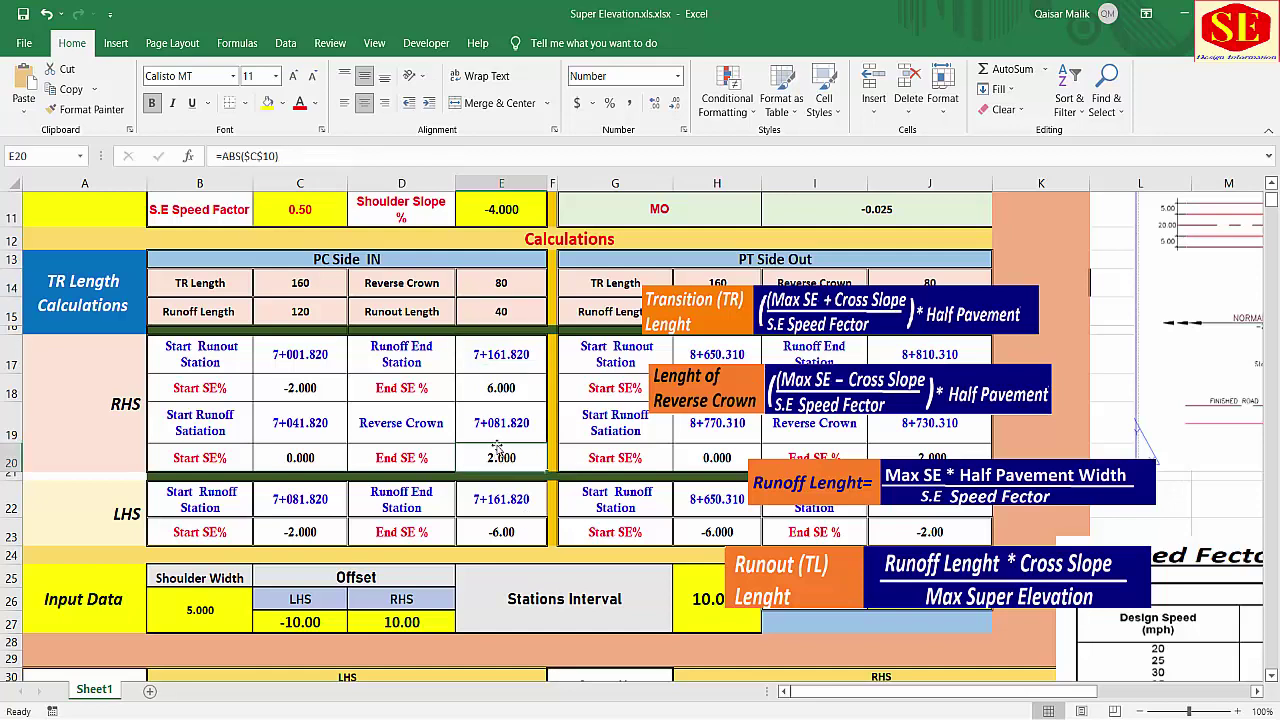
{"action": "left_click", "coordinate": [314, 523]}
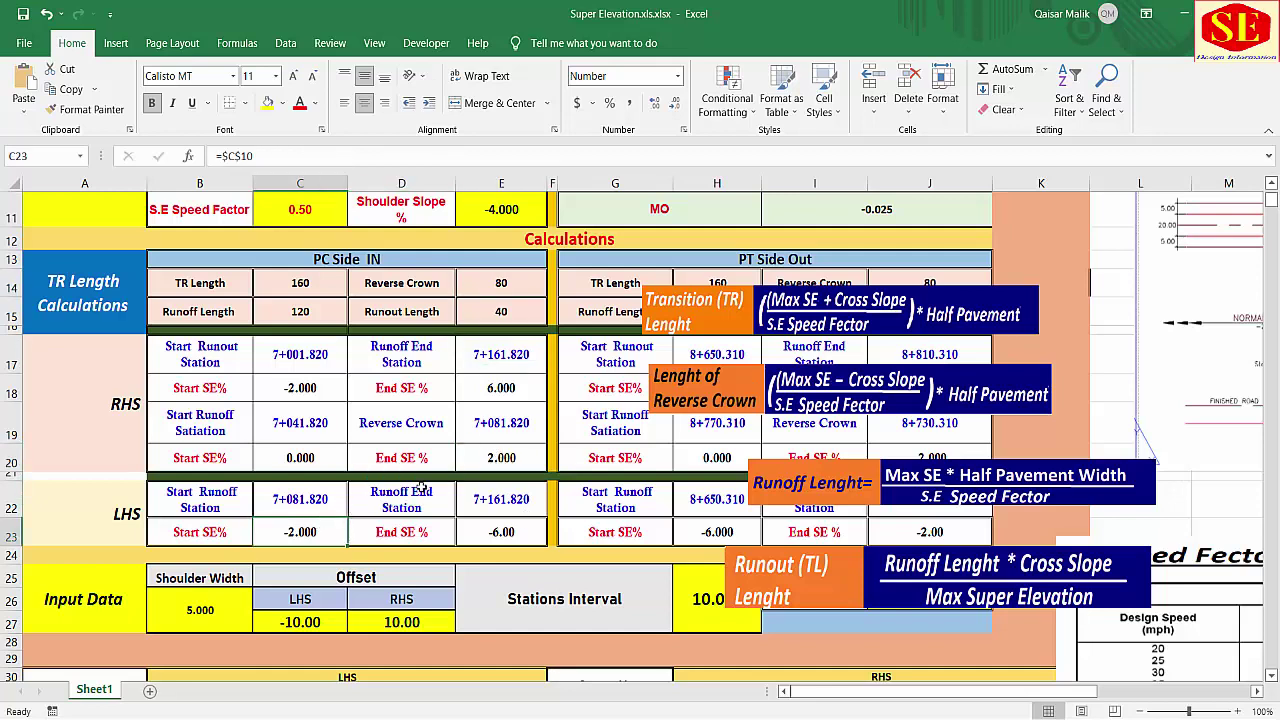
{"action": "left_click", "coordinate": [493, 453]}
{"action": "left_click", "coordinate": [490, 426]}
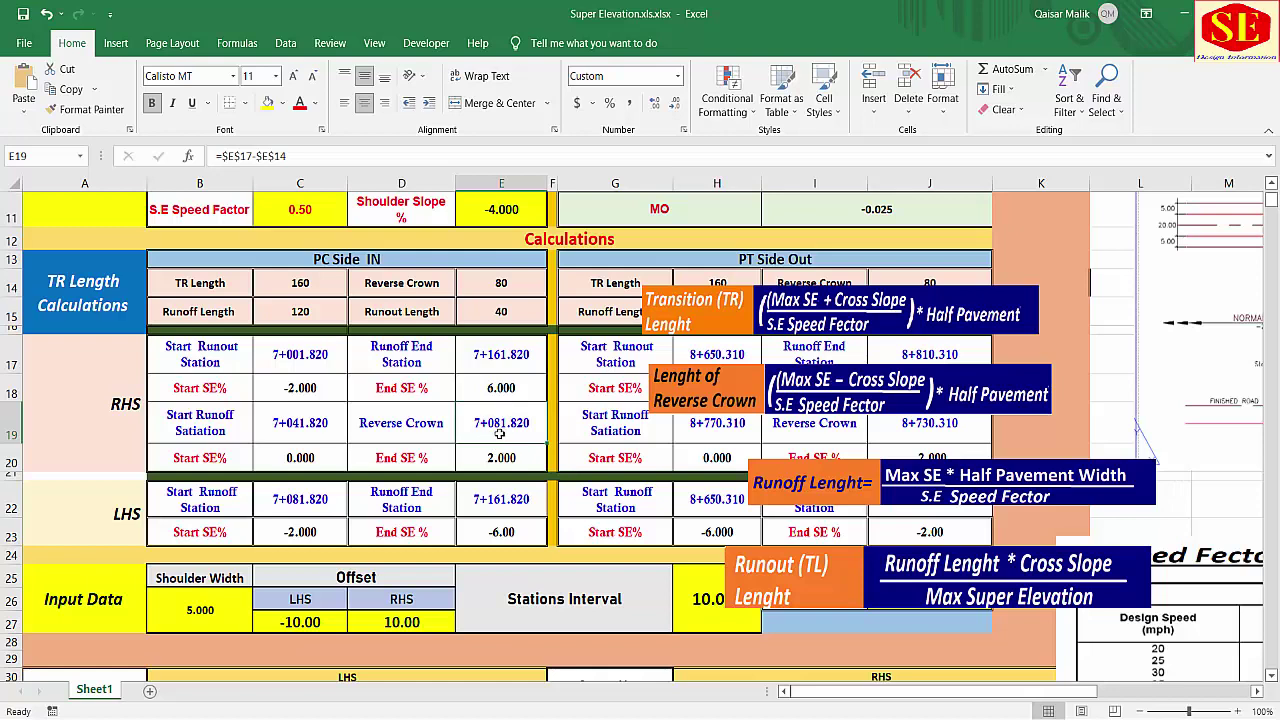
Step: Compare the formulas of the PC-side RHS Reverse Crown End SE% cell and the LHS Start SE% cell
{"action": "left_click", "coordinate": [503, 463]}
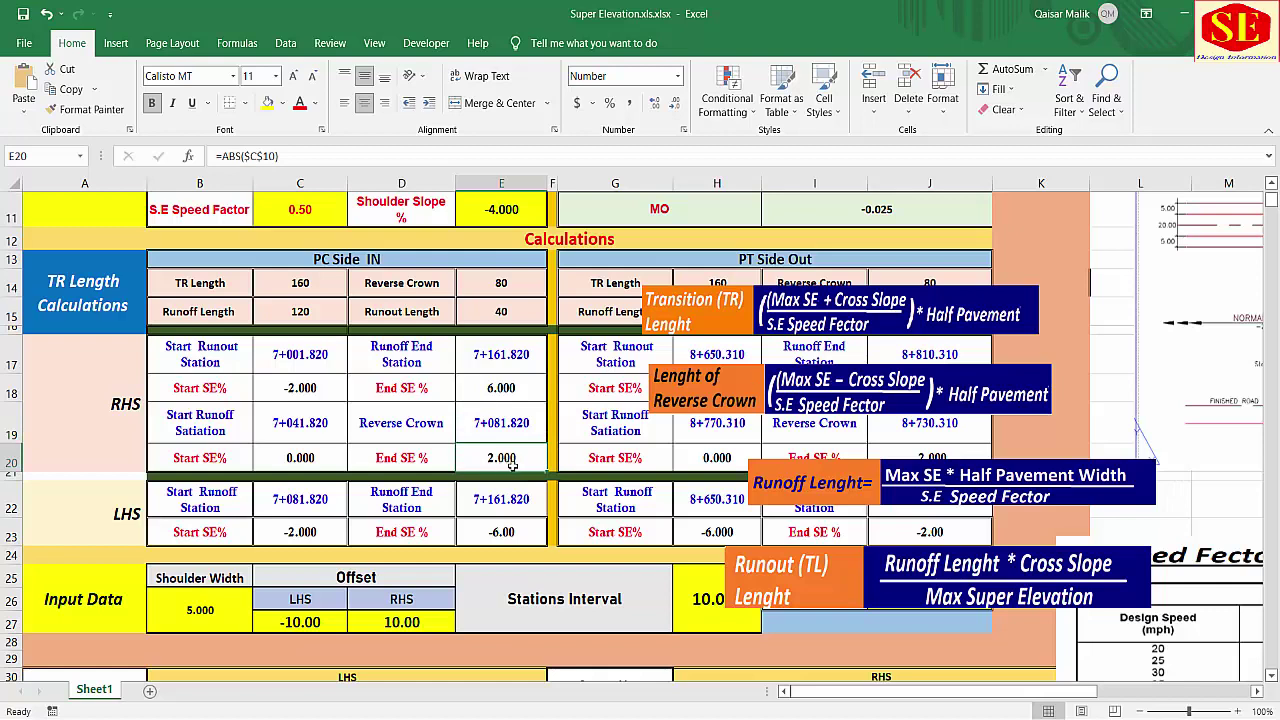
{"action": "left_click", "coordinate": [297, 532]}
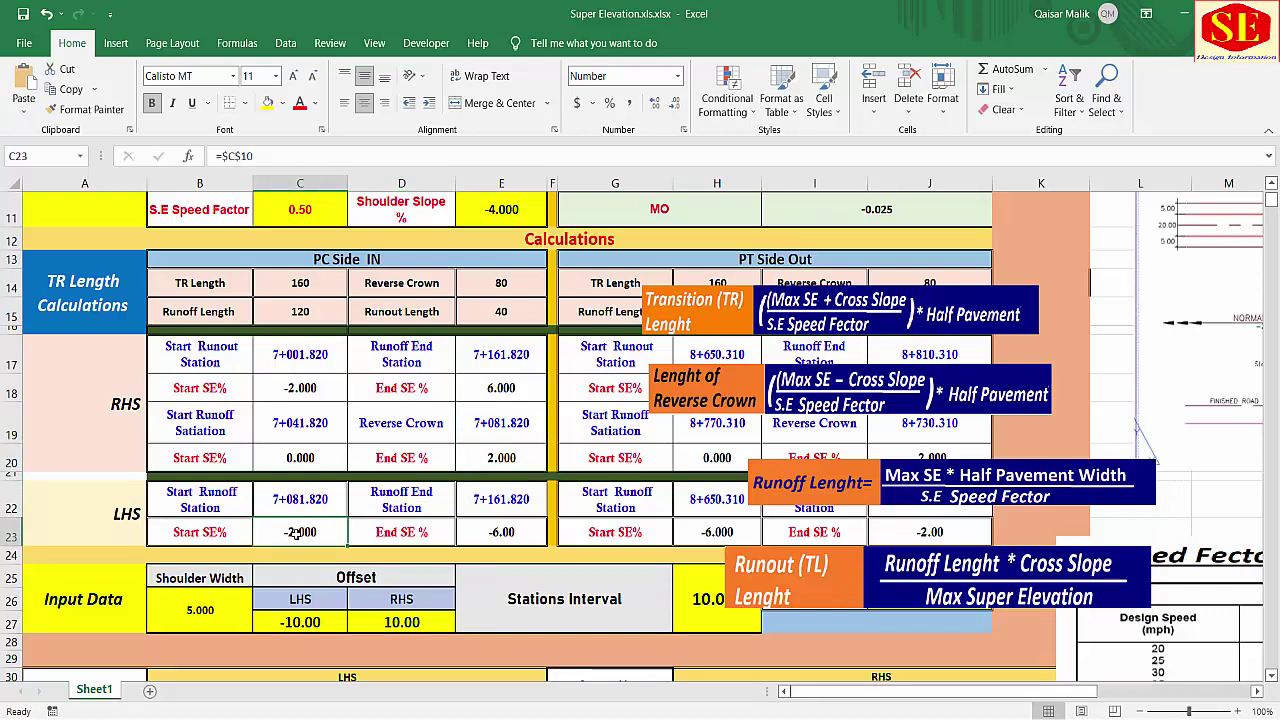
{"action": "left_click", "coordinate": [510, 458]}
{"action": "left_click", "coordinate": [300, 532]}
{"action": "left_click", "coordinate": [508, 460]}
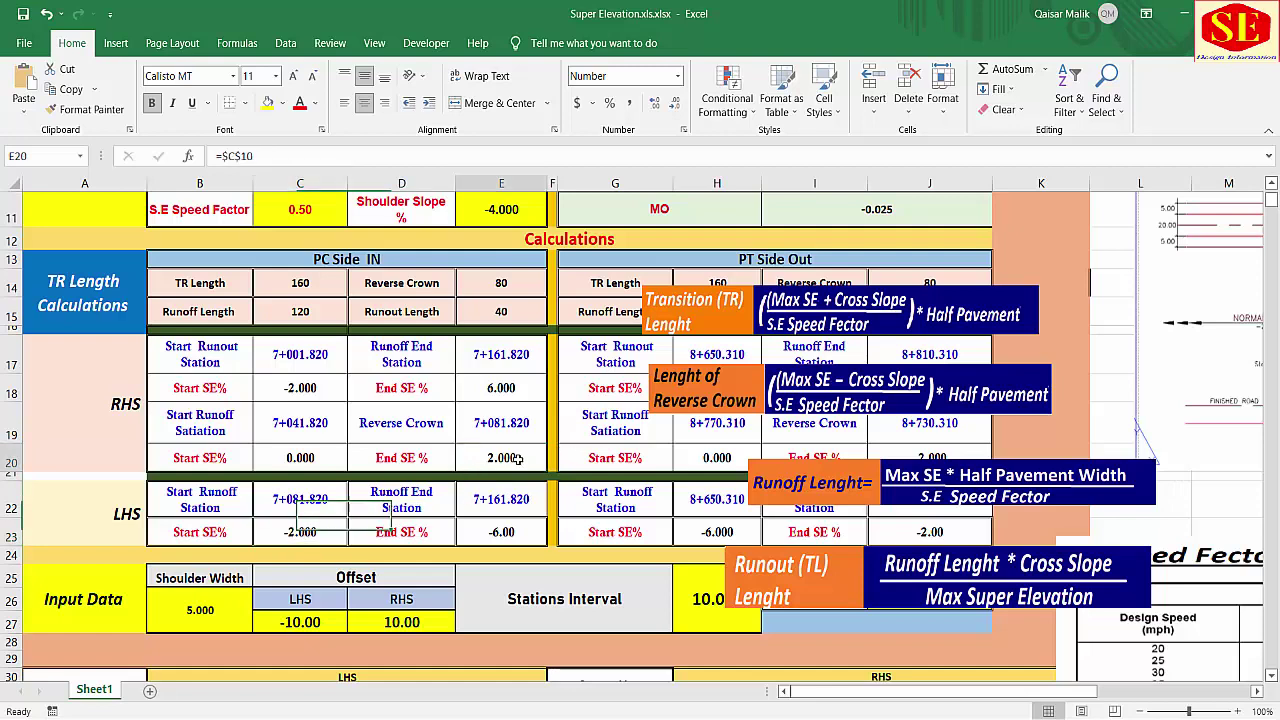
{"action": "left_click", "coordinate": [333, 531]}
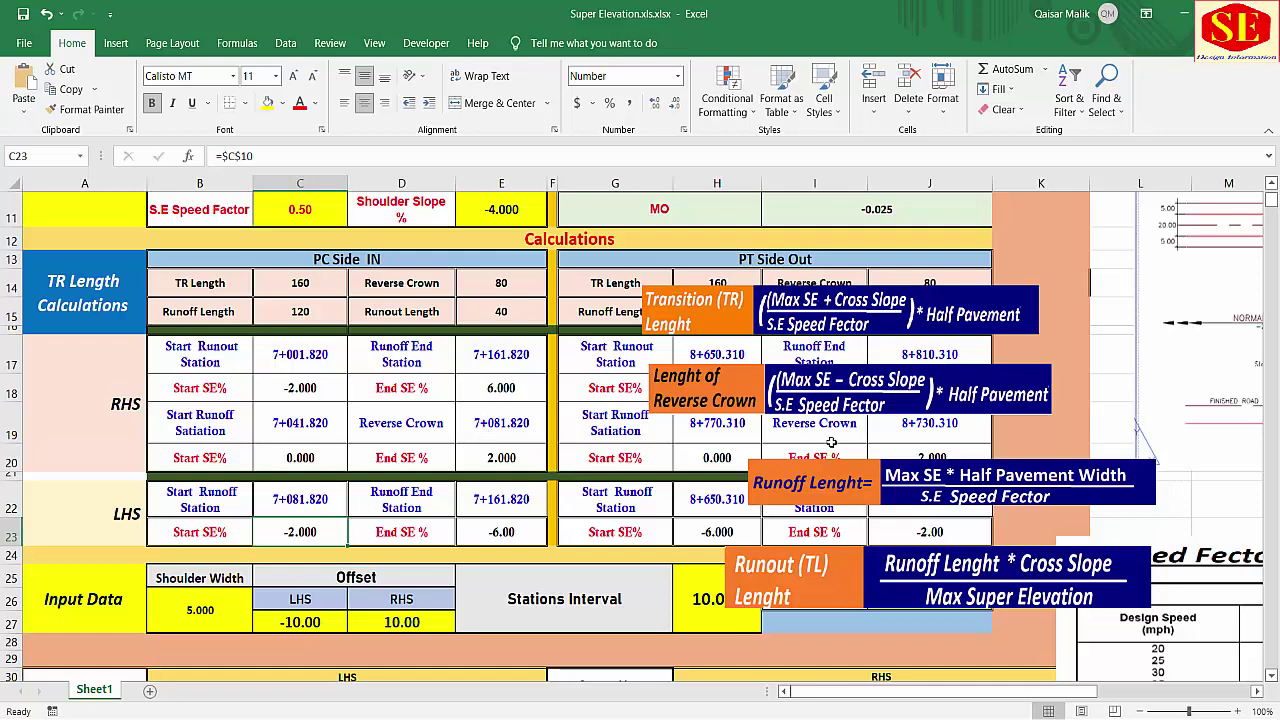
Step: Align the Runoff Length and Runout (TL) Length formula pictures beneath the Length of Reverse Crown formula picture
{"action": "left_click_drag", "start_coordinate": [875, 502], "coordinate": [769, 474]}
{"action": "left_click_drag", "start_coordinate": [776, 577], "coordinate": [688, 526]}
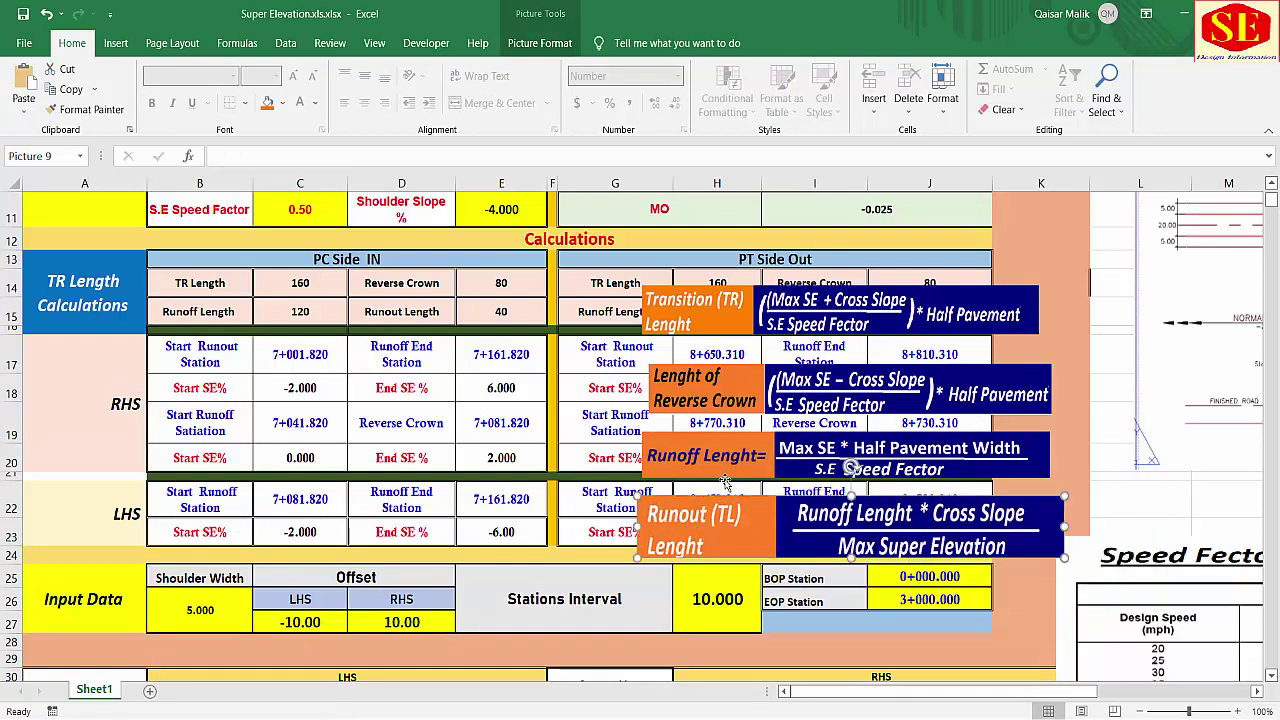
Step: Inspect the PC-side RHS Start SE% and Start Runout Station formulas and the cells they reference, leaving both formulas unchanged
{"action": "left_click", "coordinate": [300, 388]}
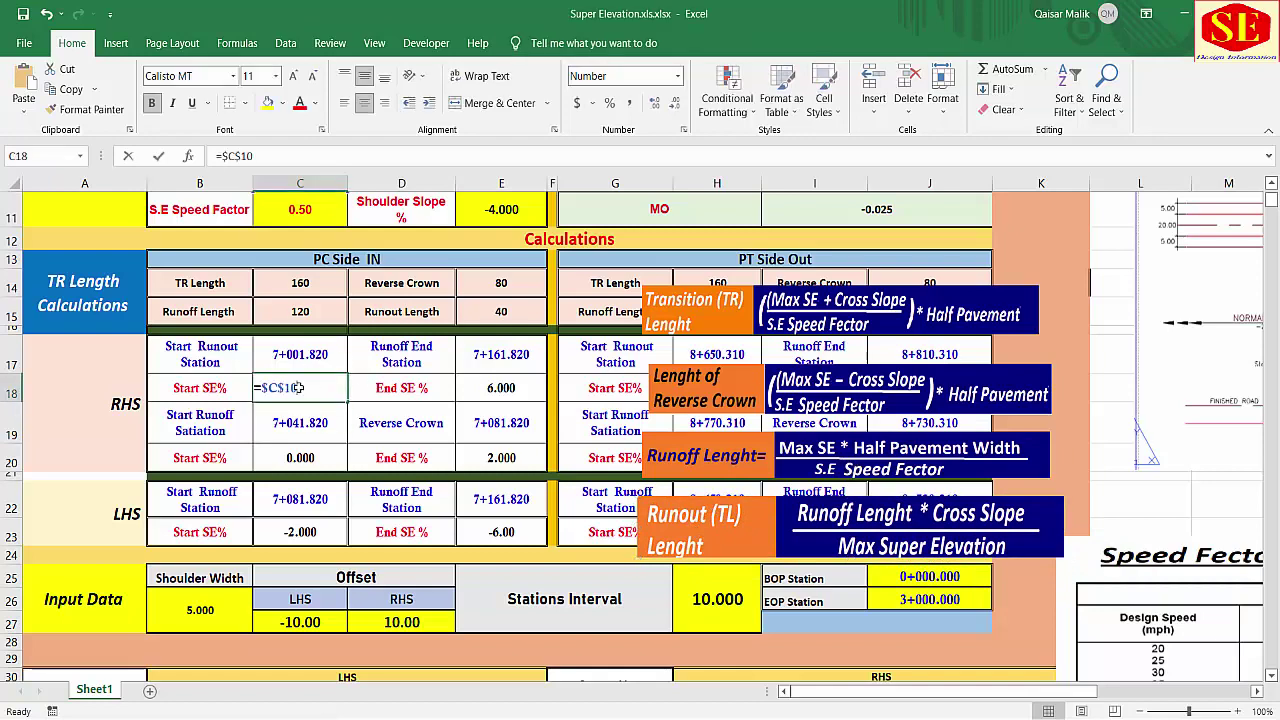
{"action": "double_click", "coordinate": [310, 388]}
{"action": "key", "text": "Escape"}
{"action": "key", "text": "Up"}
{"action": "key", "text": "F2"}
{"action": "scroll", "coordinate": [313, 388], "scroll_direction": "up", "scroll_amount": 1}
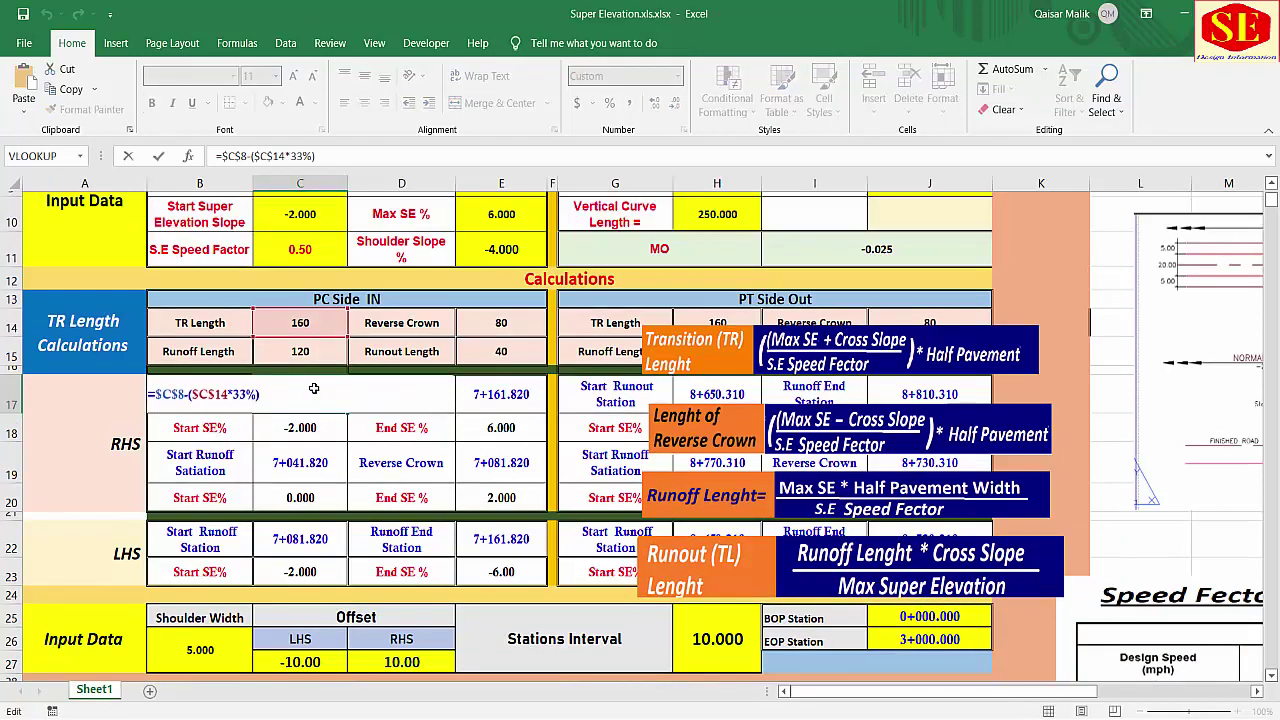
{"action": "key", "text": "Escape"}
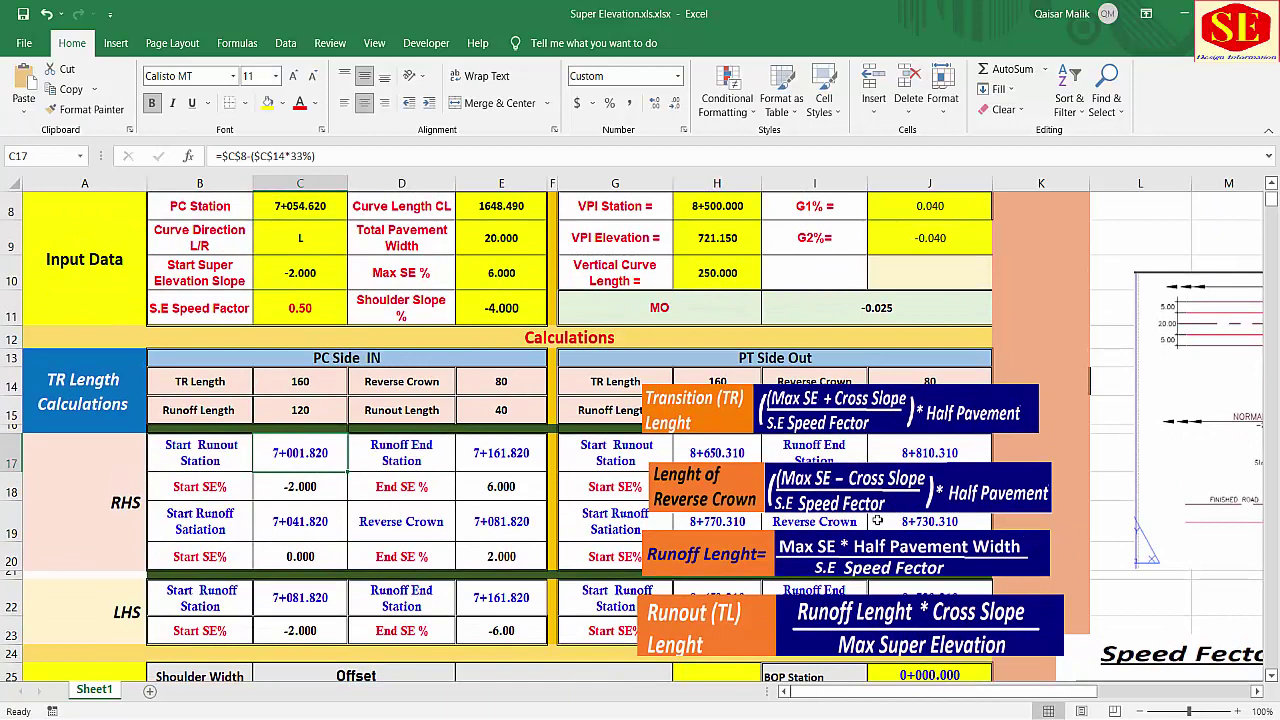
Step: Move the Transition, Reverse Crown and Runoff Length formula pictures lower on the sheet and bring the superelevation diagram beside the PC Side IN table
{"action": "left_click_drag", "start_coordinate": [889, 421], "coordinate": [1135, 638]}
{"action": "left_click_drag", "start_coordinate": [1035, 512], "coordinate": [1276, 629]}
{"action": "mouse_move", "coordinate": [916, 578]}
{"action": "left_mouse_down"}
{"action": "mouse_move", "coordinate": [966, 598]}
{"action": "mouse_move", "coordinate": [1039, 690]}
{"action": "left_mouse_up"}
{"action": "mouse_move", "coordinate": [1136, 390]}
{"action": "left_mouse_down"}
{"action": "mouse_move", "coordinate": [896, 386]}
{"action": "mouse_move", "coordinate": [788, 365]}
{"action": "left_mouse_up"}
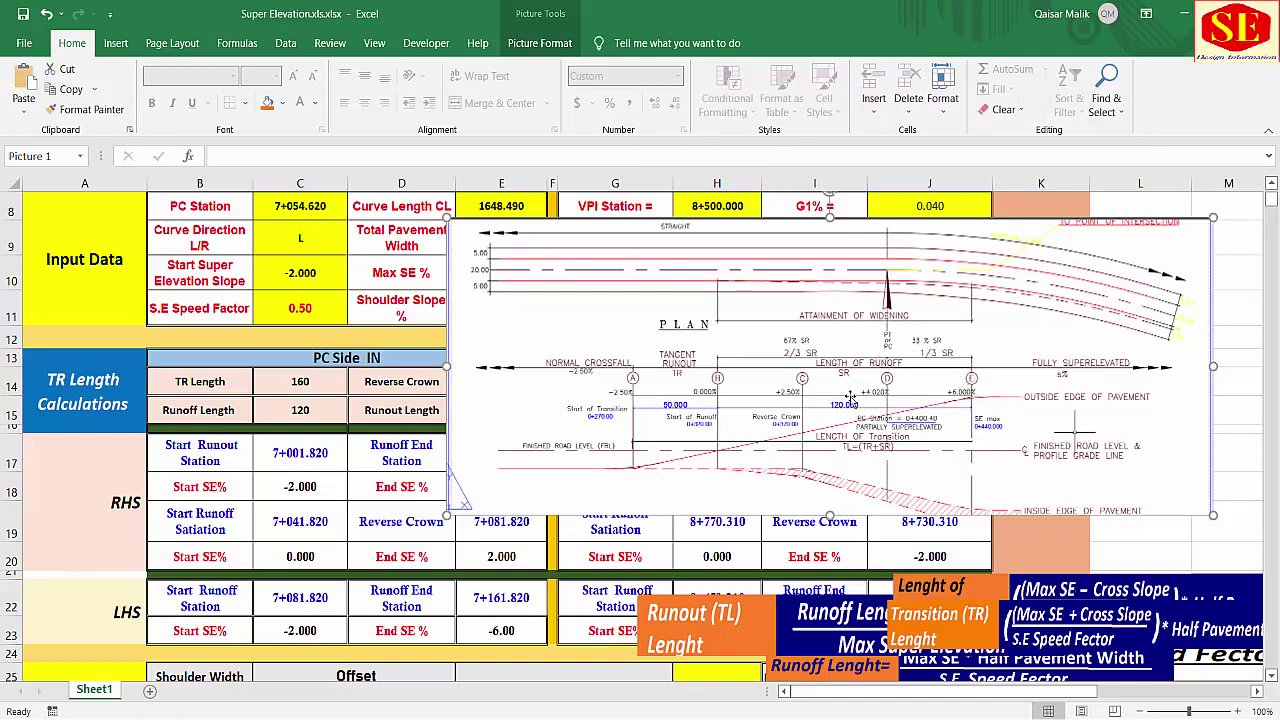
{"action": "scroll", "coordinate": [422, 352], "scroll_direction": "up", "scroll_amount": 1}
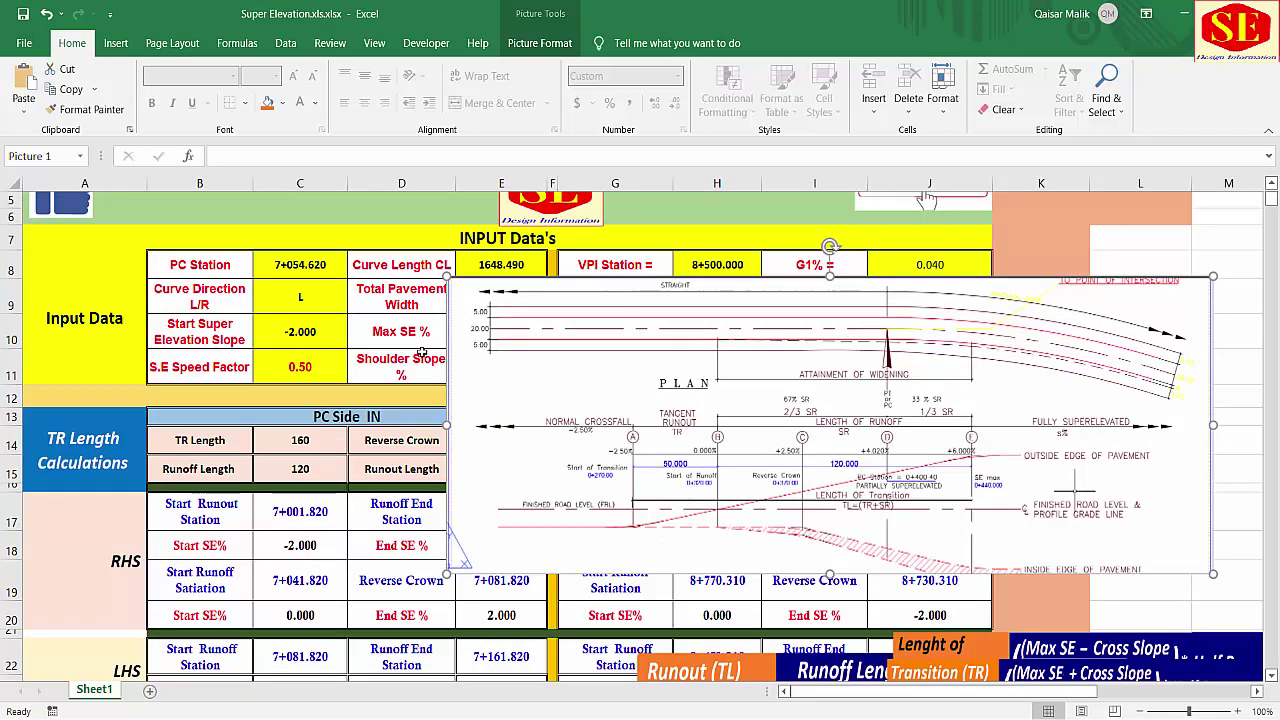
{"action": "left_click", "coordinate": [314, 270]}
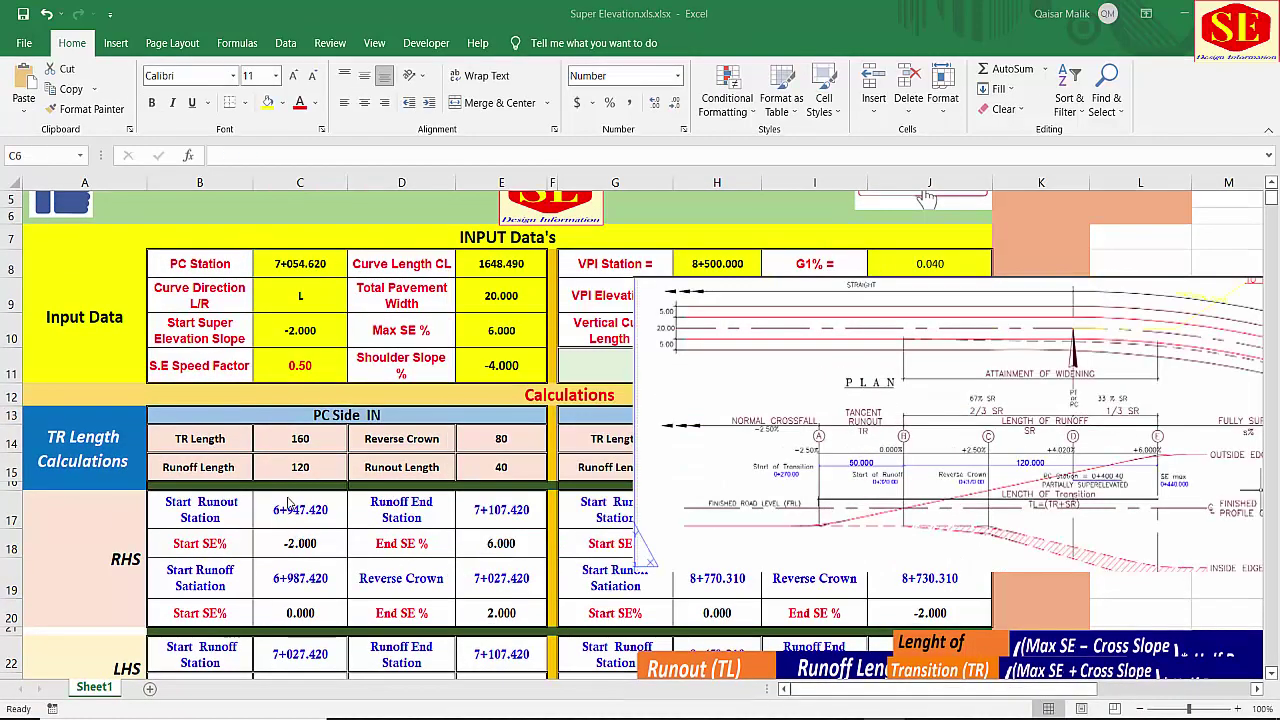
{"action": "left_click", "coordinate": [288, 505]}
{"action": "double_click", "coordinate": [288, 507]}
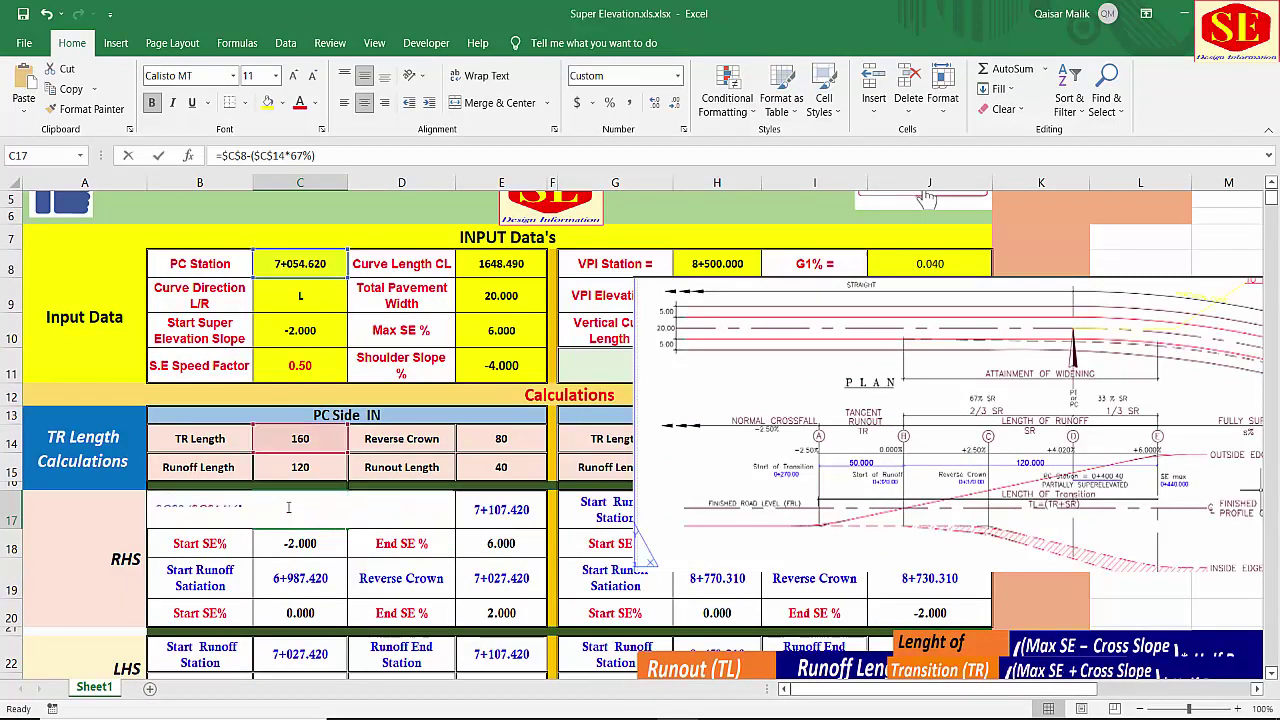
{"action": "key", "text": "BackSpace"}
{"action": "key", "text": "BackSpace"}
{"action": "key", "text": "BackSpace"}
{"action": "key", "text": "BackSpace"}
{"action": "key", "text": "BackSpace"}
{"action": "key", "text": "BackSpace"}
{"action": "key", "text": "BackSpace"}
{"action": "key", "text": "BackSpace"}
{"action": "key", "text": "BackSpace"}
{"action": "key", "text": "BackSpace"}
{"action": "key", "text": "BackSpace"}
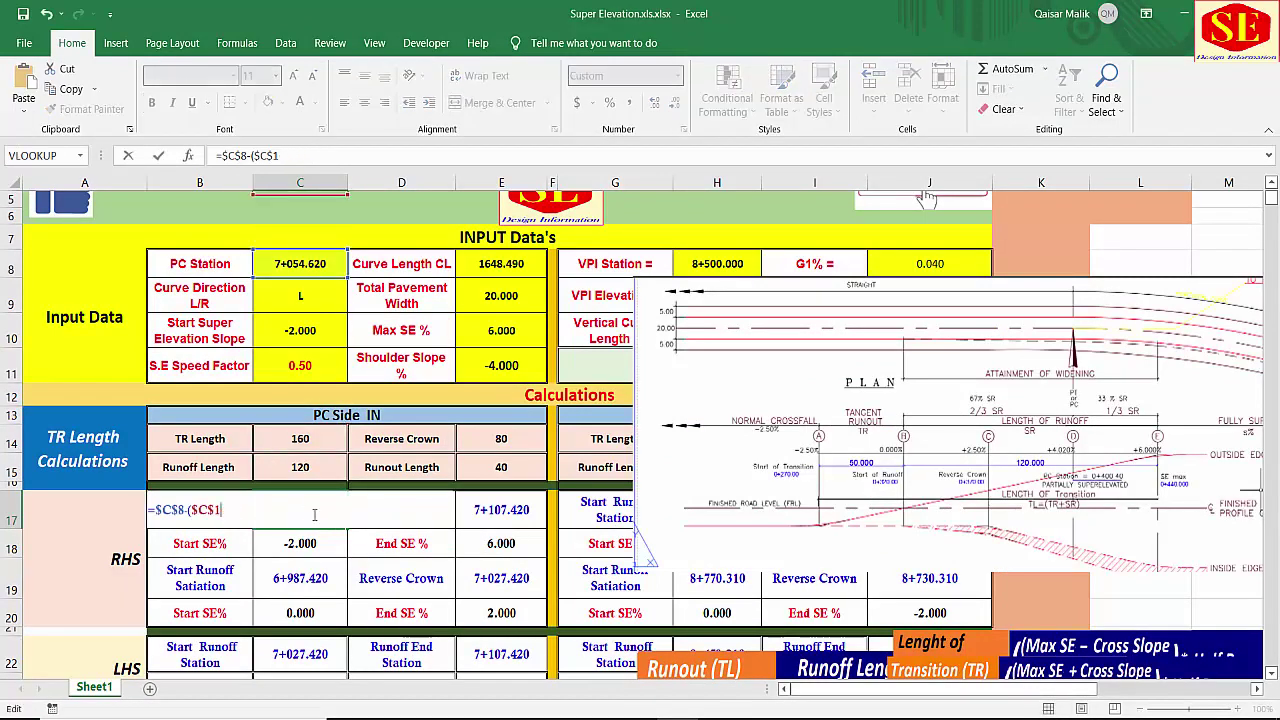
{"action": "key", "text": "BackSpace"}
{"action": "key", "text": "BackSpace"}
{"action": "key", "text": "BackSpace"}
{"action": "key", "text": "BackSpace"}
{"action": "key", "text": "BackSpace"}
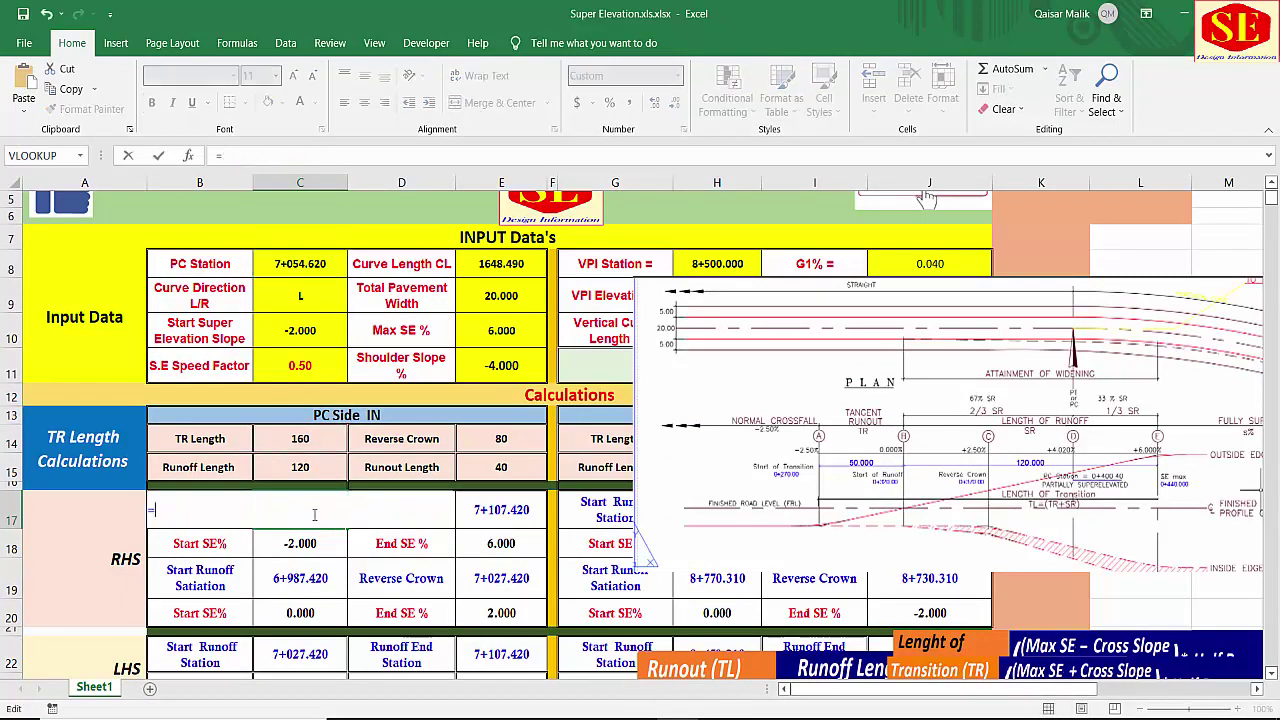
{"action": "key", "text": "Escape"}
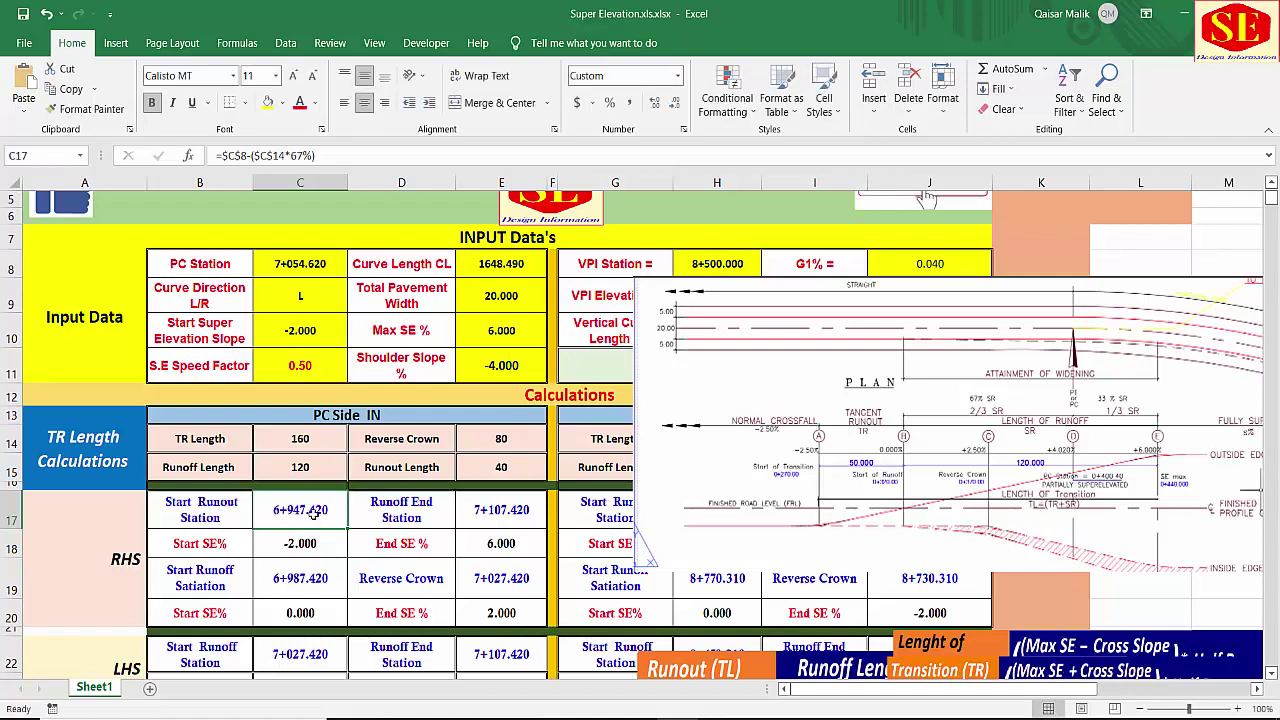
Step: Rebuild the RHS Start Runout Station formula in C17 as PC Station minus 67% of the TR Length: =C8-(C14*67%)
{"action": "key", "text": "Delete"}
{"action": "type", "text": "="}
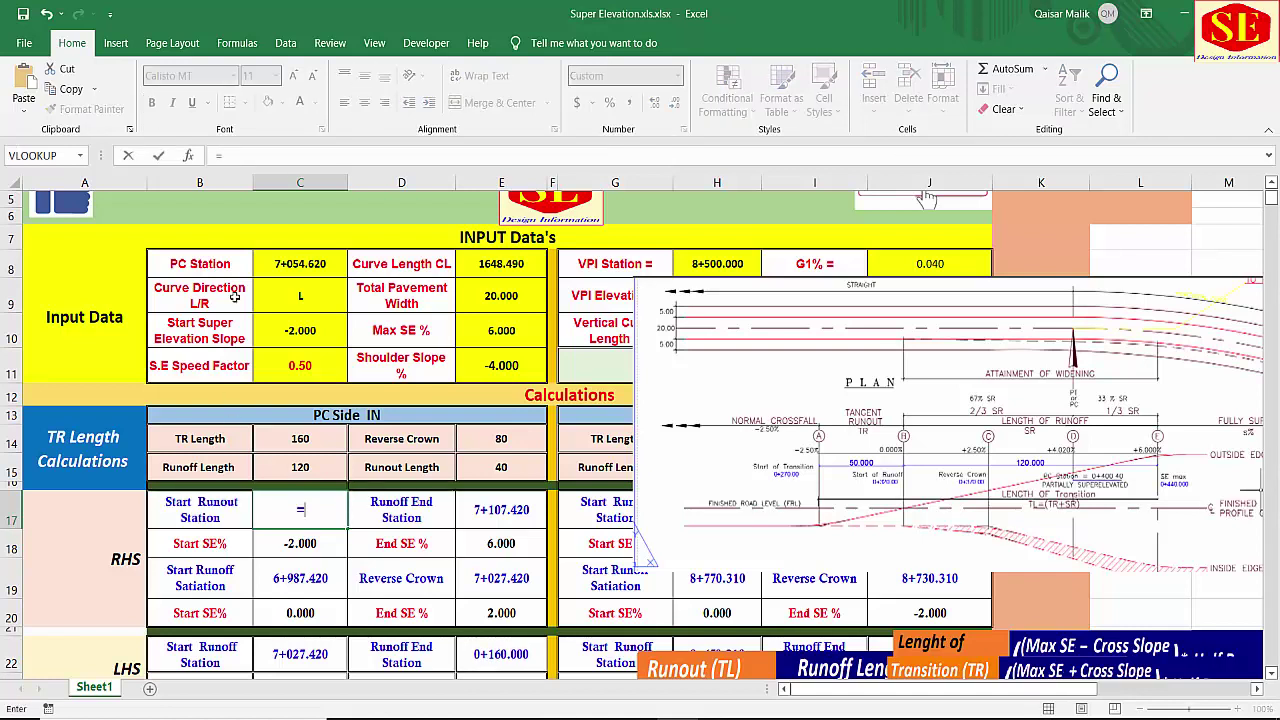
{"action": "left_click", "coordinate": [290, 265]}
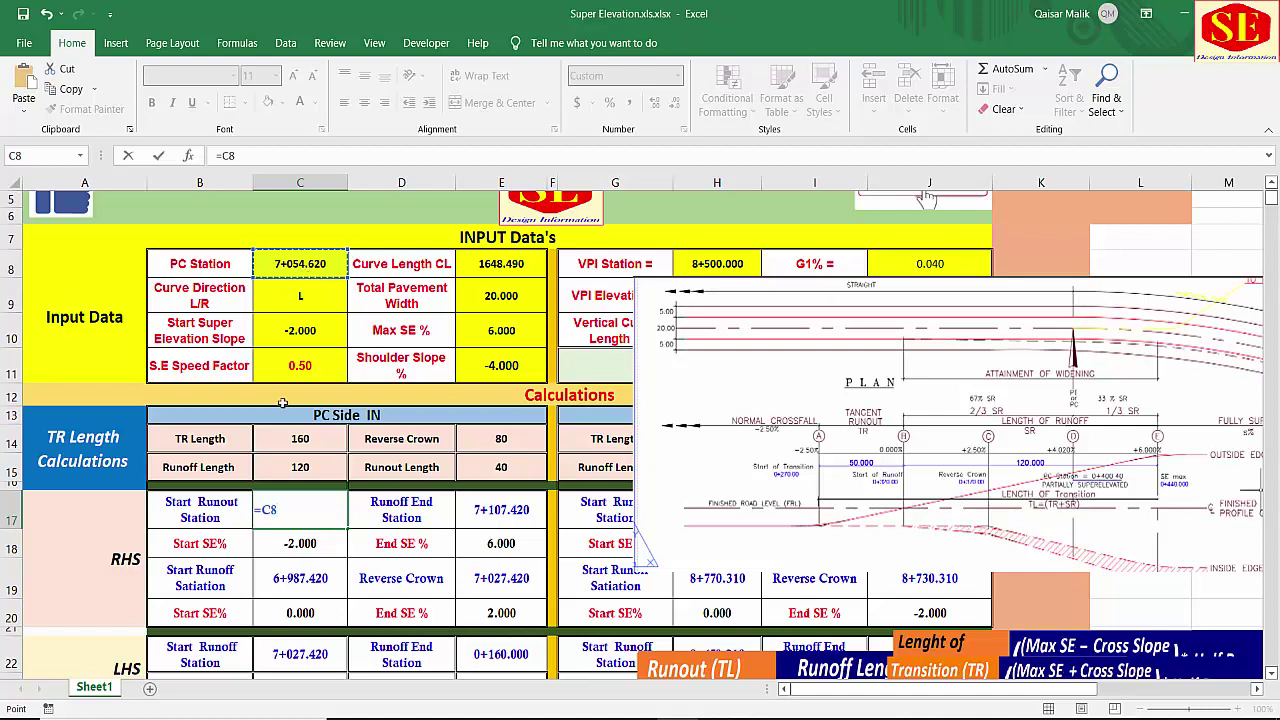
{"action": "type", "text": "-("}
{"action": "left_click", "coordinate": [316, 438]}
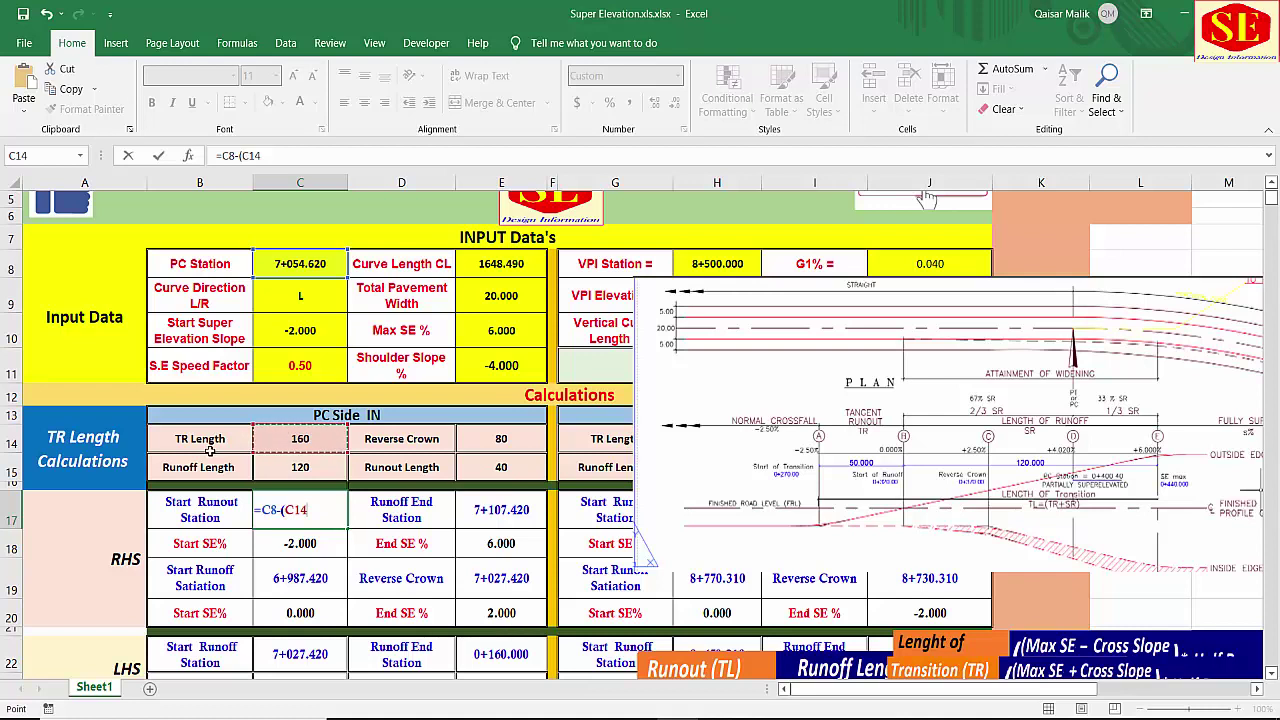
{"action": "type", "text": "*"}
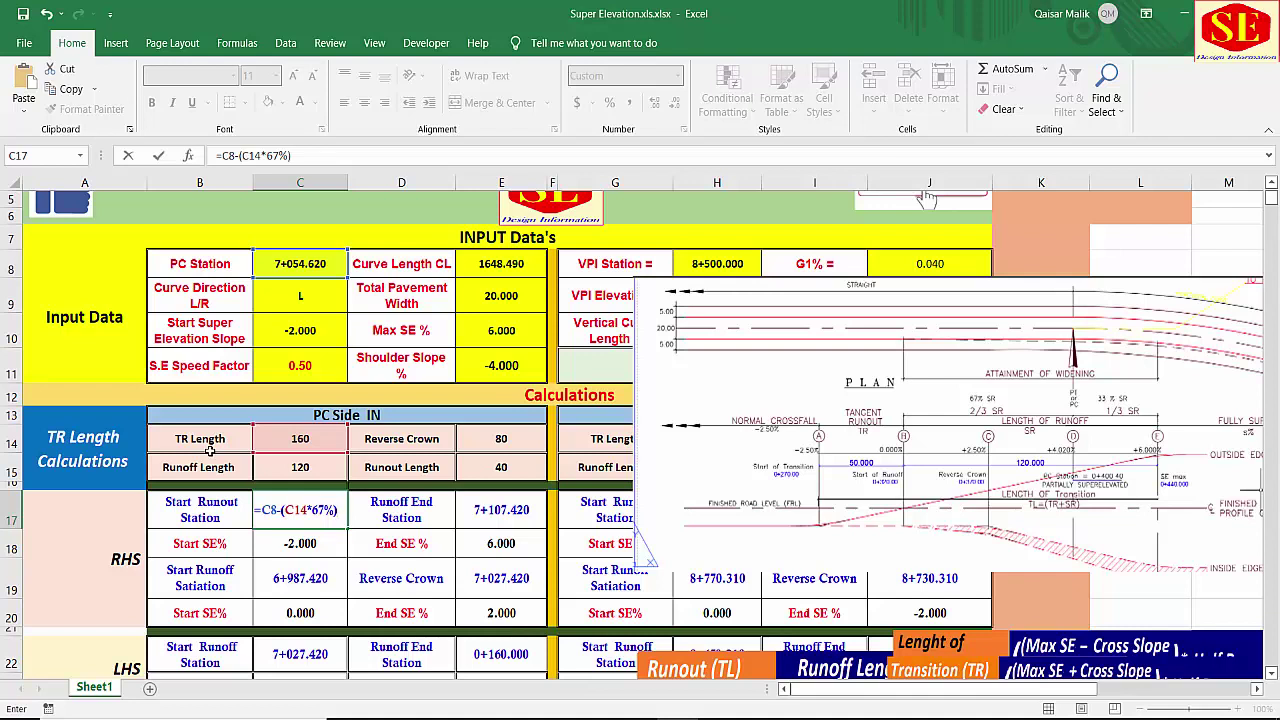
{"action": "key", "text": "Return"}
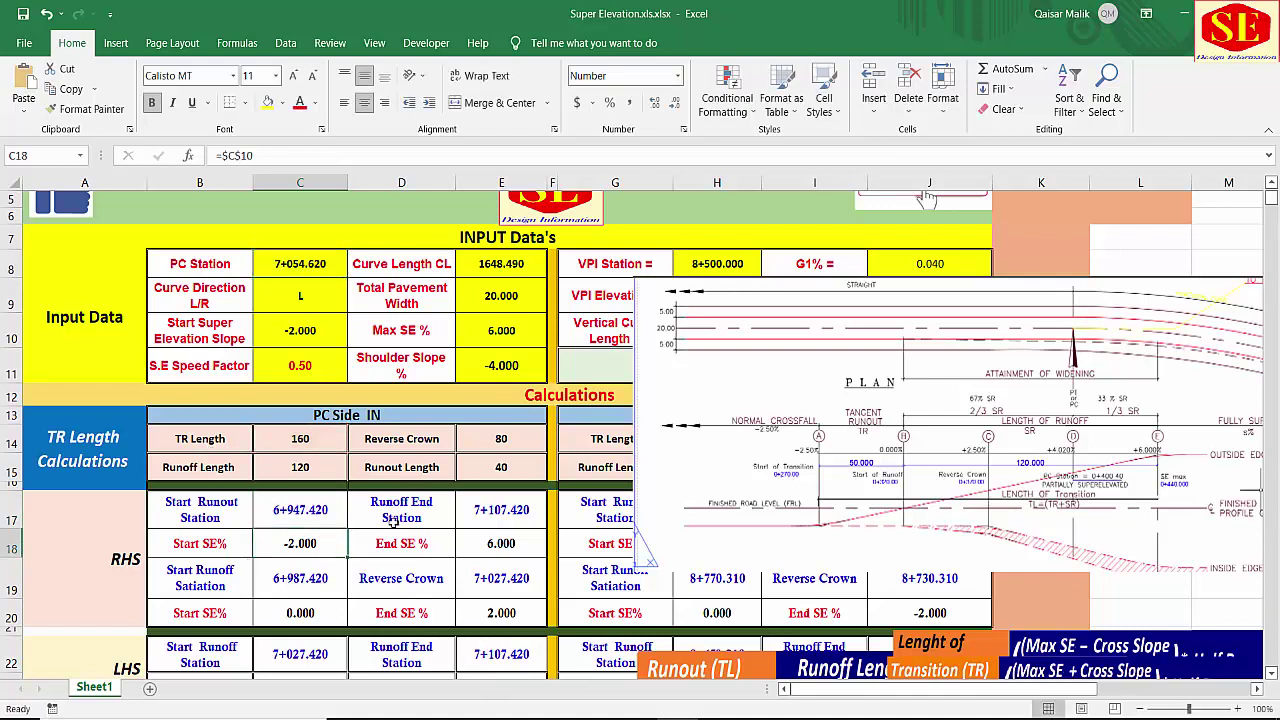
{"action": "left_click", "coordinate": [294, 510]}
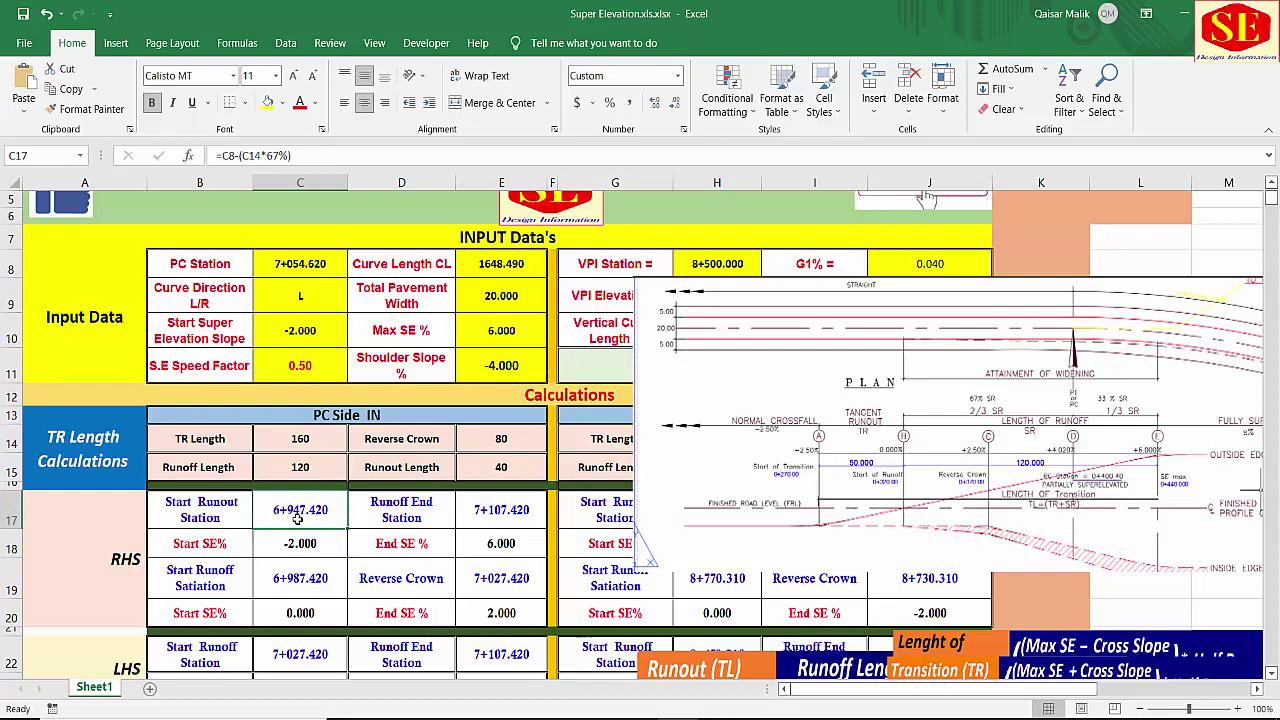
Step: Calculate 67% of the PC-side TR Length in cell C6 with =C14*67% and compare it with the TR Length cell
{"action": "left_click", "coordinate": [312, 216]}
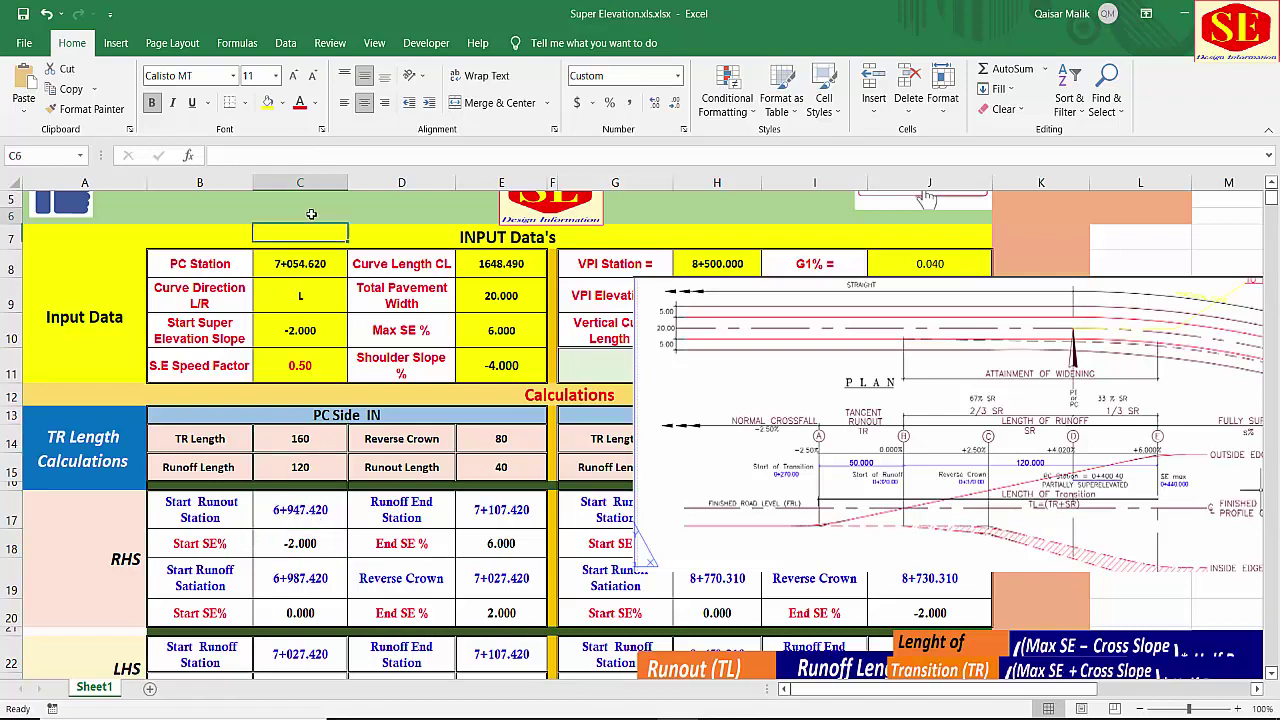
{"action": "type", "text": "="}
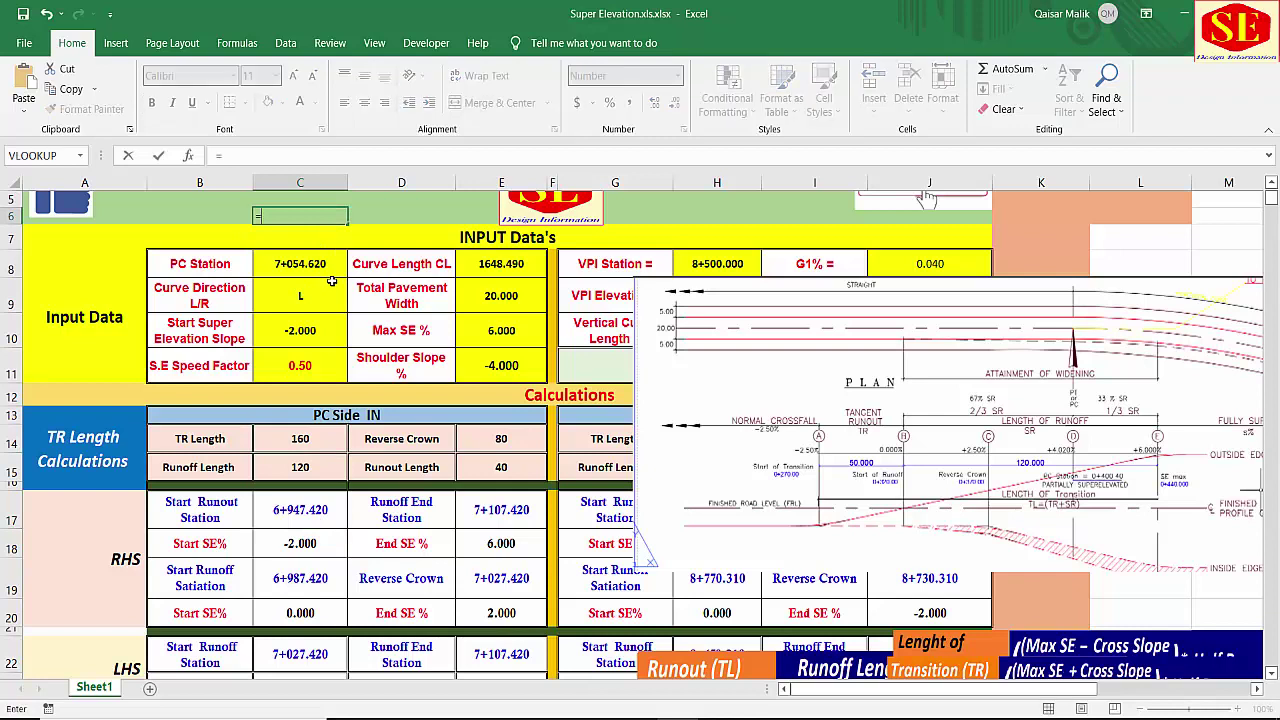
{"action": "left_click", "coordinate": [300, 437]}
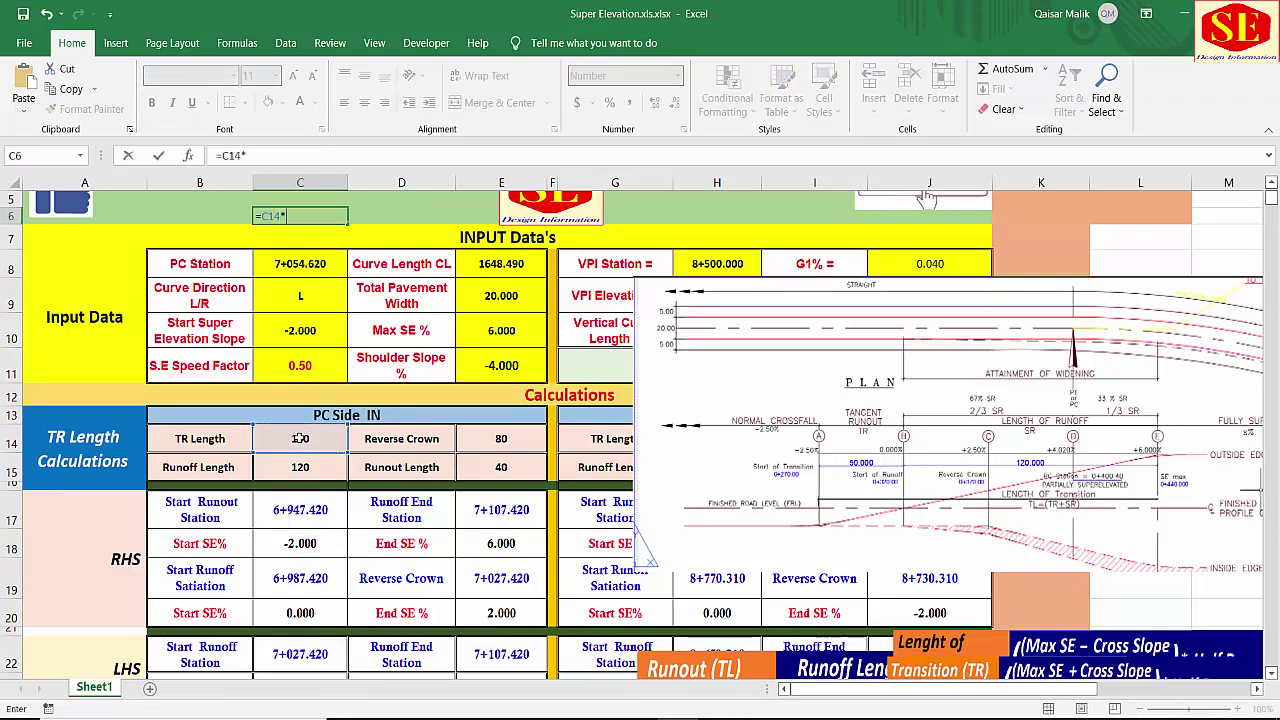
{"action": "type", "text": "*67%"}
{"action": "key", "text": "Return"}
{"action": "left_click", "coordinate": [336, 217]}
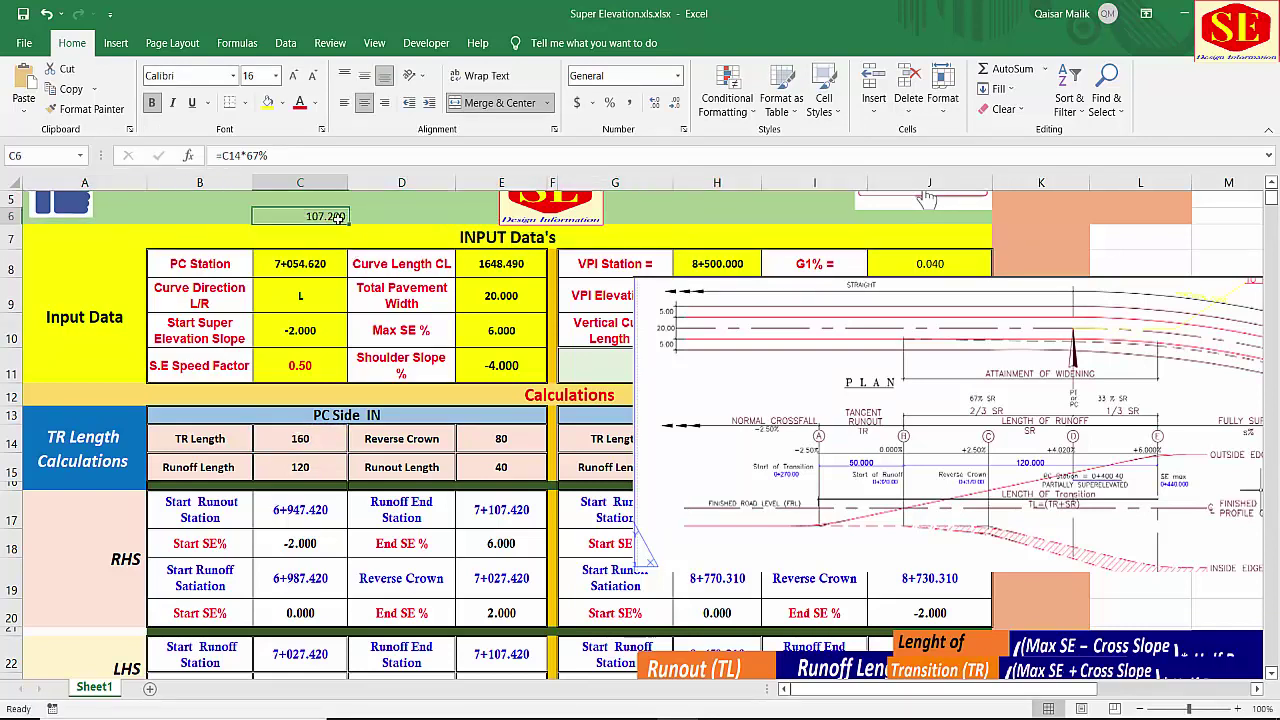
{"action": "left_click", "coordinate": [310, 438]}
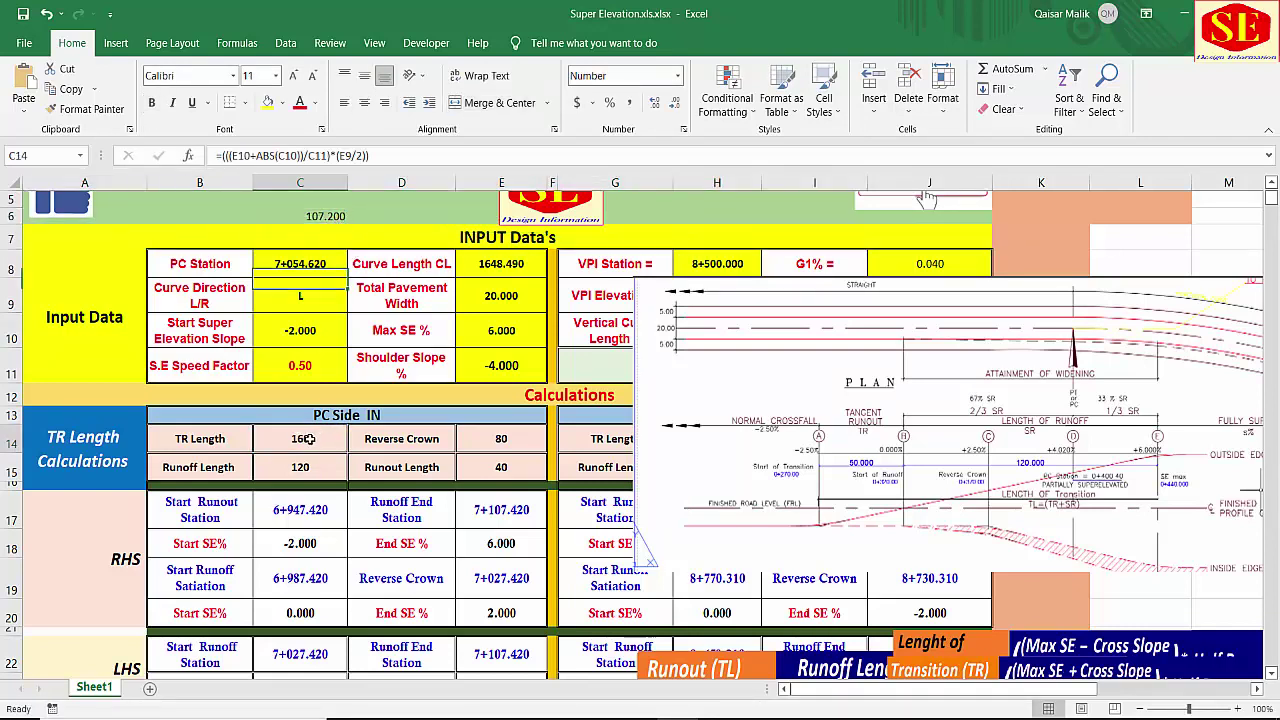
{"action": "left_click", "coordinate": [338, 217]}
Step: Calculate 33% of the PC-side TR Length in cell D6 with =C14*33%
{"action": "left_click", "coordinate": [380, 216]}
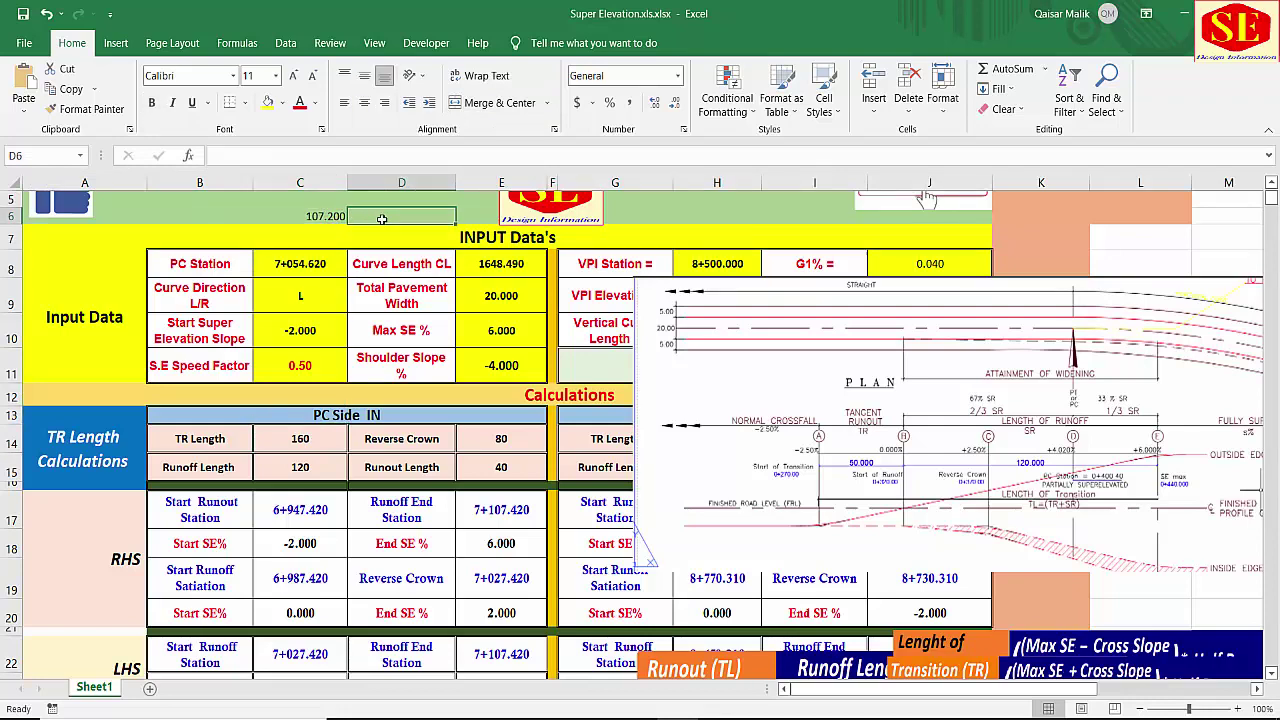
{"action": "type", "text": "="}
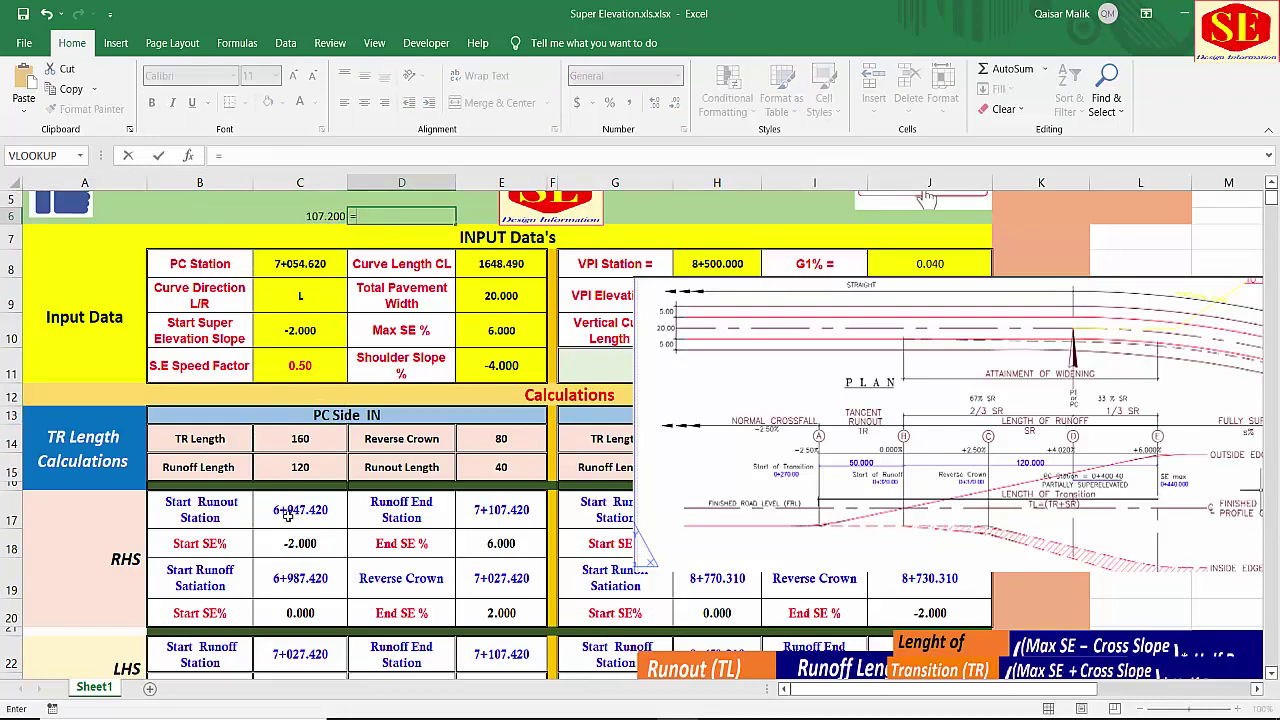
{"action": "left_click", "coordinate": [300, 440]}
{"action": "type", "text": "*33%"}
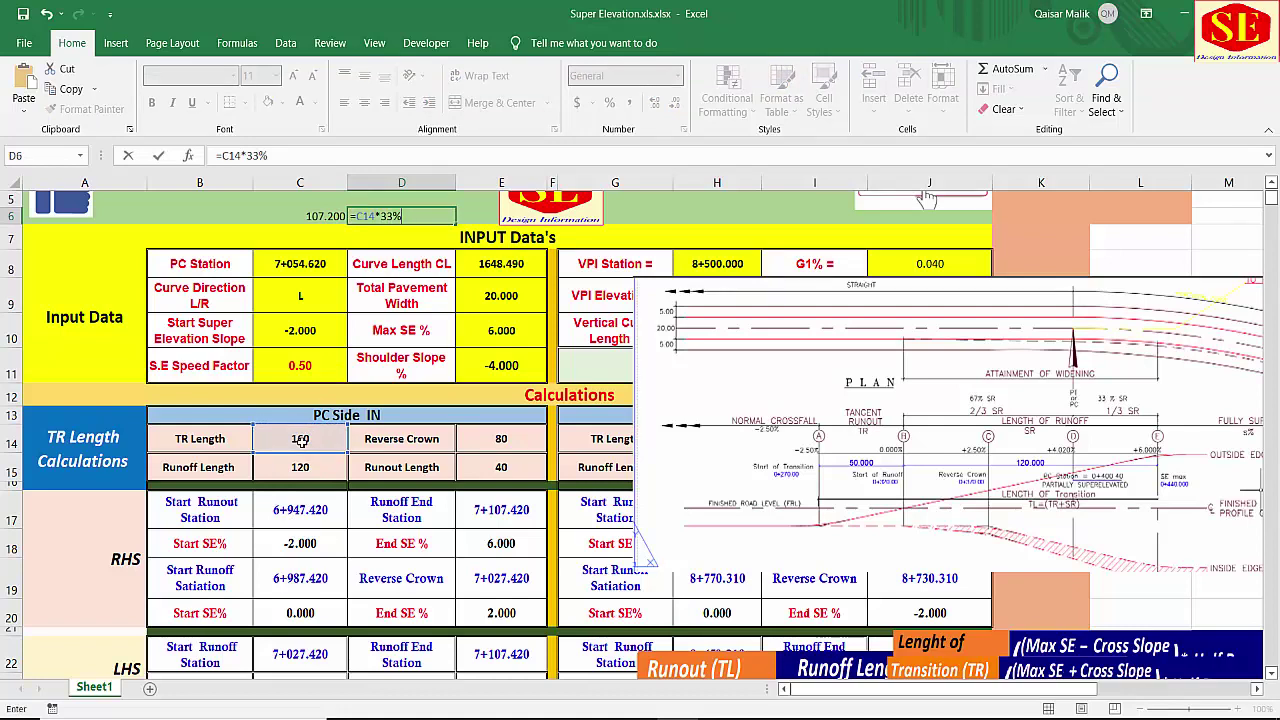
{"action": "key", "text": "Return"}
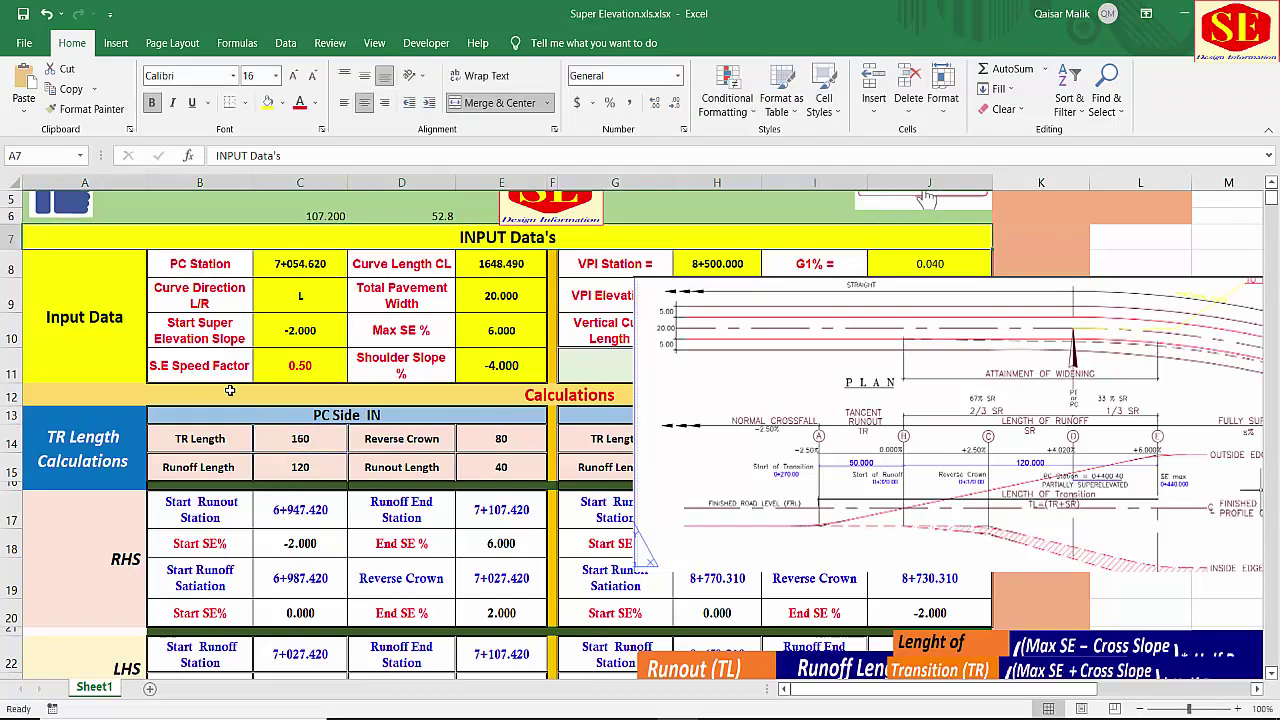
{"action": "left_click", "coordinate": [443, 216]}
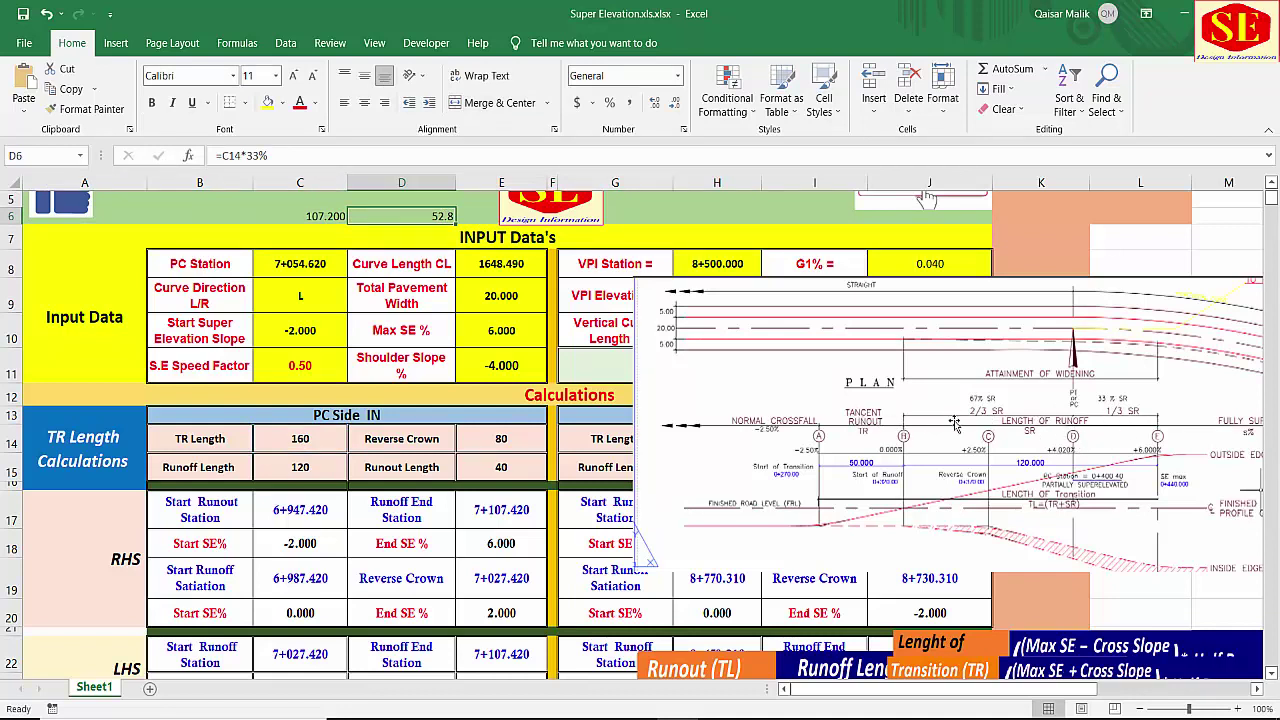
Step: Add the 67% and 33% portions in cell B6 with =C6+D6 to check them against the TR Length
{"action": "left_click", "coordinate": [247, 216]}
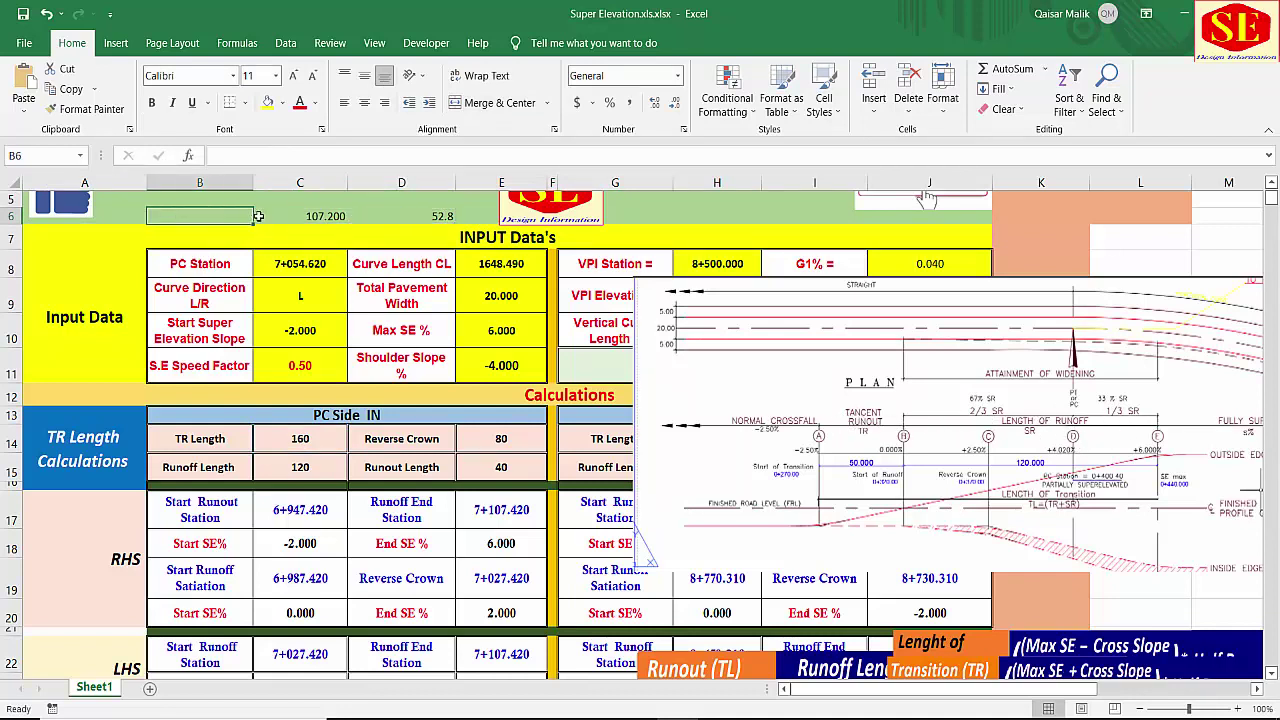
{"action": "type", "text": "="}
{"action": "left_click", "coordinate": [303, 216]}
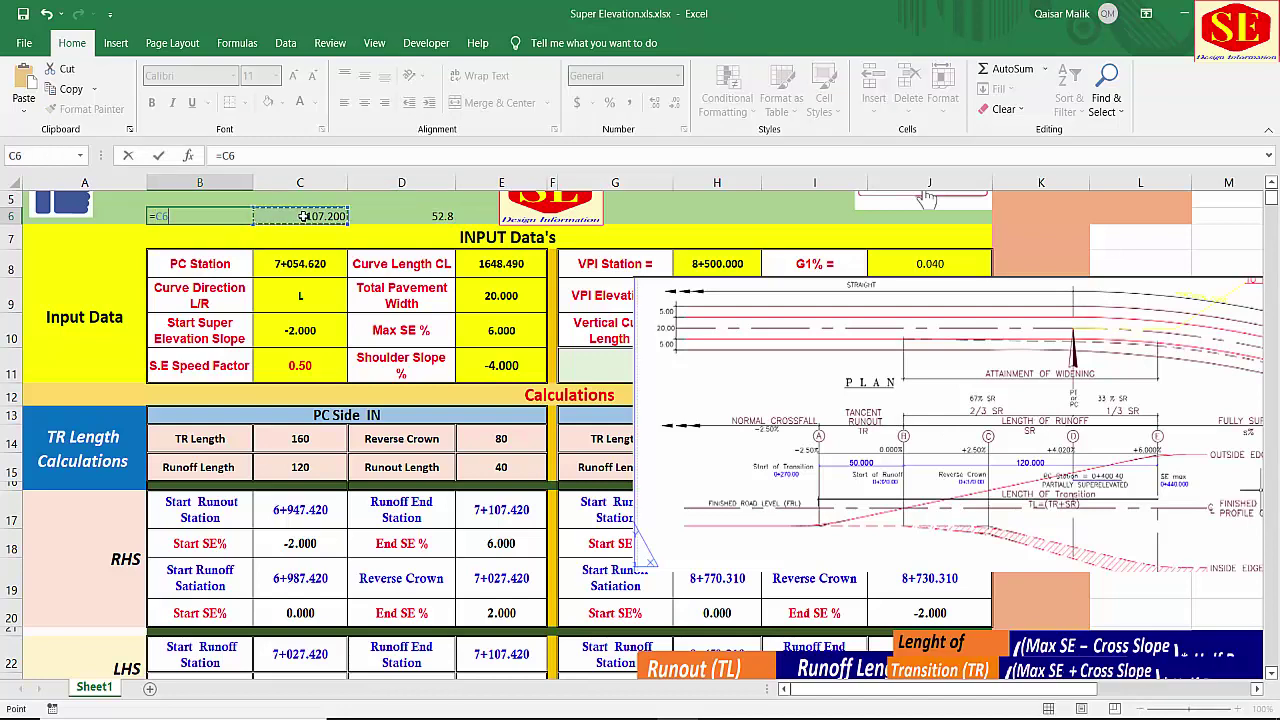
{"action": "type", "text": "+"}
{"action": "left_click", "coordinate": [448, 216]}
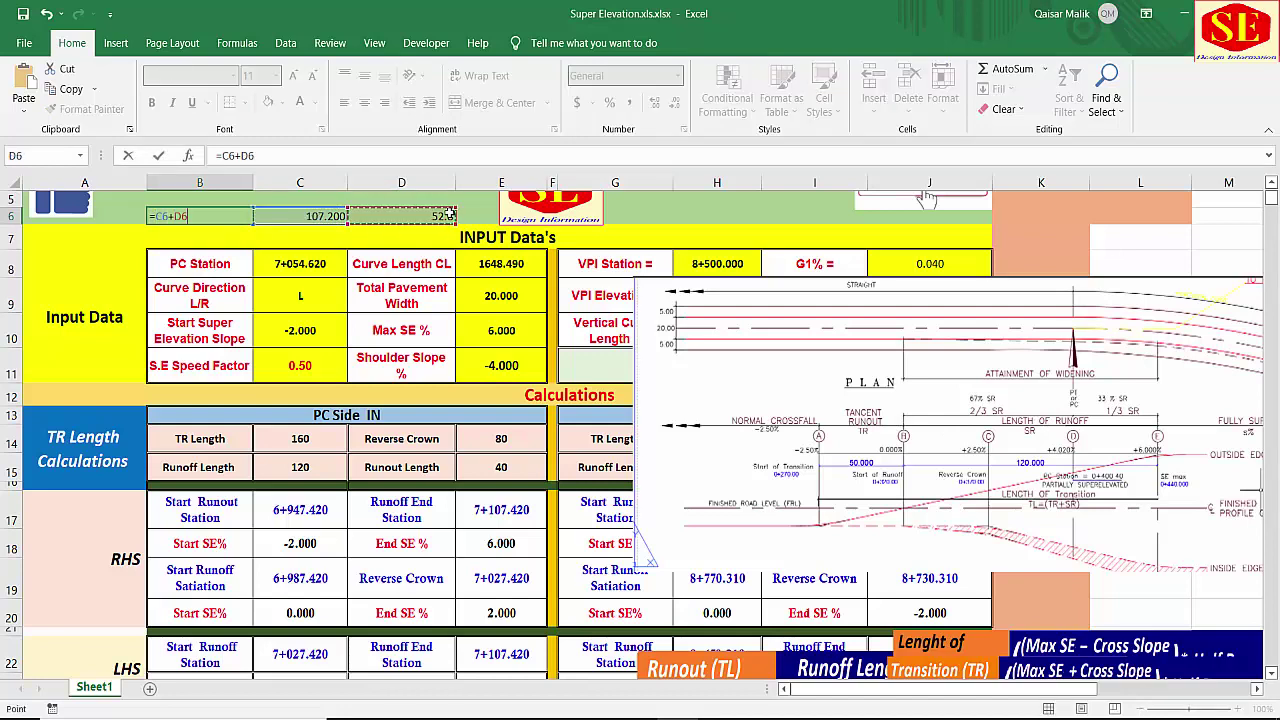
{"action": "key", "text": "Return"}
{"action": "left_click", "coordinate": [218, 222]}
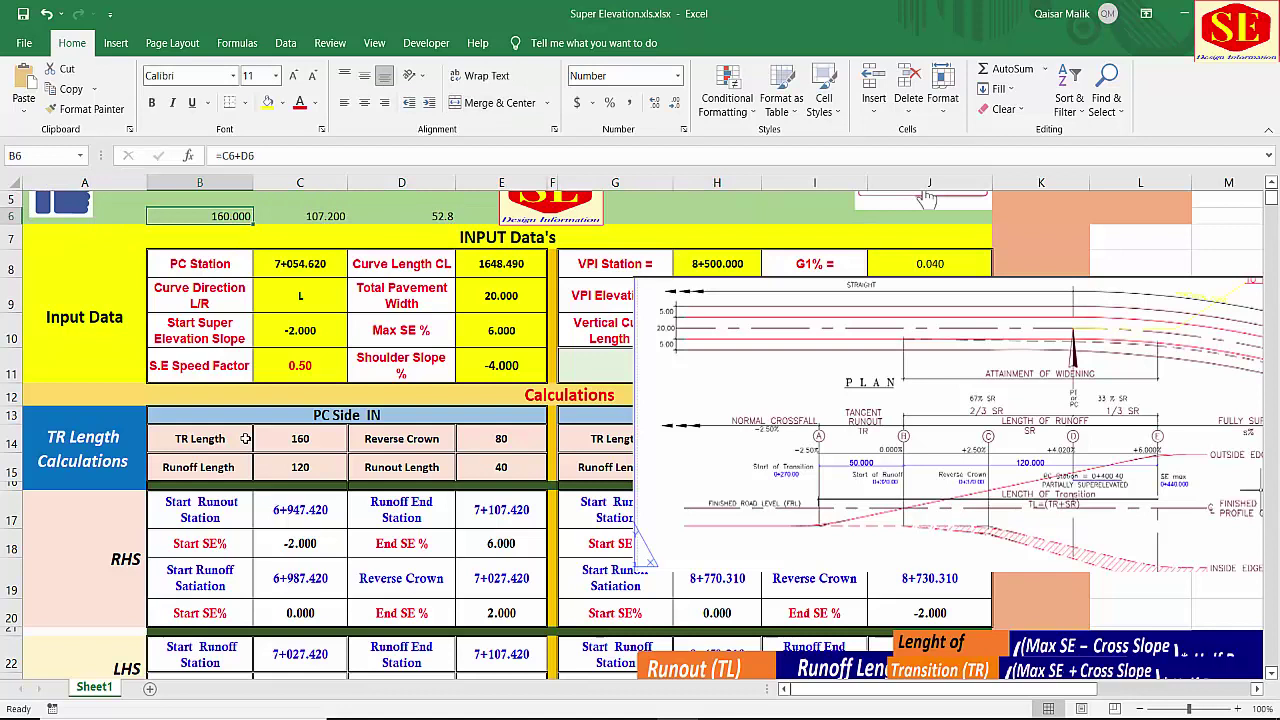
Step: Clear the TR Length check calculations from cells B6 to D6
{"action": "left_click", "coordinate": [300, 442]}
{"action": "left_click_drag", "start_coordinate": [230, 216], "coordinate": [426, 218]}
{"action": "key", "text": "Delete"}
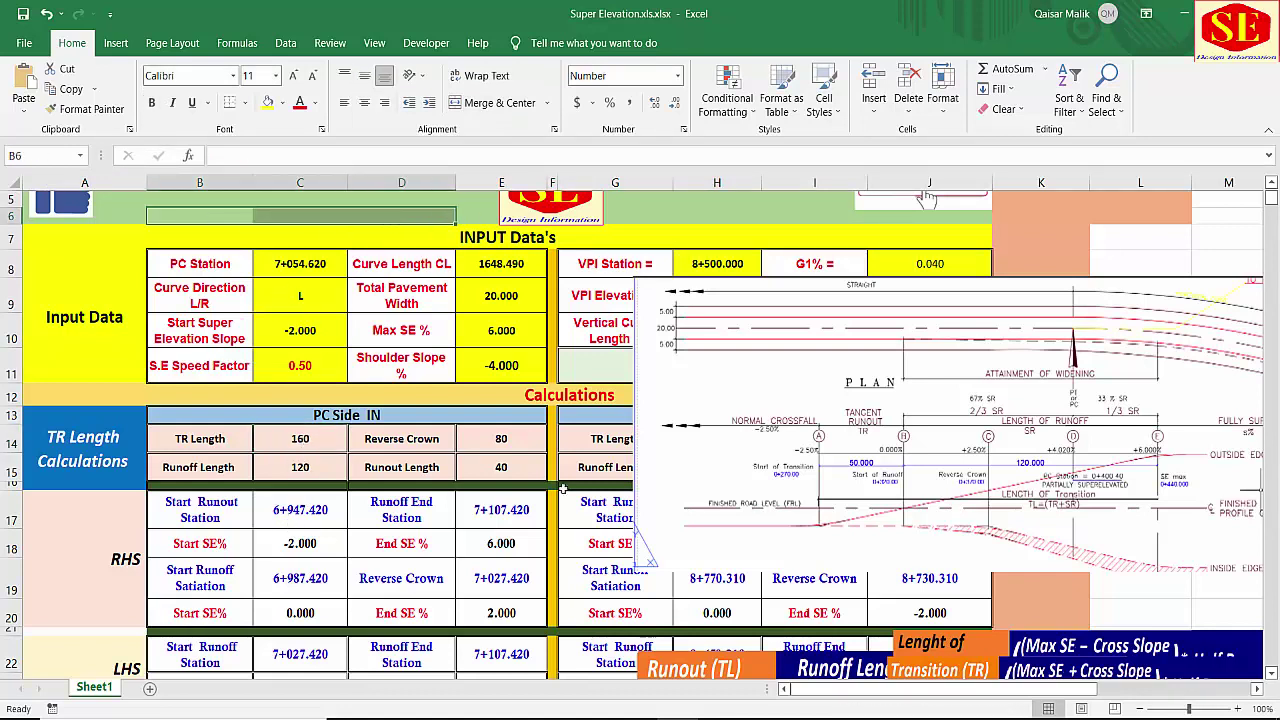
Step: Review the RHS Runoff End Station formula in E17 and the Start Runout Station formula in C17
{"action": "double_click", "coordinate": [497, 510]}
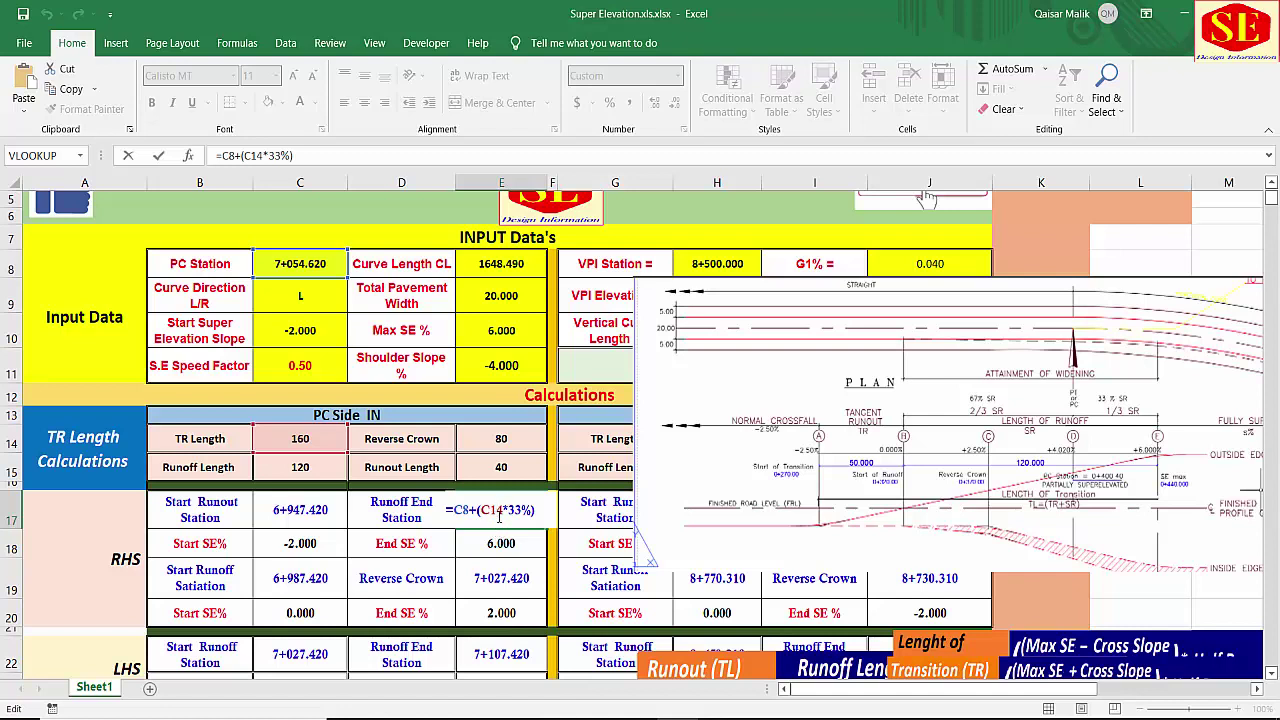
{"action": "key", "text": "Return"}
{"action": "left_click", "coordinate": [483, 520]}
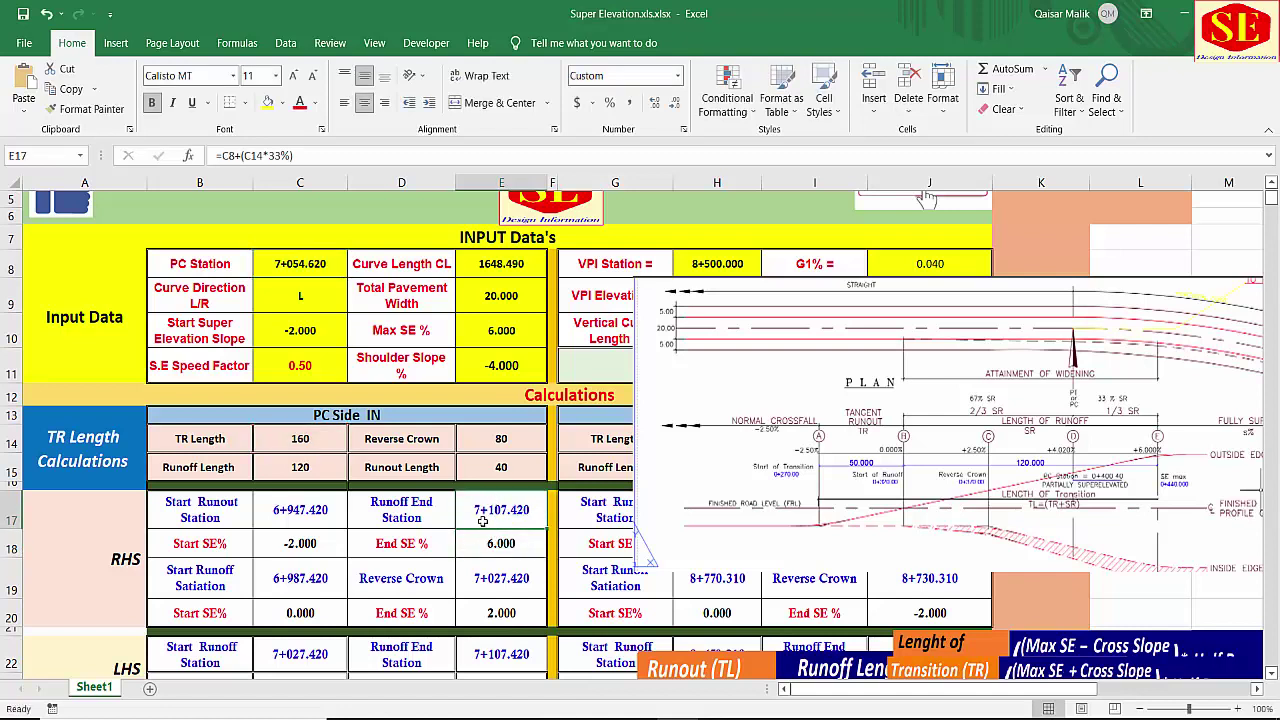
{"action": "left_click", "coordinate": [309, 511]}
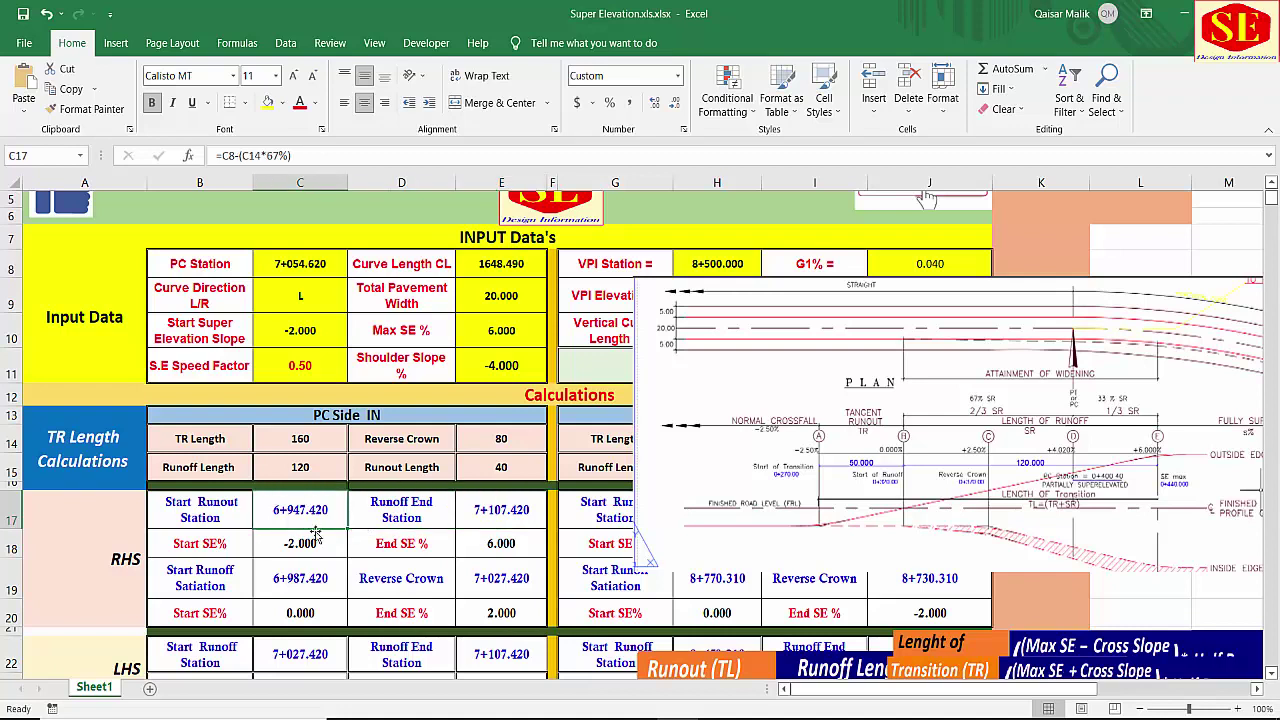
Step: Check the RHS Start SE% in C18 and End SE % in E18 against the Start Super Elevation Slope input and the transition diagram
{"action": "left_click", "coordinate": [302, 543]}
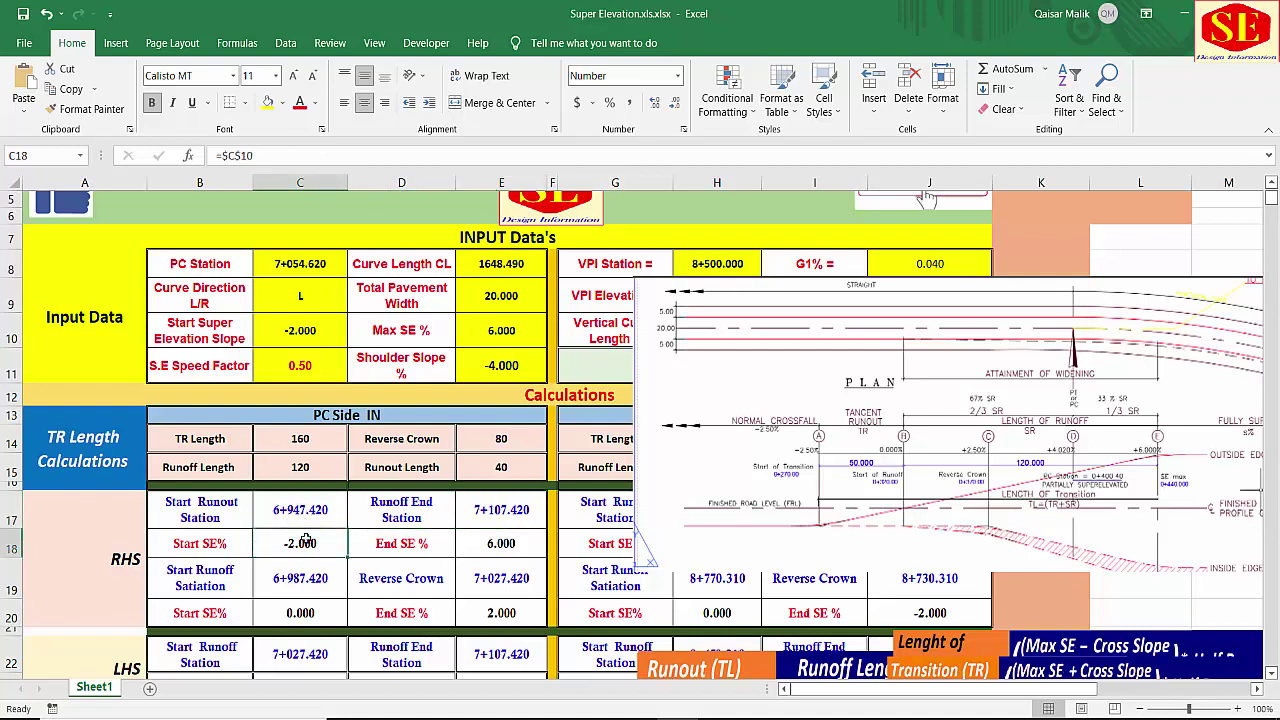
{"action": "left_click", "coordinate": [301, 331]}
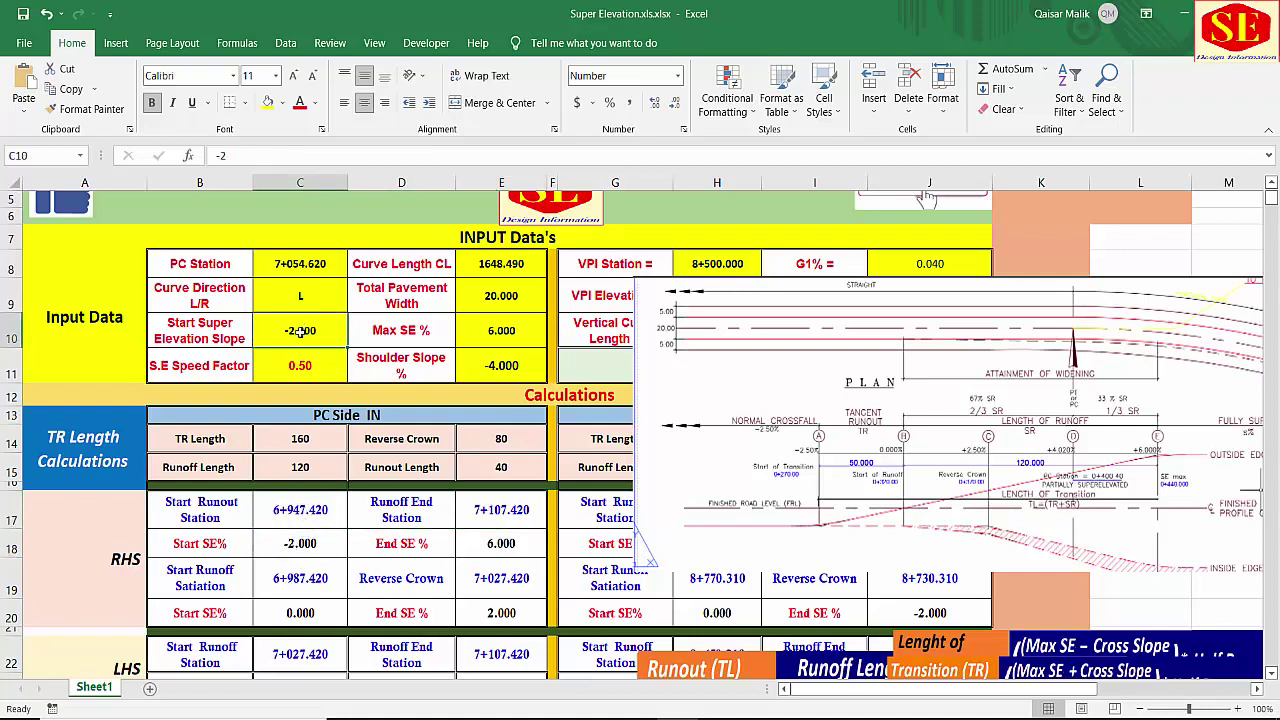
{"action": "left_click", "coordinate": [298, 549]}
{"action": "left_click", "coordinate": [486, 512]}
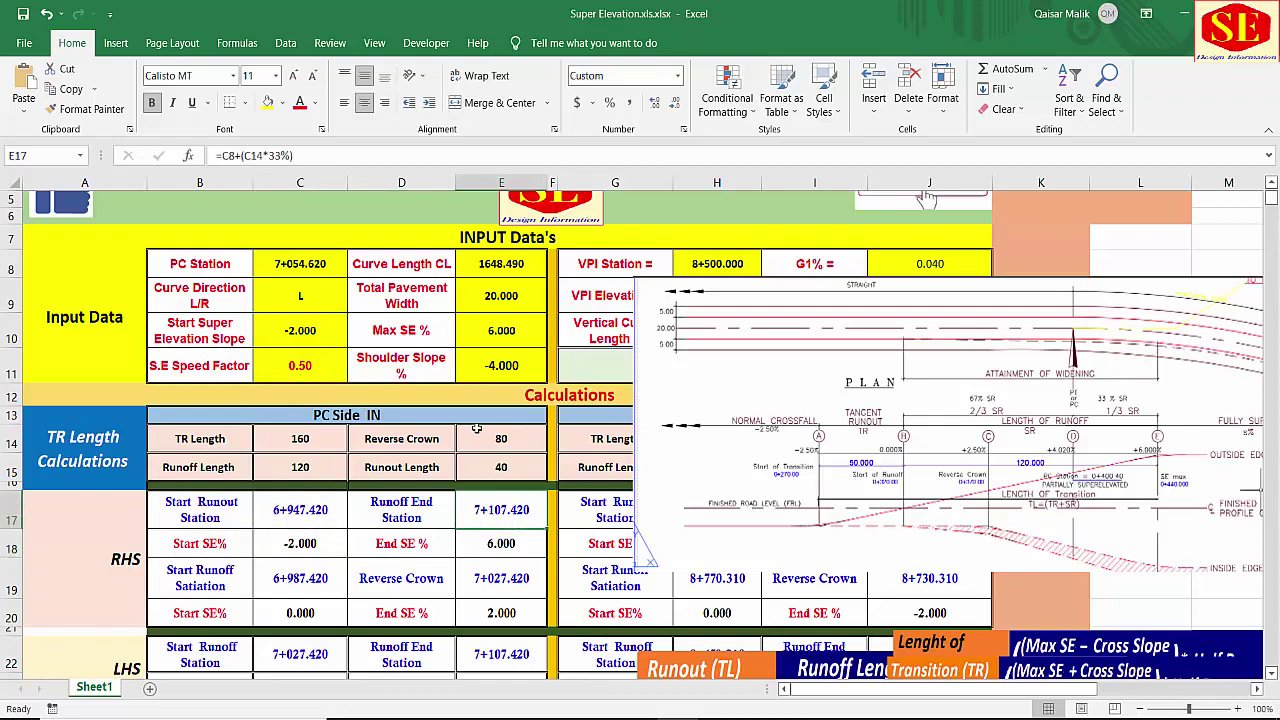
{"action": "left_click", "coordinate": [1068, 496]}
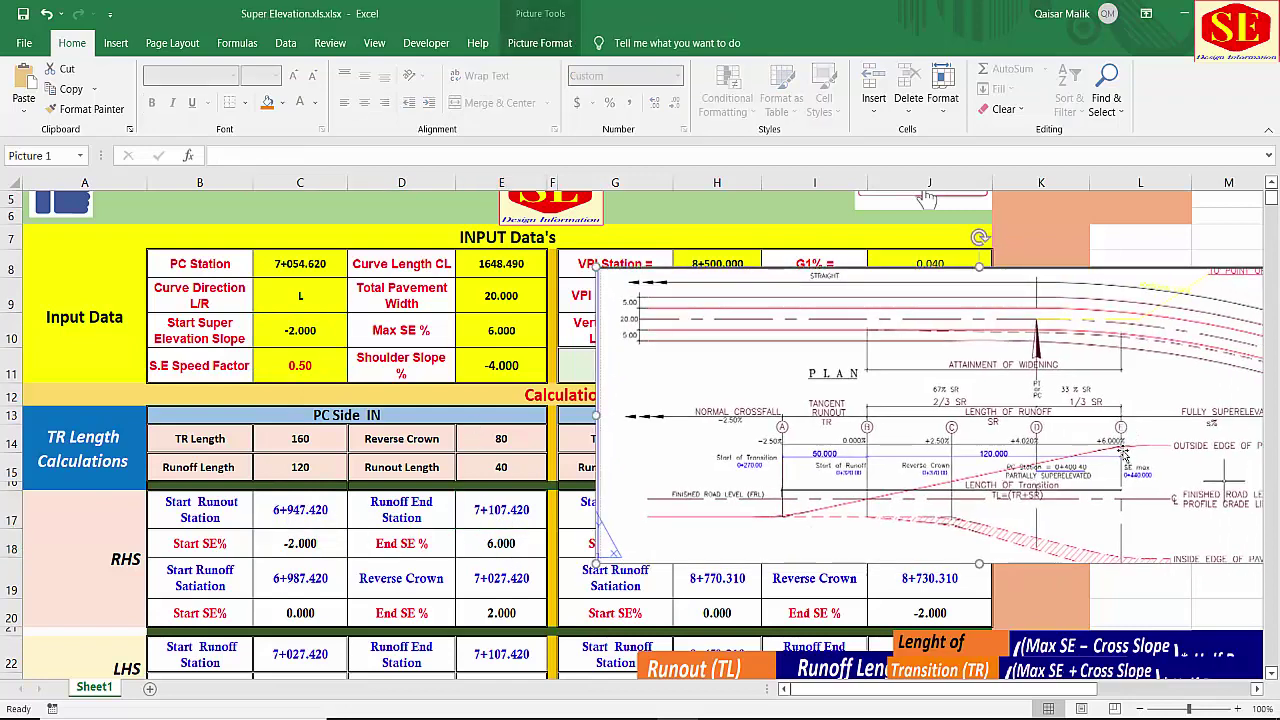
{"action": "left_click", "coordinate": [505, 543]}
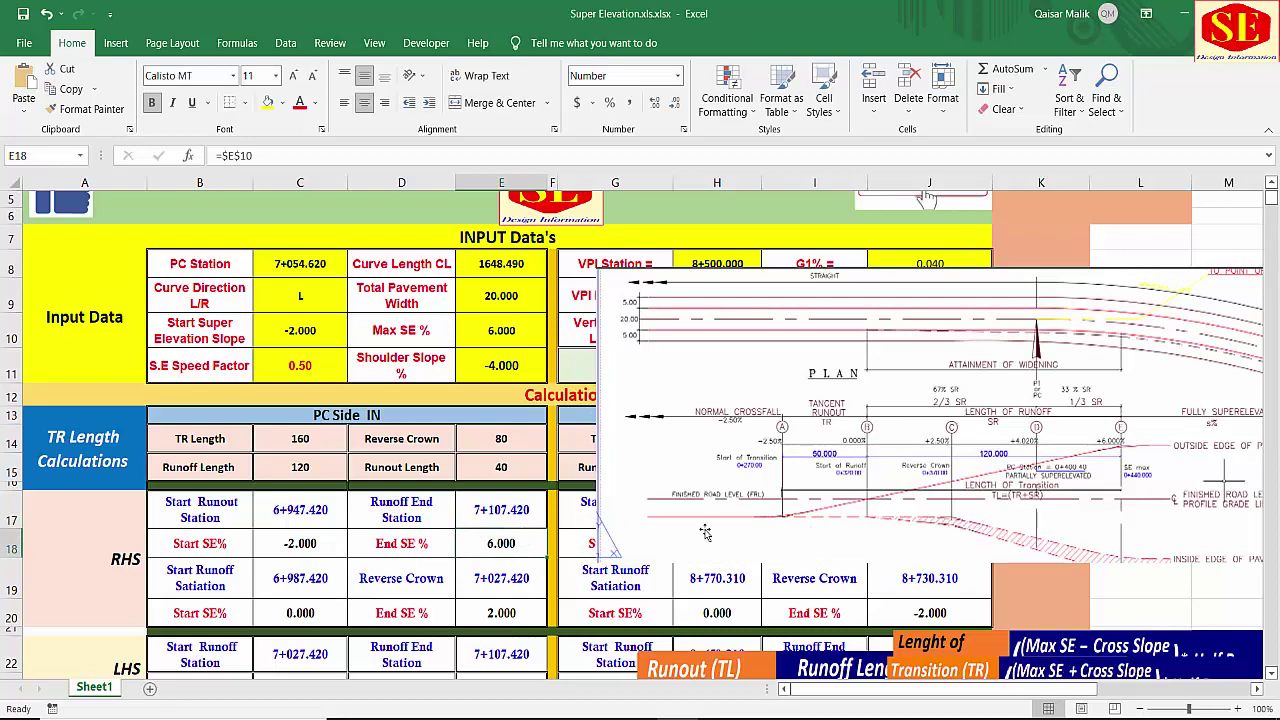
Step: Move the transition diagram higher on the sheet and inspect the RHS Start Runoff Station formula in C19 and its Start SE% in C20
{"action": "left_click_drag", "start_coordinate": [727, 505], "coordinate": [748, 449]}
{"action": "left_click", "coordinate": [213, 570]}
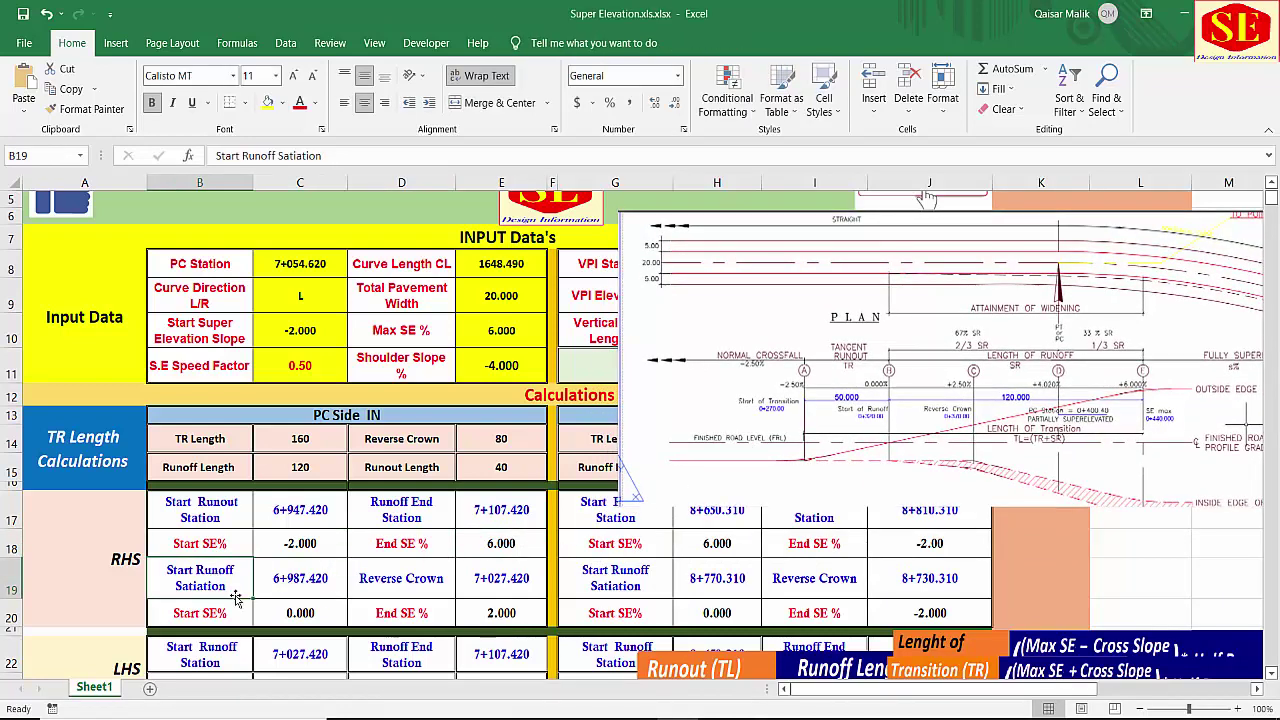
{"action": "left_click", "coordinate": [310, 586]}
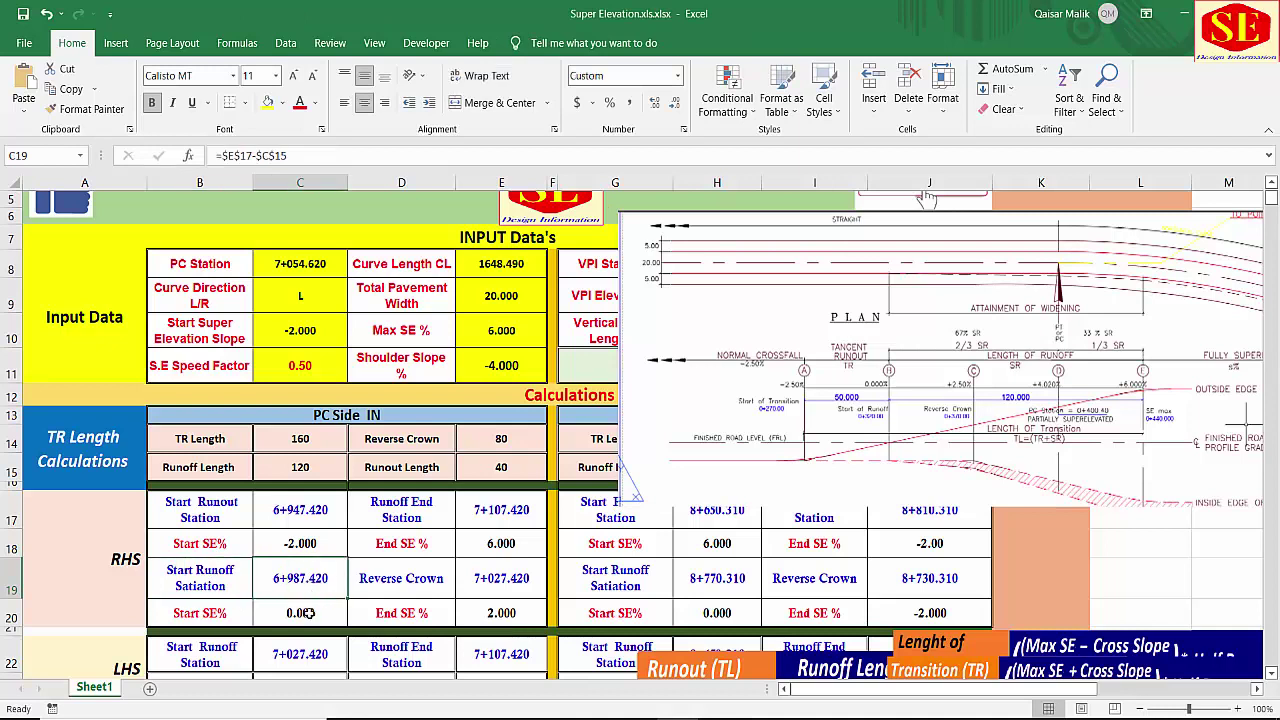
{"action": "left_click", "coordinate": [310, 612]}
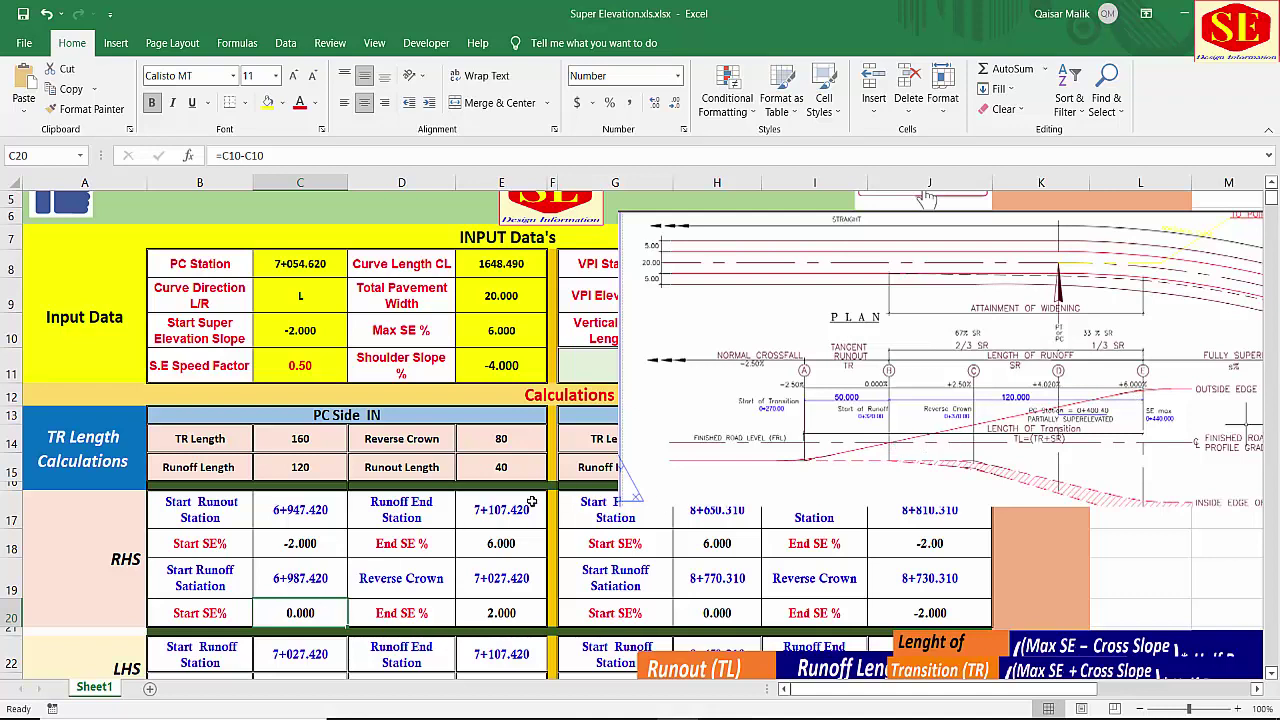
{"action": "left_click", "coordinate": [532, 502]}
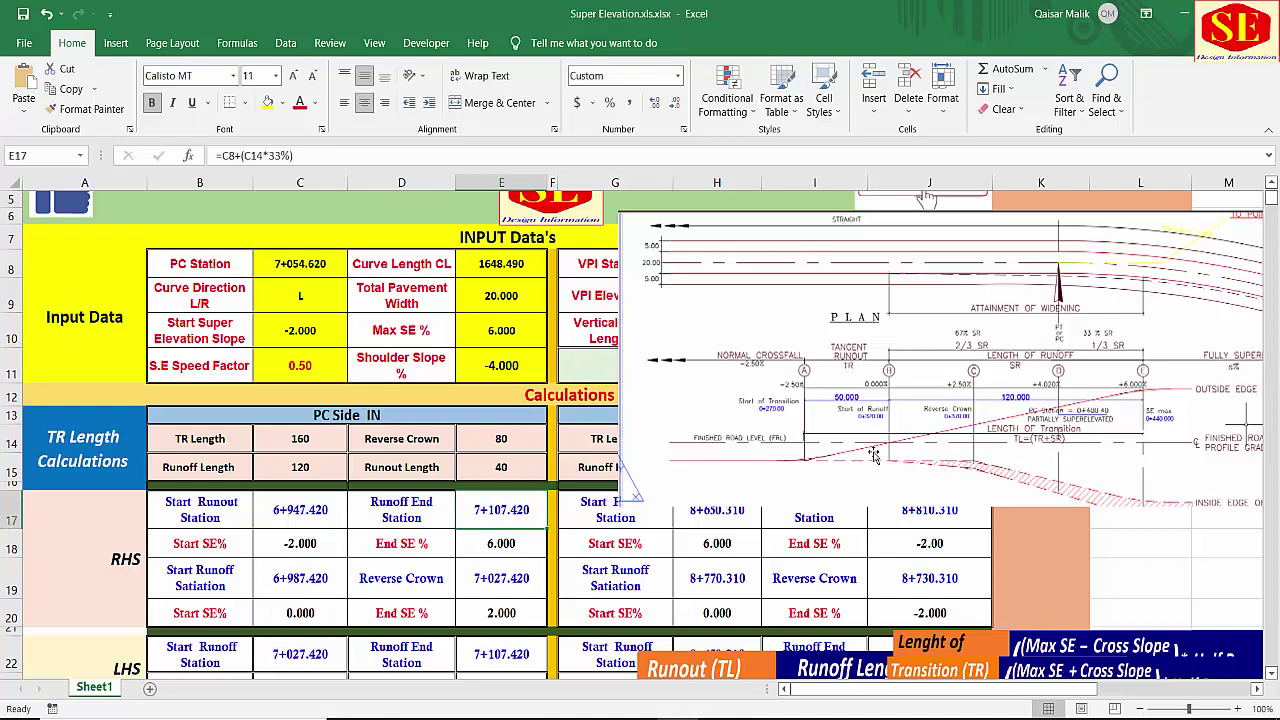
{"action": "scroll", "coordinate": [873, 455], "scroll_direction": "down", "scroll_amount": 1}
{"action": "key", "text": "Down"}
{"action": "key", "text": "Down"}
{"action": "key", "text": "Left"}
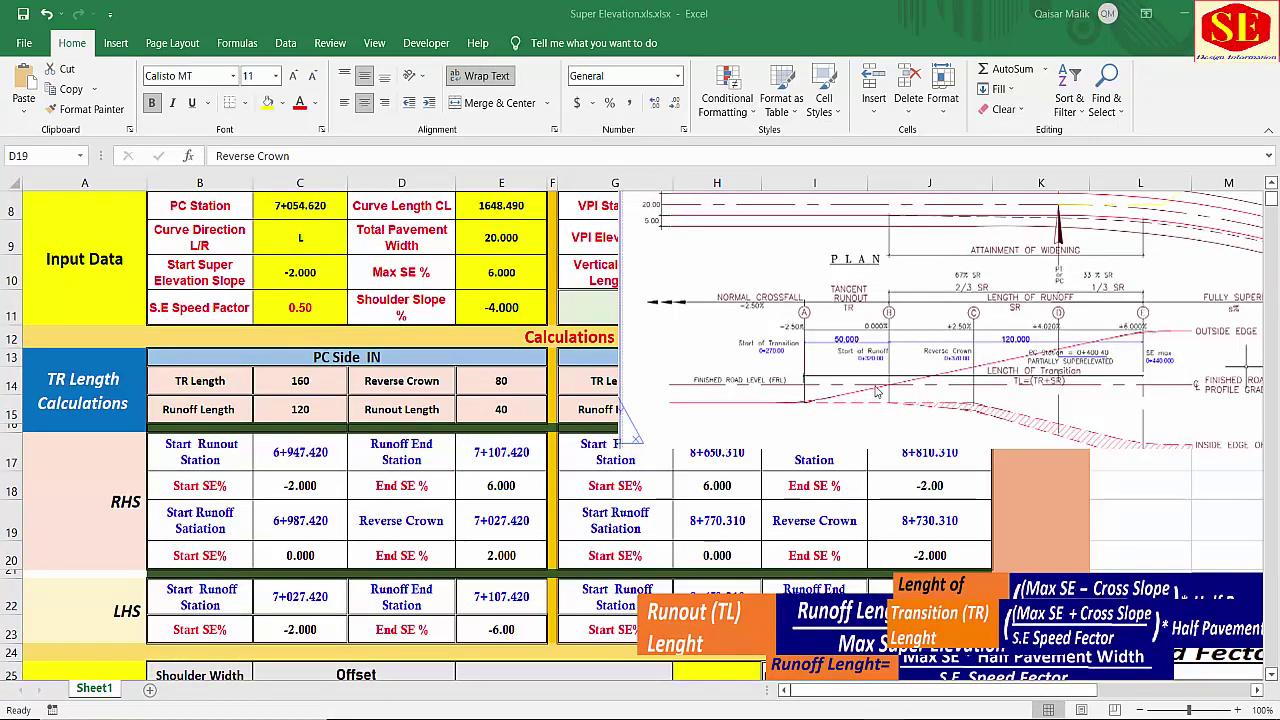
Step: Inspect the PC-side Runoff Length formula in C15 and move the Transition (TR) Length formula picture above the Reverse Crown one
{"action": "left_click", "coordinate": [400, 412]}
{"action": "left_click", "coordinate": [213, 408]}
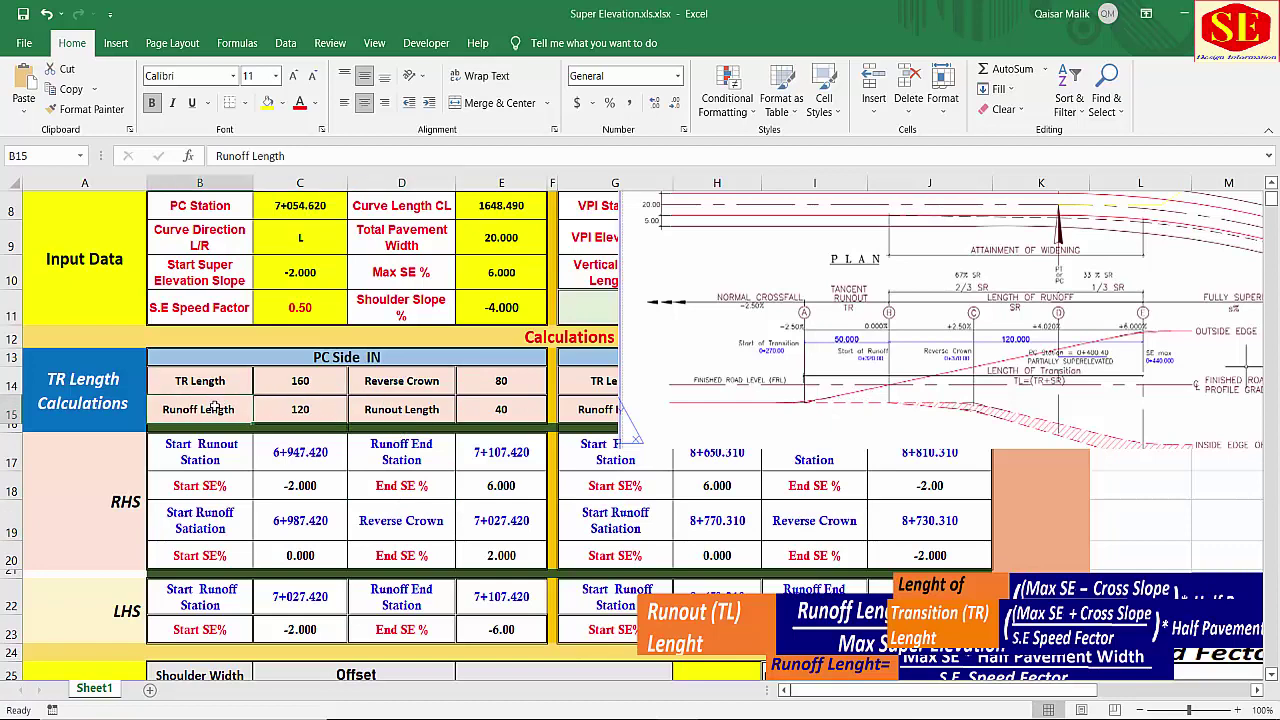
{"action": "left_click", "coordinate": [313, 412]}
{"action": "double_click", "coordinate": [326, 408]}
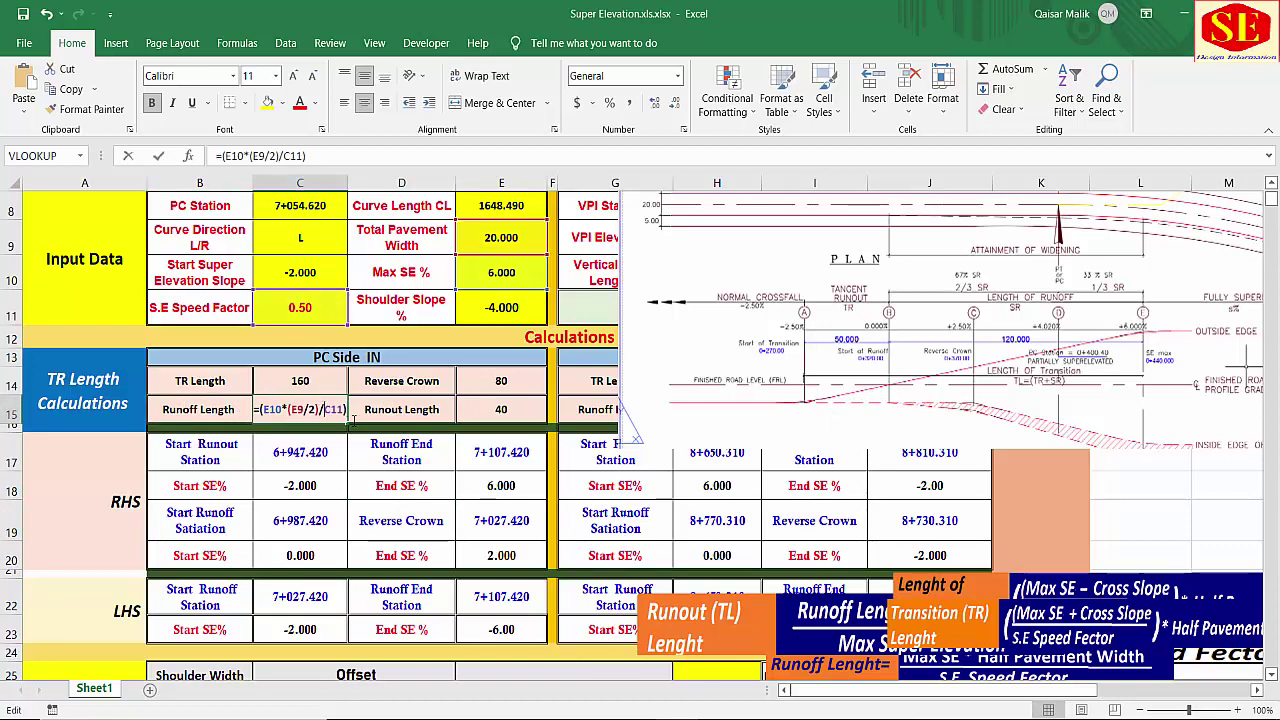
{"action": "left_click_drag", "start_coordinate": [958, 608], "coordinate": [950, 550]}
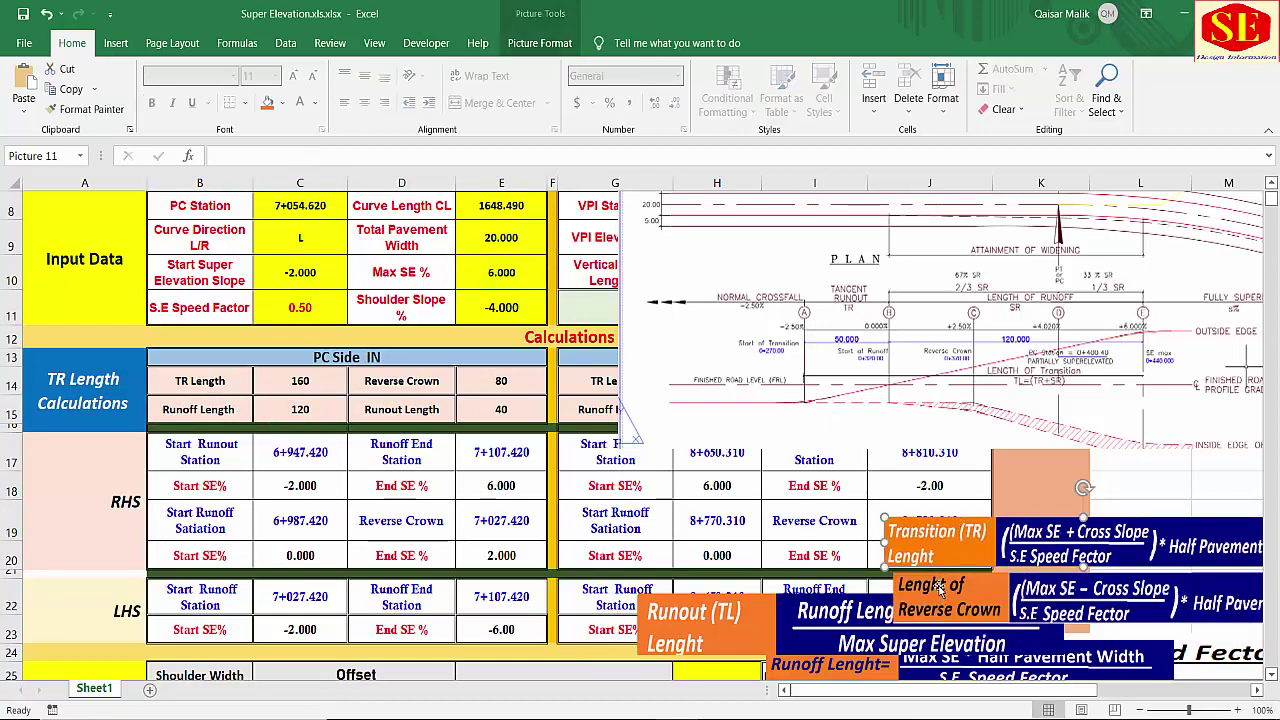
Step: Review the PC-side Runout Length formula in E15 together with the Start SE% in C20 and the Runoff Length formula in C15
{"action": "left_click", "coordinate": [401, 411]}
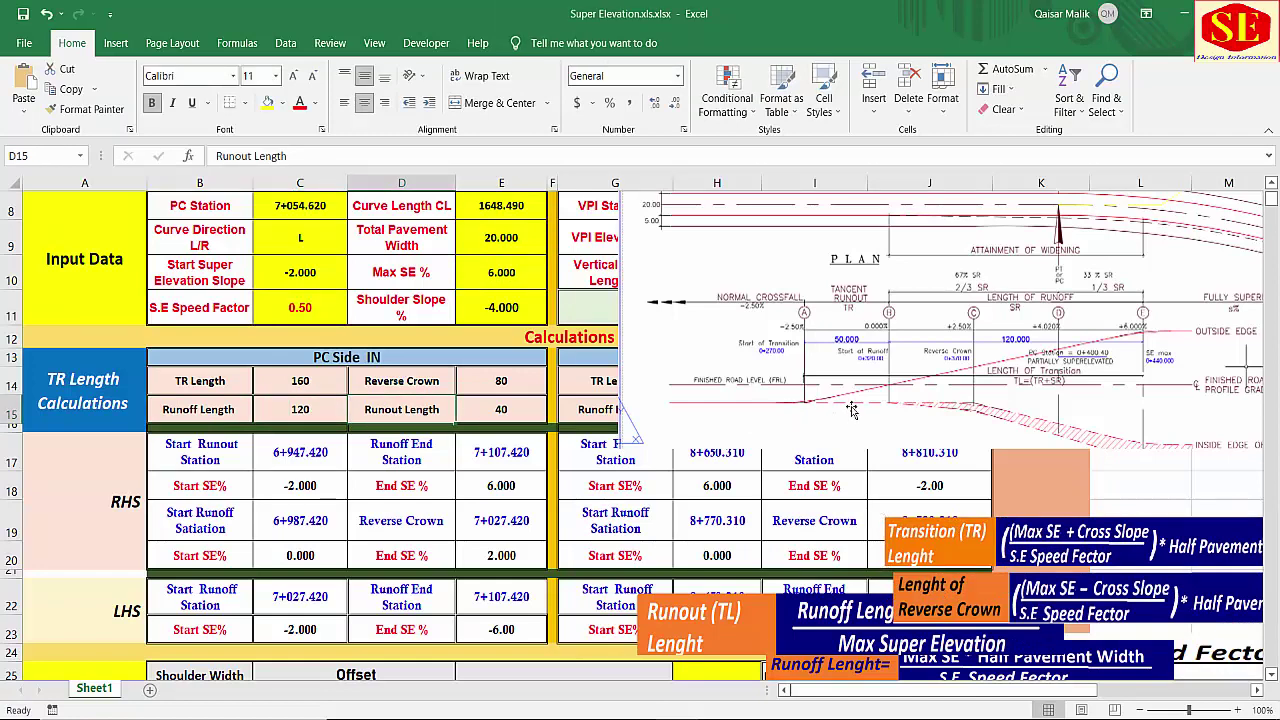
{"action": "left_click", "coordinate": [505, 409]}
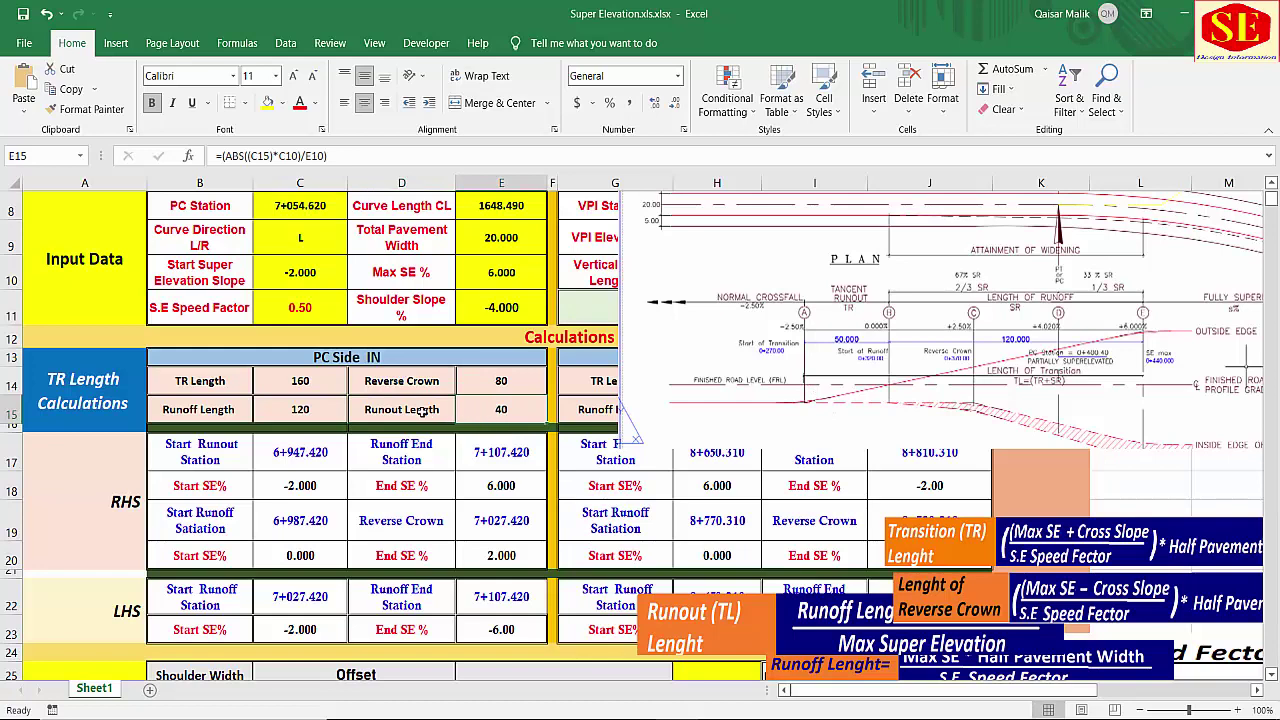
{"action": "left_click", "coordinate": [299, 555]}
{"action": "left_click", "coordinate": [502, 403]}
{"action": "left_click", "coordinate": [308, 410]}
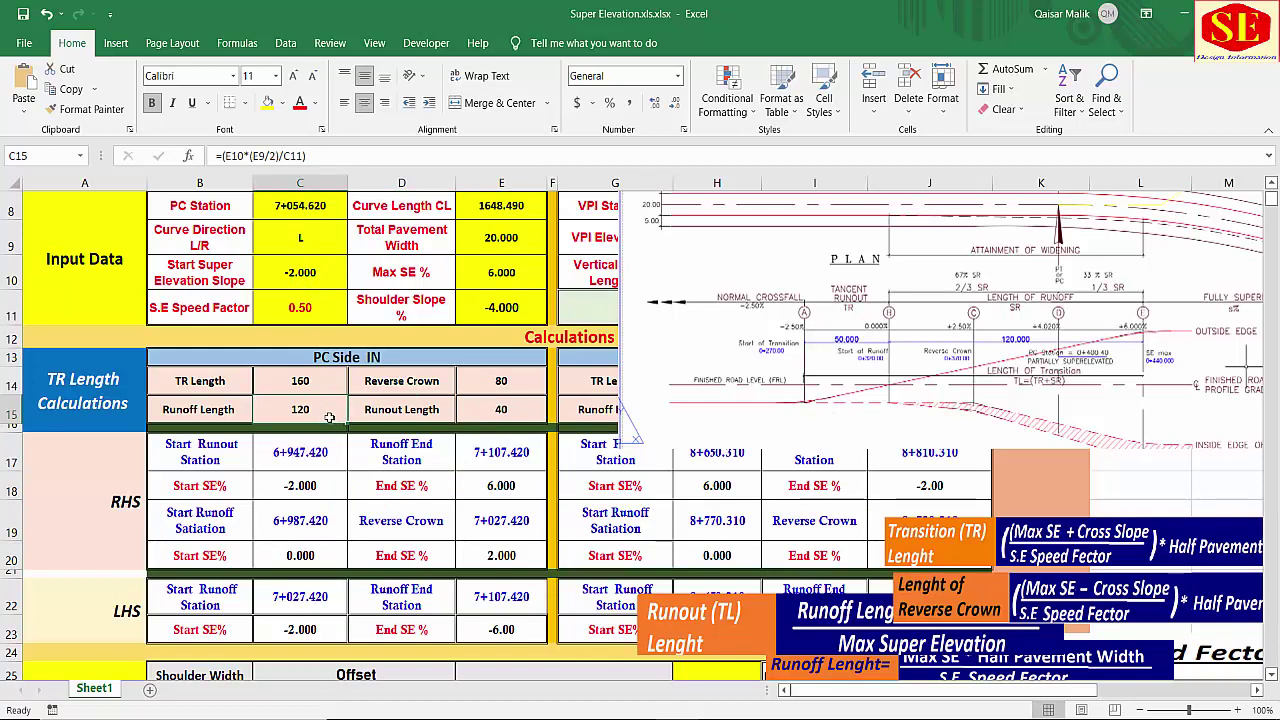
Step: Compare the End SE % in E18 with the Runoff Length in C15 and trace the cells its formula references, leaving it unedited
{"action": "left_click", "coordinate": [501, 487]}
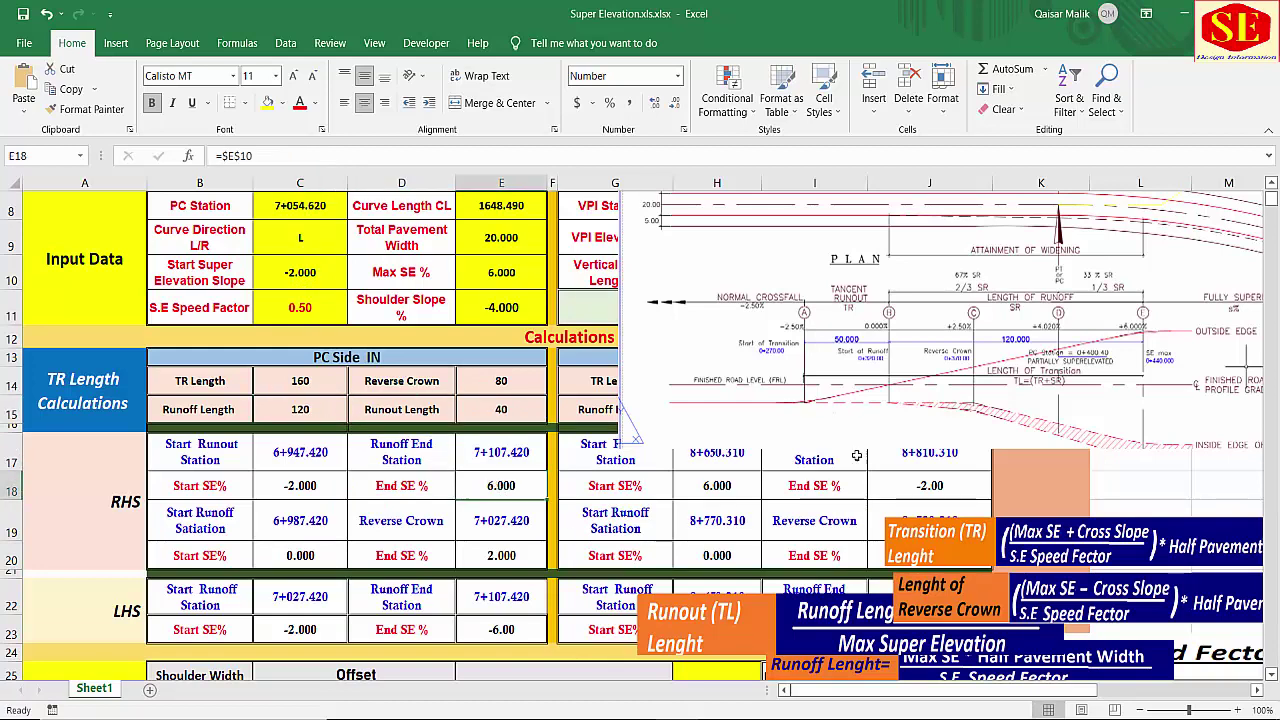
{"action": "left_click", "coordinate": [309, 412]}
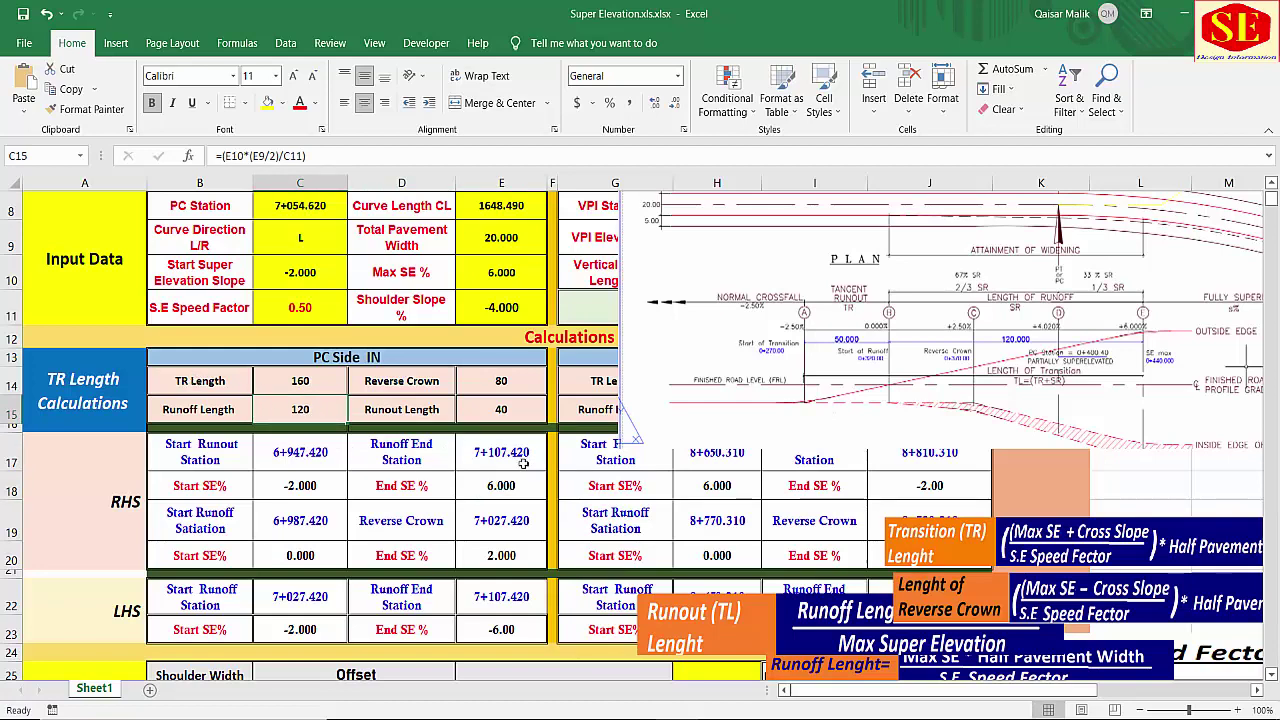
{"action": "double_click", "coordinate": [300, 410]}
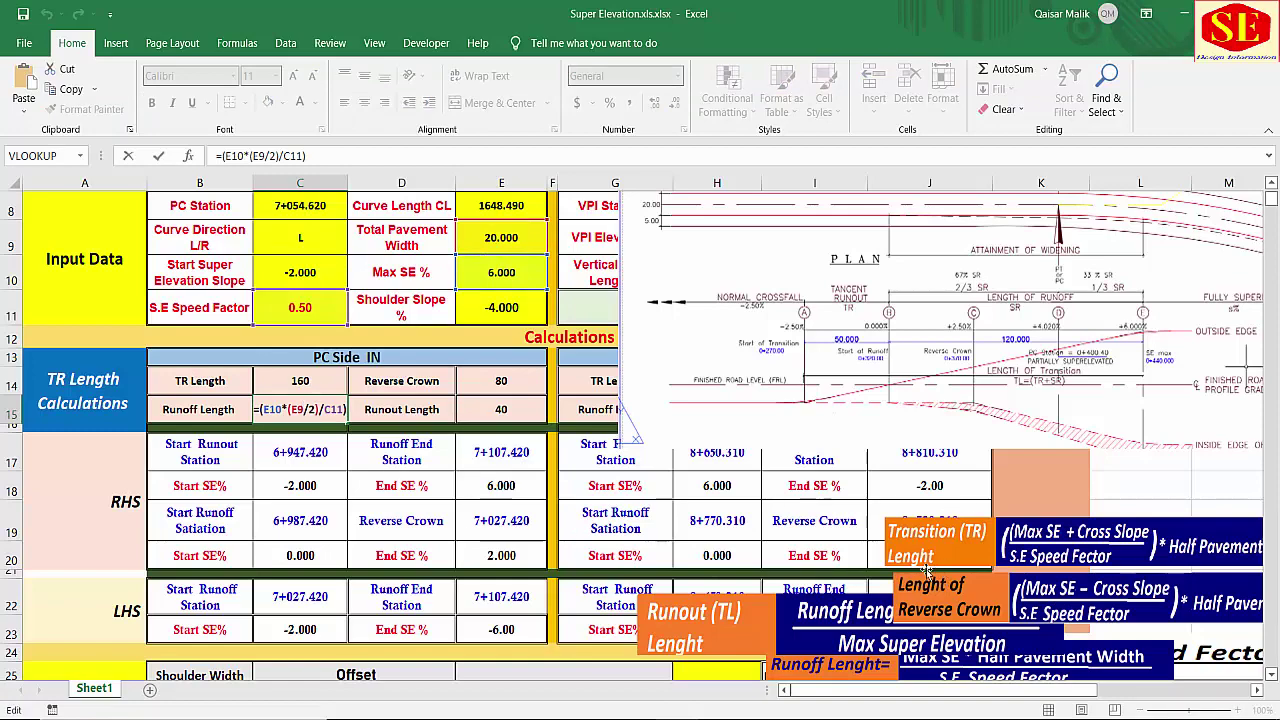
{"action": "scroll", "coordinate": [900, 560], "scroll_direction": "down", "scroll_amount": 2}
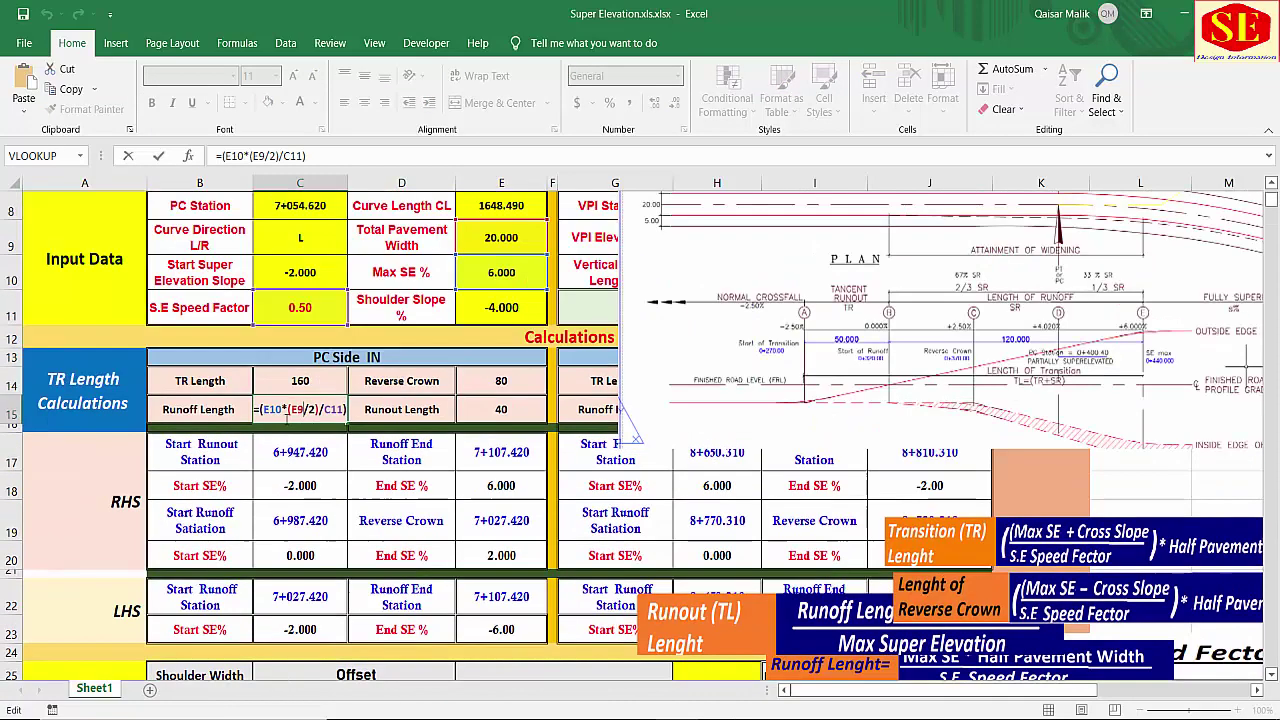
{"action": "scroll", "coordinate": [300, 410], "scroll_direction": "up", "scroll_amount": 2}
{"action": "key", "text": "Escape"}
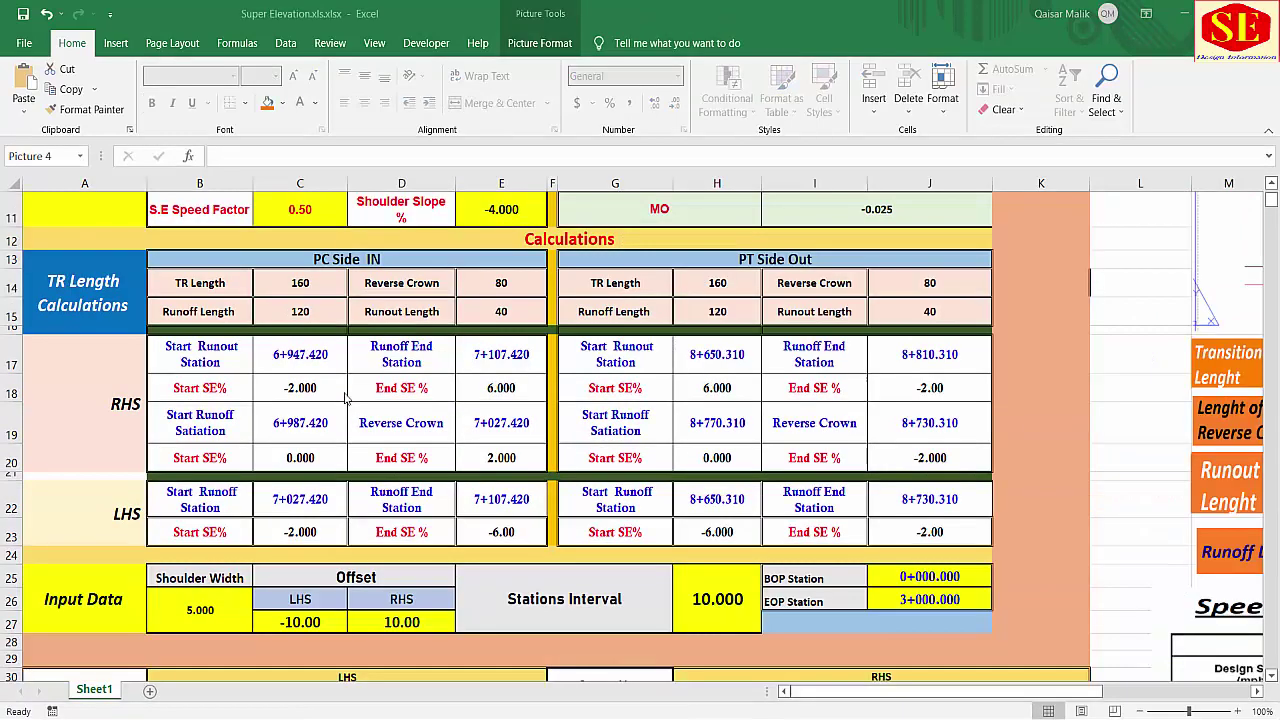
Step: Trace the references of the RHS Start Runoff Station formula in C19, and check the SE% formulas in C20 and E20
{"action": "left_click", "coordinate": [297, 427]}
{"action": "double_click", "coordinate": [297, 427]}
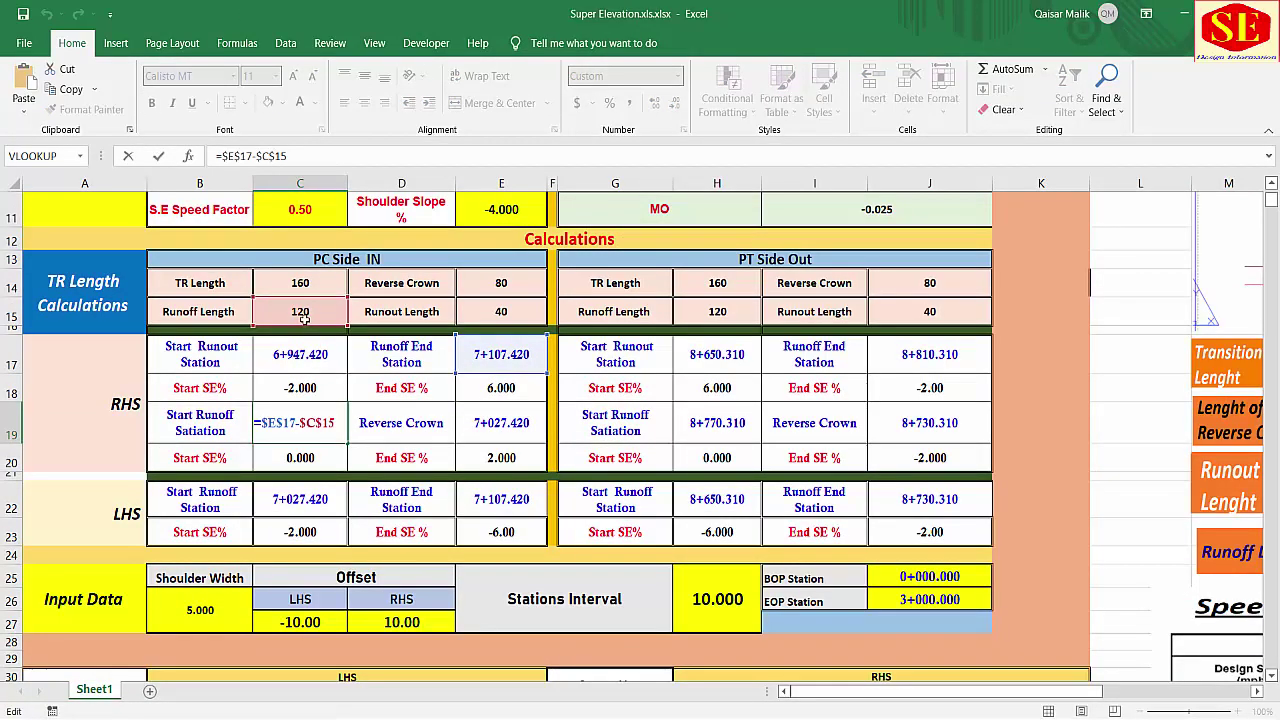
{"action": "key", "text": "Escape"}
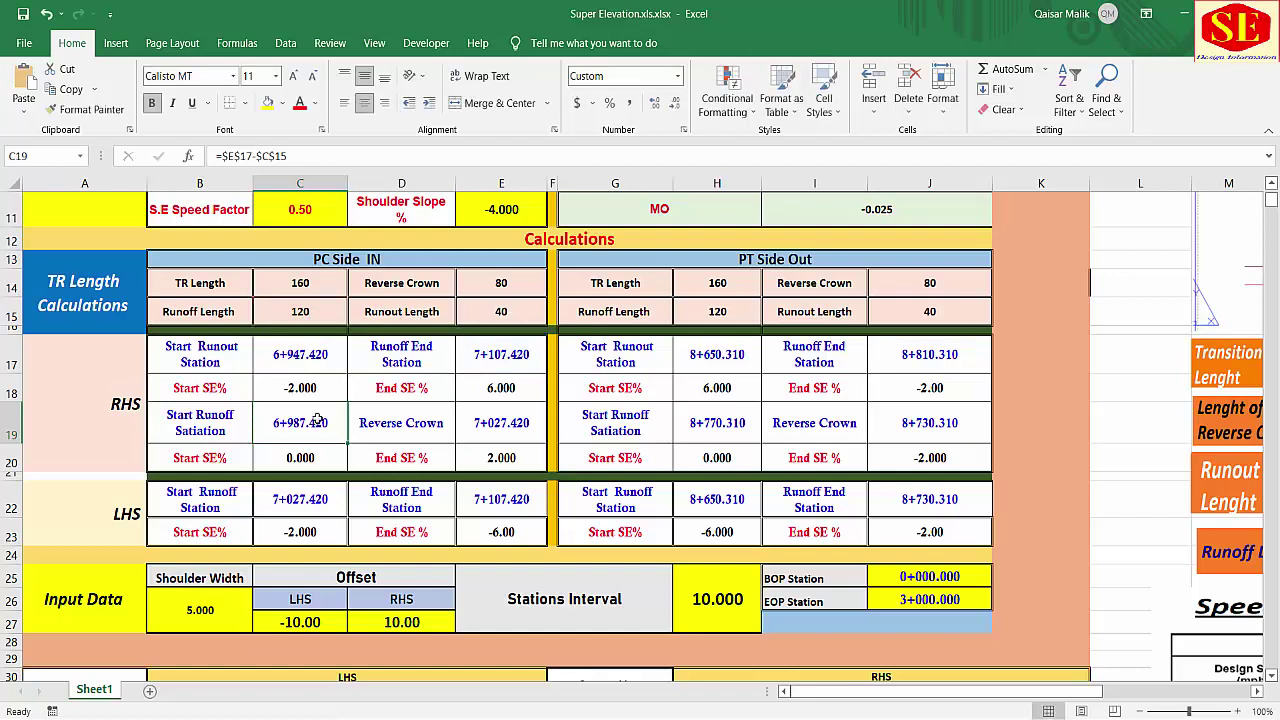
{"action": "left_click", "coordinate": [300, 457]}
{"action": "left_click", "coordinate": [501, 457]}
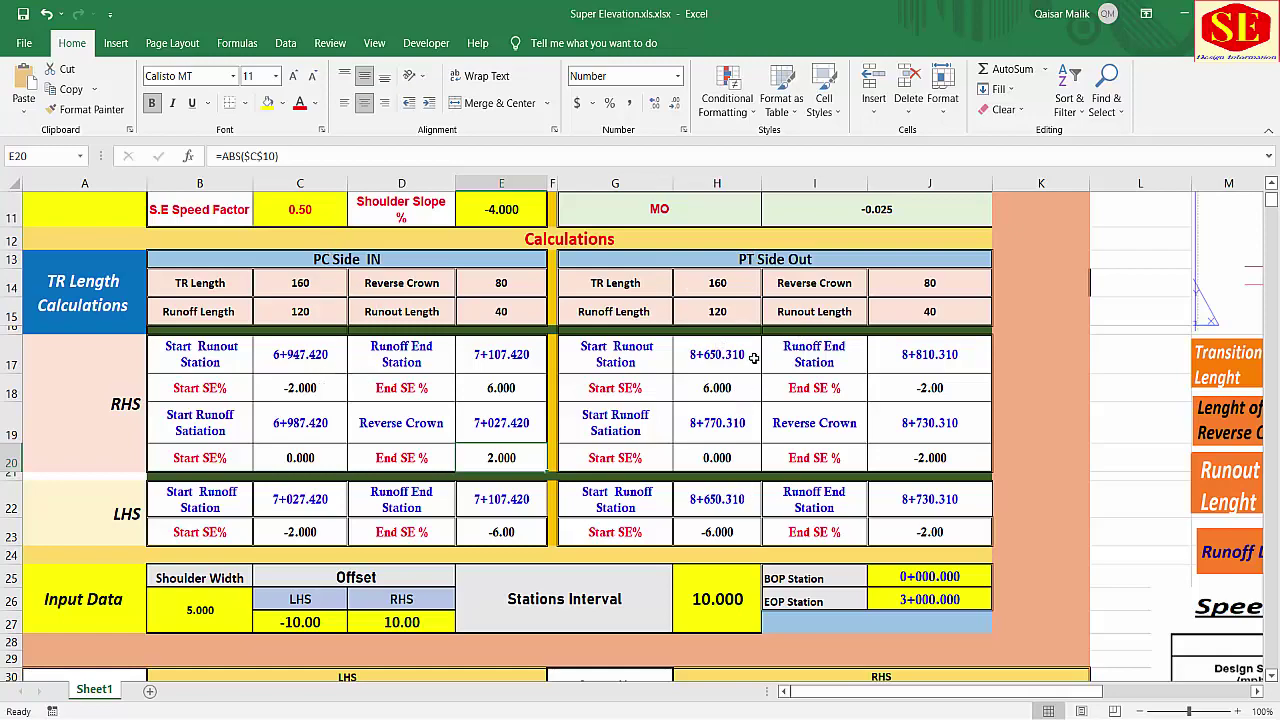
Step: Clear the PT-side Start Runout Station formula in H17 down to its equals sign
{"action": "scroll", "coordinate": [753, 357], "scroll_direction": "up", "scroll_amount": 2}
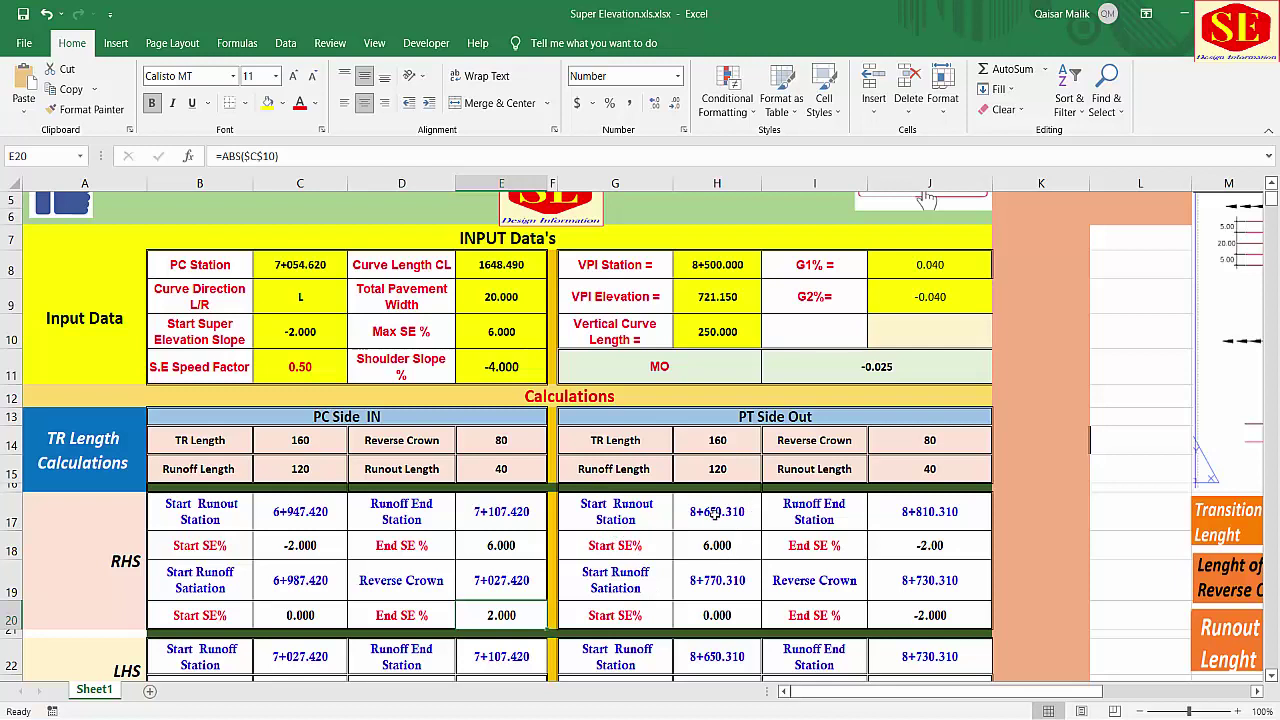
{"action": "double_click", "coordinate": [714, 513]}
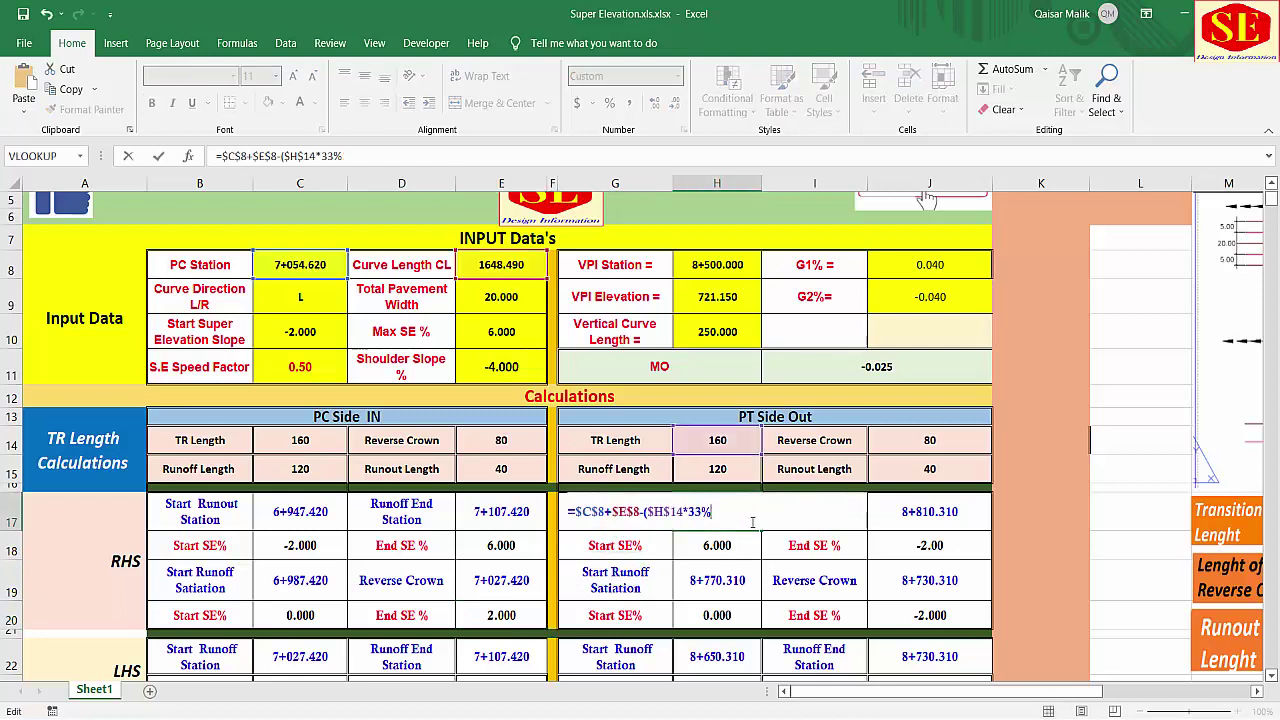
{"action": "key", "text": "BackSpace"}
{"action": "key", "text": "BackSpace"}
{"action": "key", "text": "BackSpace"}
{"action": "key", "text": "BackSpace"}
{"action": "key", "text": "BackSpace"}
{"action": "key", "text": "BackSpace"}
{"action": "key", "text": "BackSpace"}
{"action": "key", "text": "BackSpace"}
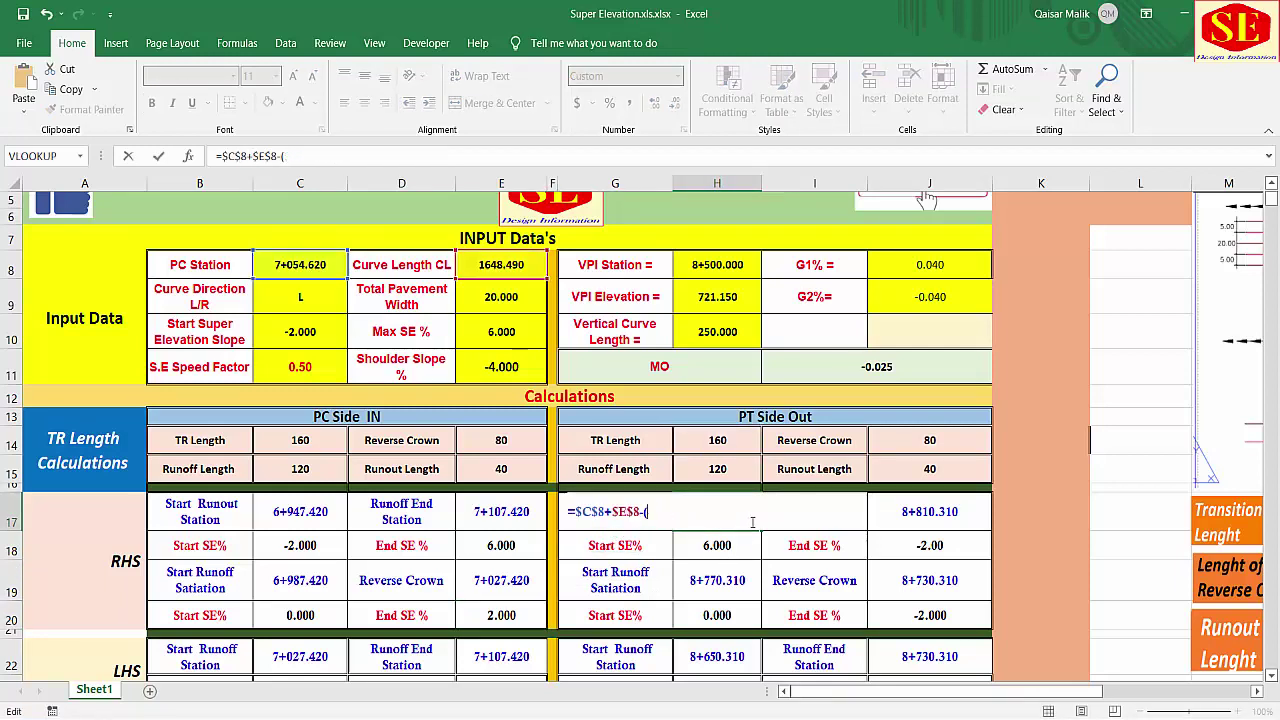
{"action": "key", "text": "BackSpace"}
{"action": "key", "text": "BackSpace"}
{"action": "key", "text": "BackSpace"}
{"action": "key", "text": "BackSpace"}
{"action": "key", "text": "BackSpace"}
{"action": "key", "text": "BackSpace"}
{"action": "key", "text": "BackSpace"}
{"action": "key", "text": "BackSpace"}
{"action": "key", "text": "BackSpace"}
{"action": "key", "text": "BackSpace"}
{"action": "key", "text": "BackSpace"}
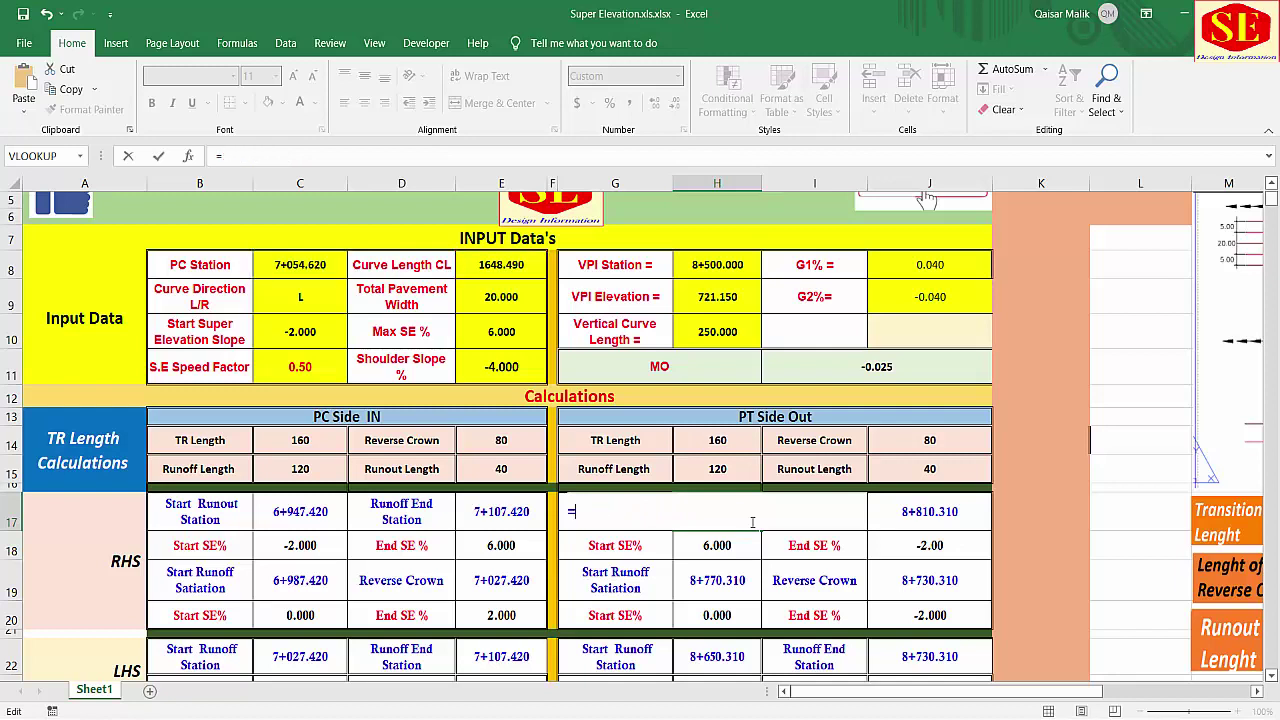
Step: Rebuild the H17 formula as PC Station plus Curve Length, =C8+E8, accepting the suggested formula correction
{"action": "left_click", "coordinate": [291, 268]}
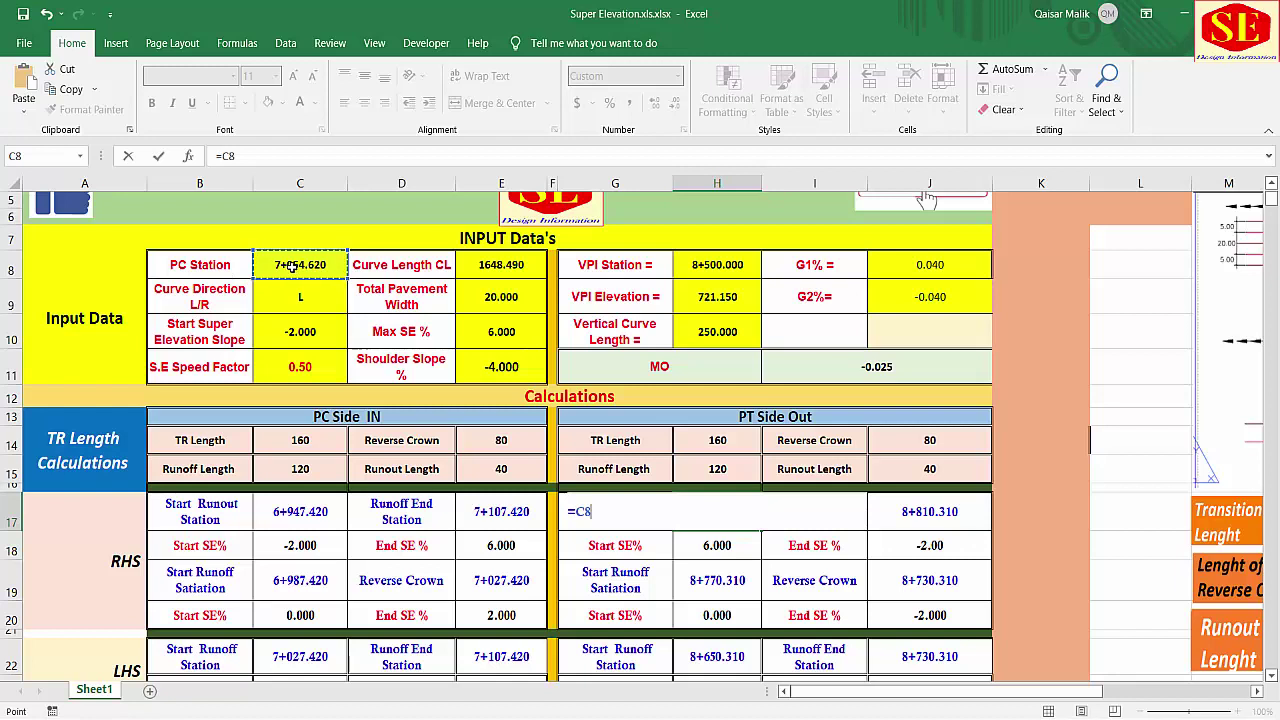
{"action": "type", "text": "+"}
{"action": "left_click", "coordinate": [516, 263]}
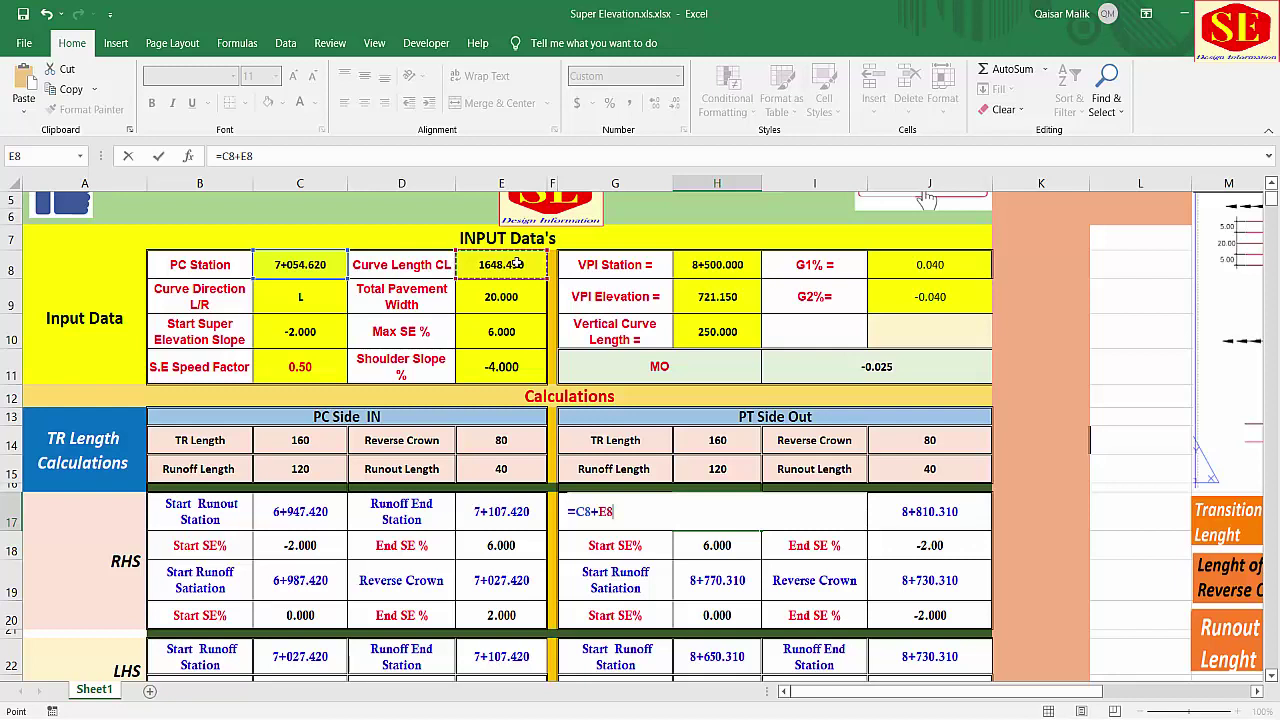
{"action": "type", "text": "-"}
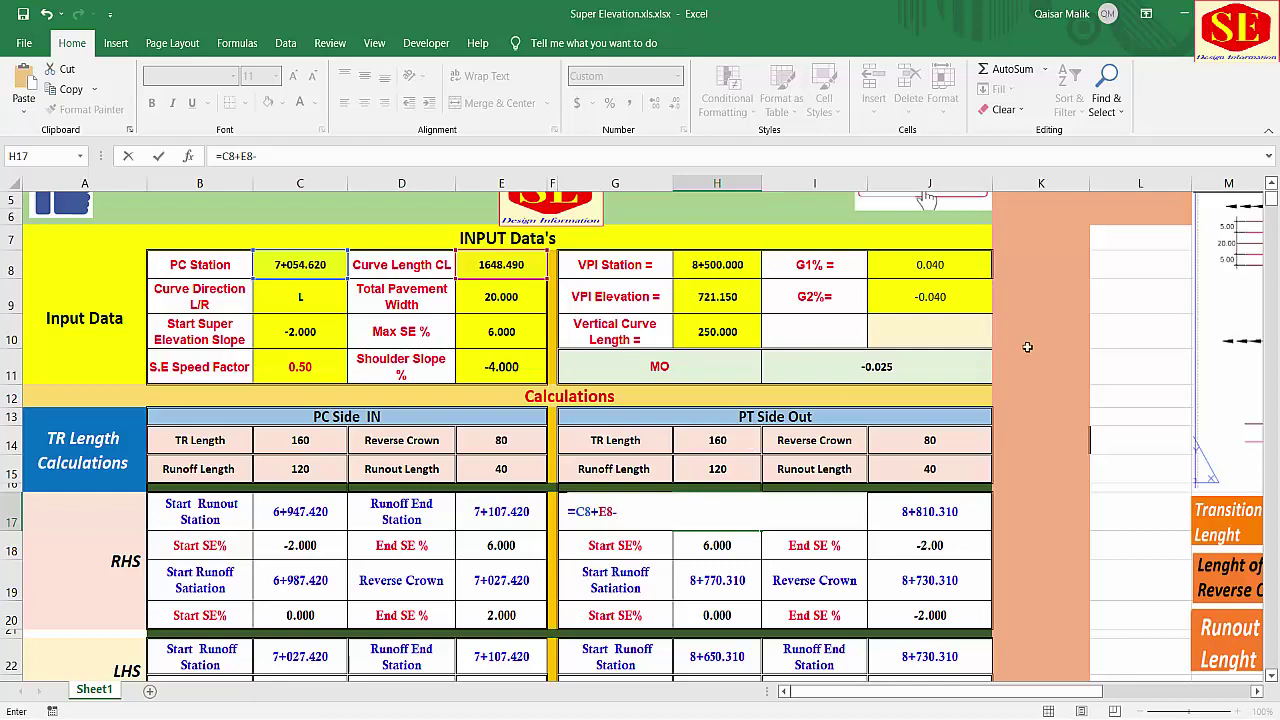
{"action": "left_click", "coordinate": [1219, 302]}
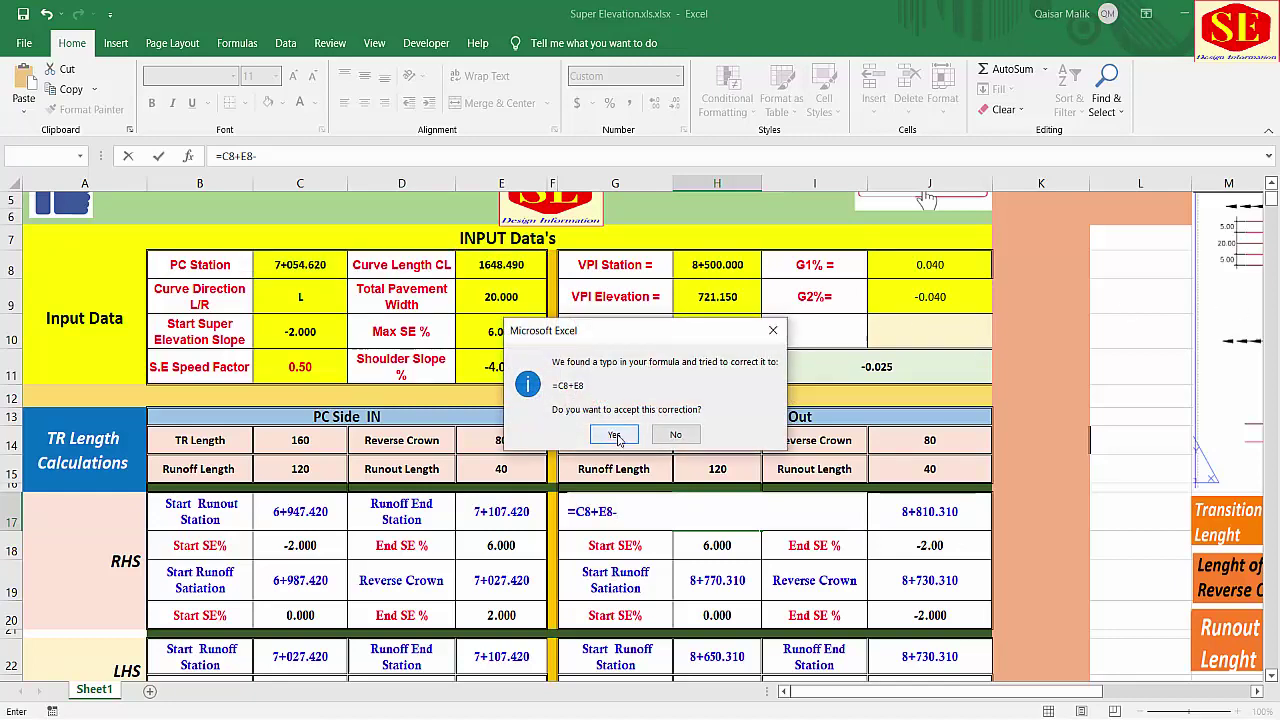
{"action": "key", "text": "Return"}
Step: Reposition the superelevation plan diagram so it starts at column K, and trace the cells referenced by the formula in H17
{"action": "left_click_drag", "start_coordinate": [1240, 340], "coordinate": [895, 340]}
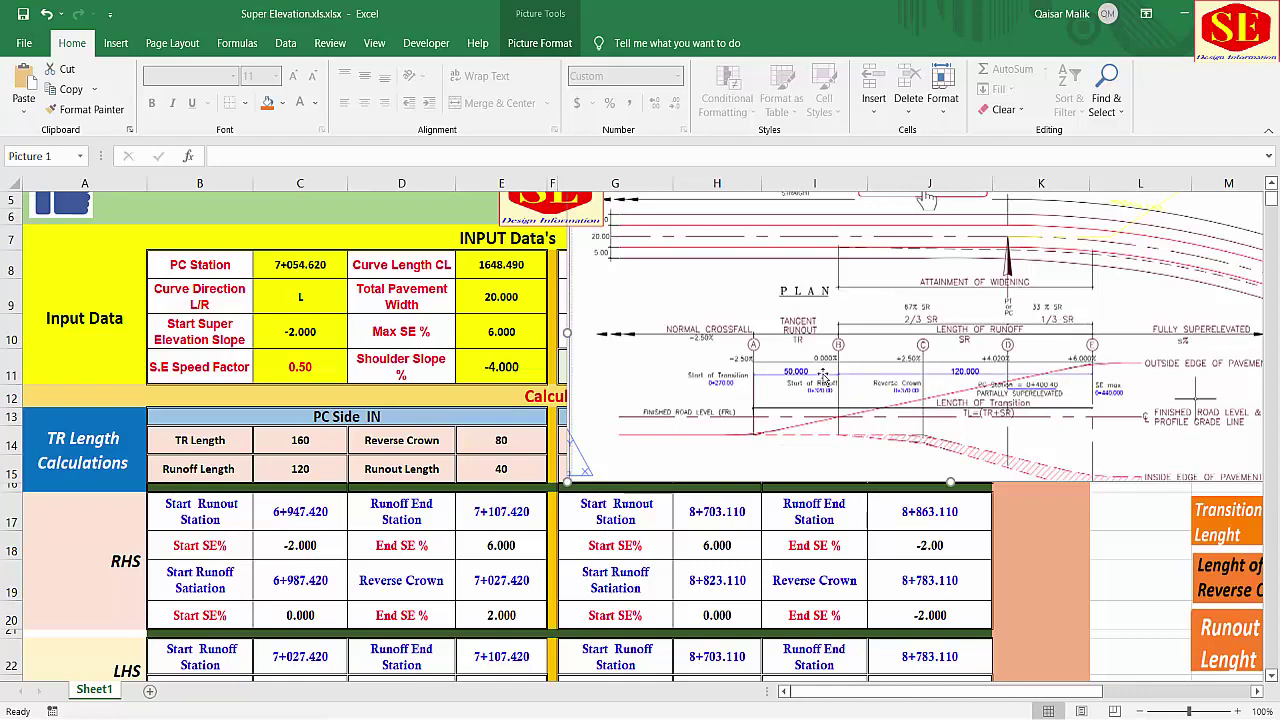
{"action": "left_click_drag", "start_coordinate": [683, 375], "coordinate": [1115, 375]}
{"action": "left_click", "coordinate": [729, 511]}
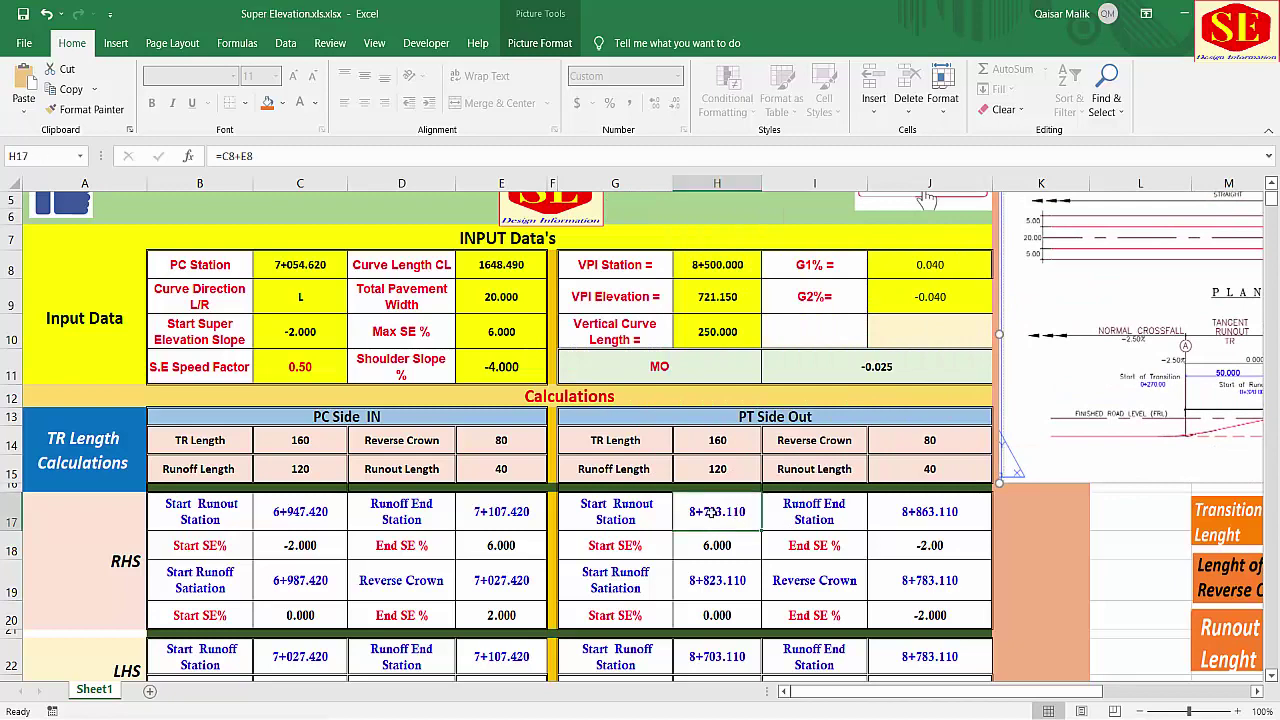
{"action": "double_click", "coordinate": [729, 511]}
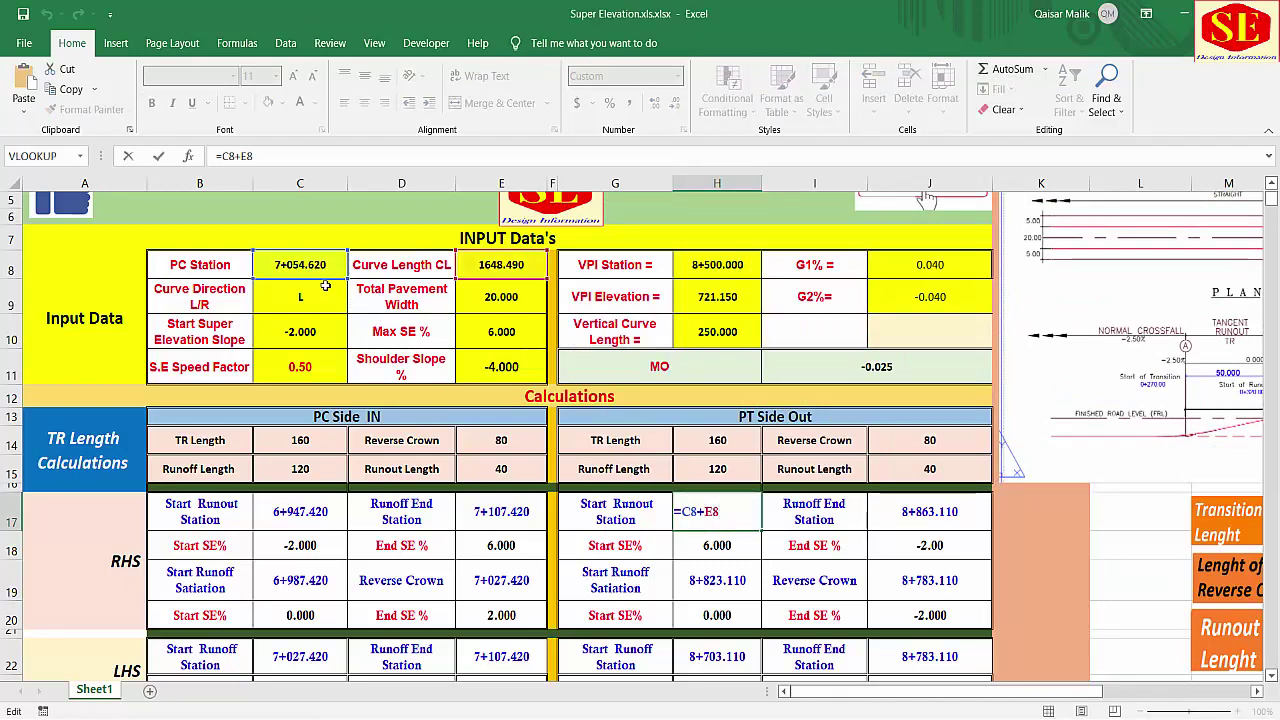
{"action": "key", "text": "Return"}
{"action": "left_click", "coordinate": [716, 510]}
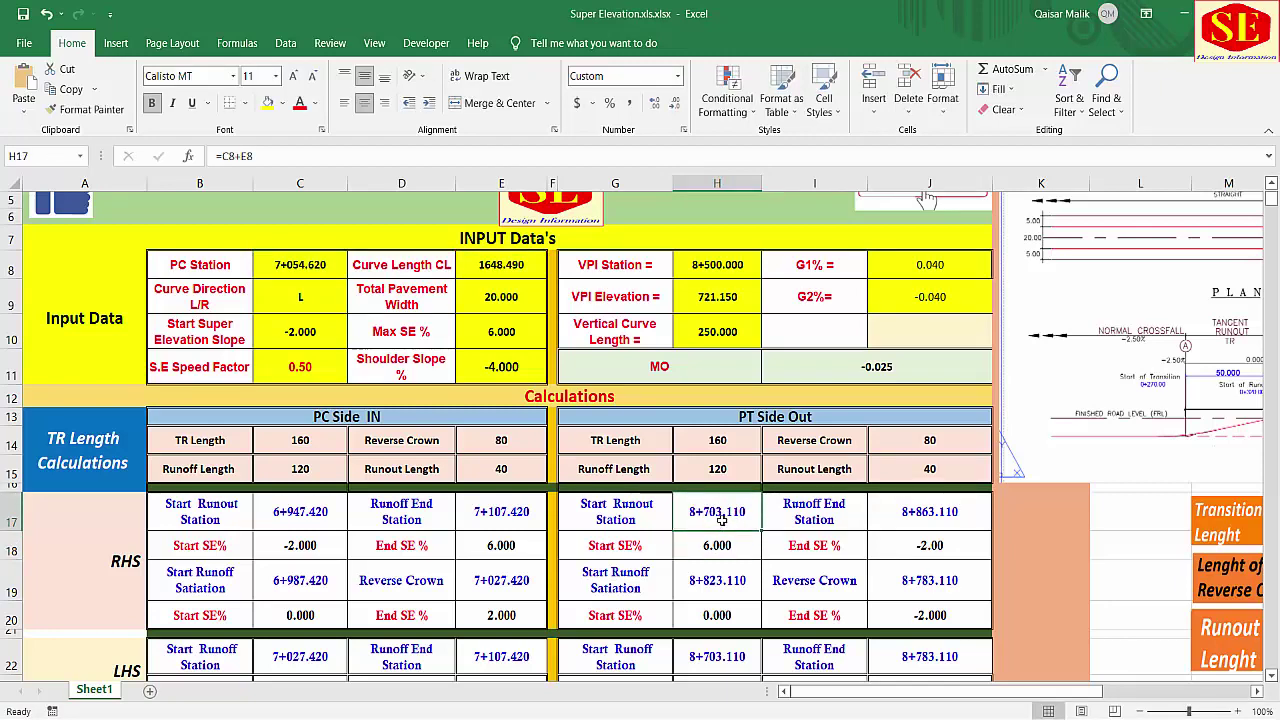
Step: Extend the H17 formula to subtract 33% of the PT-side TR Length, giving =C8+E8-(H14*33%)
{"action": "double_click", "coordinate": [723, 513]}
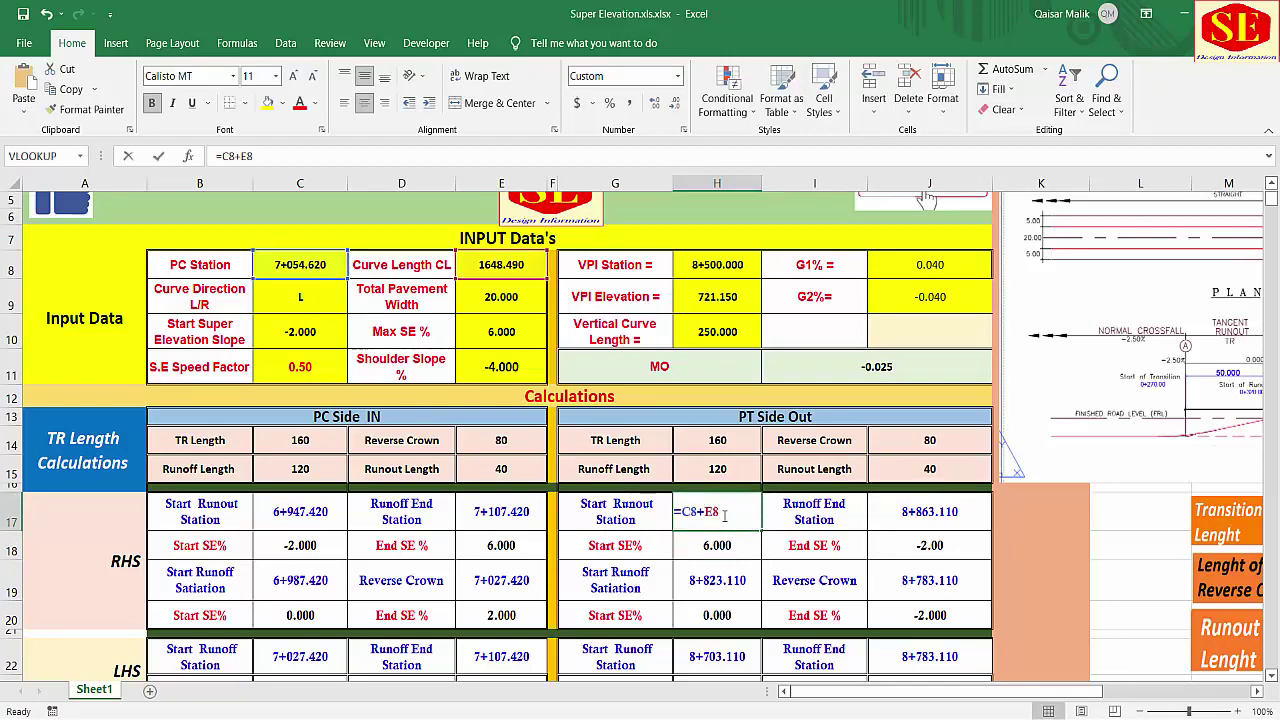
{"action": "type", "text": "-("}
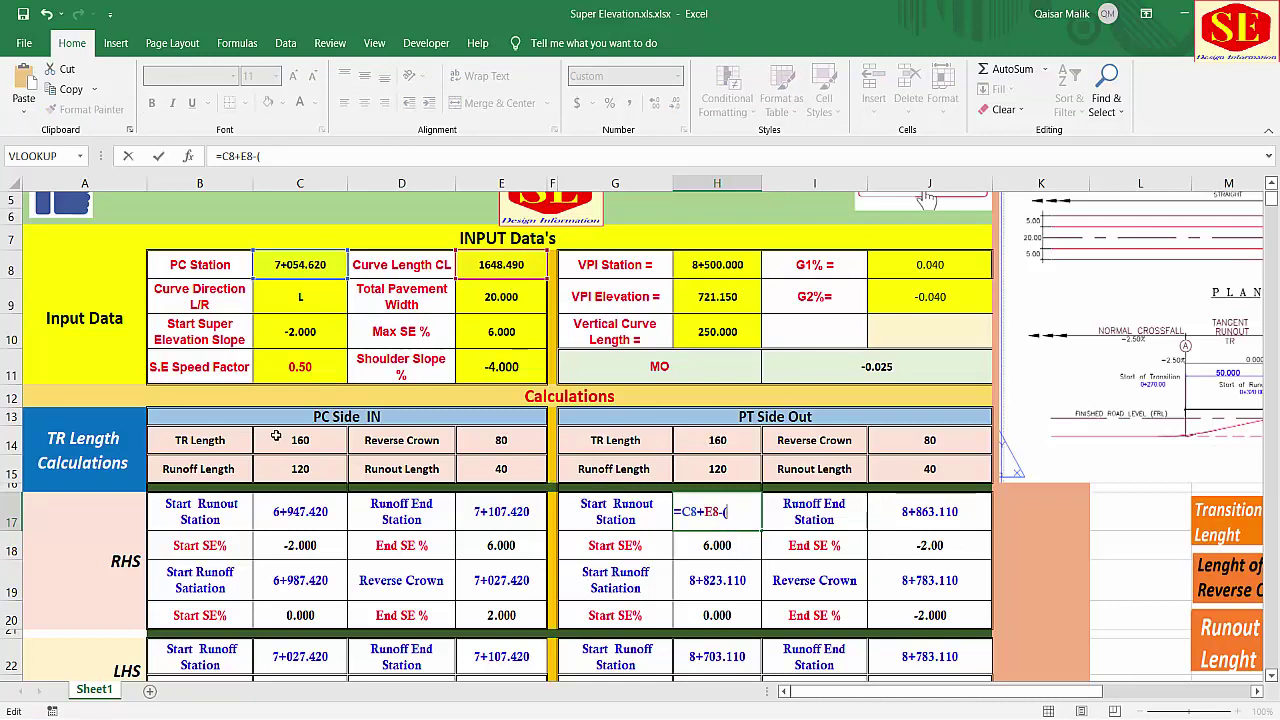
{"action": "left_click", "coordinate": [720, 440]}
{"action": "type", "text": "*3"}
{"action": "key", "text": "Return"}
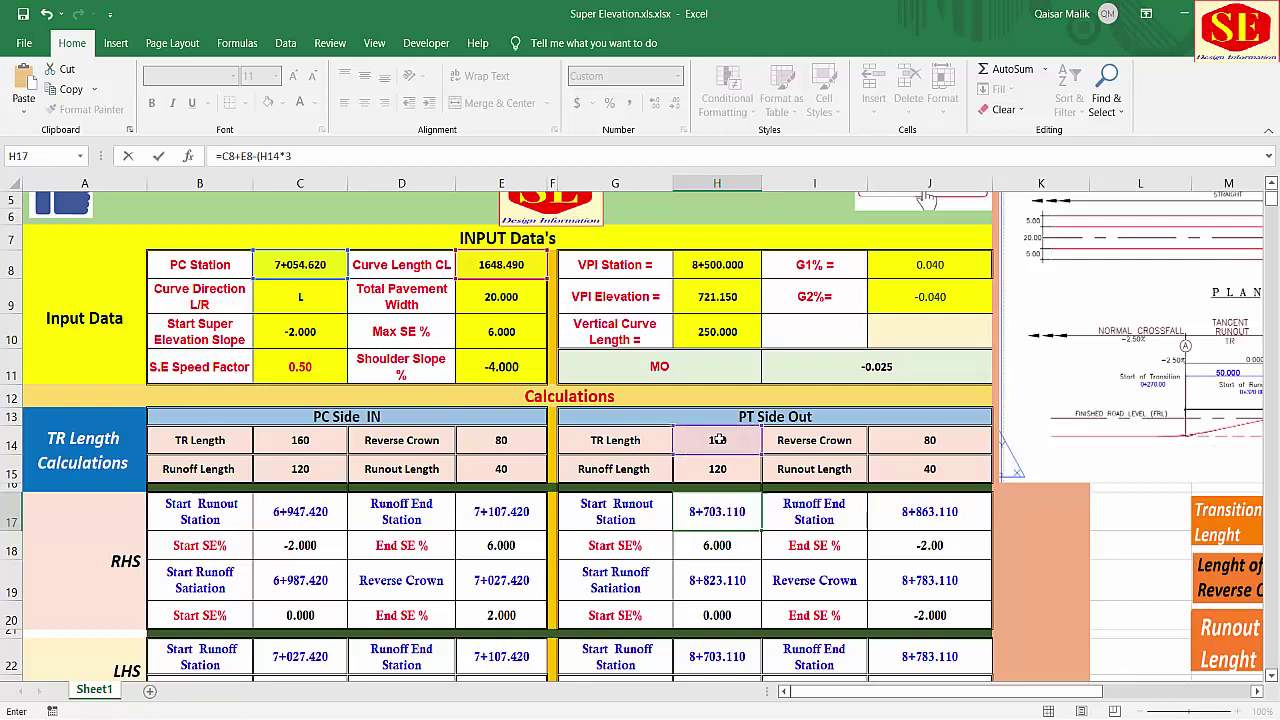
{"action": "type", "text": "3"}
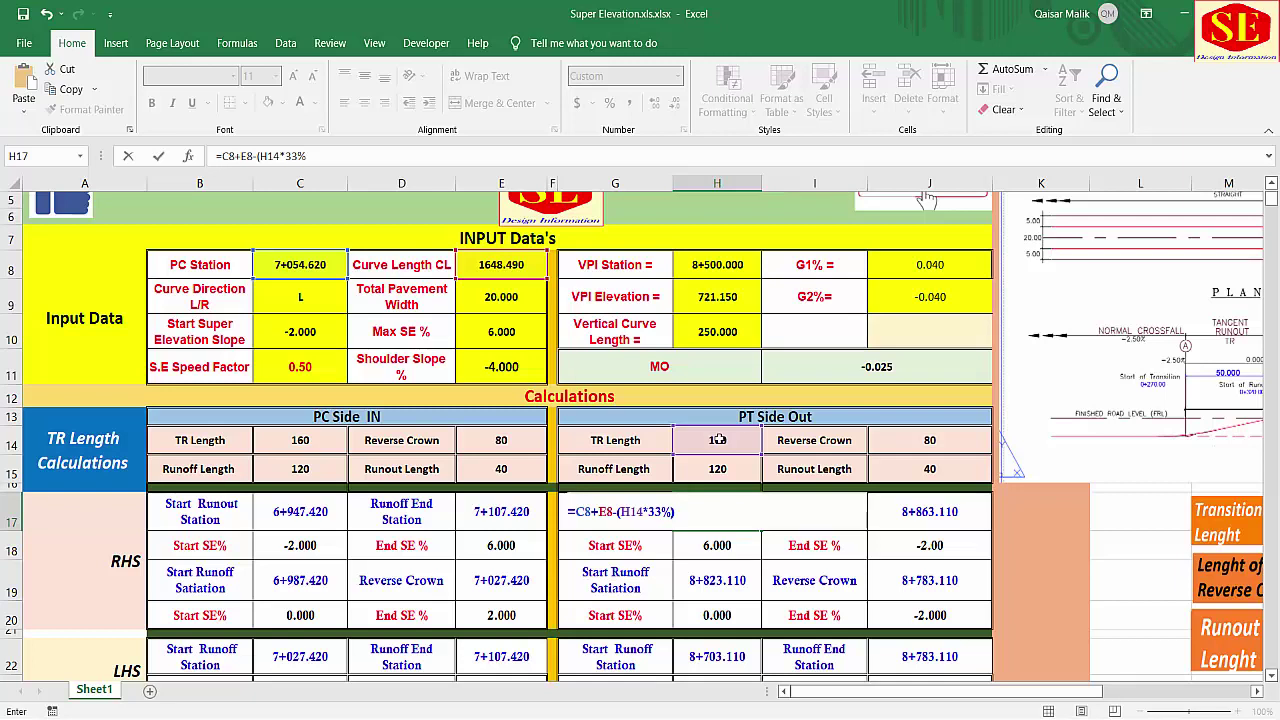
{"action": "type", "text": "%)"}
{"action": "key", "text": "Return"}
{"action": "left_click", "coordinate": [718, 512]}
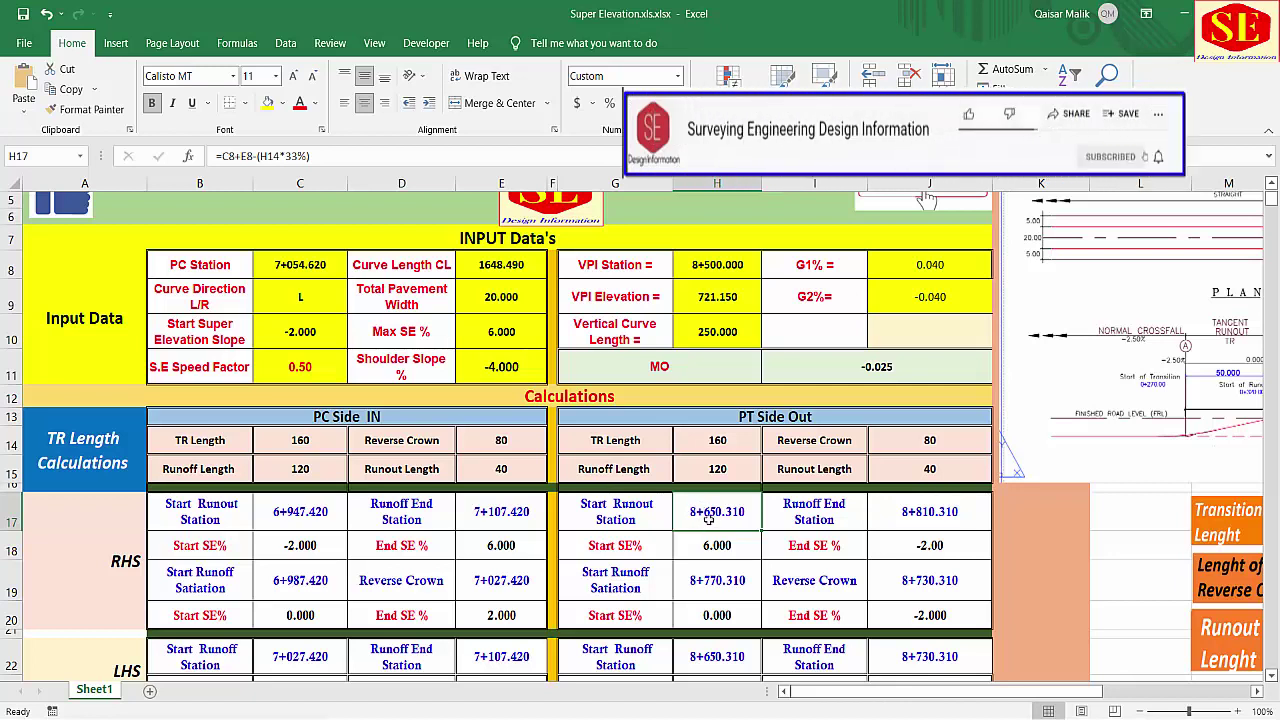
Step: Compare the PC-side Runoff End Station formula in E17 with the PT-side Start Runout Station formula in H17
{"action": "left_click", "coordinate": [485, 516]}
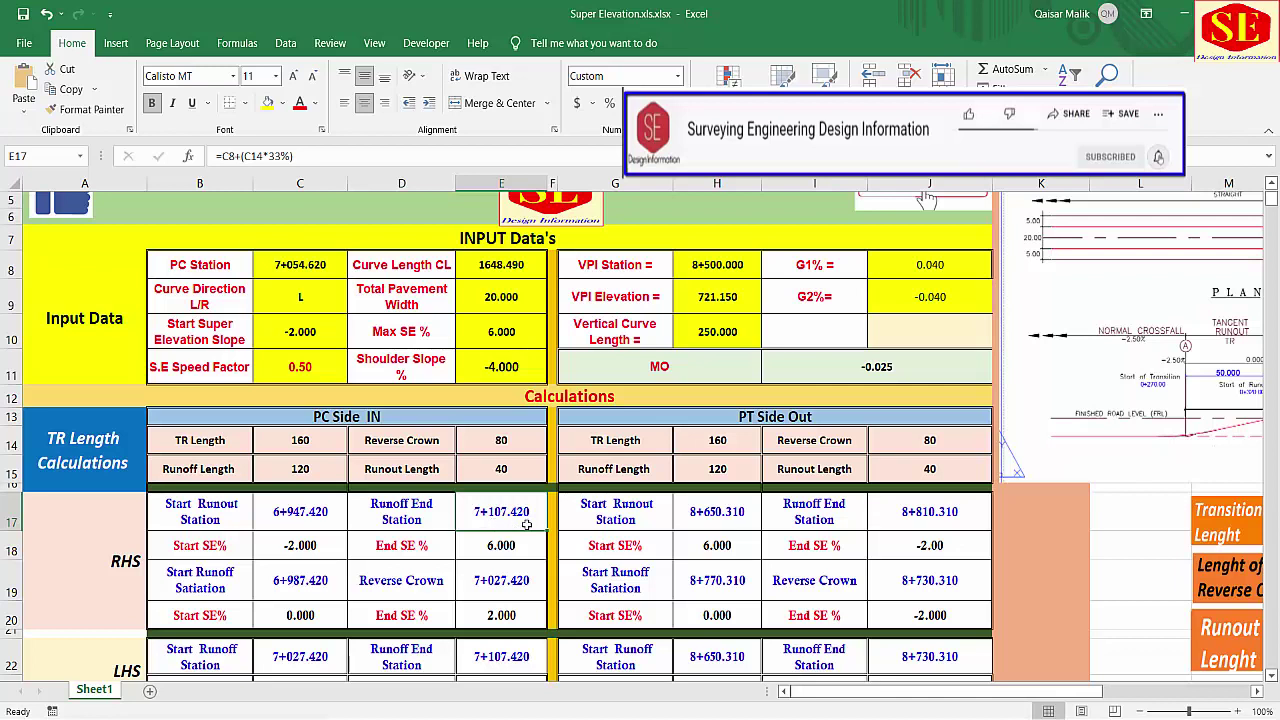
{"action": "left_click", "coordinate": [739, 513]}
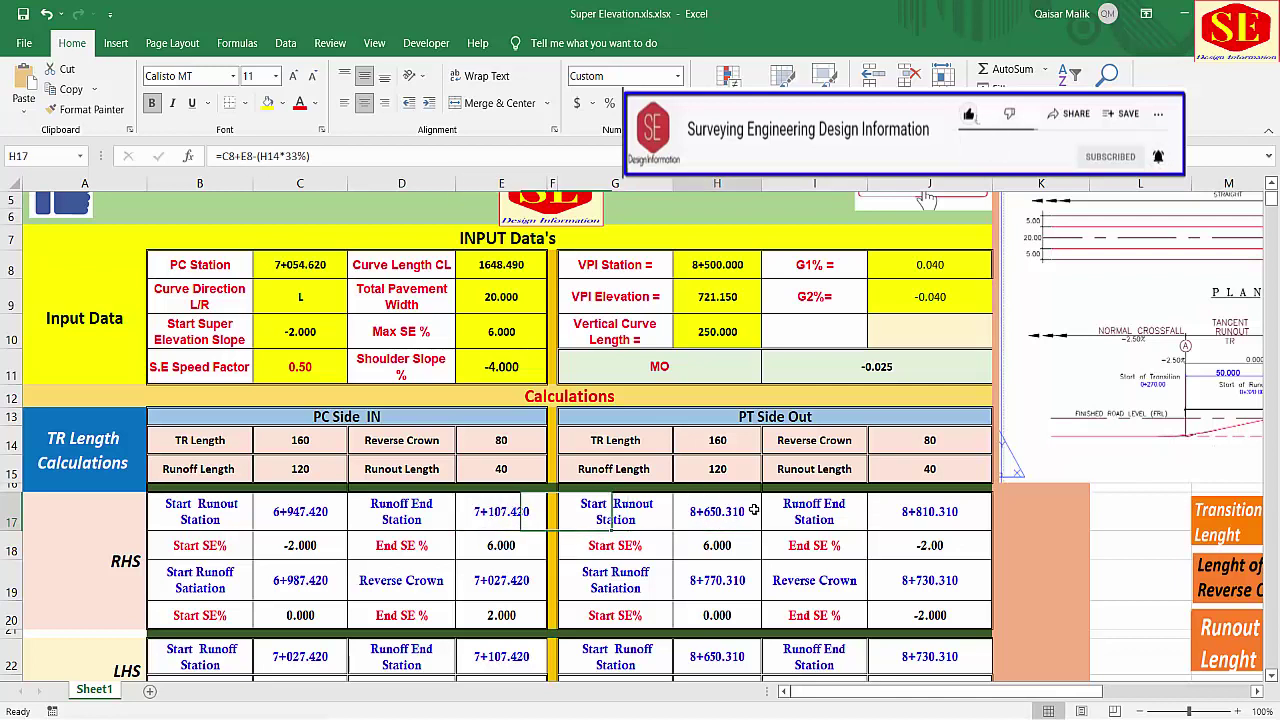
{"action": "left_click", "coordinate": [503, 513]}
{"action": "left_click", "coordinate": [689, 513]}
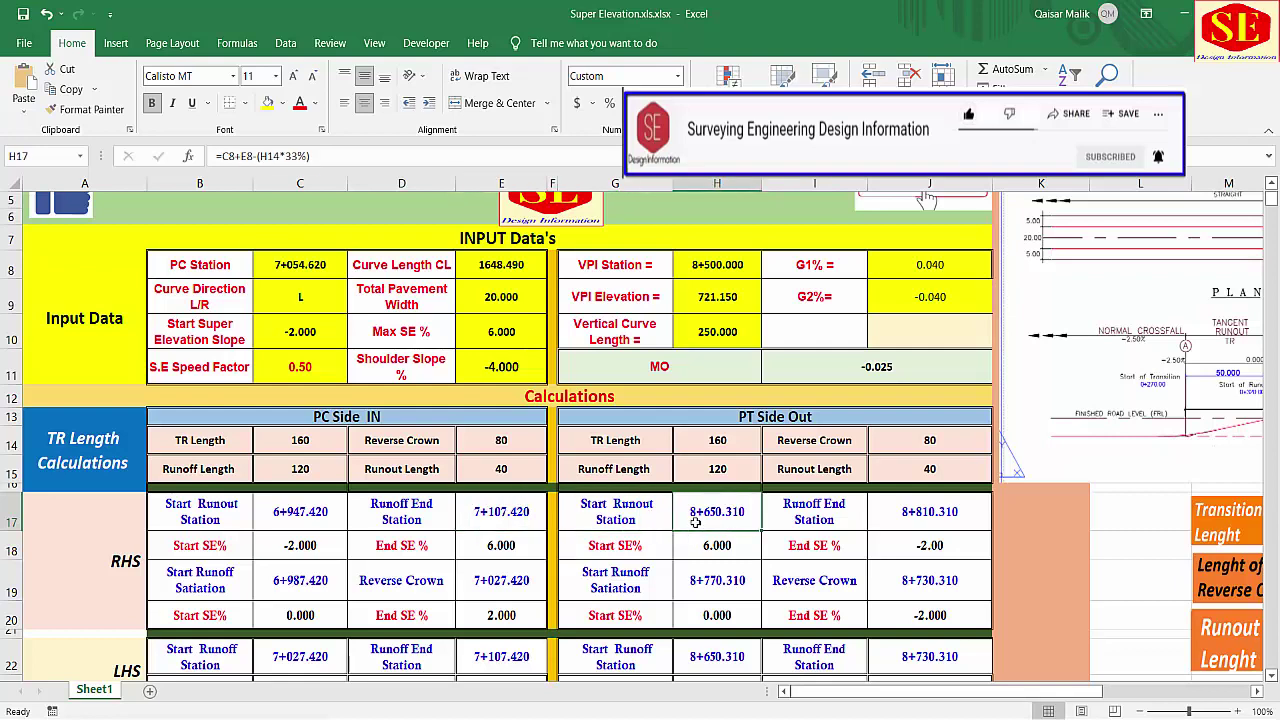
Step: Trace the PT-side Runoff End Station formula in J17 and review the SE% formulas in H18 and J18
{"action": "double_click", "coordinate": [909, 512]}
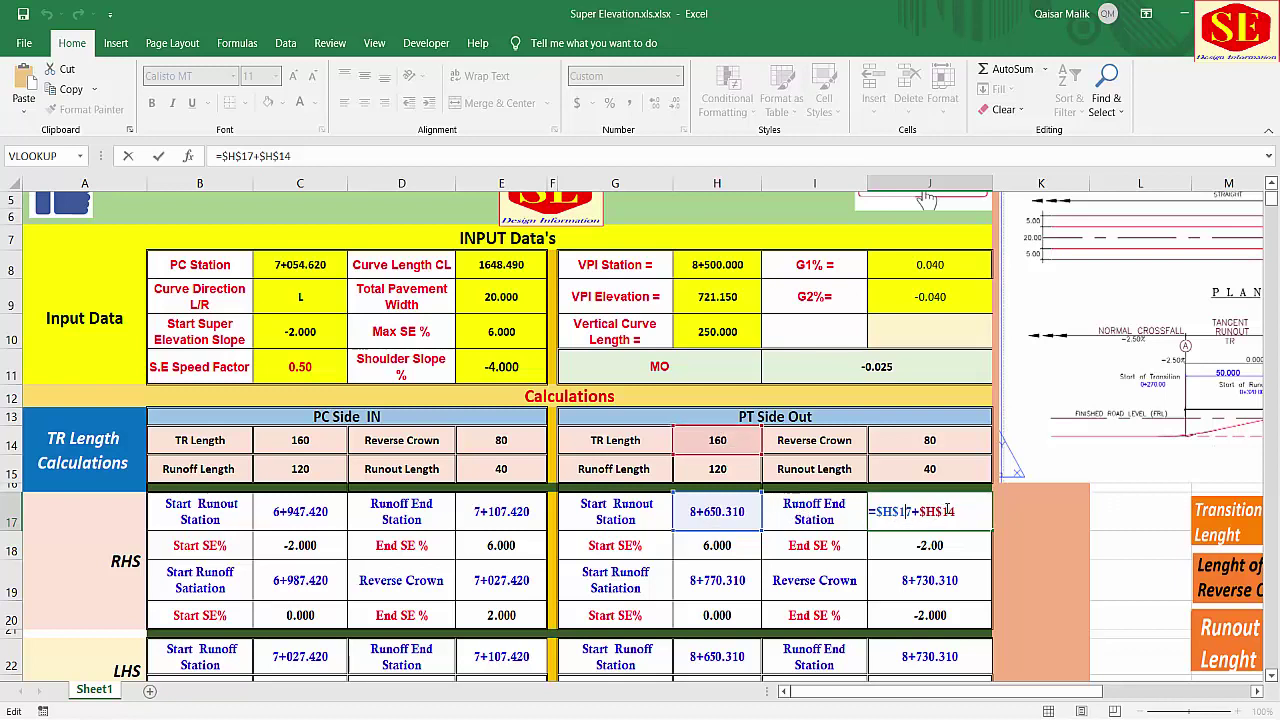
{"action": "key", "text": "Return"}
{"action": "left_click", "coordinate": [745, 545]}
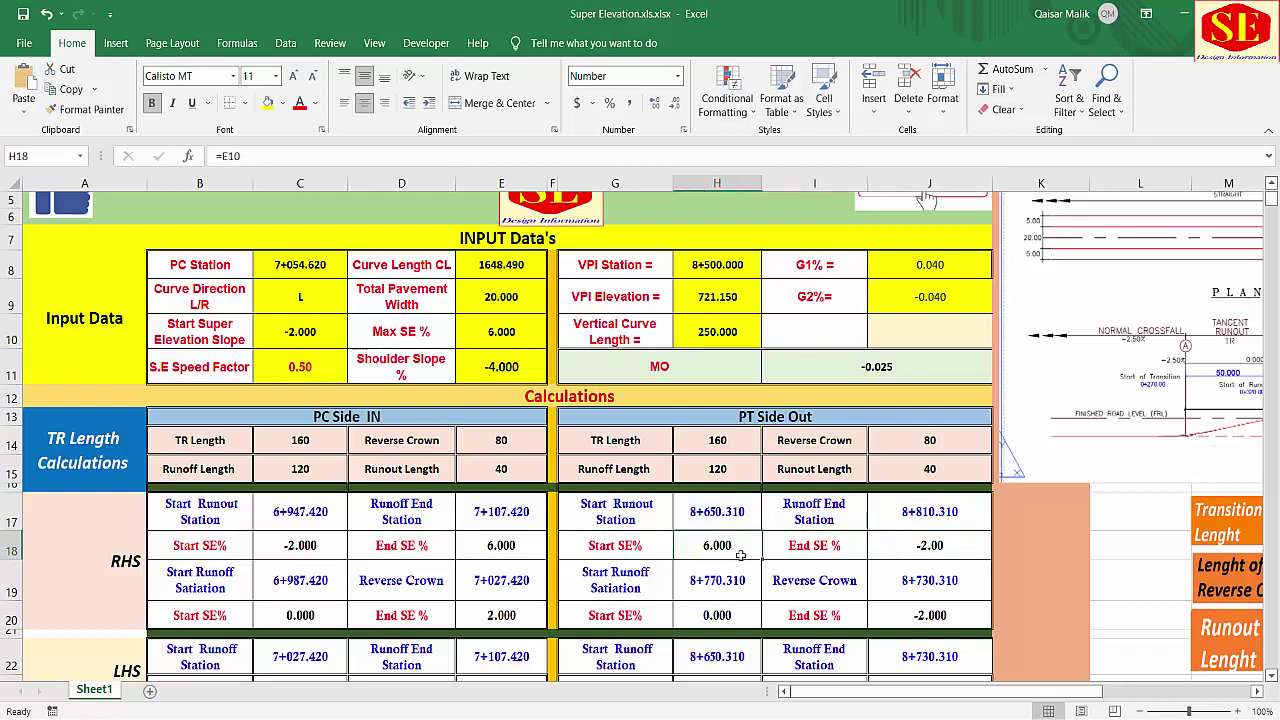
{"action": "left_click", "coordinate": [727, 519]}
{"action": "left_click", "coordinate": [726, 540]}
{"action": "left_click", "coordinate": [907, 515]}
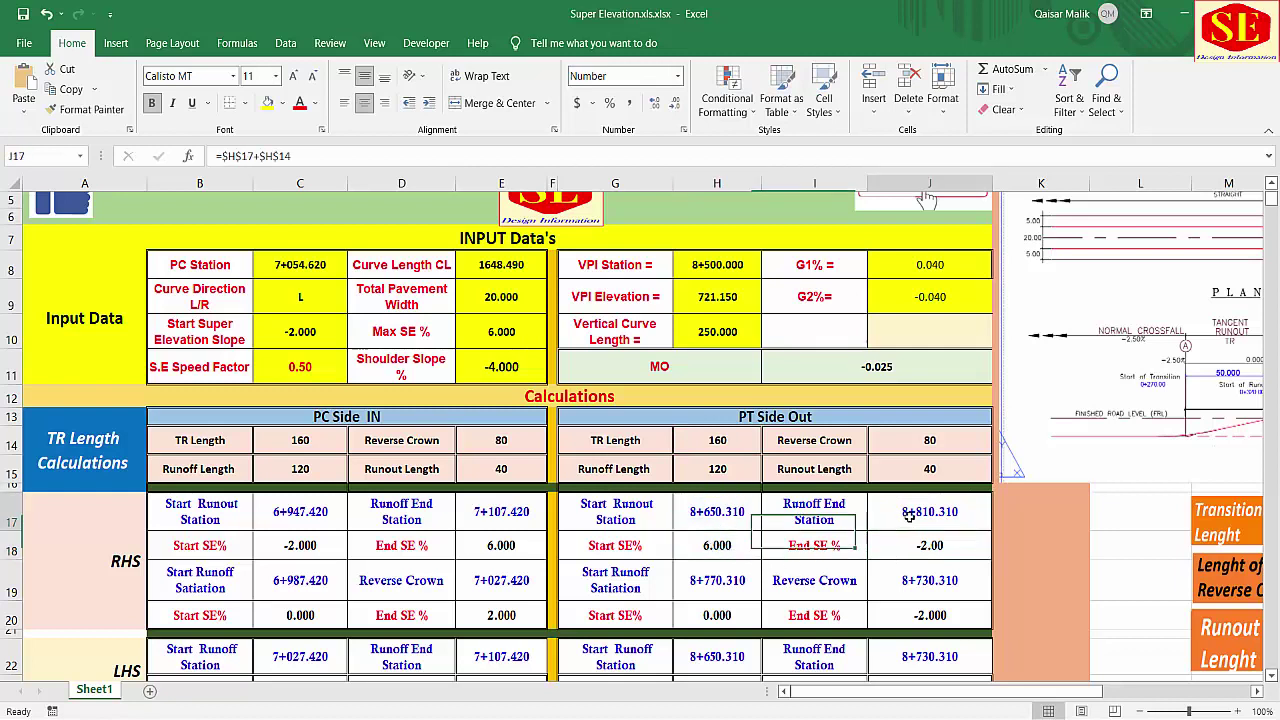
{"action": "left_click", "coordinate": [926, 548]}
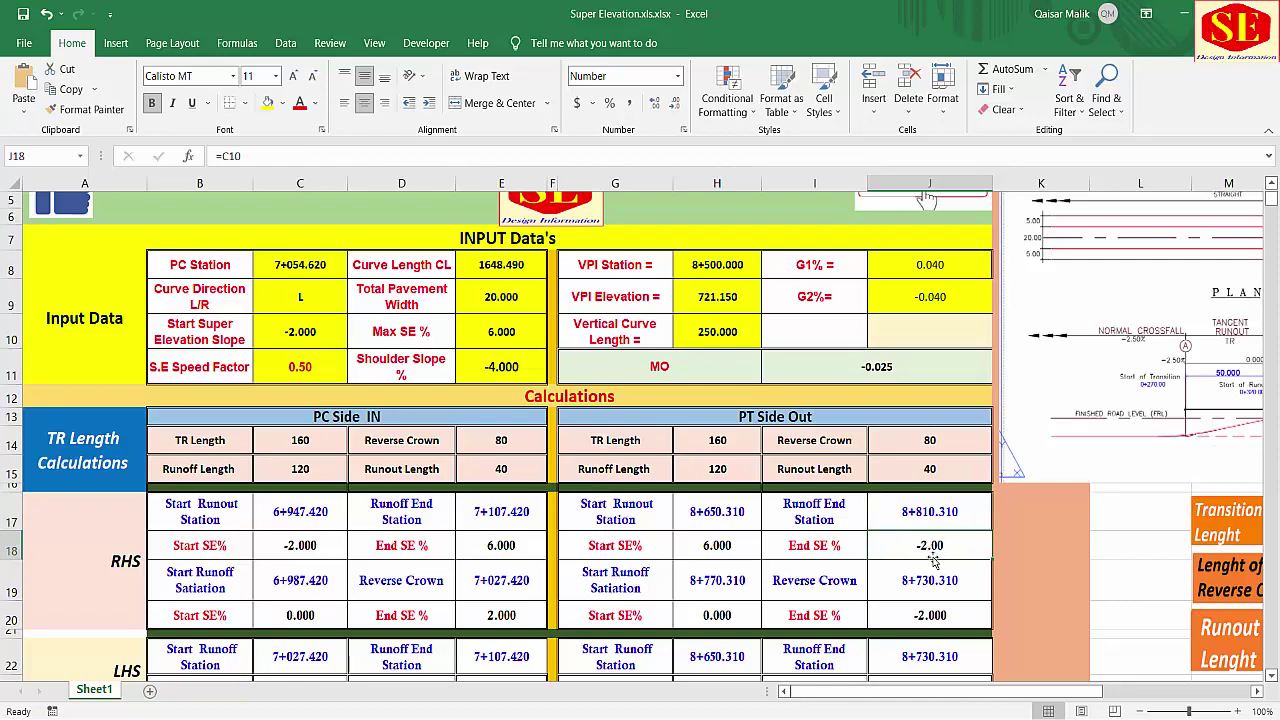
Step: Check the PT-side Start SE% in H20 and trace the Start Runoff Station formula in H19 and the Reverse Crown formula in J19
{"action": "scroll", "coordinate": [900, 555], "scroll_direction": "down", "scroll_amount": 1}
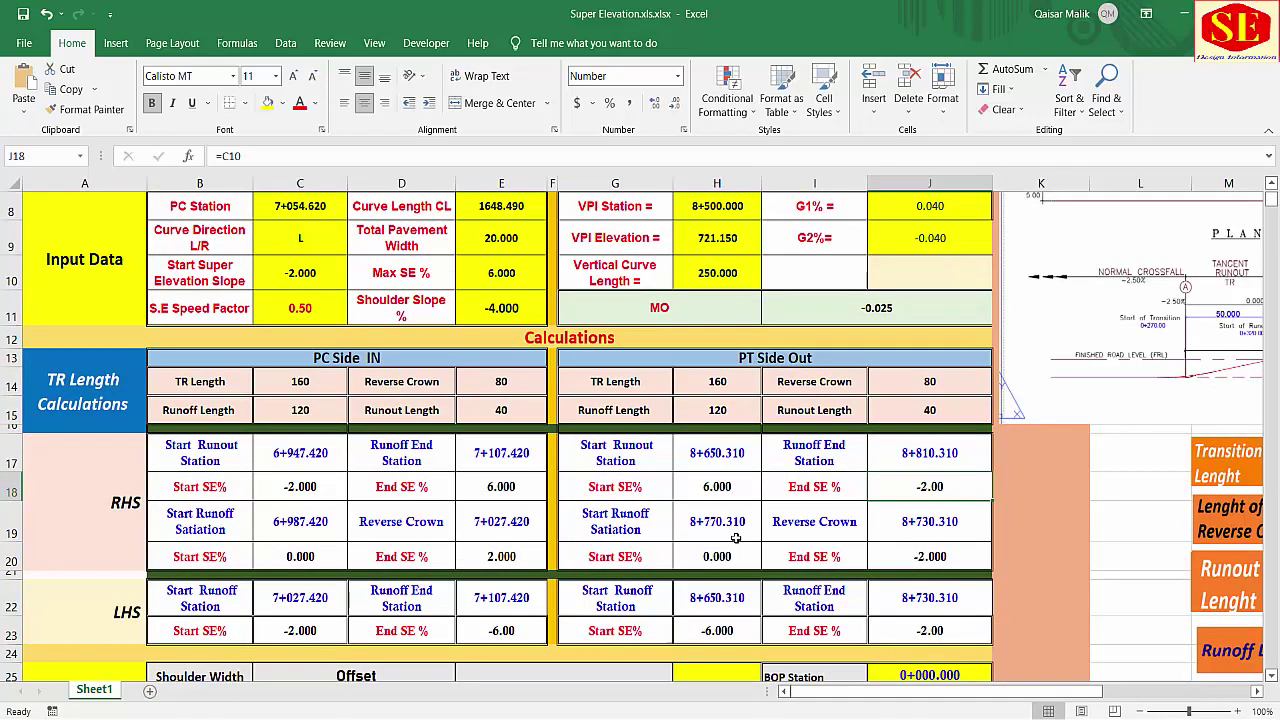
{"action": "scroll", "coordinate": [736, 520], "scroll_direction": "down", "scroll_amount": 1}
{"action": "left_click", "coordinate": [716, 423]}
{"action": "left_click", "coordinate": [716, 457]}
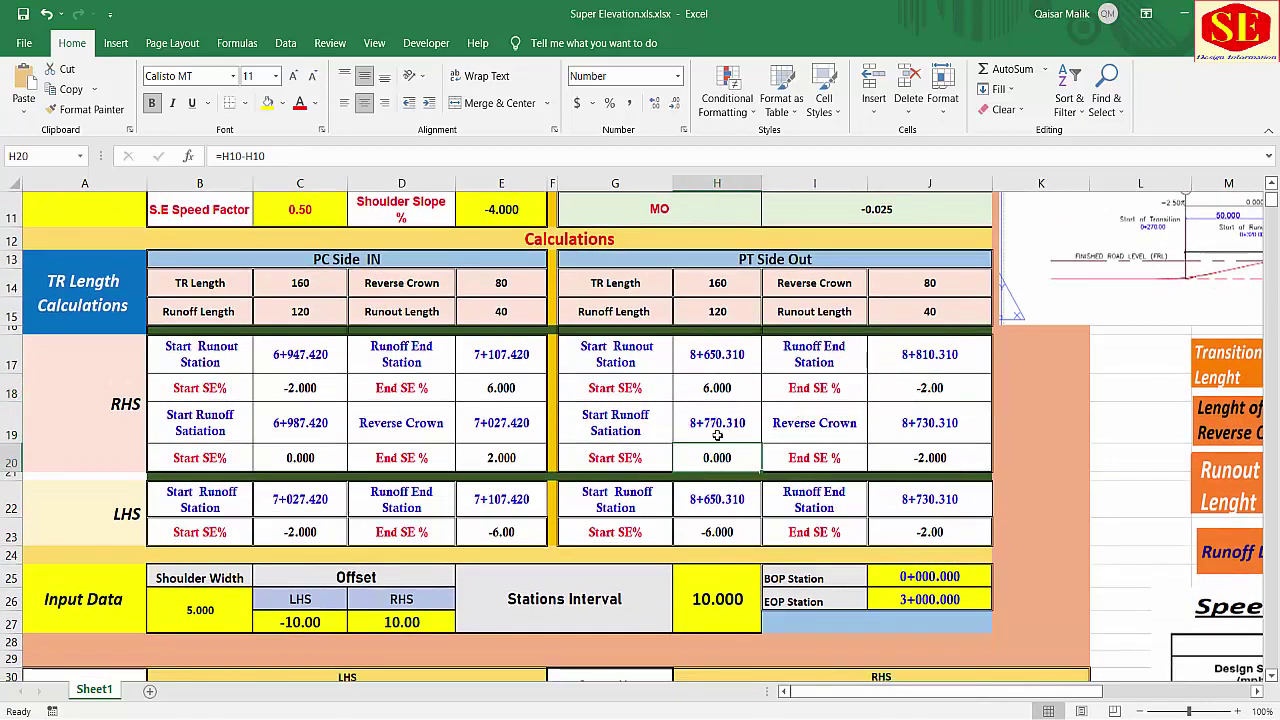
{"action": "double_click", "coordinate": [716, 425]}
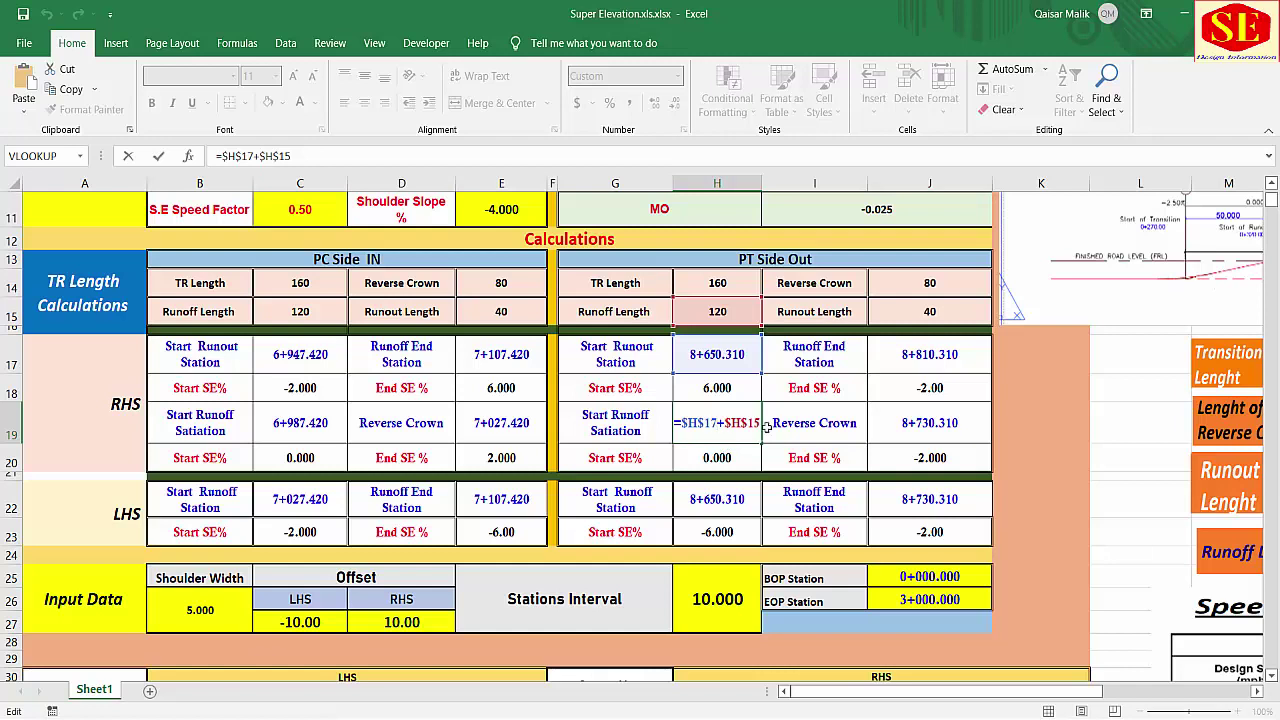
{"action": "key", "text": "Return"}
{"action": "double_click", "coordinate": [866, 436]}
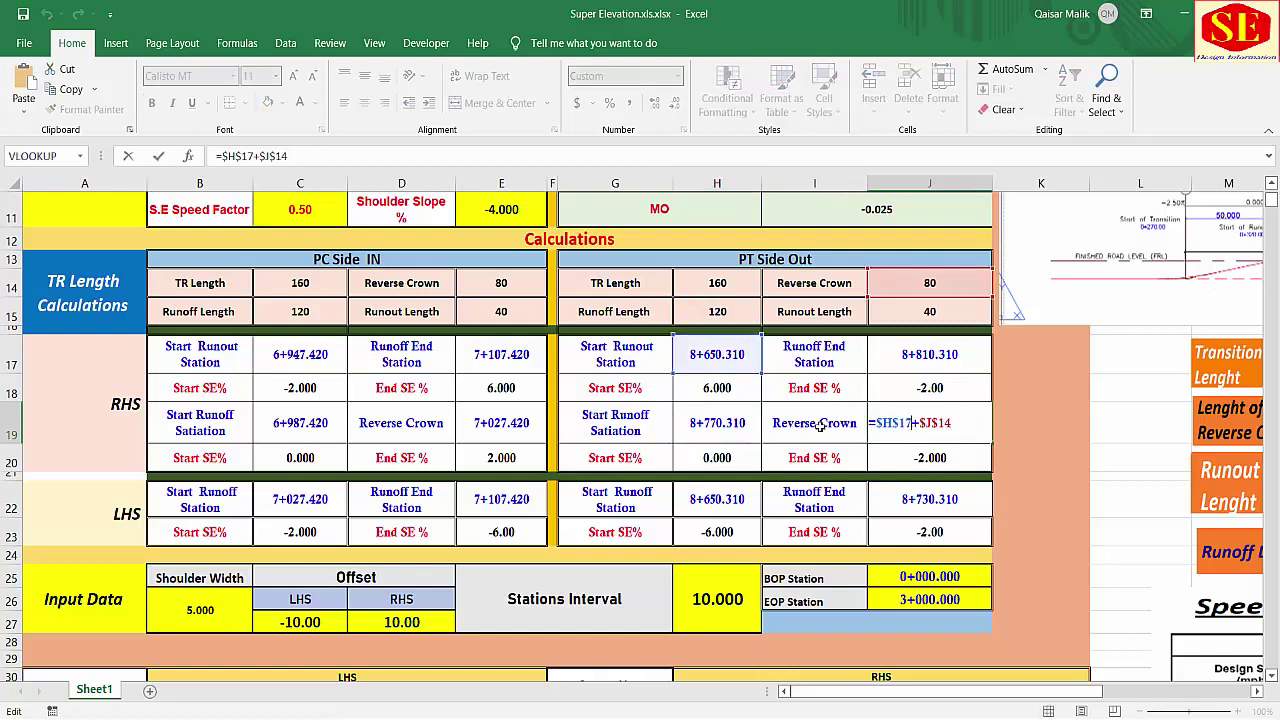
{"action": "key", "text": "Return"}
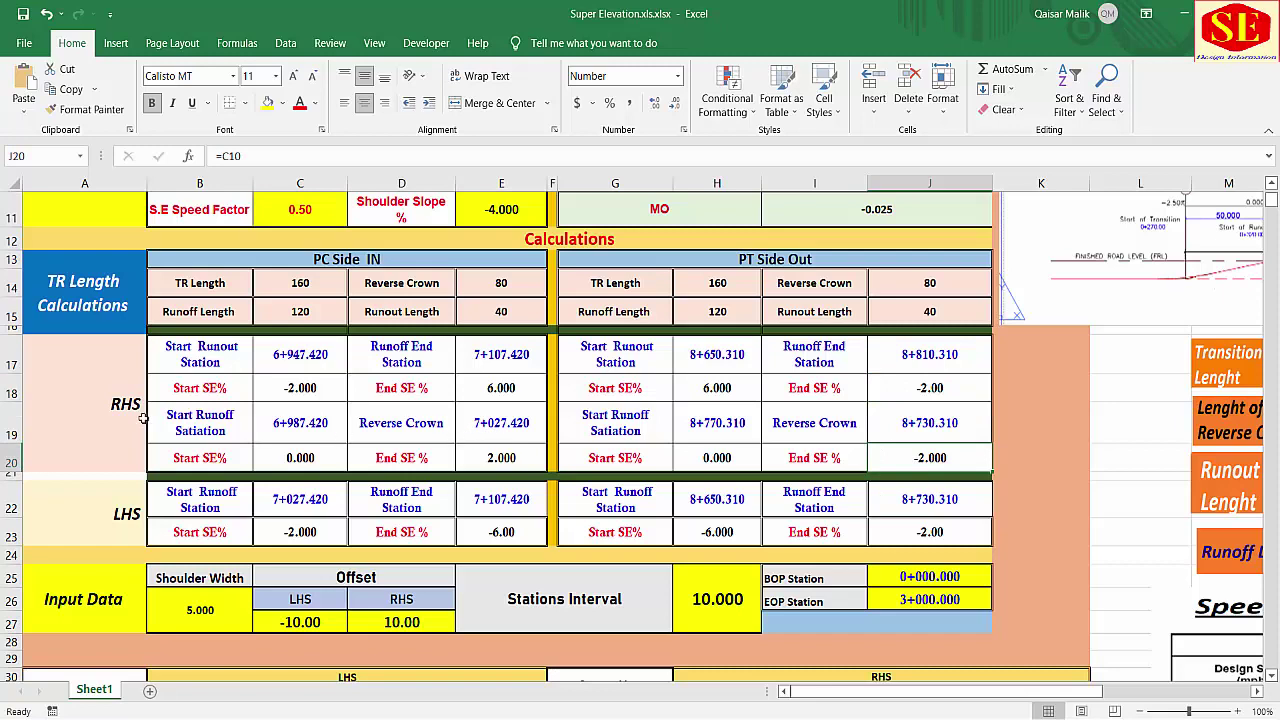
Step: Review the LHS Start SE% formula in C23 and the side label formulas in column A for both station blocks
{"action": "scroll", "coordinate": [533, 430], "scroll_direction": "down", "scroll_amount": 1}
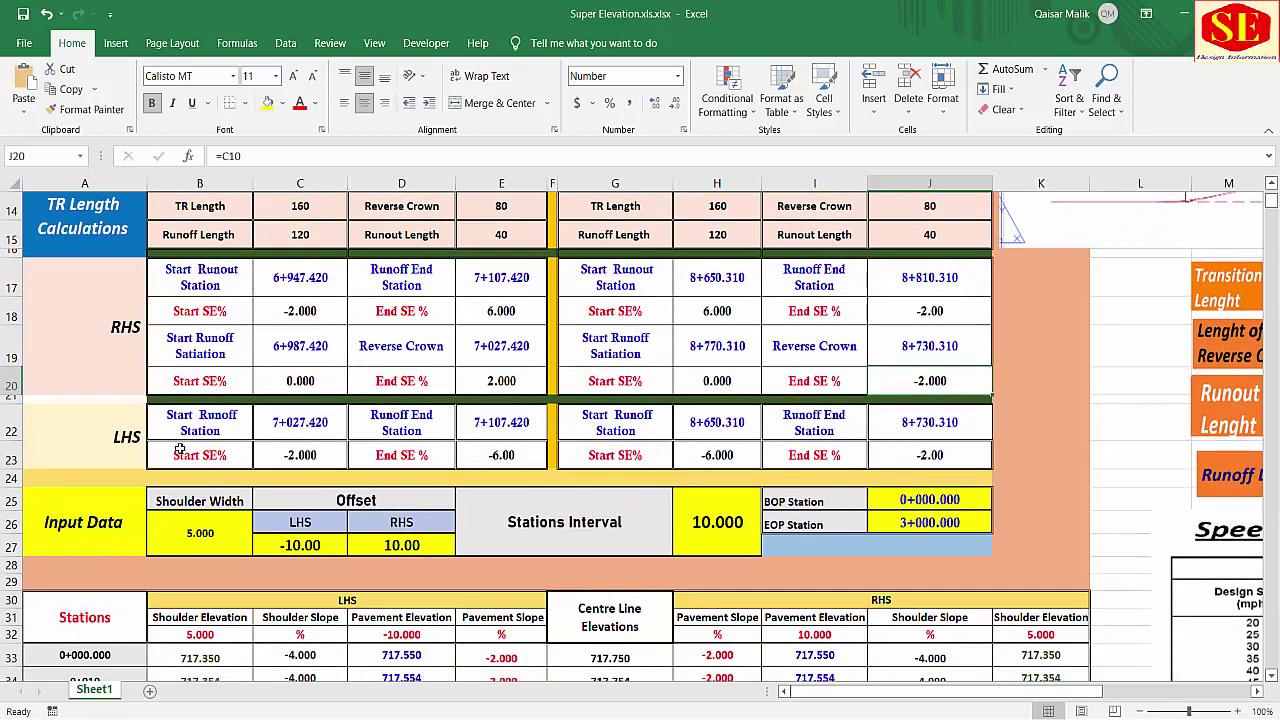
{"action": "left_click", "coordinate": [180, 450]}
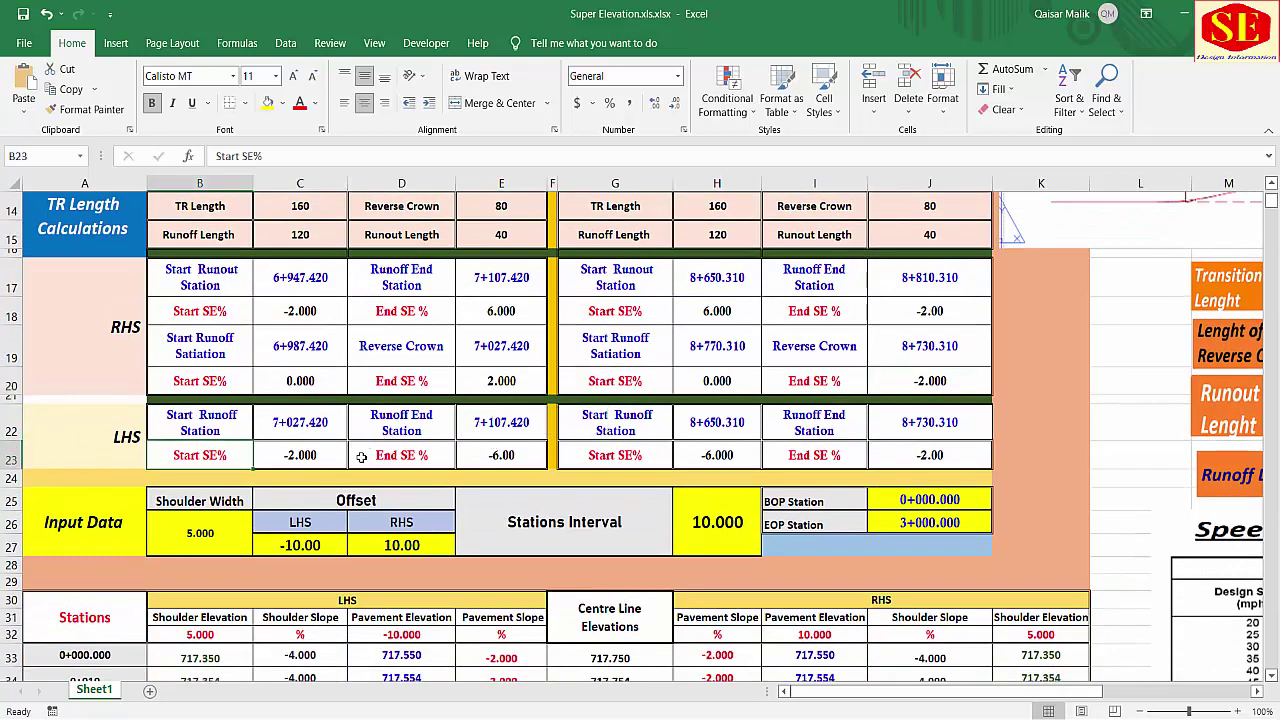
{"action": "left_click", "coordinate": [306, 458]}
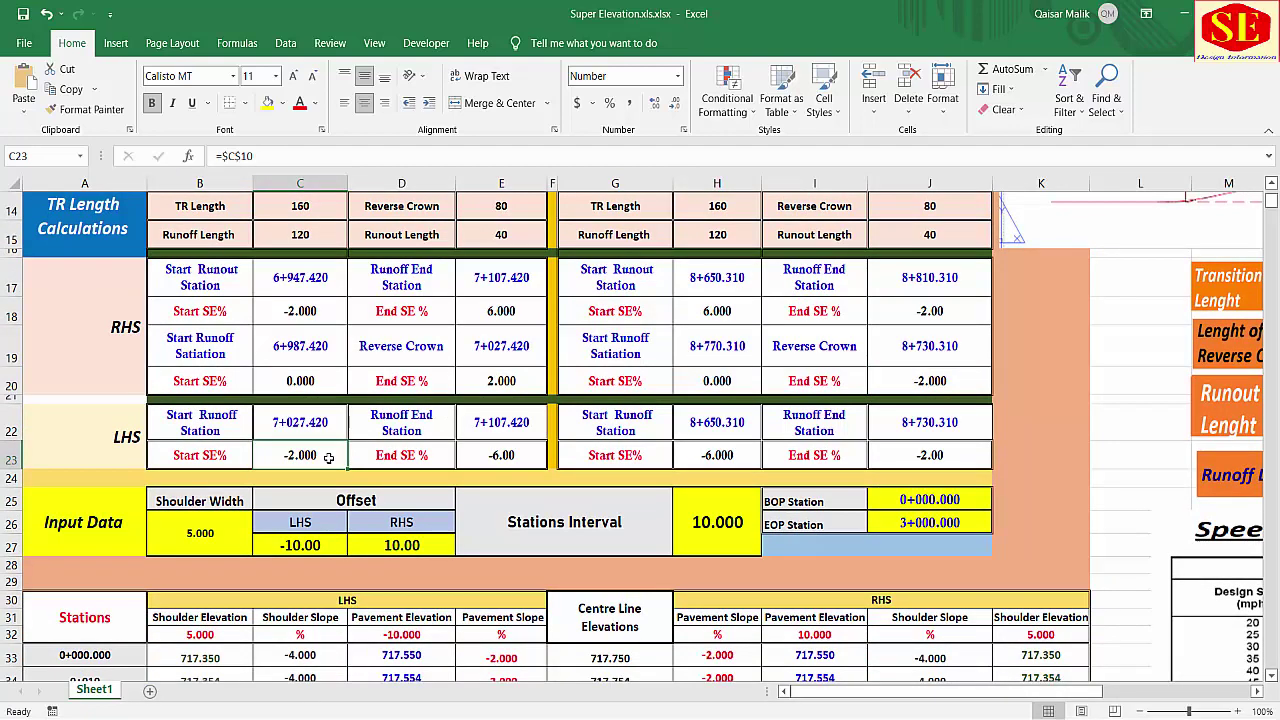
{"action": "left_click", "coordinate": [124, 318]}
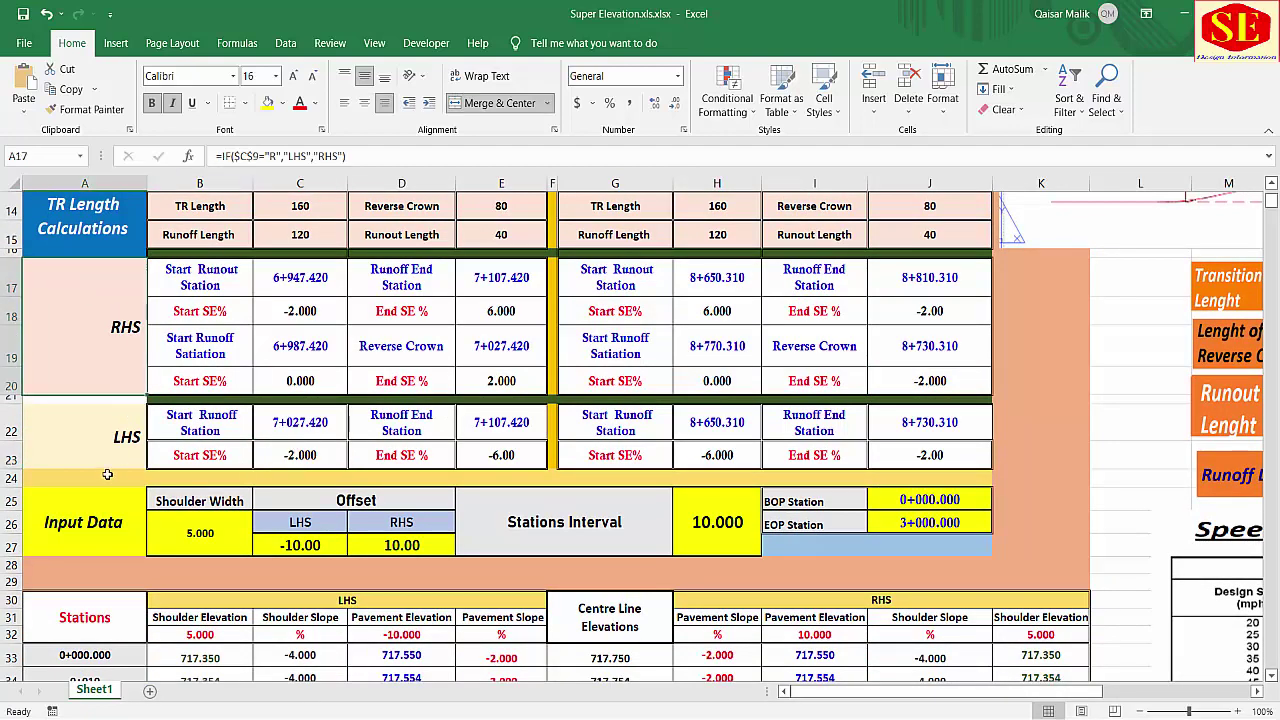
{"action": "left_click", "coordinate": [118, 447]}
{"action": "left_click", "coordinate": [133, 348]}
Step: Set the Curve Direction L/R input in C9 to R
{"action": "scroll", "coordinate": [156, 400], "scroll_direction": "up", "scroll_amount": 3}
{"action": "left_click", "coordinate": [296, 300]}
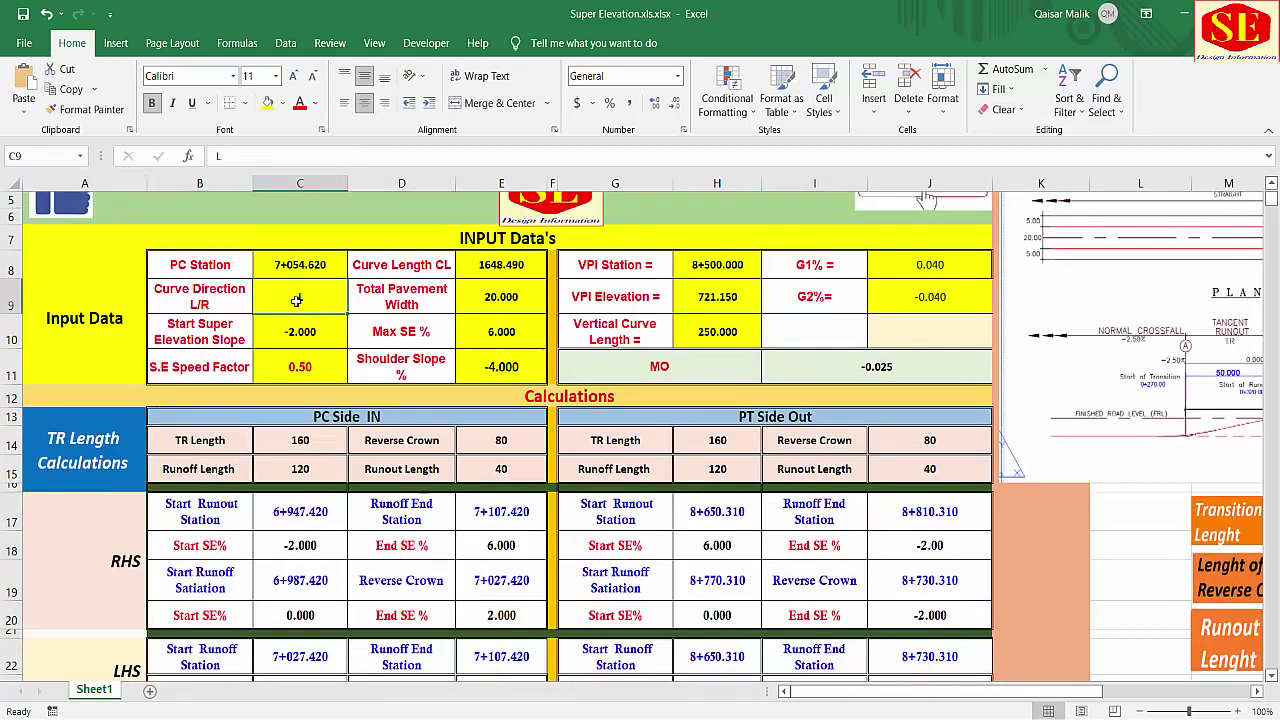
{"action": "type", "text": "R"}
{"action": "key", "text": "Return"}
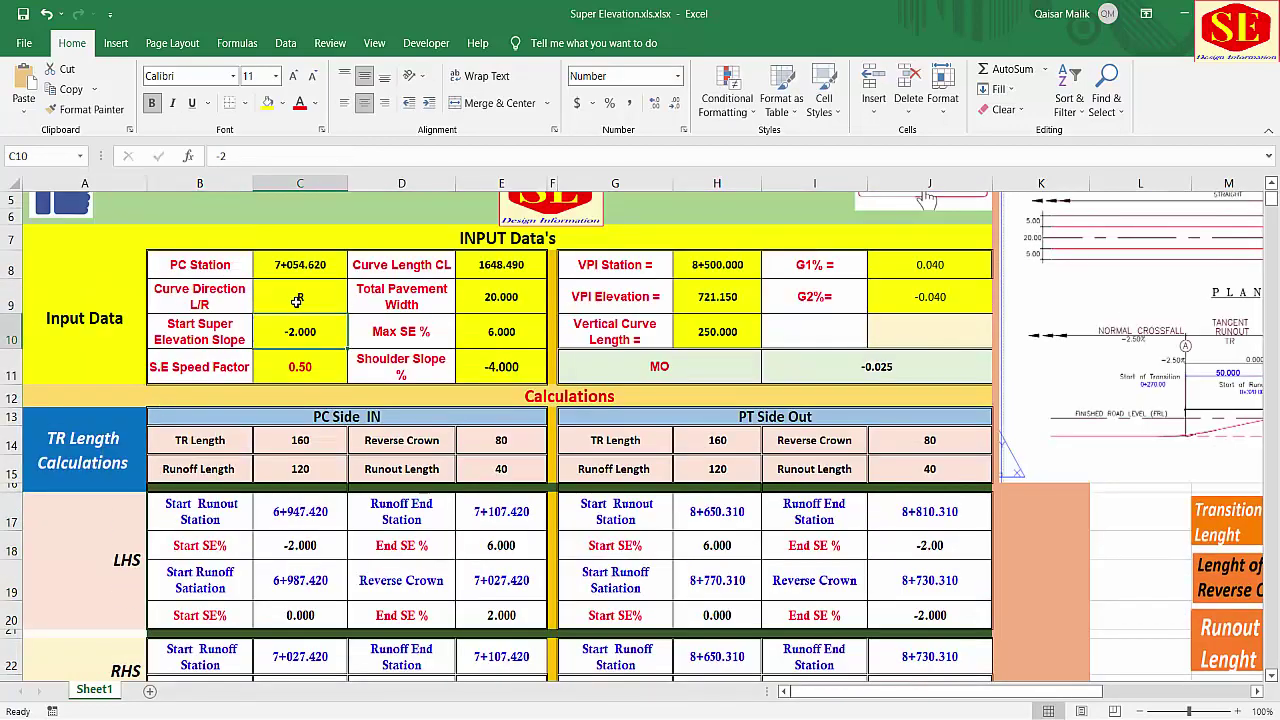
Step: Review the PC and PT station blocks, the station elevation table and the side label formula in A17
{"action": "scroll", "coordinate": [305, 470], "scroll_direction": "down", "scroll_amount": 1}
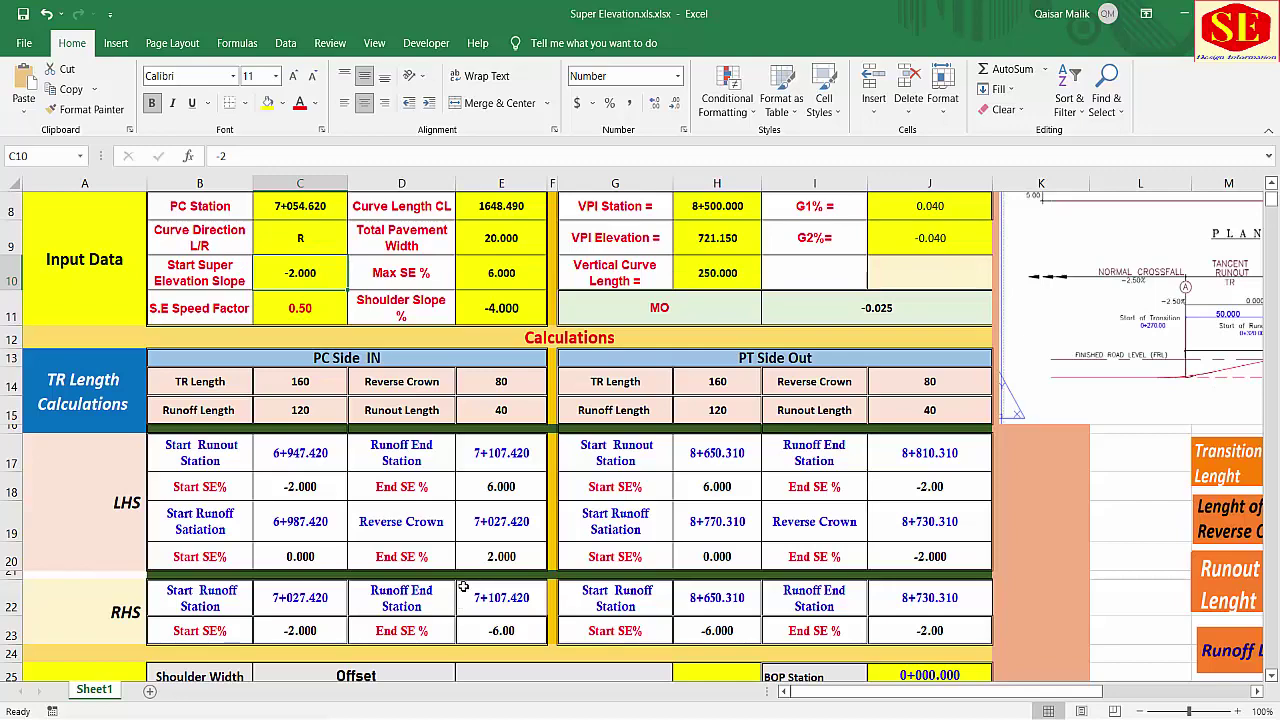
{"action": "scroll", "coordinate": [463, 585], "scroll_direction": "down", "scroll_amount": 6}
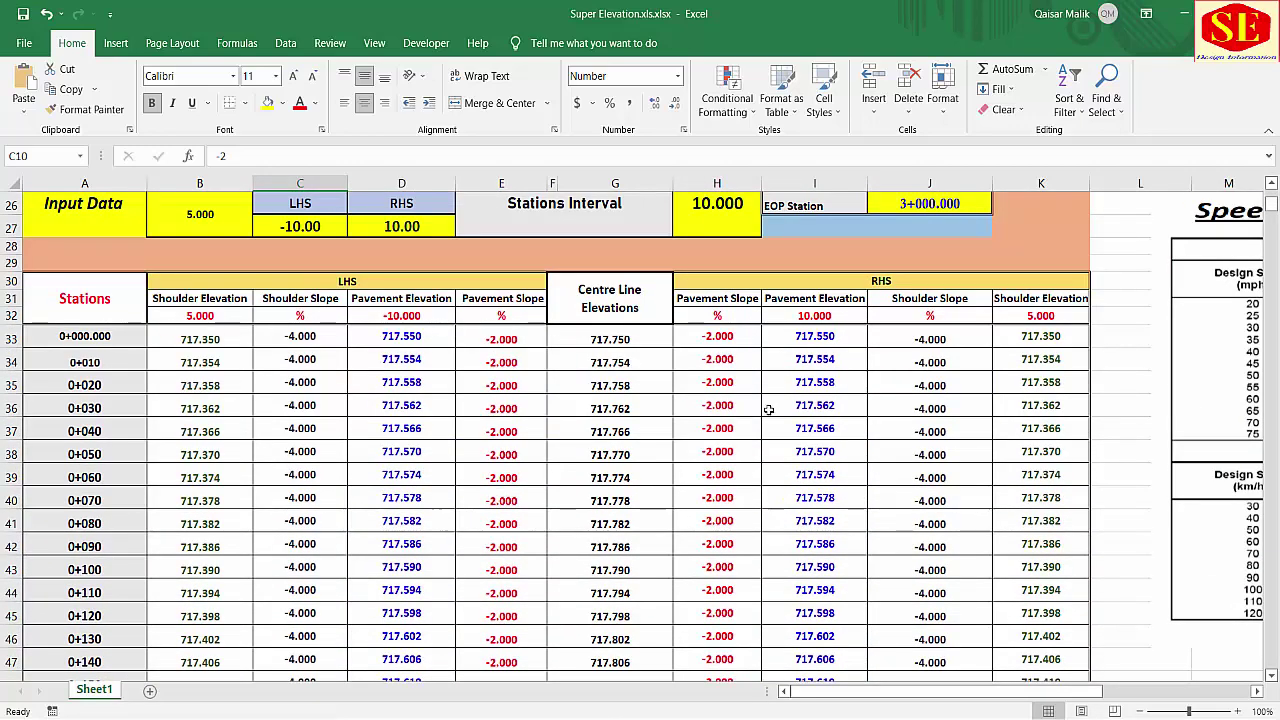
{"action": "scroll", "coordinate": [518, 474], "scroll_direction": "up", "scroll_amount": 6}
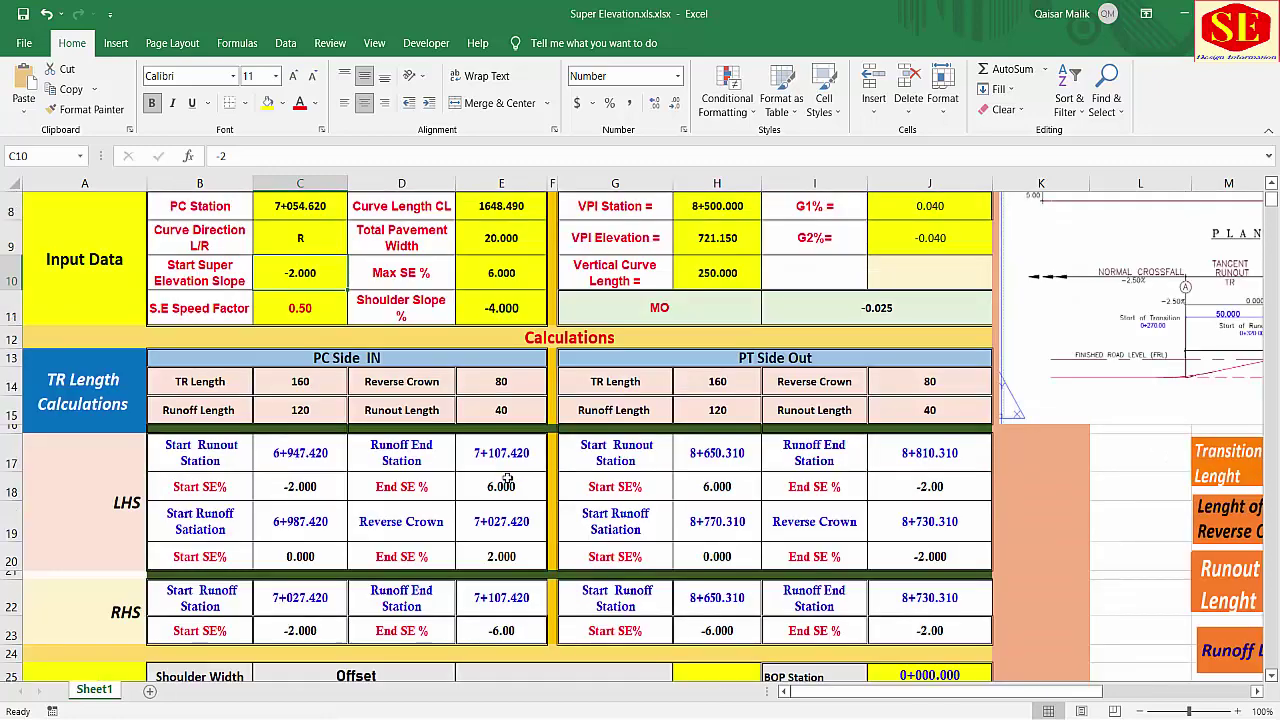
{"action": "left_click", "coordinate": [116, 503]}
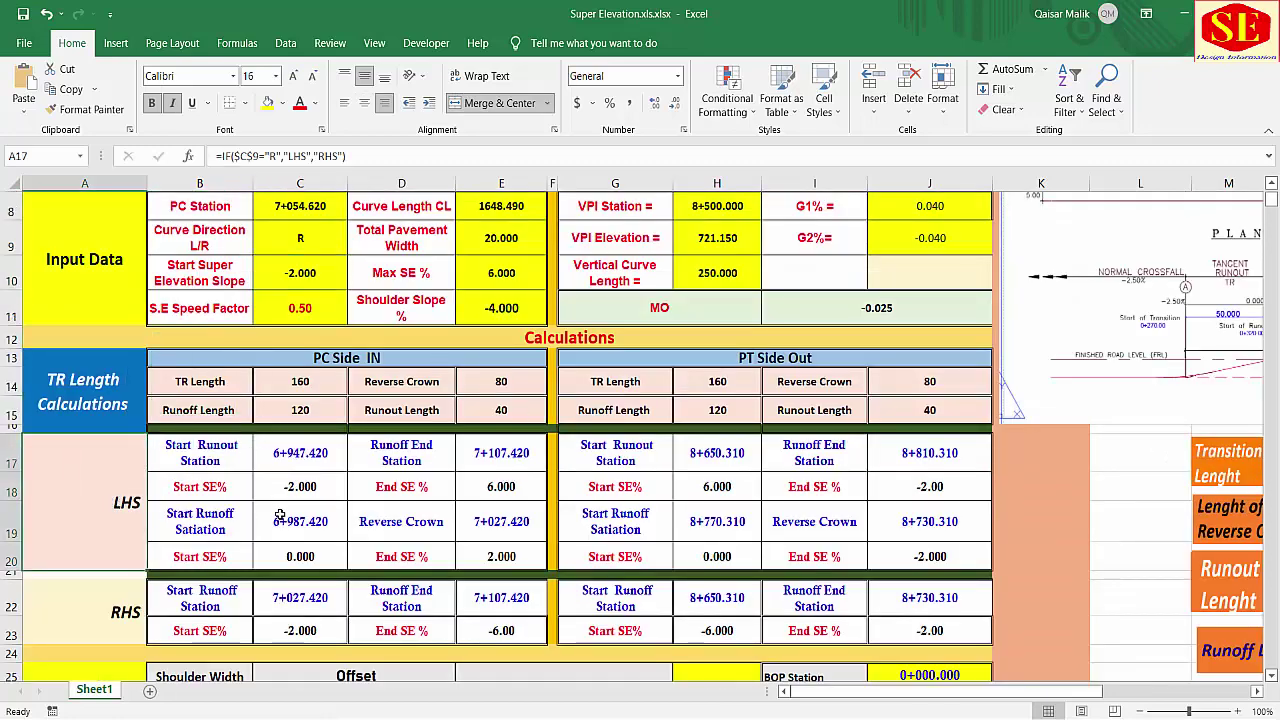
{"action": "scroll", "coordinate": [281, 513], "scroll_direction": "up", "scroll_amount": 3}
{"action": "scroll", "coordinate": [288, 418], "scroll_direction": "down", "scroll_amount": 3}
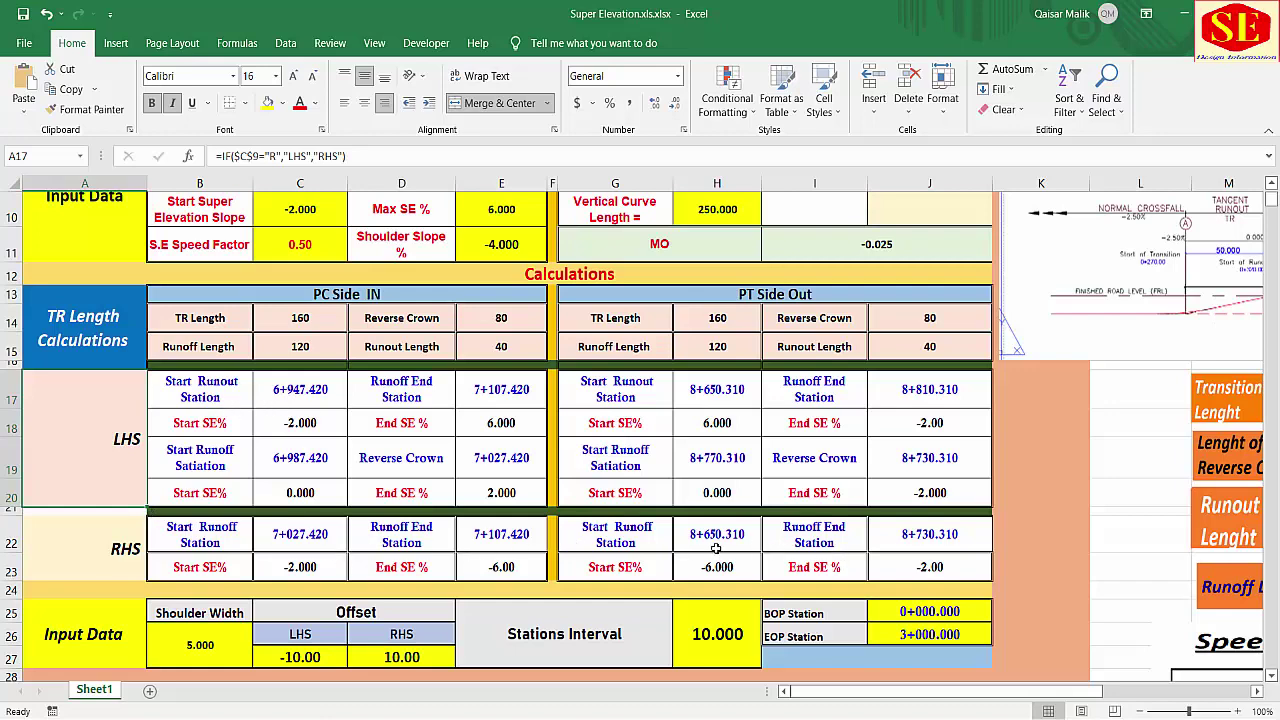
Step: Set the Curve Direction L/R input in C9 to L
{"action": "scroll", "coordinate": [598, 535], "scroll_direction": "up", "scroll_amount": 2}
{"action": "left_click", "coordinate": [314, 333]}
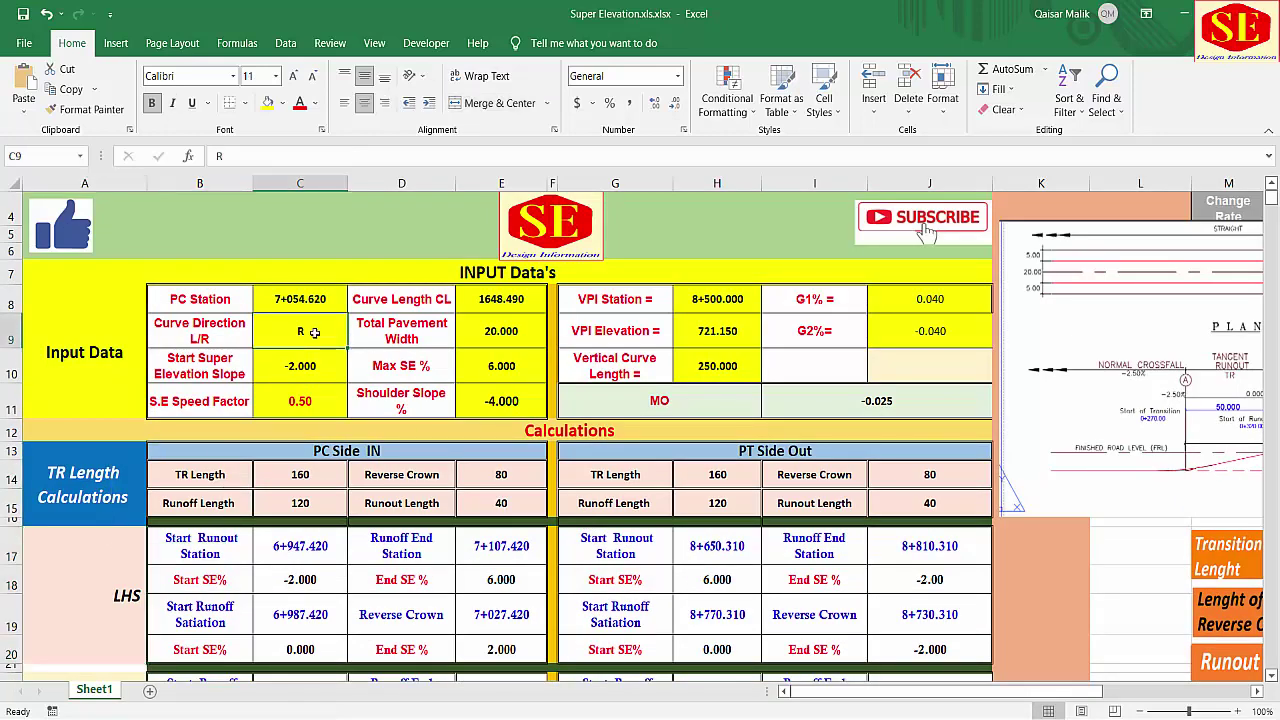
{"action": "type", "text": "L"}
{"action": "key", "text": "Return"}
Step: Compare the RHS and LHS superelevation entries in E18, E23, H18 and H23 for the left-hand curve
{"action": "scroll", "coordinate": [316, 370], "scroll_direction": "down", "scroll_amount": 2}
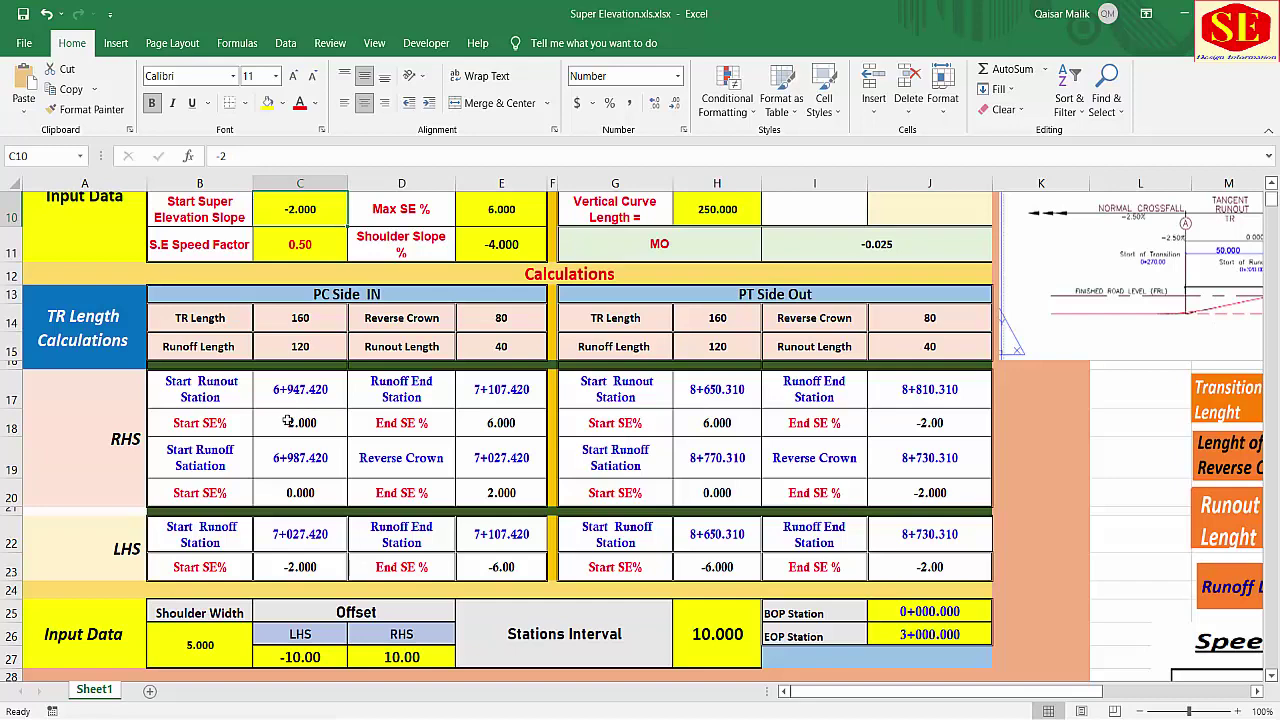
{"action": "scroll", "coordinate": [449, 502], "scroll_direction": "down", "scroll_amount": 1}
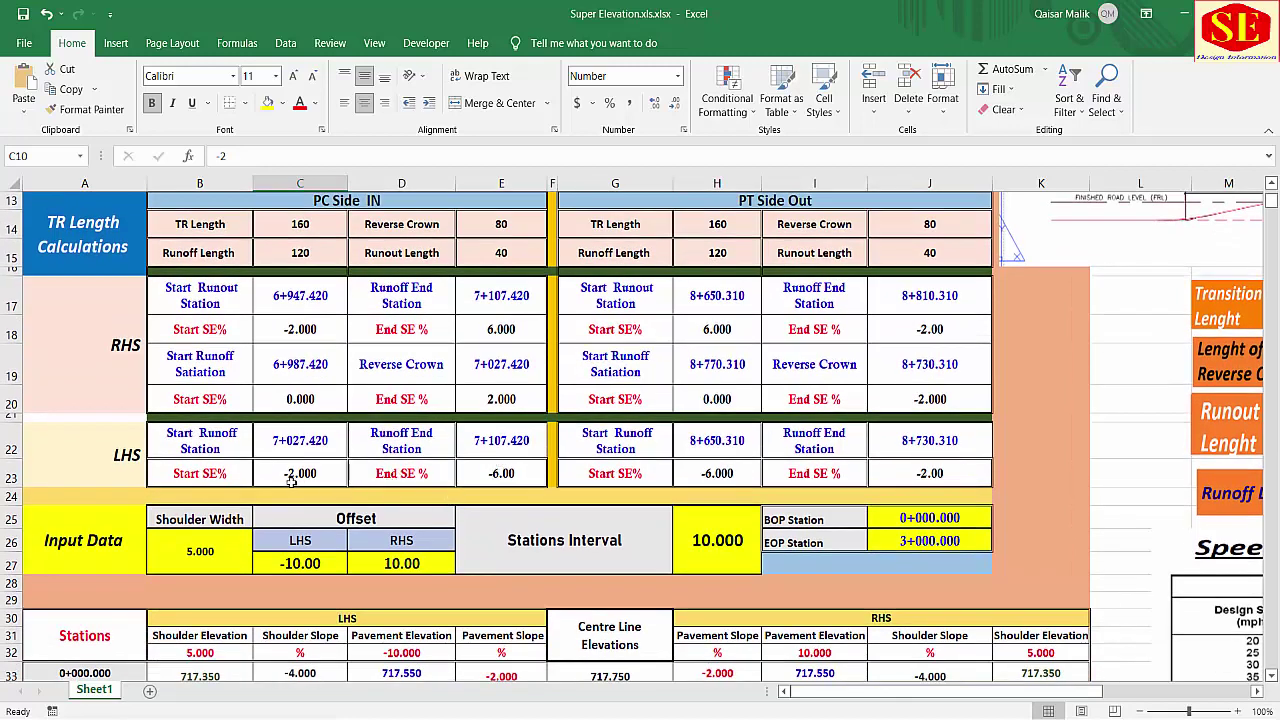
{"action": "left_click", "coordinate": [503, 329]}
{"action": "left_click", "coordinate": [508, 472]}
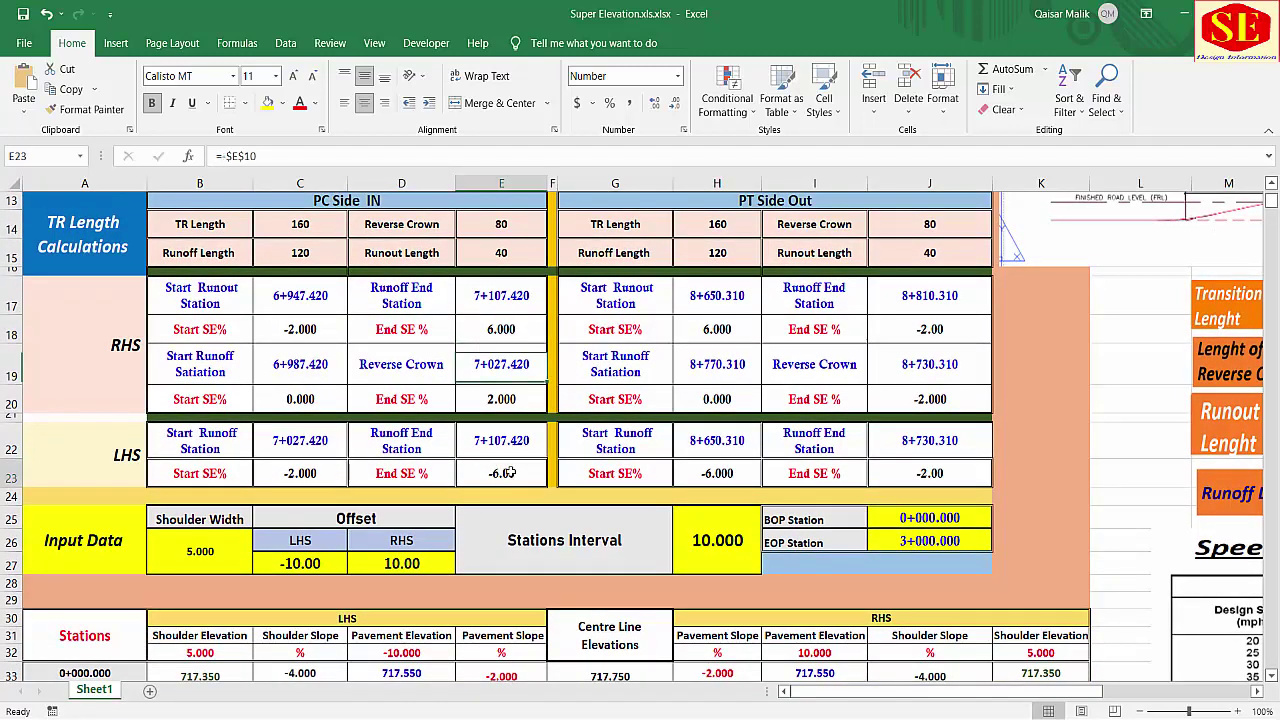
{"action": "left_click", "coordinate": [745, 330]}
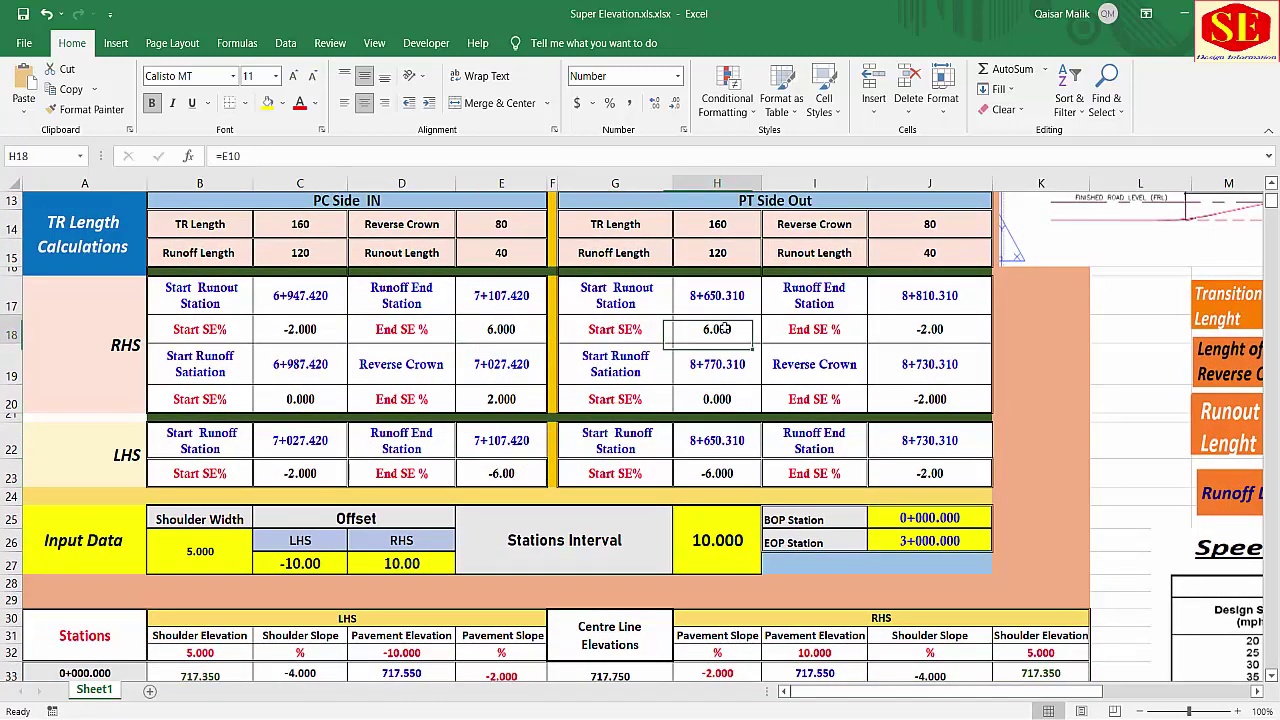
{"action": "left_click", "coordinate": [738, 482]}
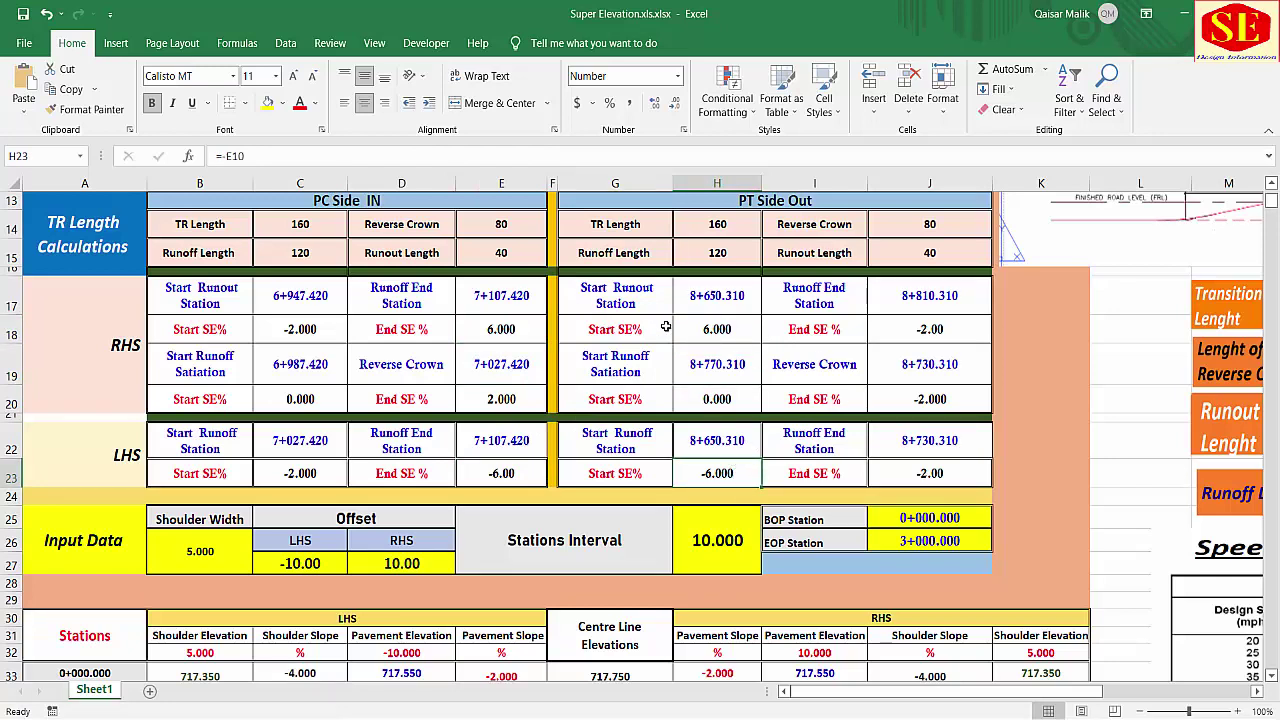
{"action": "scroll", "coordinate": [508, 440], "scroll_direction": "down", "scroll_amount": 2}
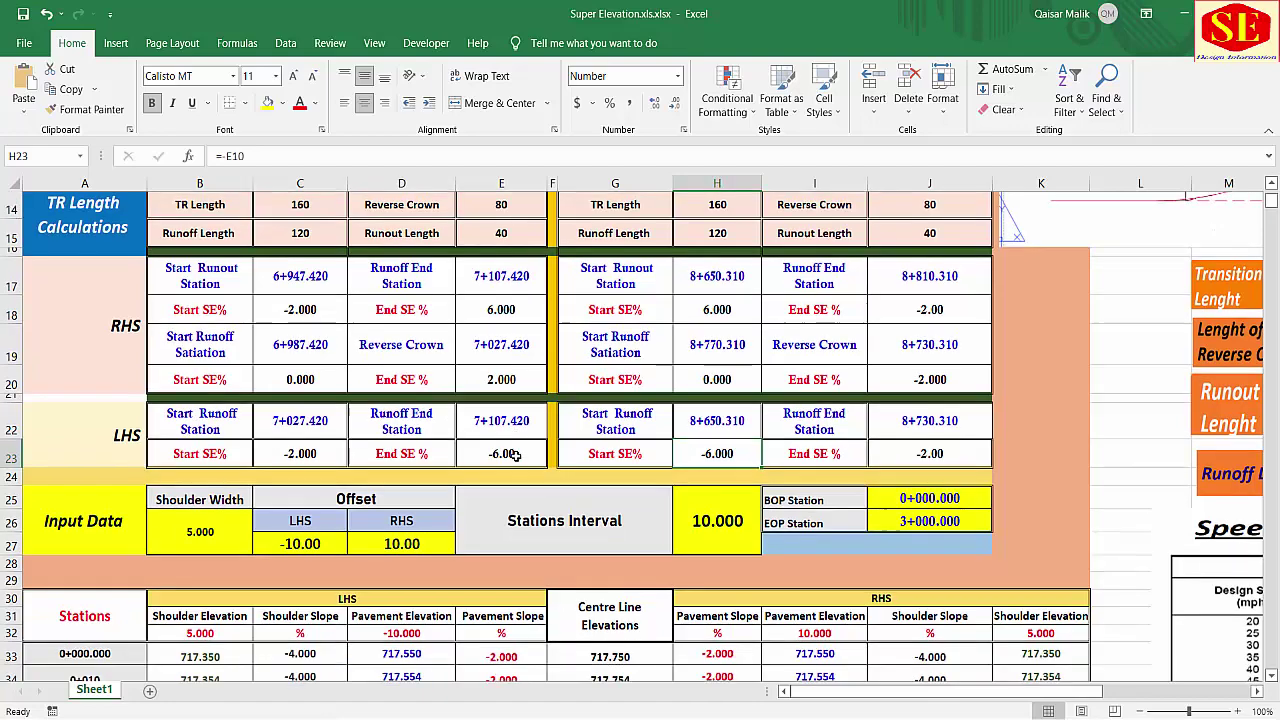
Step: Try a Shoulder Width of 6 in B26, check the linked heading in B32, and restore the width to 5
{"action": "left_click", "coordinate": [186, 397]}
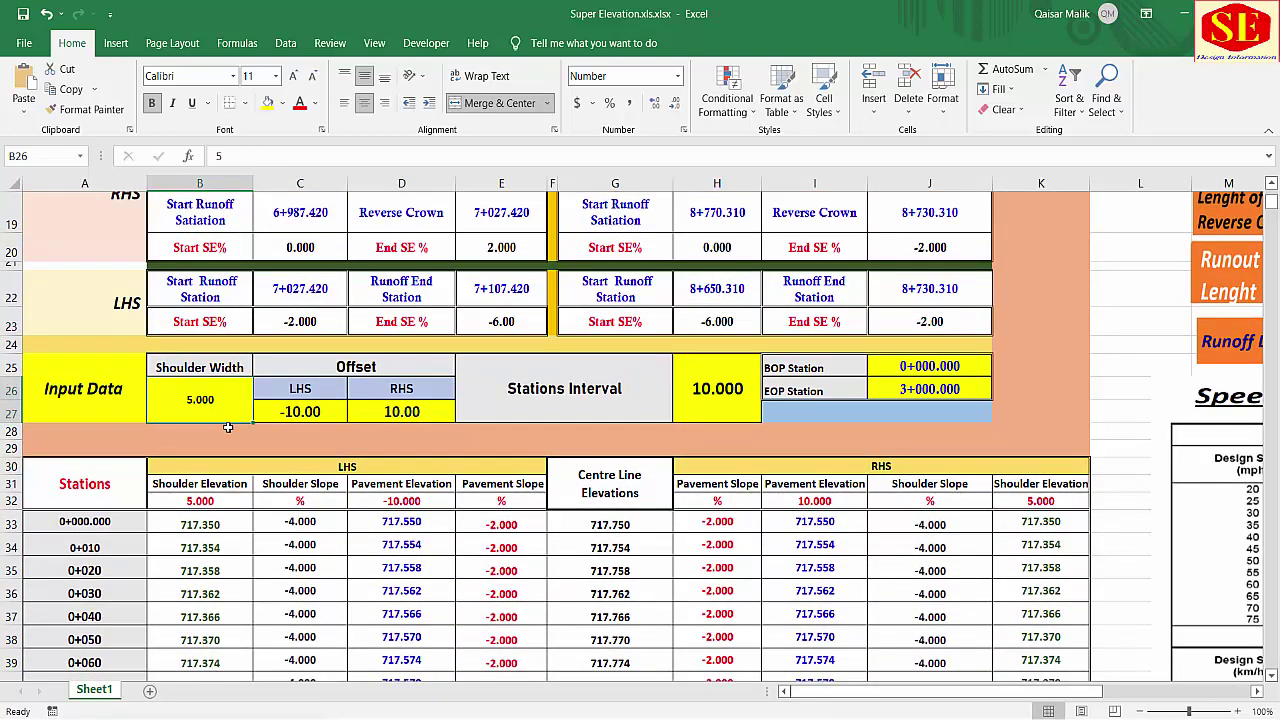
{"action": "type", "text": "6"}
{"action": "key", "text": "Return"}
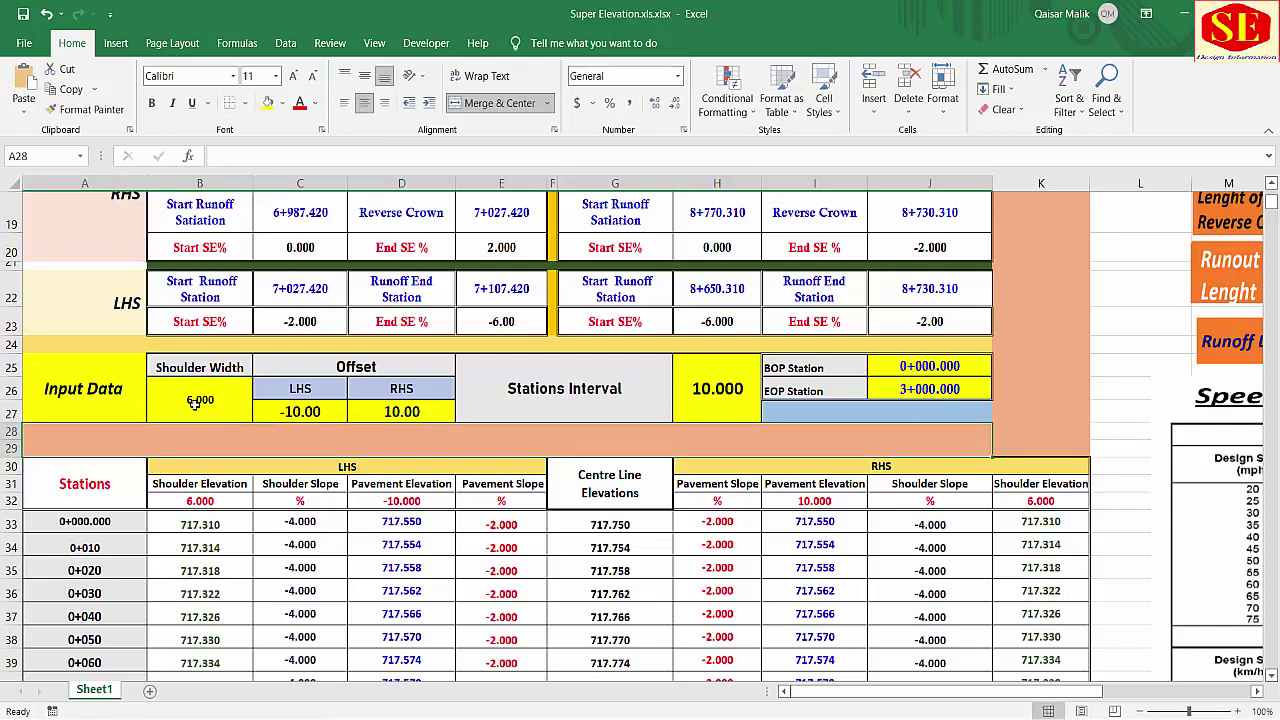
{"action": "left_click", "coordinate": [200, 501]}
{"action": "left_click", "coordinate": [213, 398]}
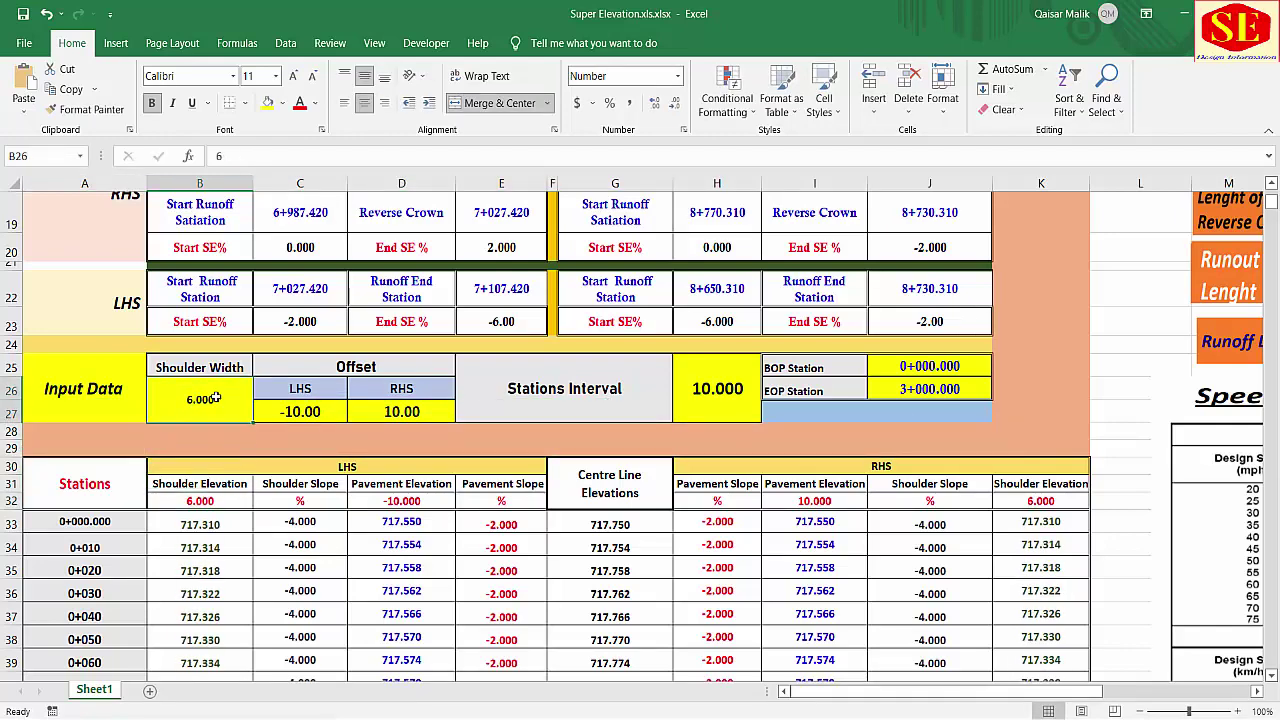
{"action": "type", "text": "5"}
{"action": "key", "text": "Return"}
Step: Try Shoulder Width values of 4 and 2.5 in B26, and set the width back to 5
{"action": "left_click", "coordinate": [213, 398]}
{"action": "type", "text": "4"}
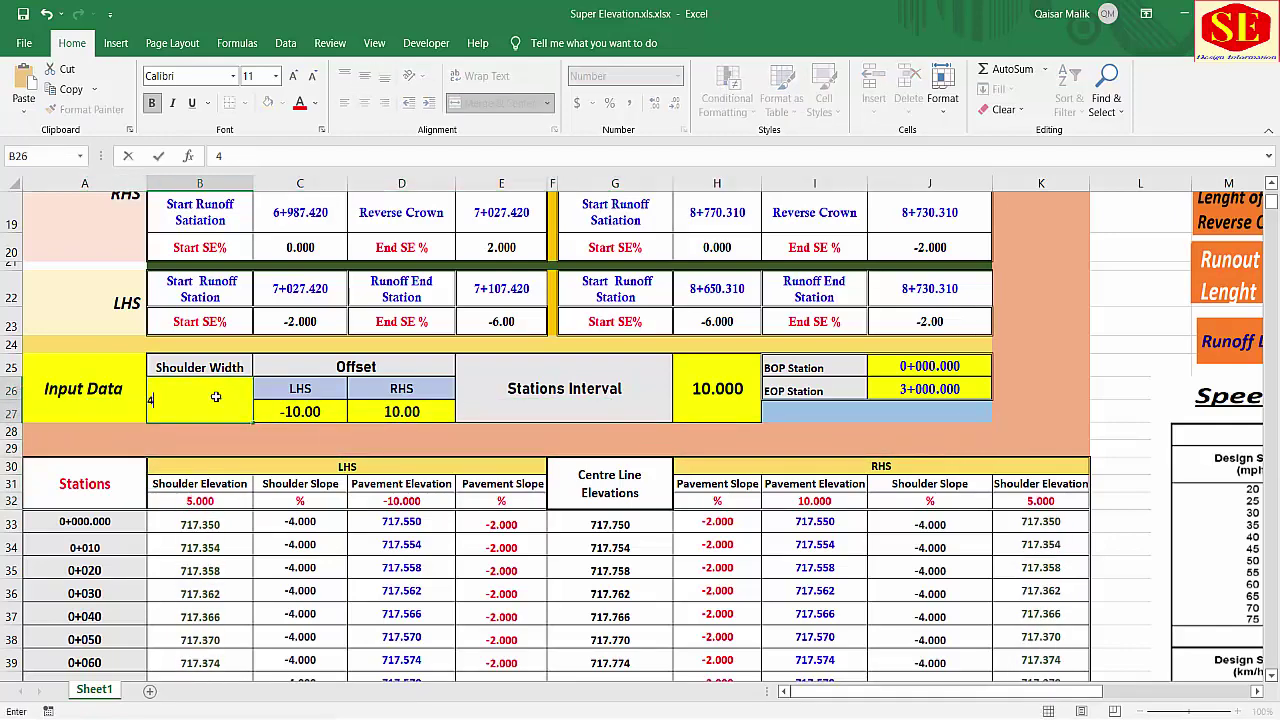
{"action": "key", "text": "Return"}
{"action": "left_click", "coordinate": [213, 398]}
{"action": "type", "text": "2"}
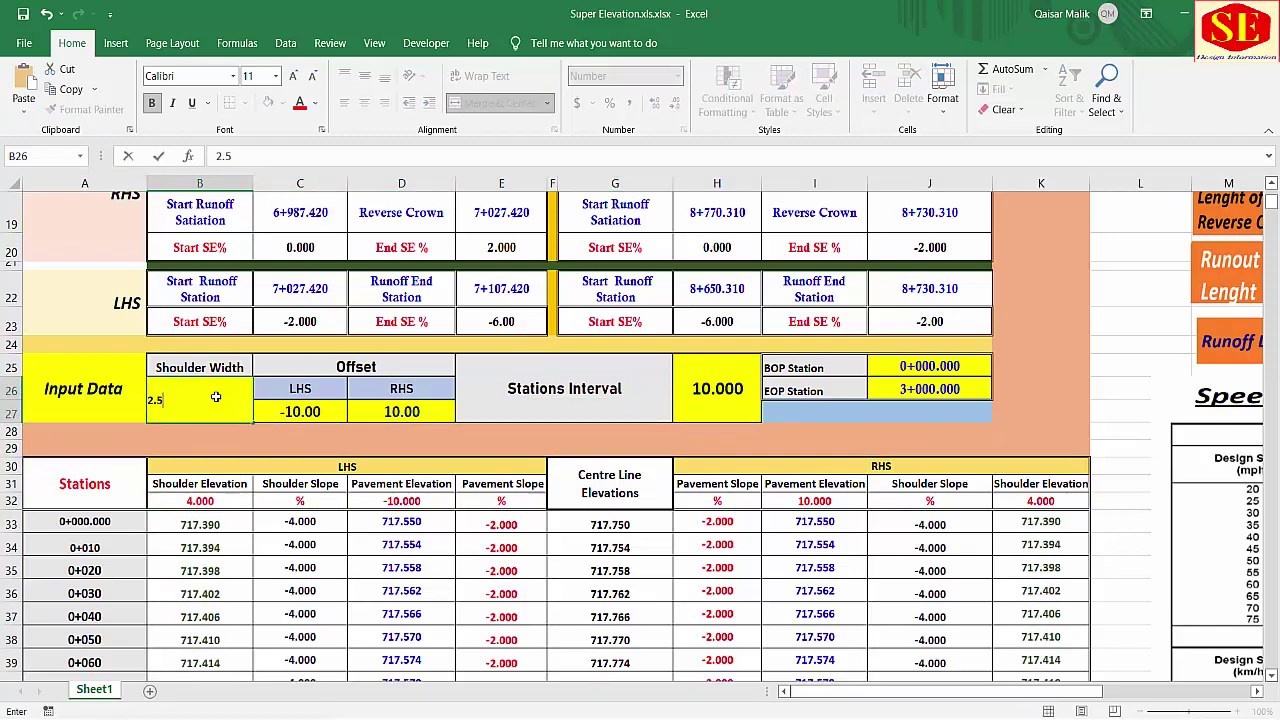
{"action": "type", "text": ".5"}
{"action": "key", "text": "Return"}
{"action": "left_click", "coordinate": [213, 398]}
{"action": "type", "text": "5"}
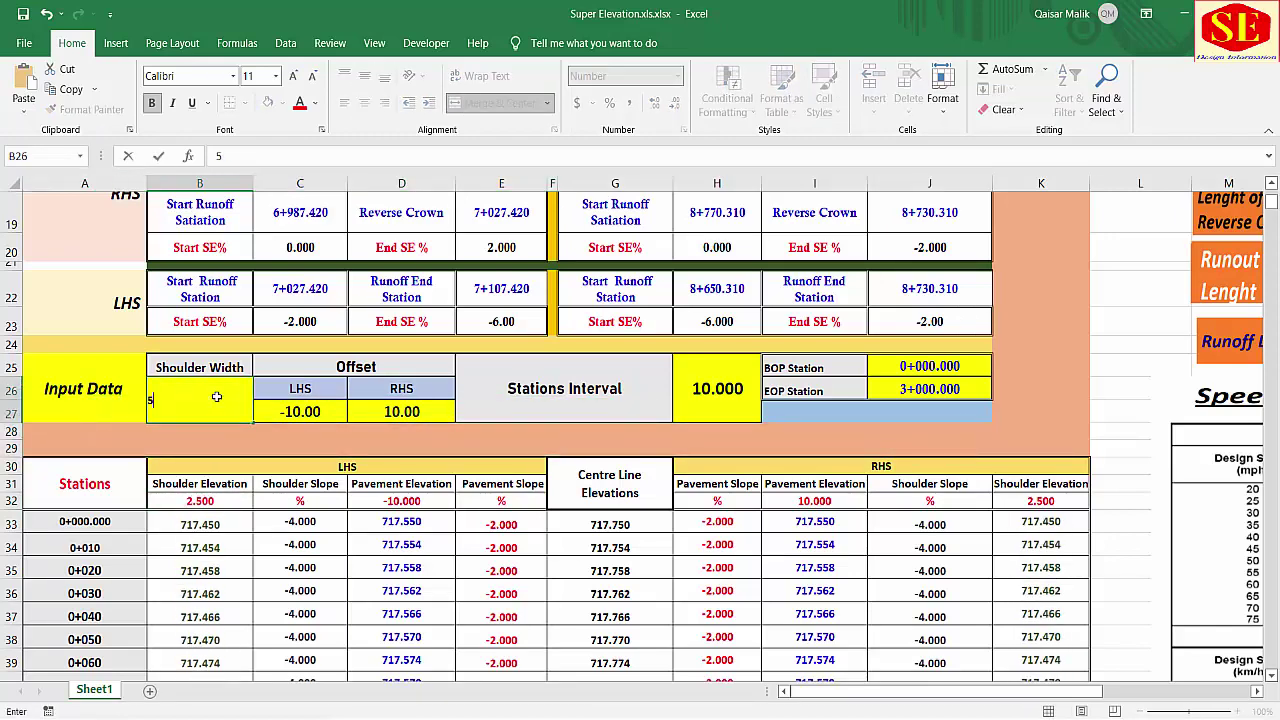
{"action": "key", "text": "Return"}
Step: Set the LHS offset in C27 to -15 and the RHS offset in D27 to 15, checking the linked pavement headings in row 32
{"action": "left_click", "coordinate": [280, 412]}
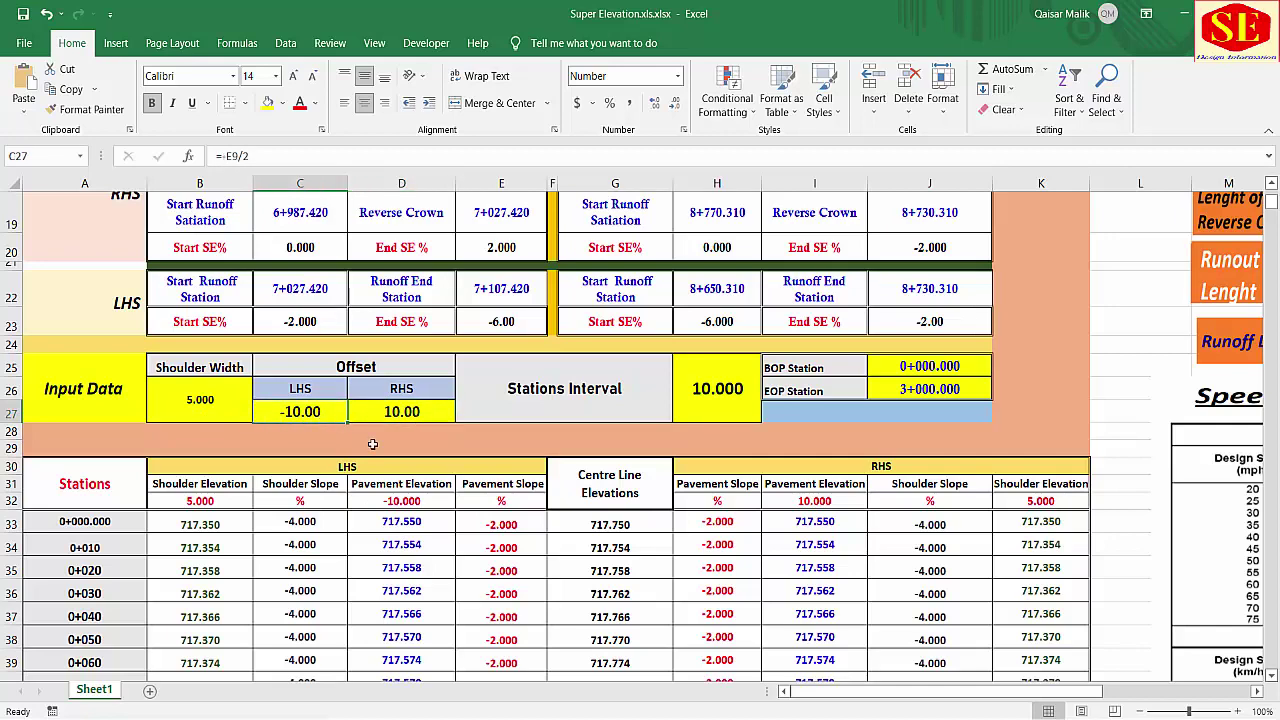
{"action": "type", "text": "-15"}
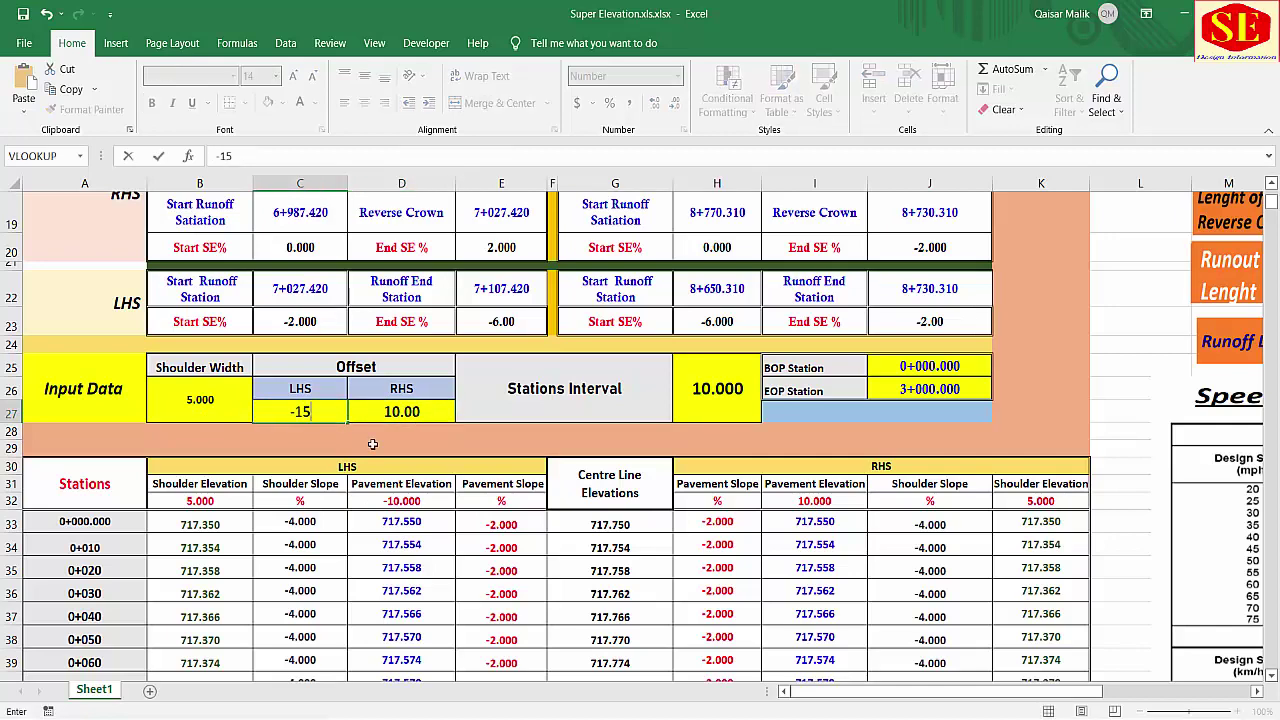
{"action": "key", "text": "Tab"}
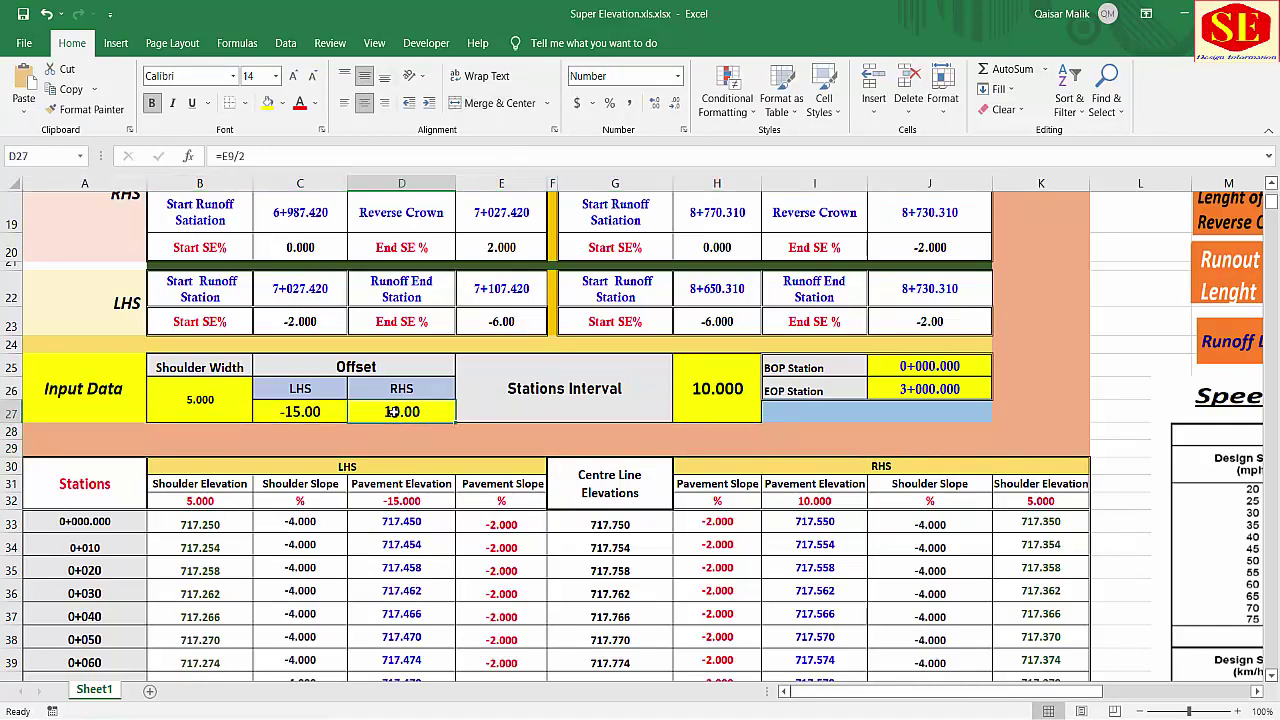
{"action": "type", "text": "15"}
{"action": "key", "text": "Return"}
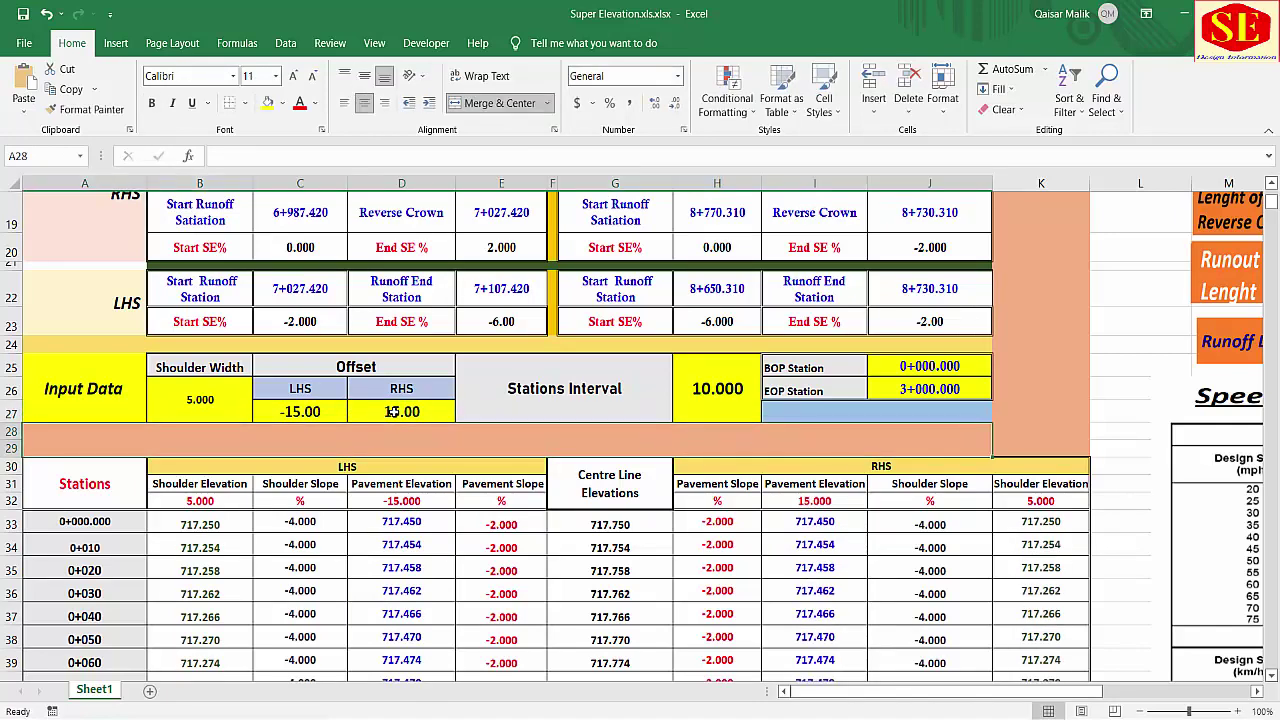
{"action": "left_click", "coordinate": [402, 502]}
{"action": "left_click", "coordinate": [806, 505]}
{"action": "left_click", "coordinate": [415, 503]}
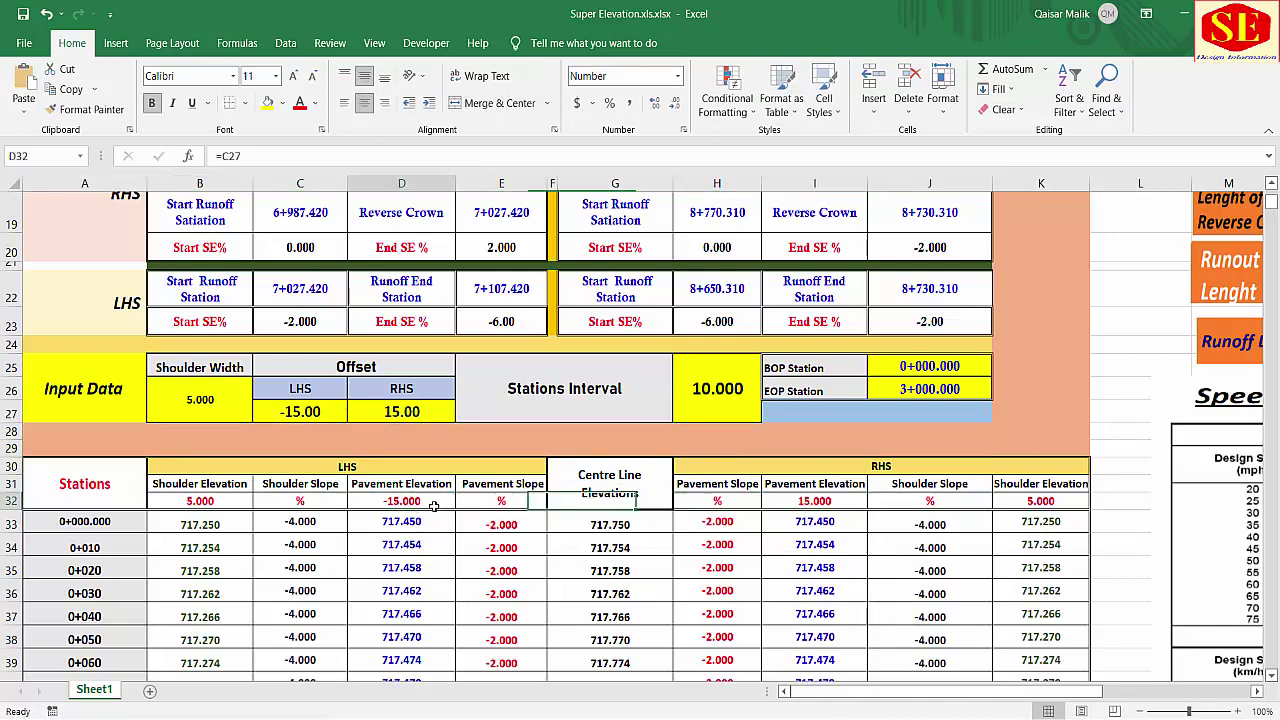
Step: Try an LHS offset of -10 in C27, restore it to -15, and check the linked heading in D32
{"action": "left_click", "coordinate": [330, 411]}
{"action": "type", "text": "-10"}
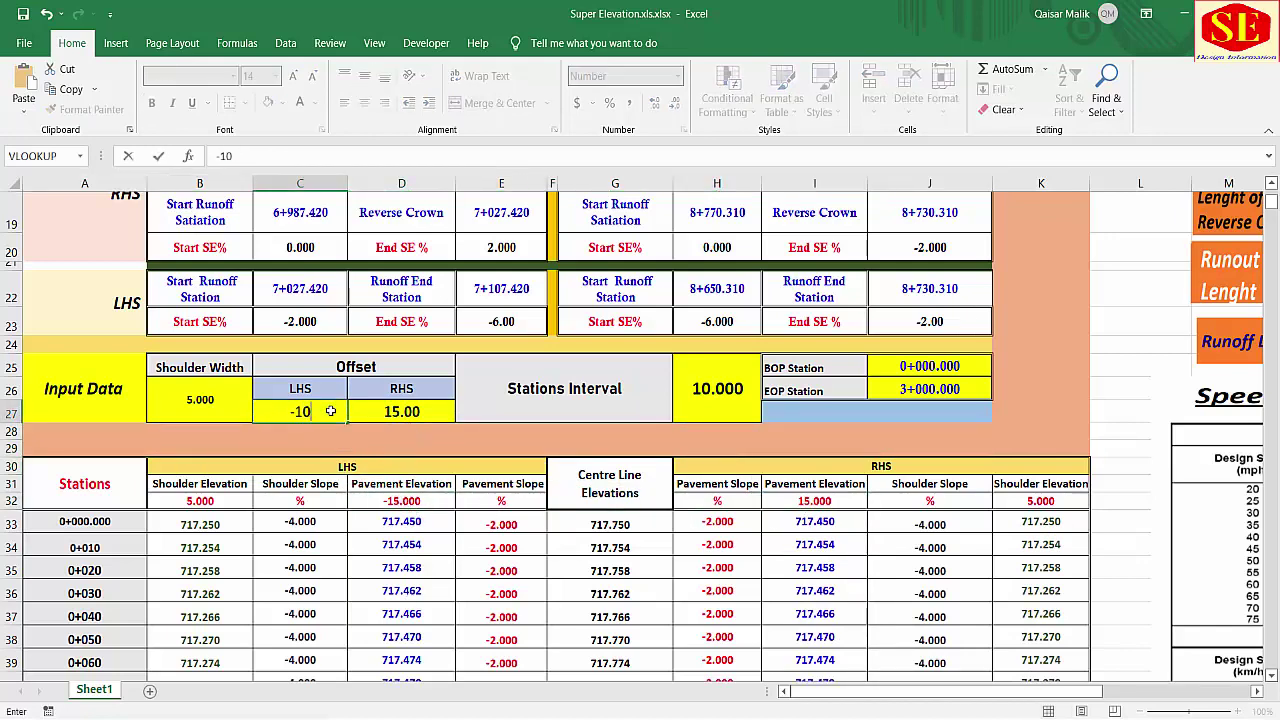
{"action": "key", "text": "Return"}
{"action": "left_click", "coordinate": [400, 494]}
{"action": "left_click", "coordinate": [312, 405]}
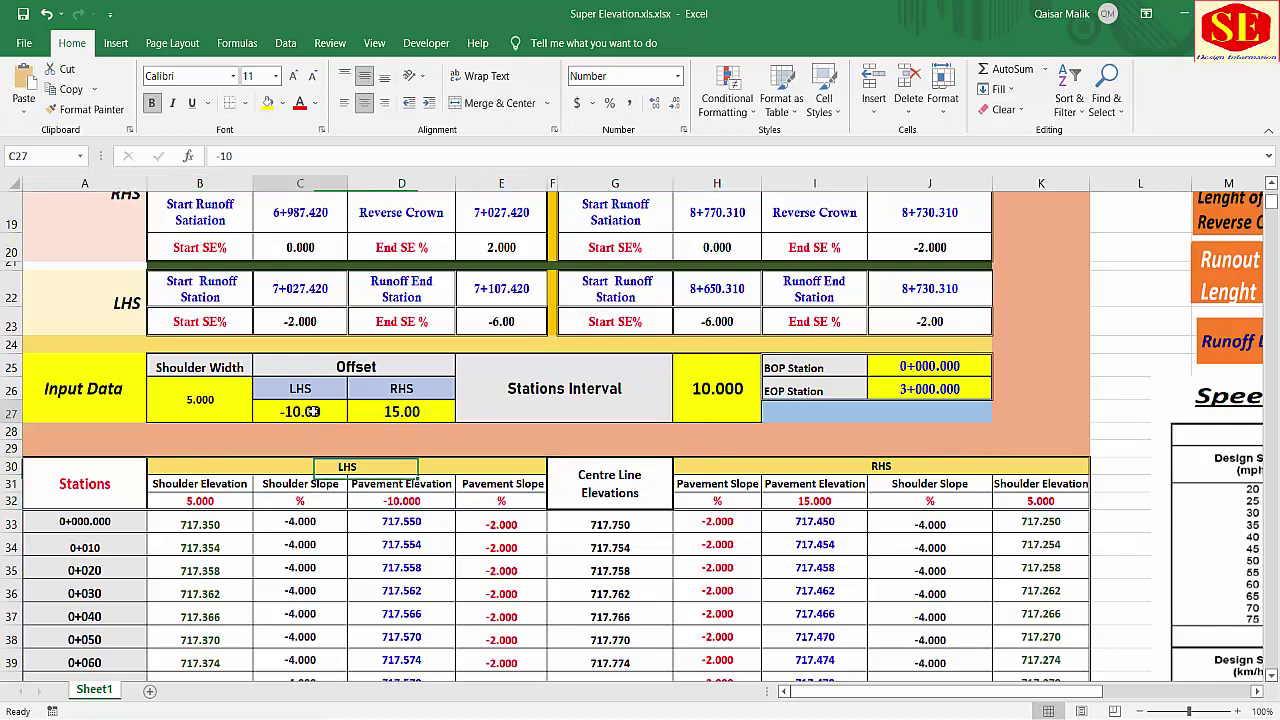
{"action": "type", "text": "-15"}
{"action": "key", "text": "Return"}
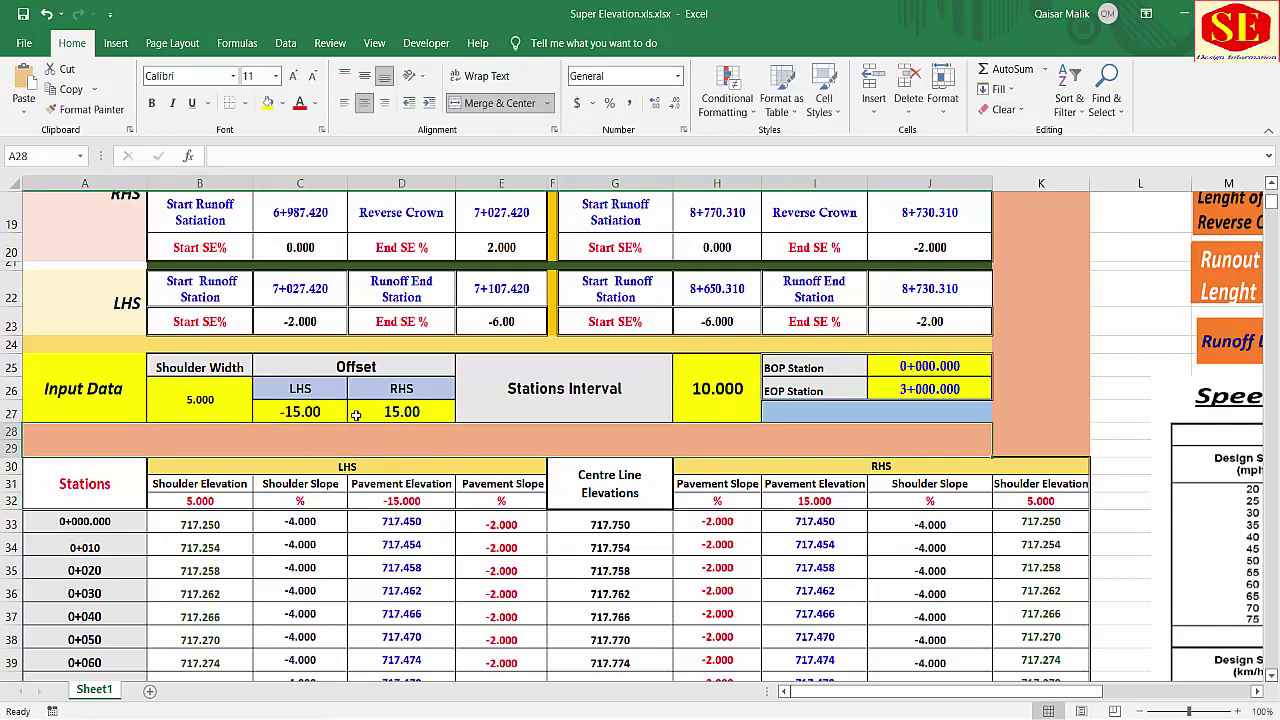
{"action": "left_click", "coordinate": [381, 499]}
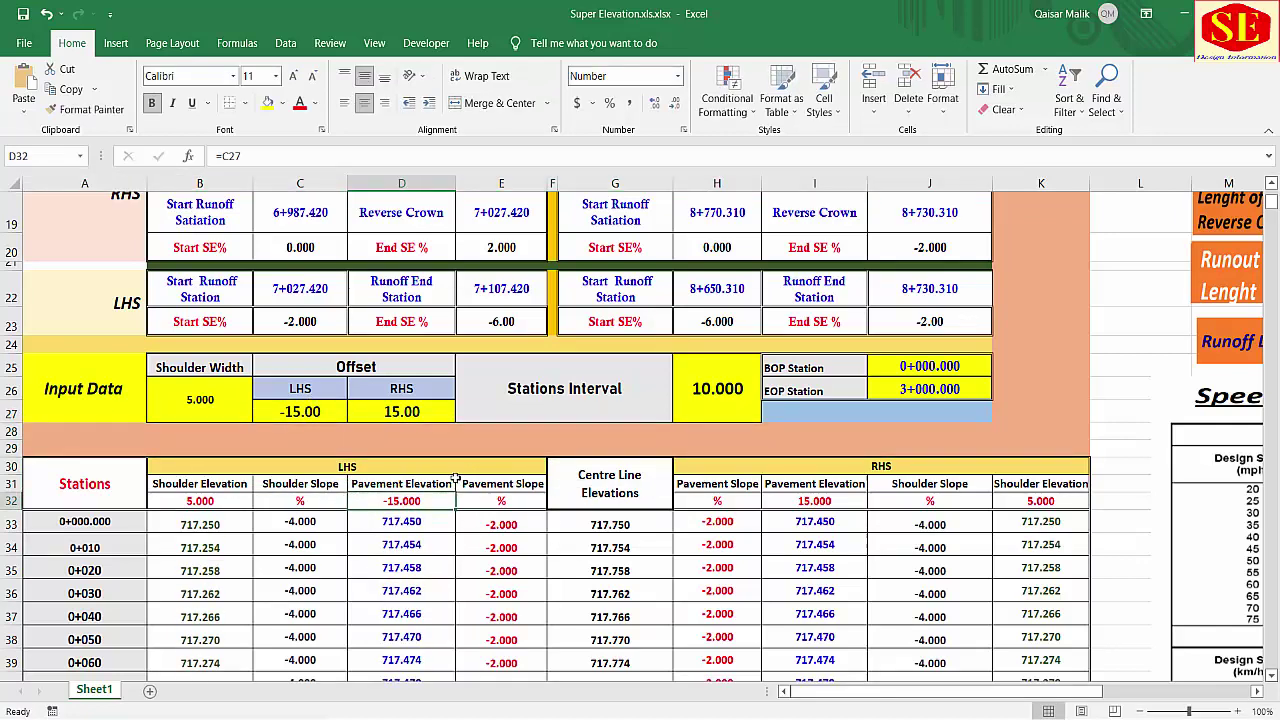
Step: Review the Stations Interval input in H25, the first station formula in A33 and the BOP and EOP Station labels
{"action": "left_click", "coordinate": [695, 459]}
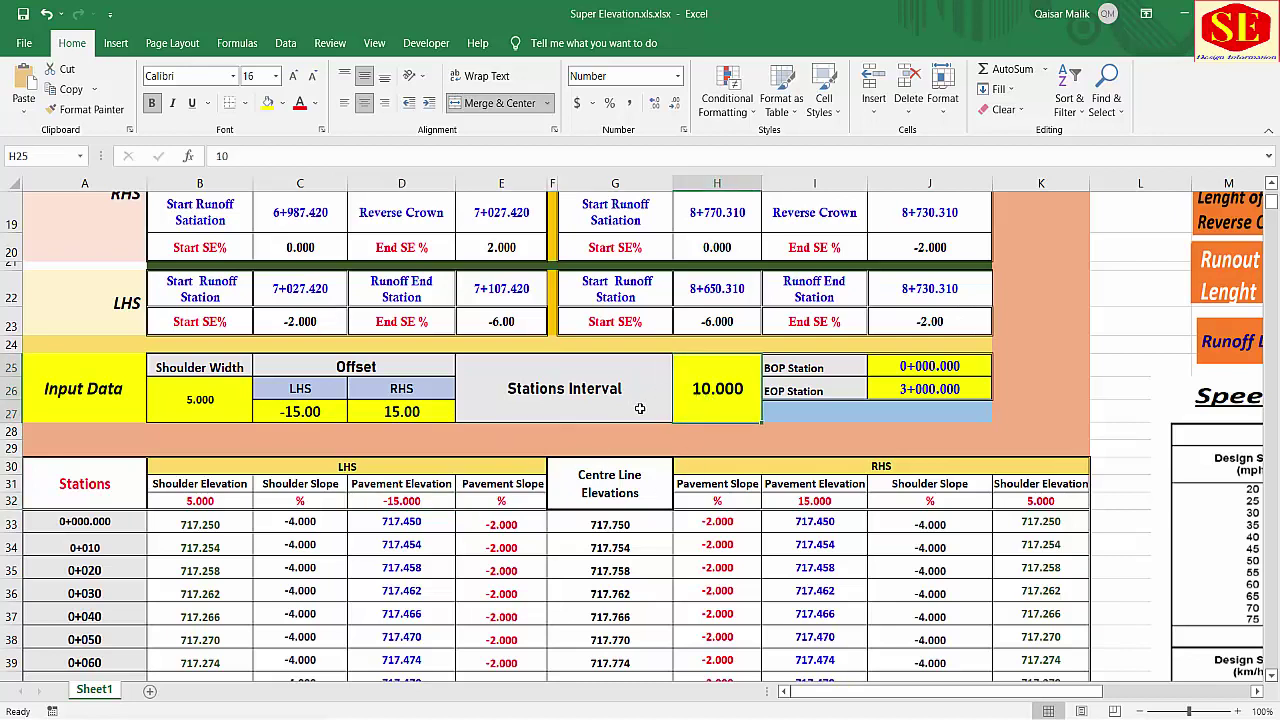
{"action": "left_click", "coordinate": [113, 521]}
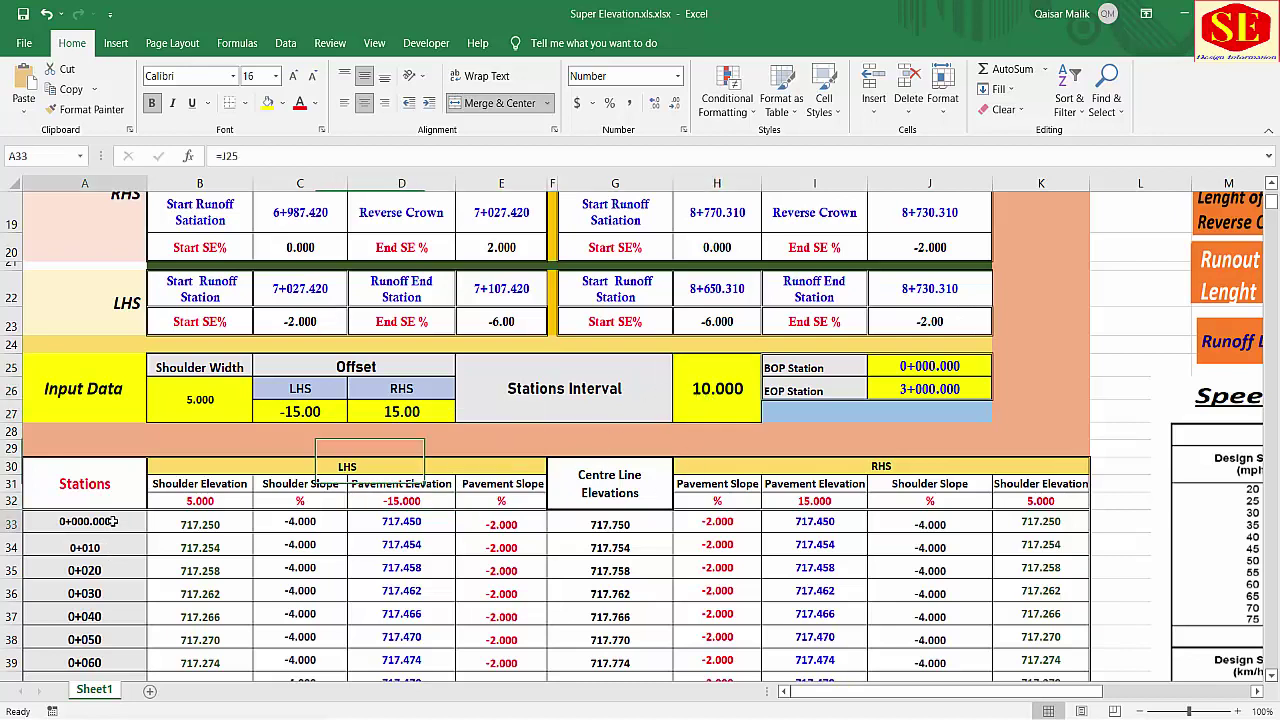
{"action": "left_click", "coordinate": [838, 366]}
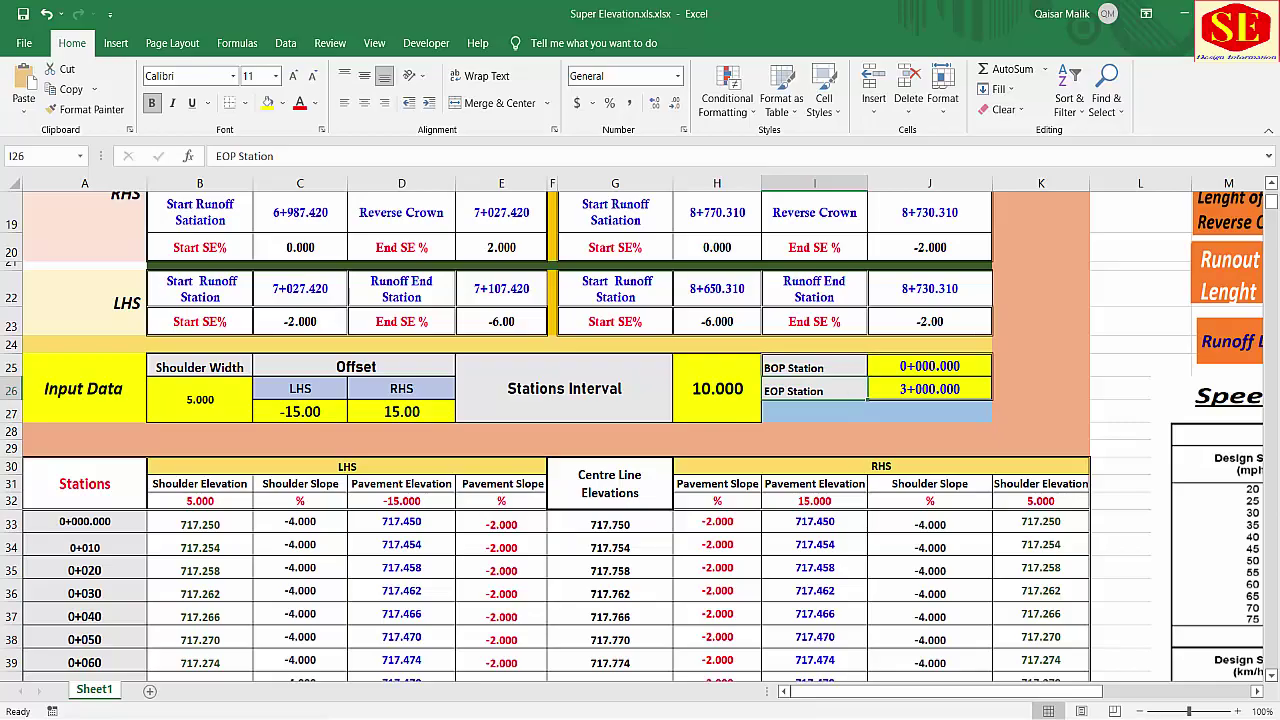
Step: Switch to FFF.pdf in the browser to examine the profile along its length, and return to Excel's BOP Station input in J25
{"action": "key", "text": "alt+Tab"}
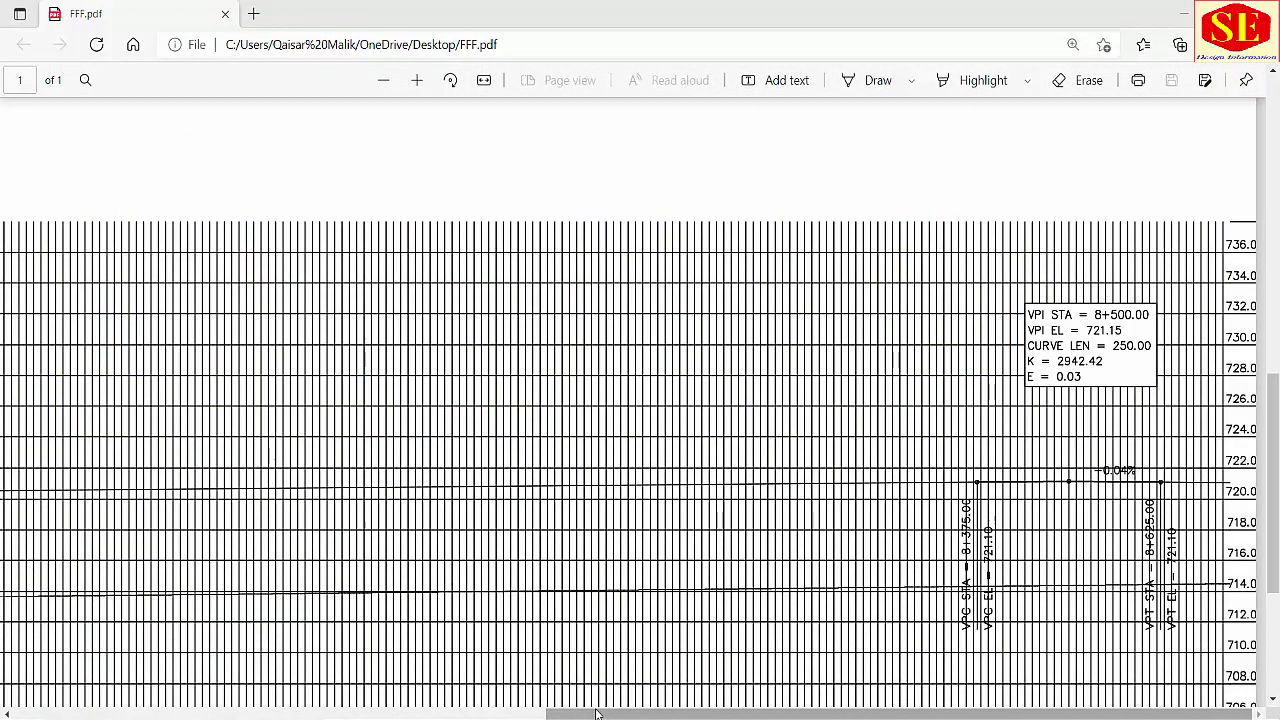
{"action": "left_click_drag", "start_coordinate": [600, 715], "coordinate": [212, 715]}
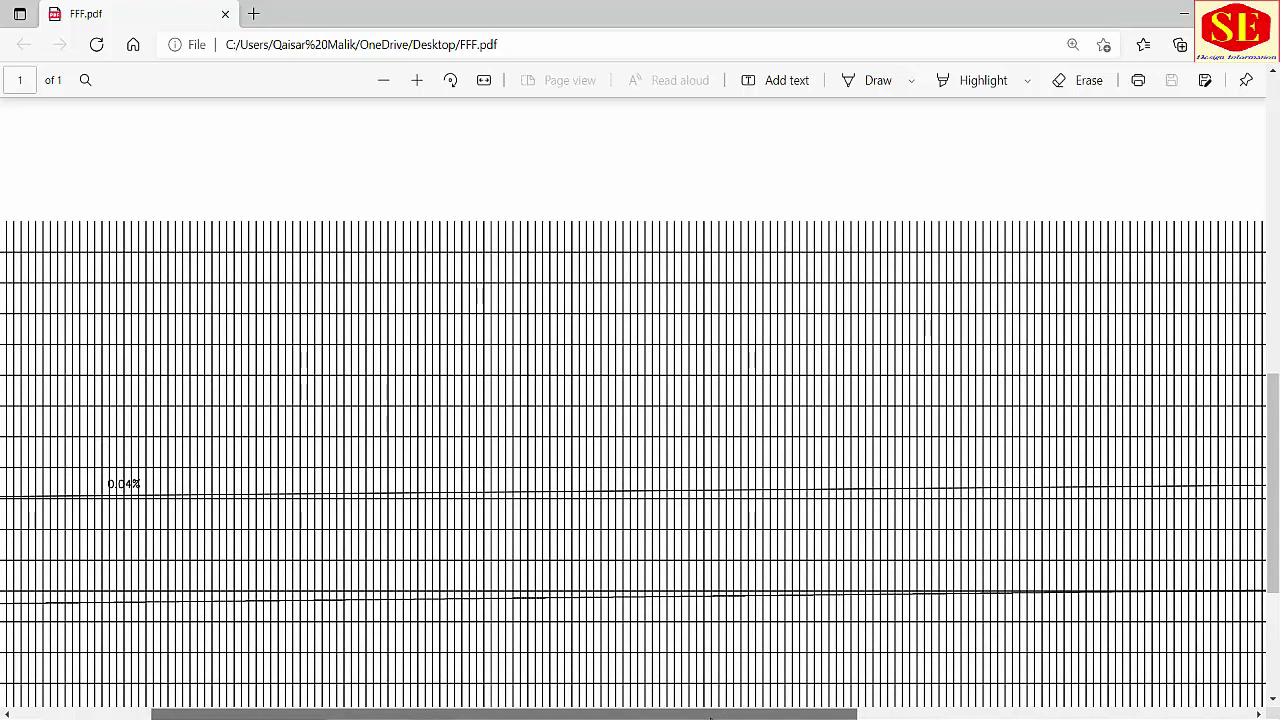
{"action": "left_click_drag", "start_coordinate": [711, 715], "coordinate": [1107, 715]}
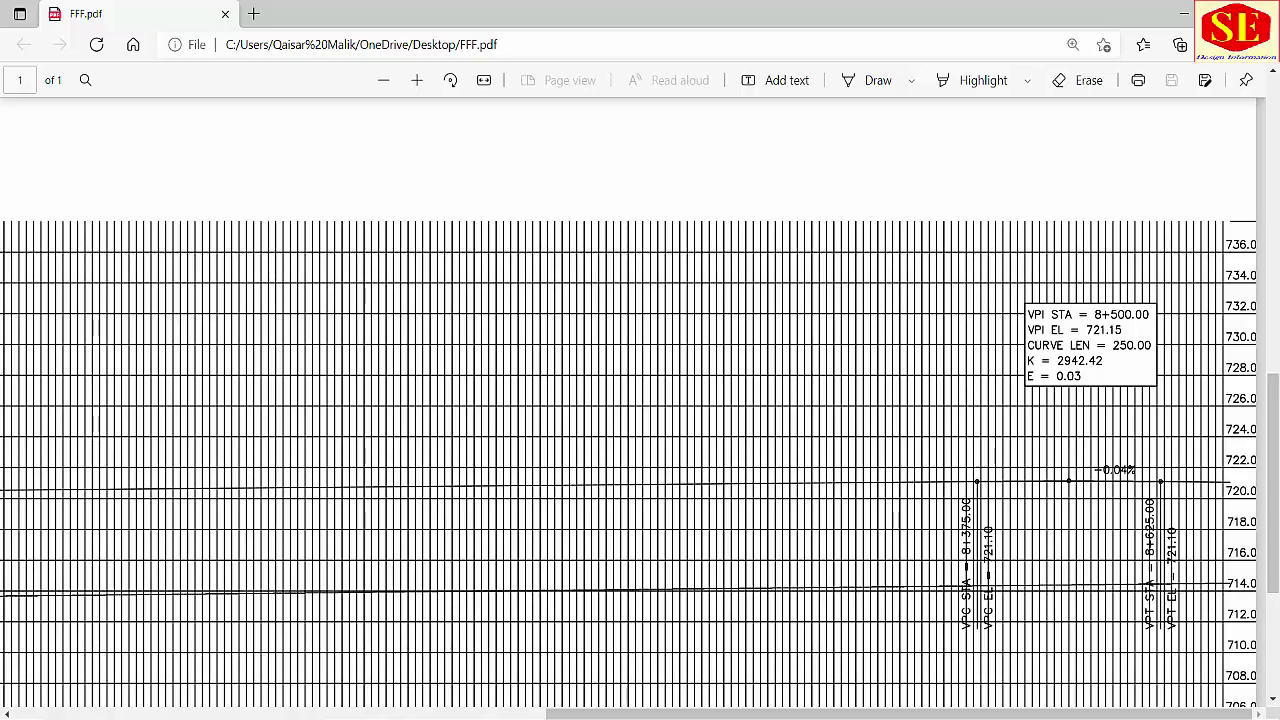
{"action": "key", "text": "alt+Tab"}
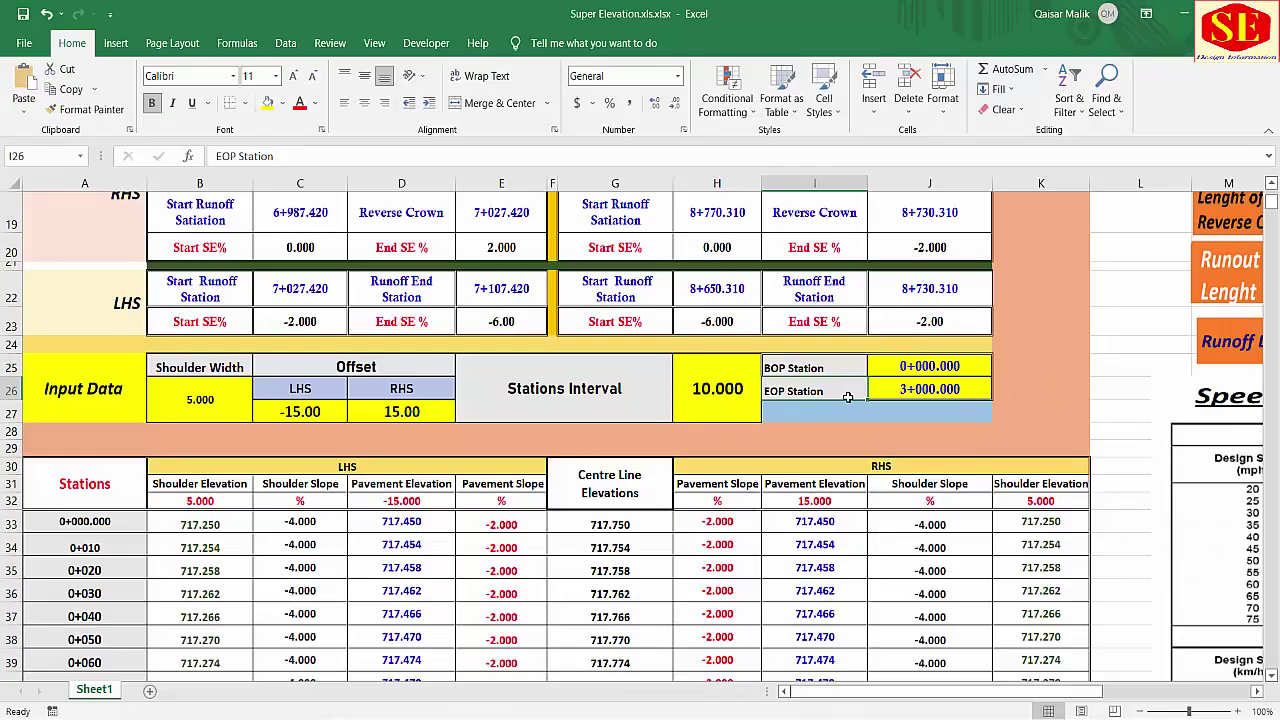
{"action": "left_click", "coordinate": [922, 364]}
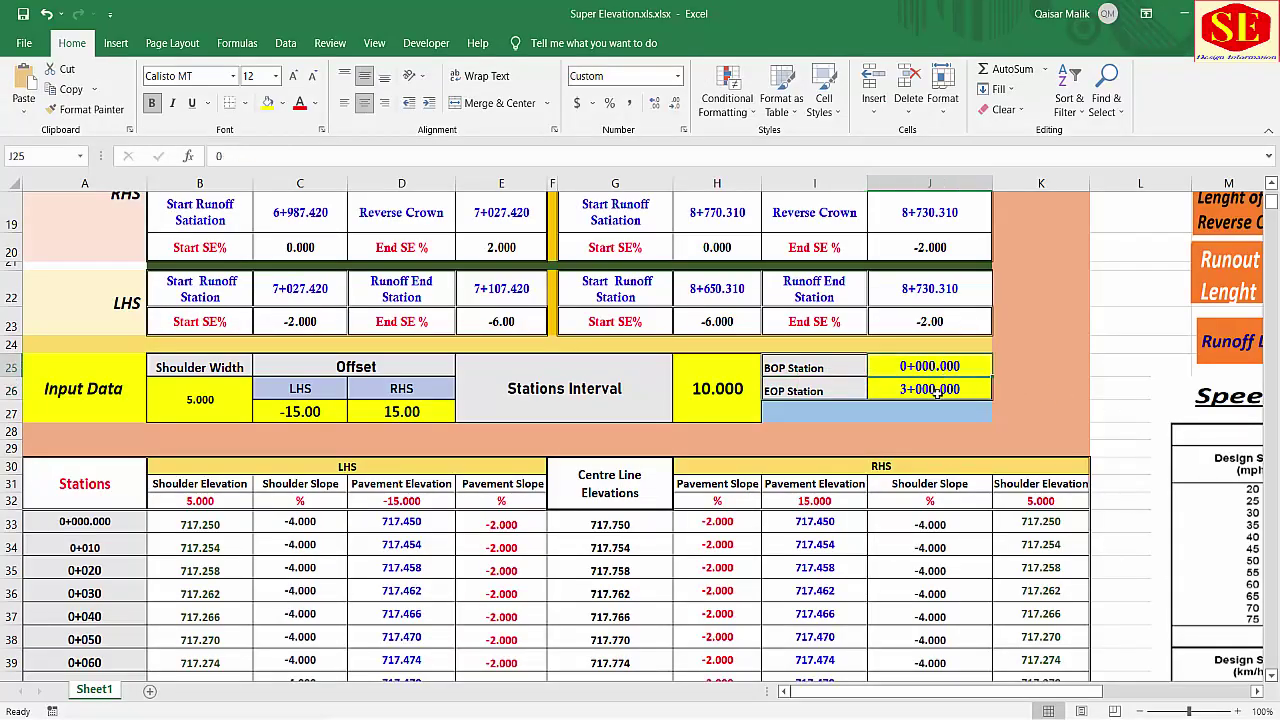
Step: Check the EOP Station in J26 and the VPI Station in H8, and set the BOP Station in J25 to 5000
{"action": "left_click", "coordinate": [936, 394]}
{"action": "scroll", "coordinate": [1019, 455], "scroll_direction": "up", "scroll_amount": 4}
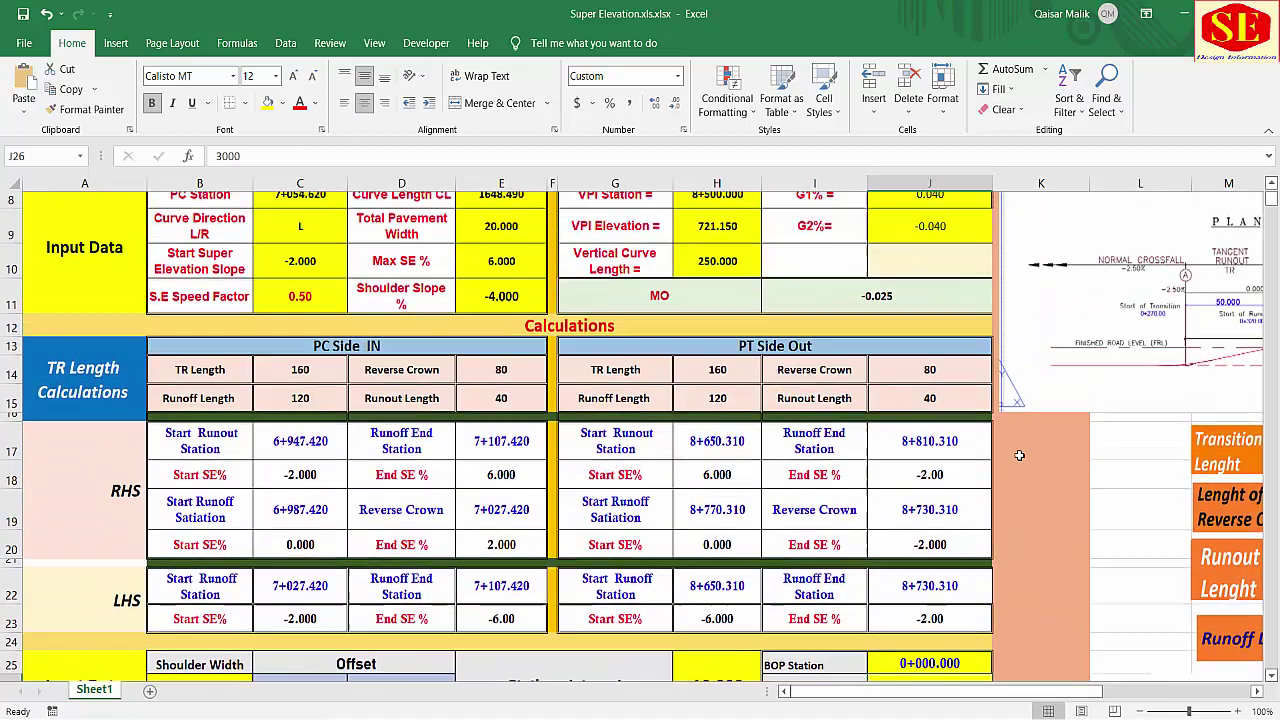
{"action": "left_click", "coordinate": [740, 231]}
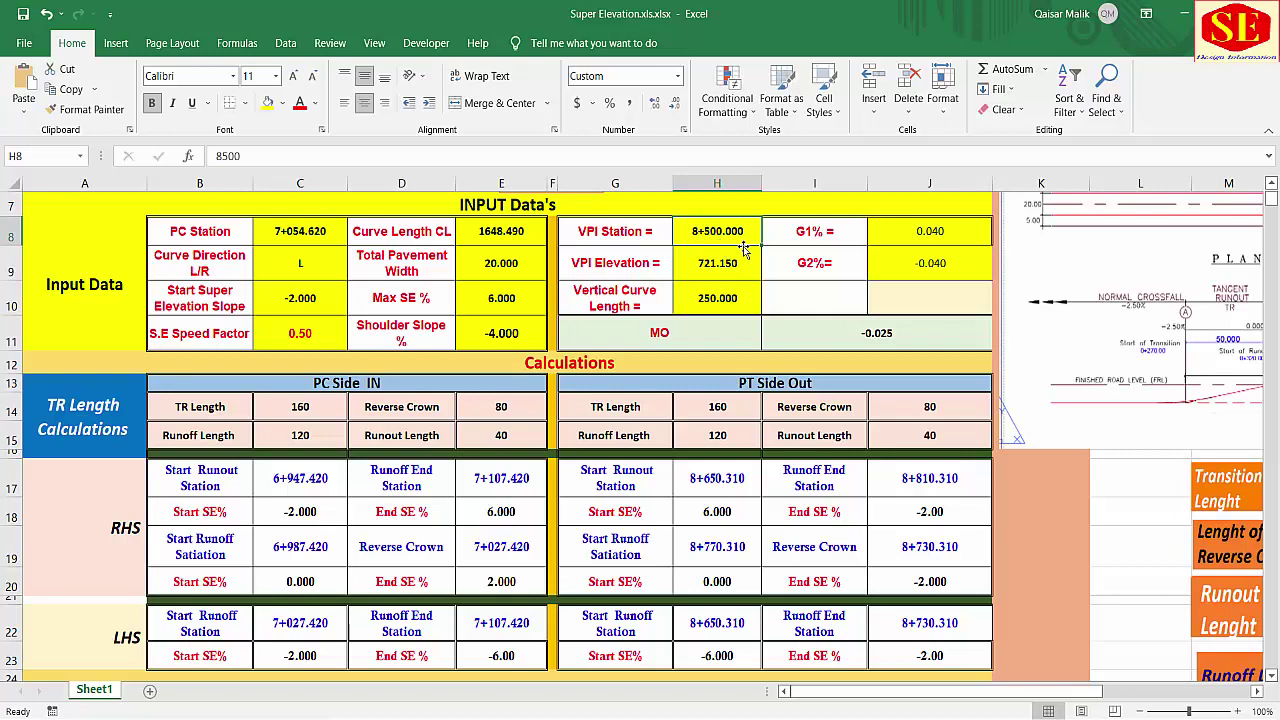
{"action": "scroll", "coordinate": [830, 400], "scroll_direction": "down", "scroll_amount": 3}
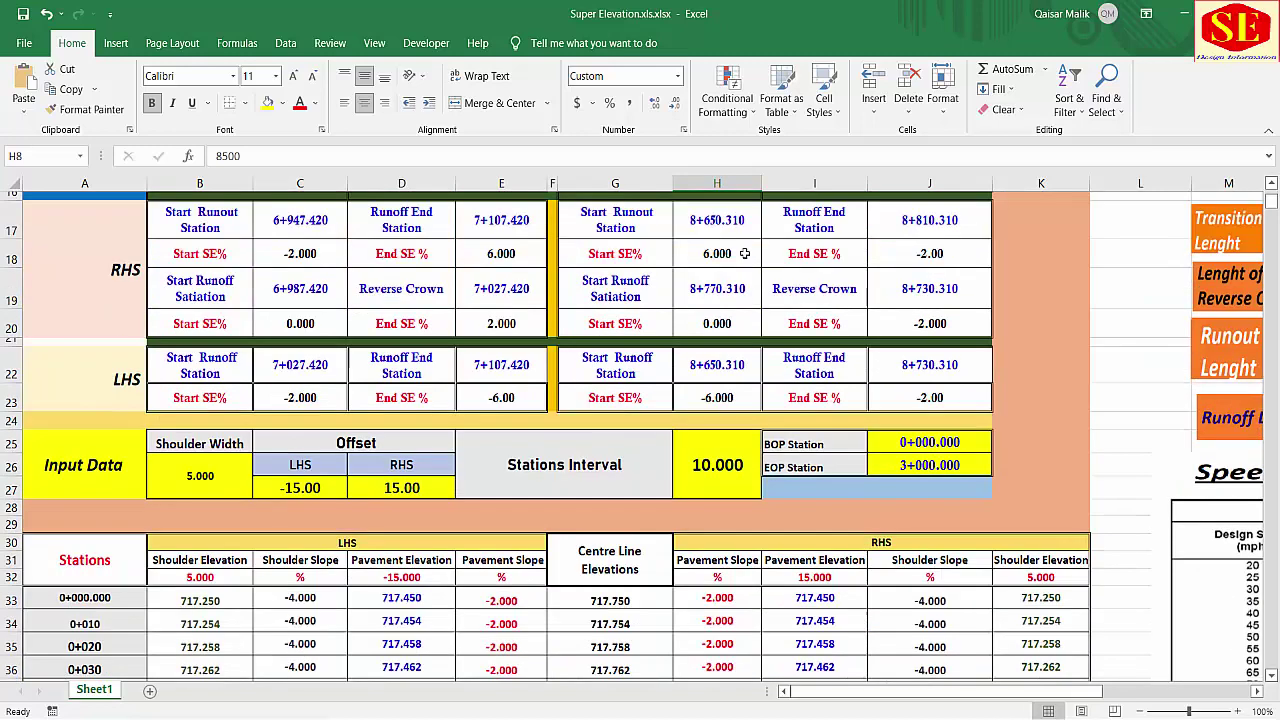
{"action": "left_click", "coordinate": [938, 444]}
{"action": "type", "text": "5000"}
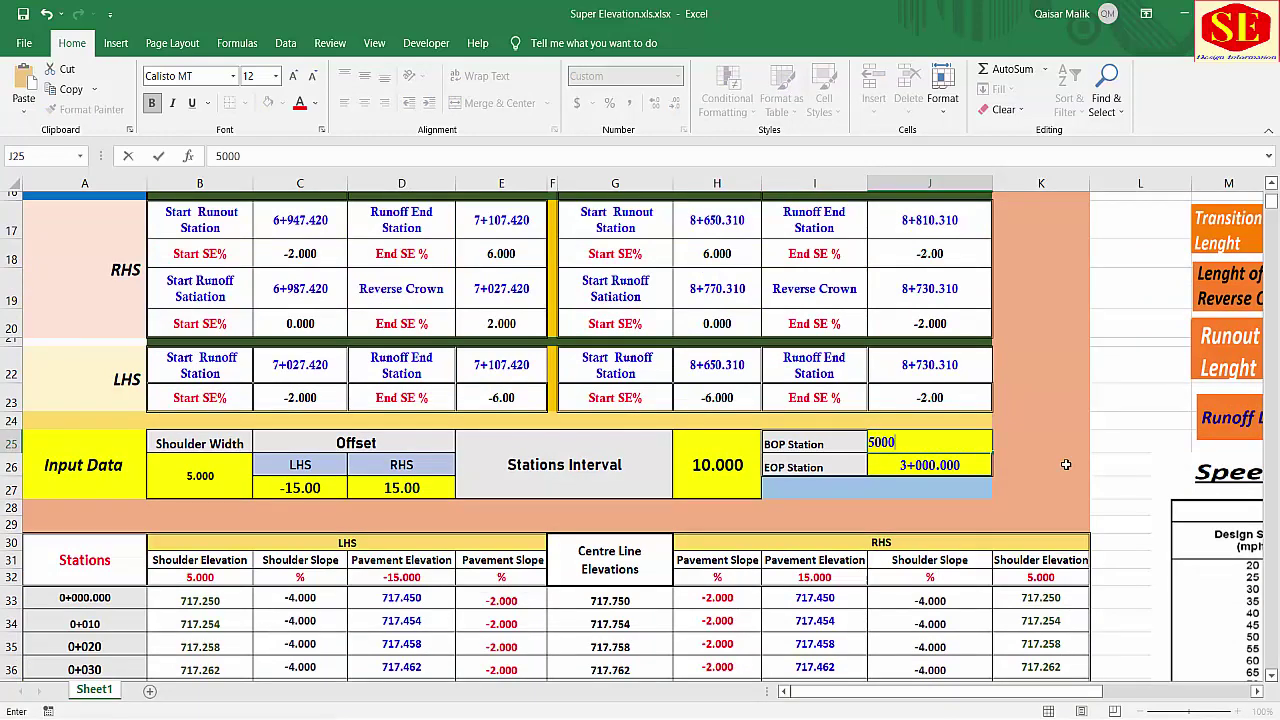
{"action": "key", "text": "Return"}
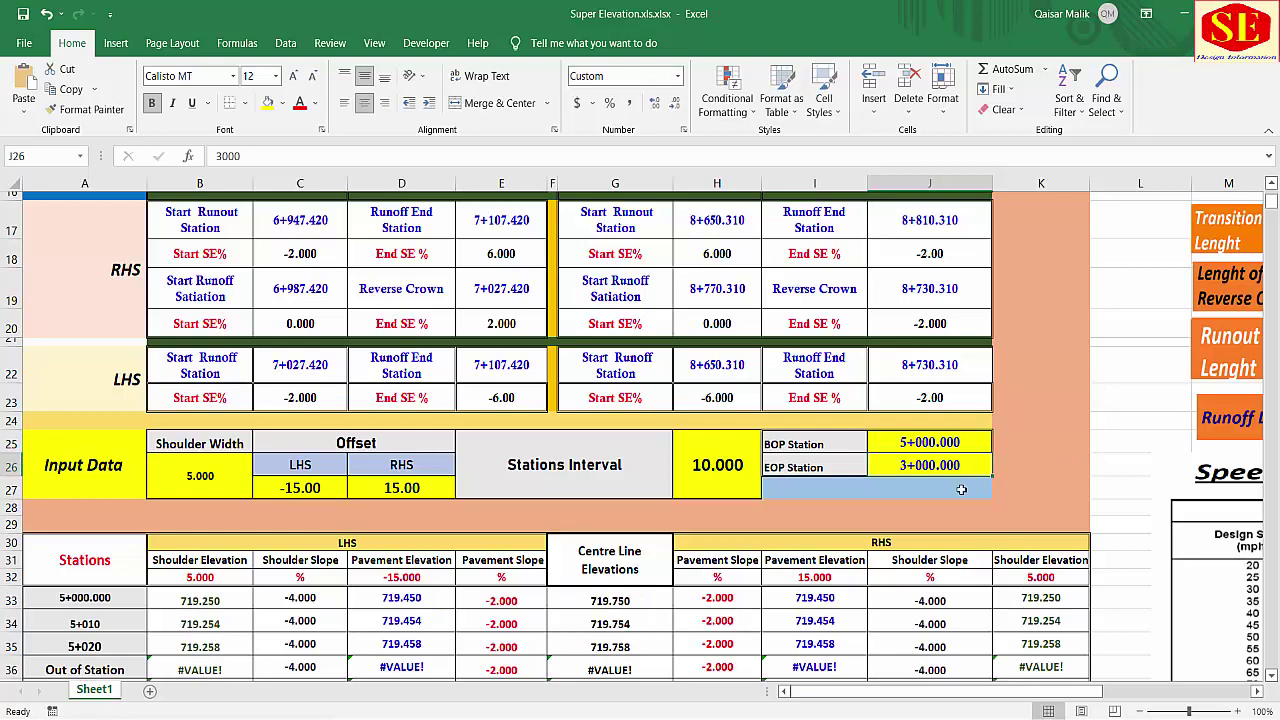
Step: Set the EOP Station in J26 to 8000 and compare it with the curve input data and runoff stations
{"action": "type", "text": "8000"}
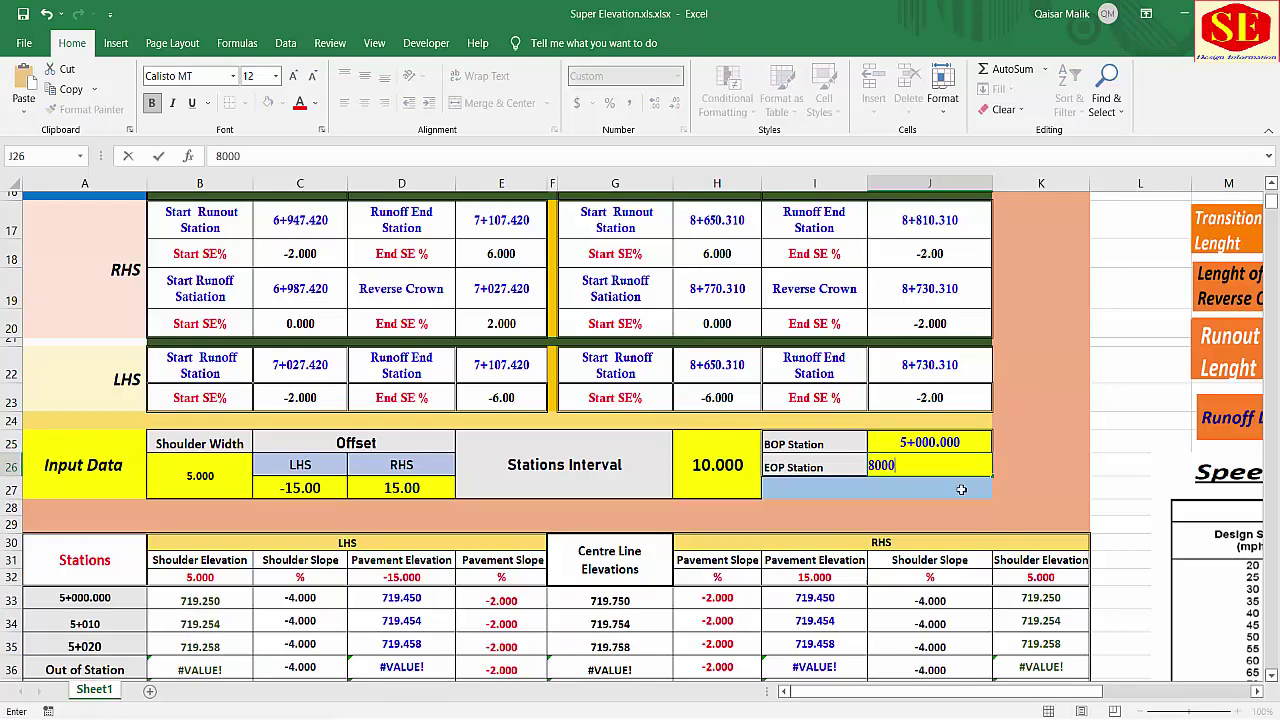
{"action": "key", "text": "Return"}
{"action": "scroll", "coordinate": [898, 490], "scroll_direction": "up", "scroll_amount": 5}
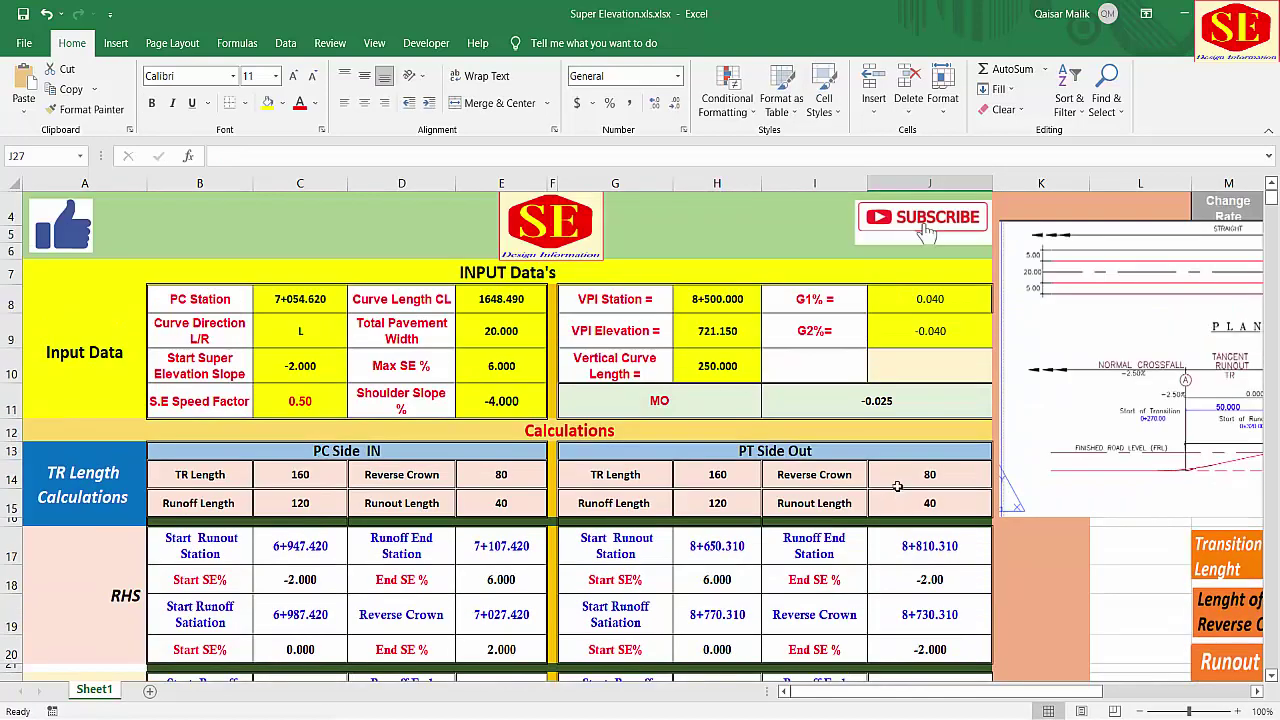
{"action": "scroll", "coordinate": [710, 320], "scroll_direction": "down", "scroll_amount": 4}
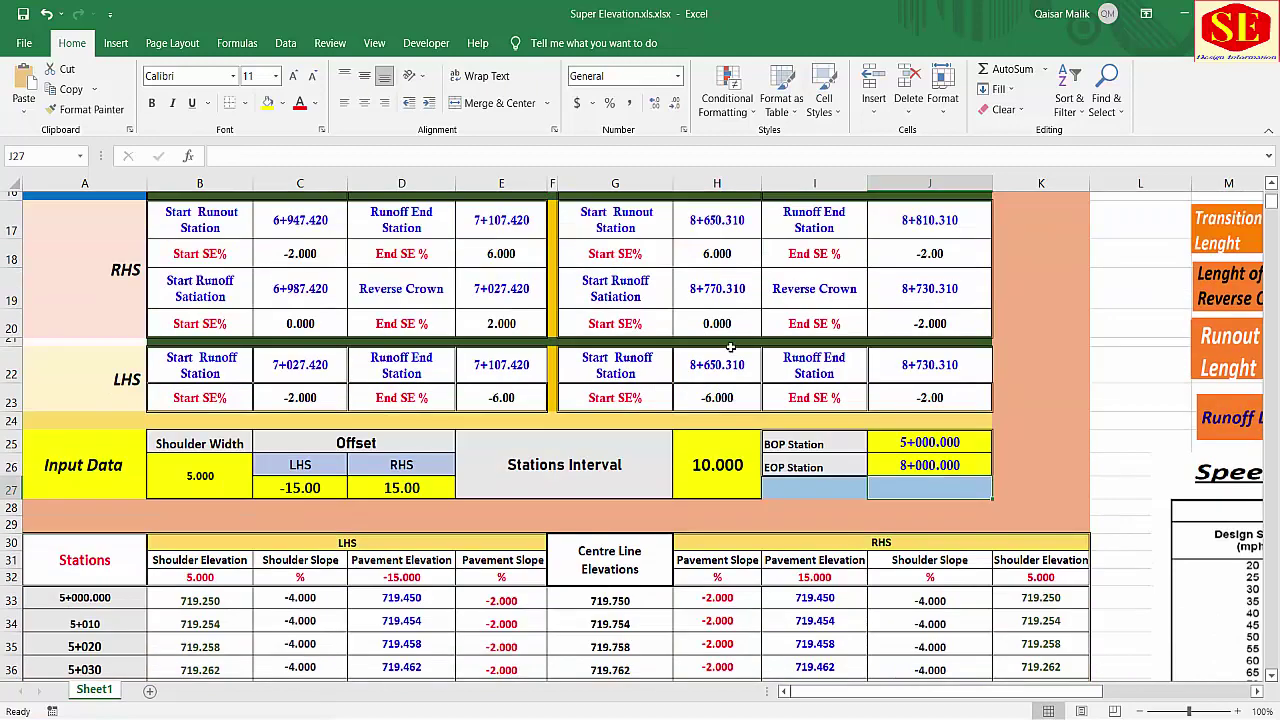
Step: Set the EOP Station in J26 to 12000 and check the BOP and EOP Station entries
{"action": "left_click", "coordinate": [913, 463]}
{"action": "type", "text": "120"}
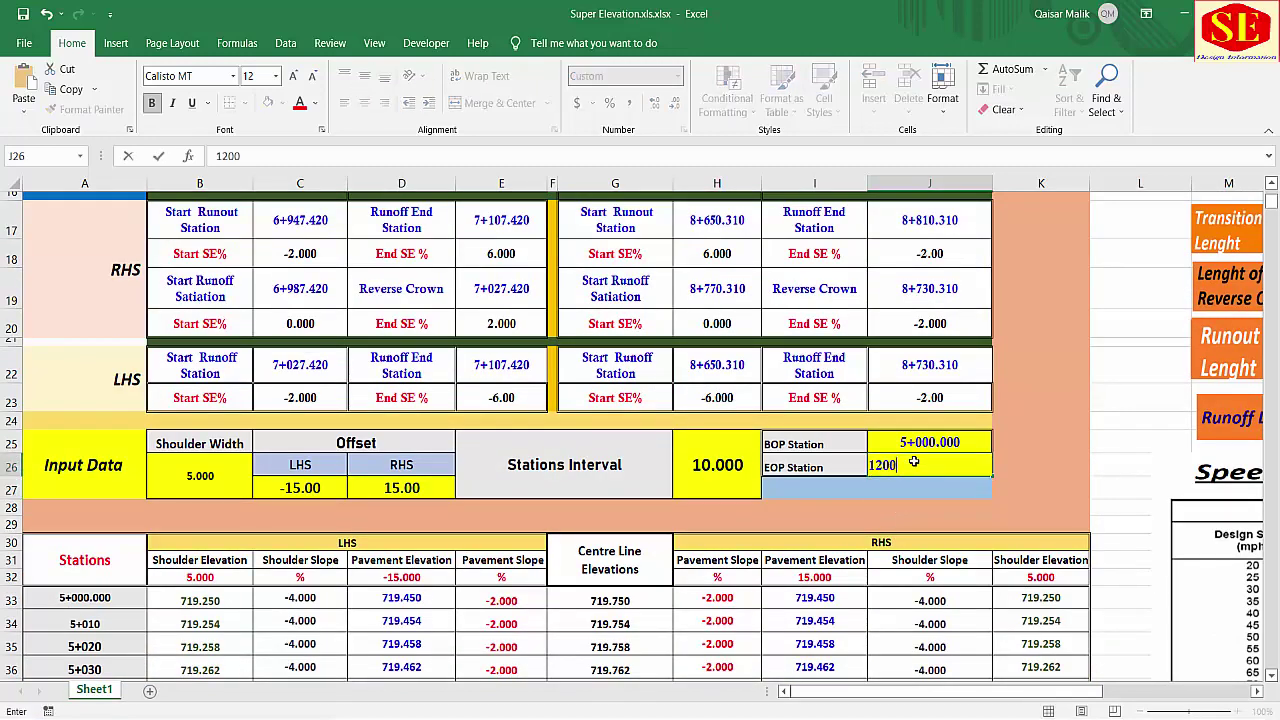
{"action": "key", "text": "Return"}
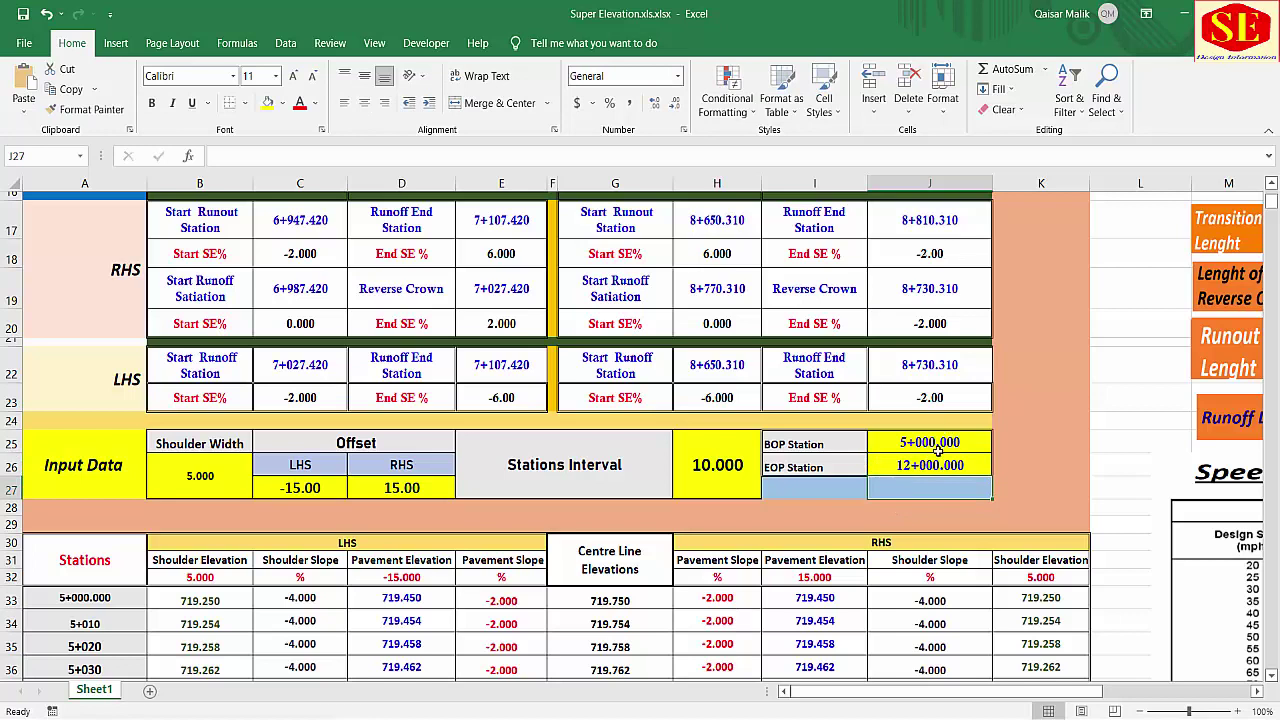
{"action": "left_click", "coordinate": [935, 444]}
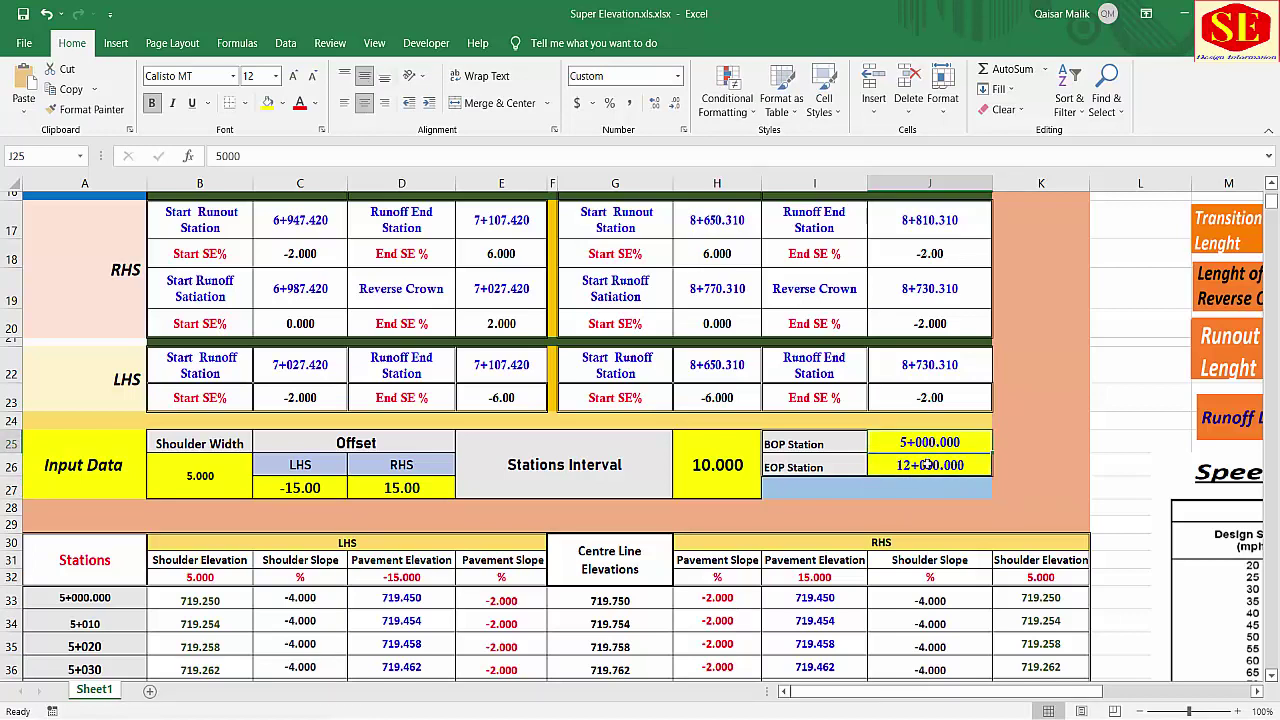
{"action": "left_click", "coordinate": [929, 465]}
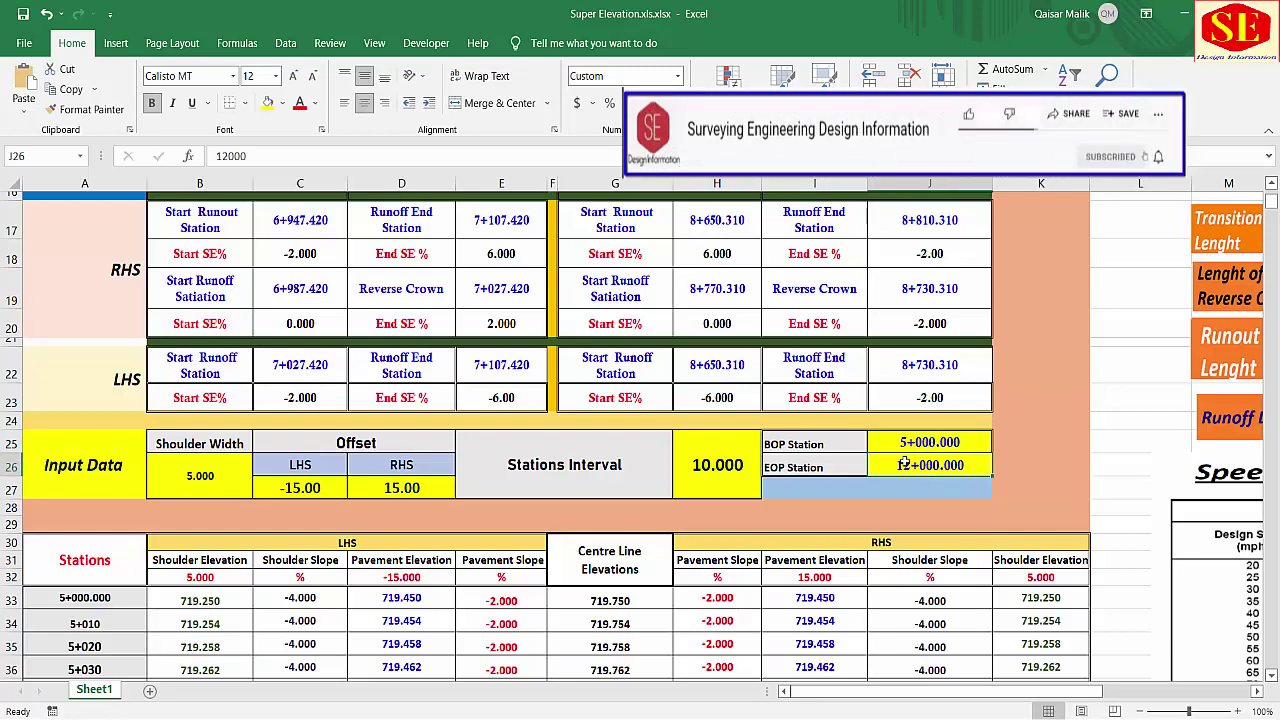
Step: Review the station formula in A34, the Start Runout Station formula in C17 and the rows of the station table
{"action": "scroll", "coordinate": [907, 455], "scroll_direction": "down", "scroll_amount": 2}
{"action": "left_click", "coordinate": [86, 466]}
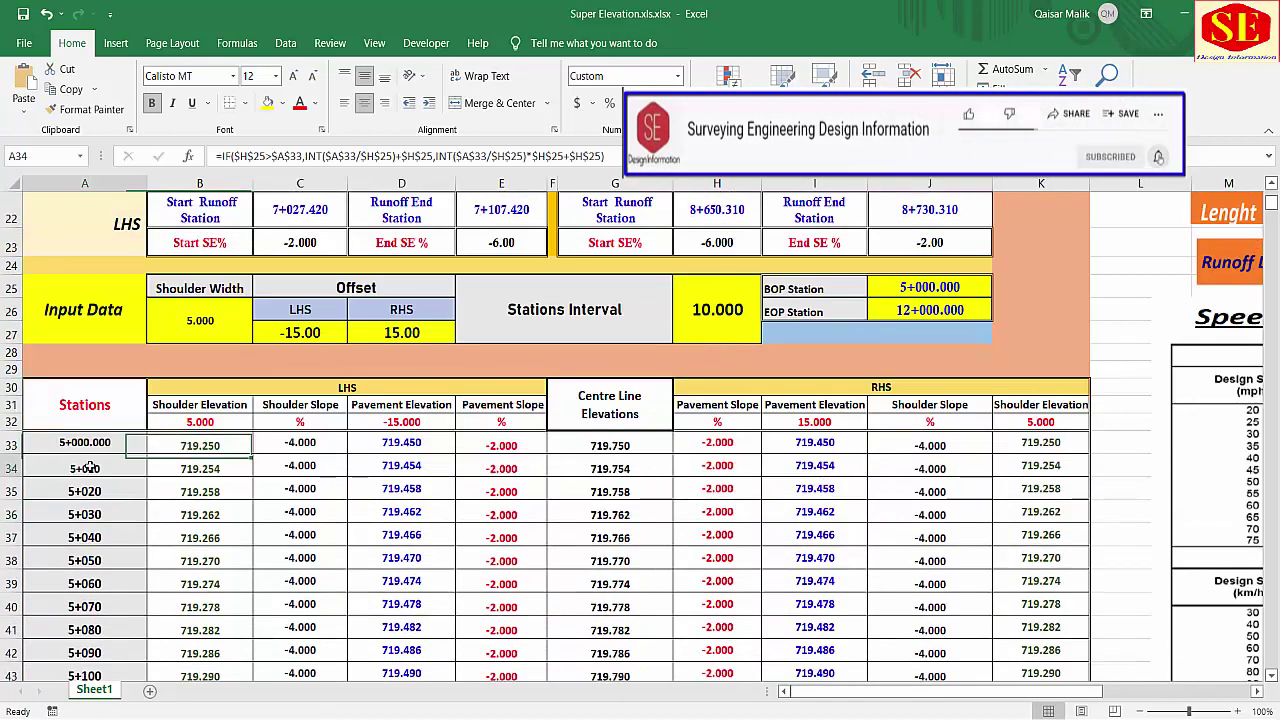
{"action": "scroll", "coordinate": [418, 510], "scroll_direction": "up", "scroll_amount": 3}
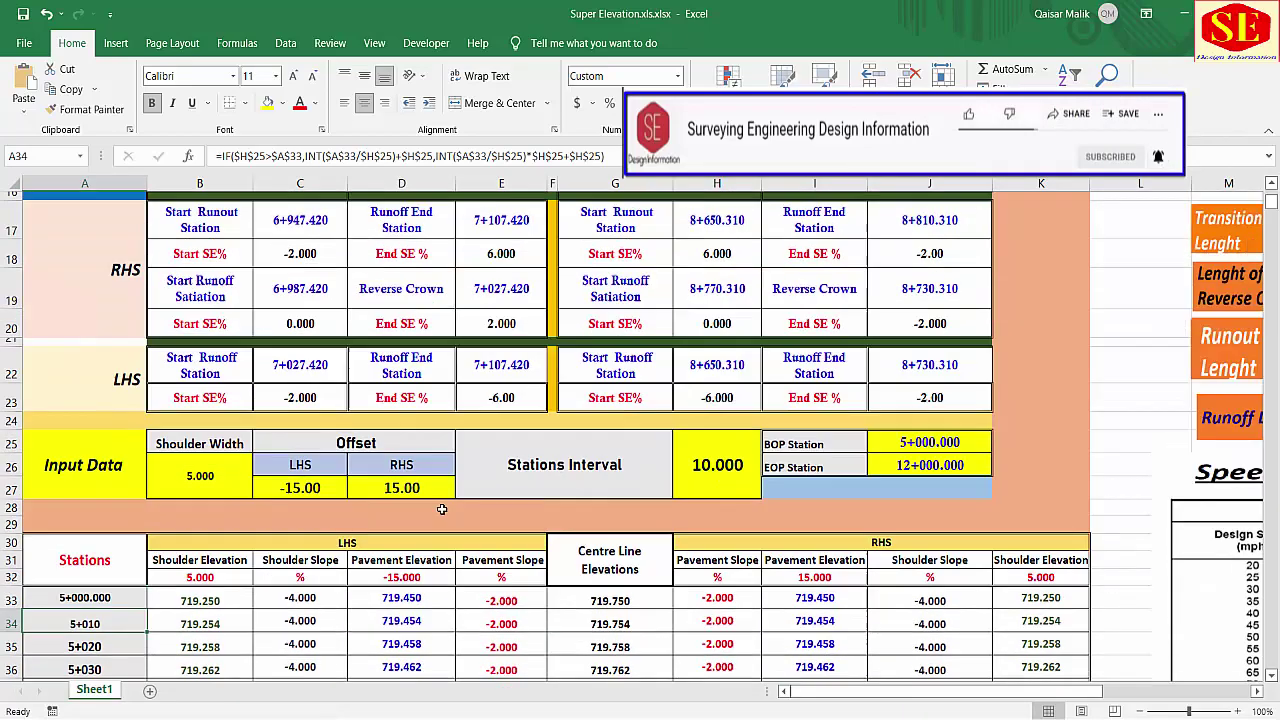
{"action": "left_click", "coordinate": [299, 296]}
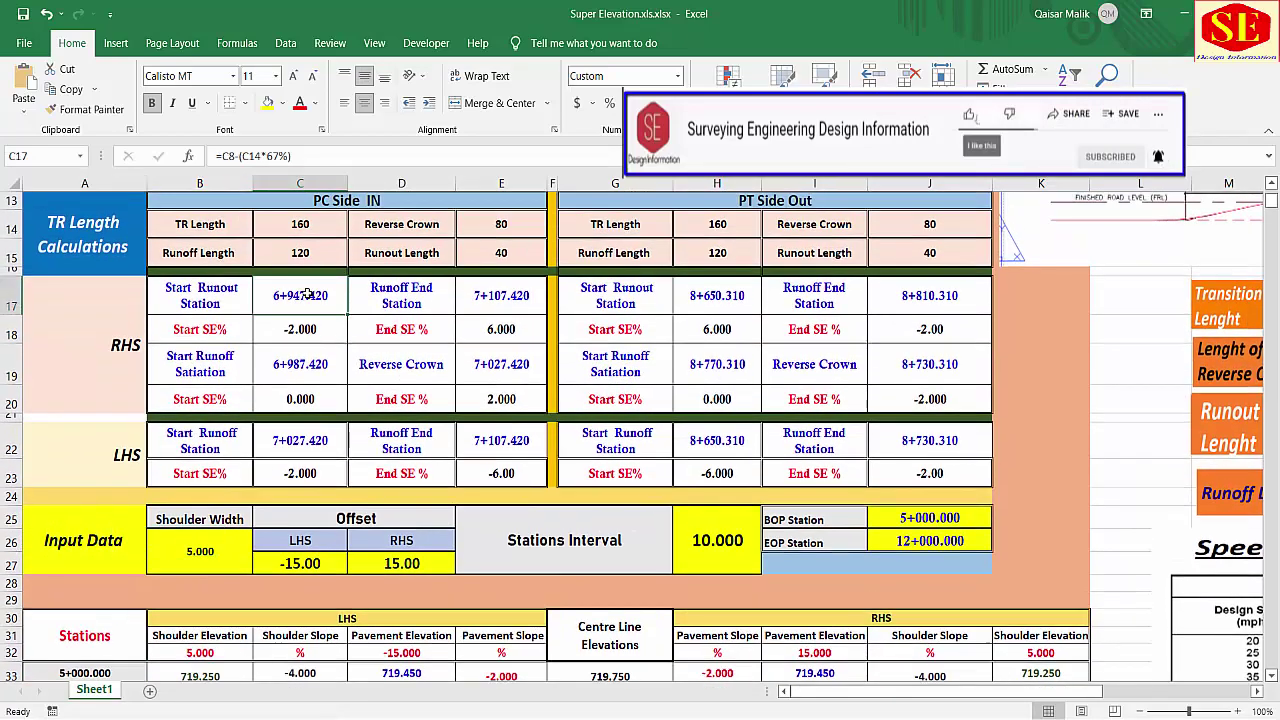
{"action": "scroll", "coordinate": [464, 585], "scroll_direction": "down", "scroll_amount": 1}
{"action": "scroll", "coordinate": [464, 585], "scroll_direction": "down", "scroll_amount": 12}
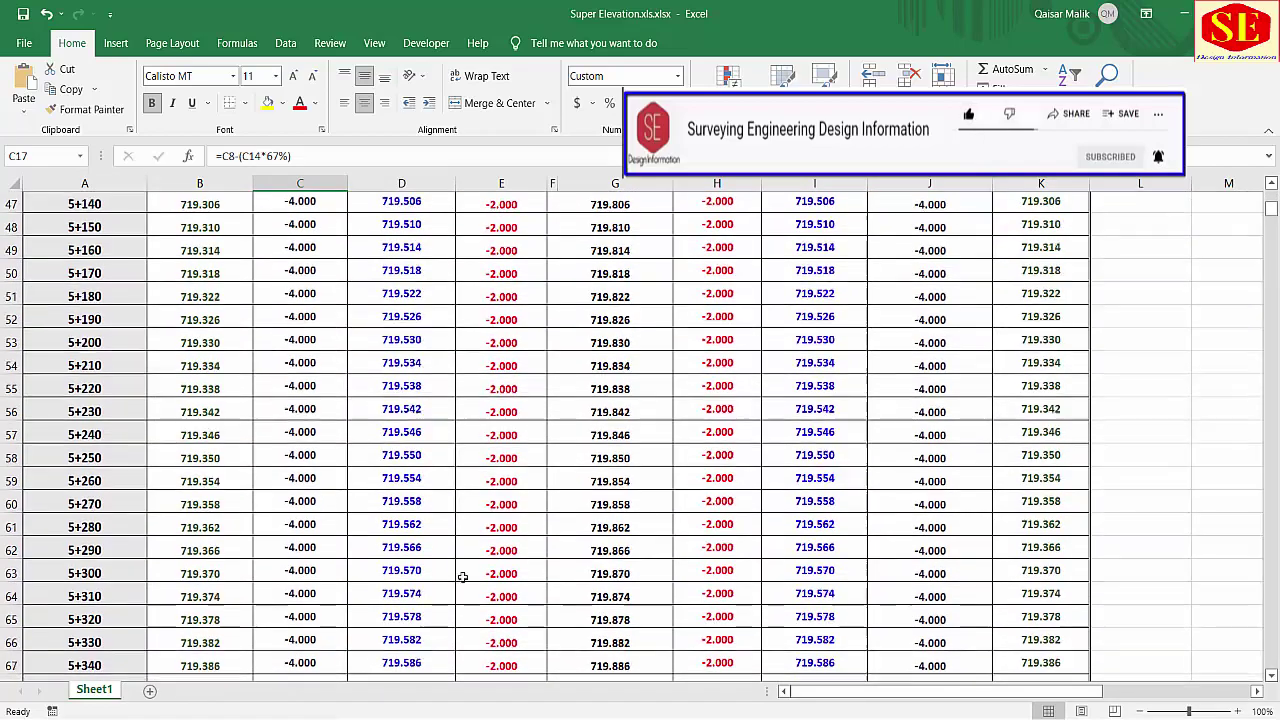
{"action": "scroll", "coordinate": [508, 547], "scroll_direction": "up", "scroll_amount": 11}
Step: Set the Stations Interval in H25 to 100
{"action": "left_click", "coordinate": [724, 396]}
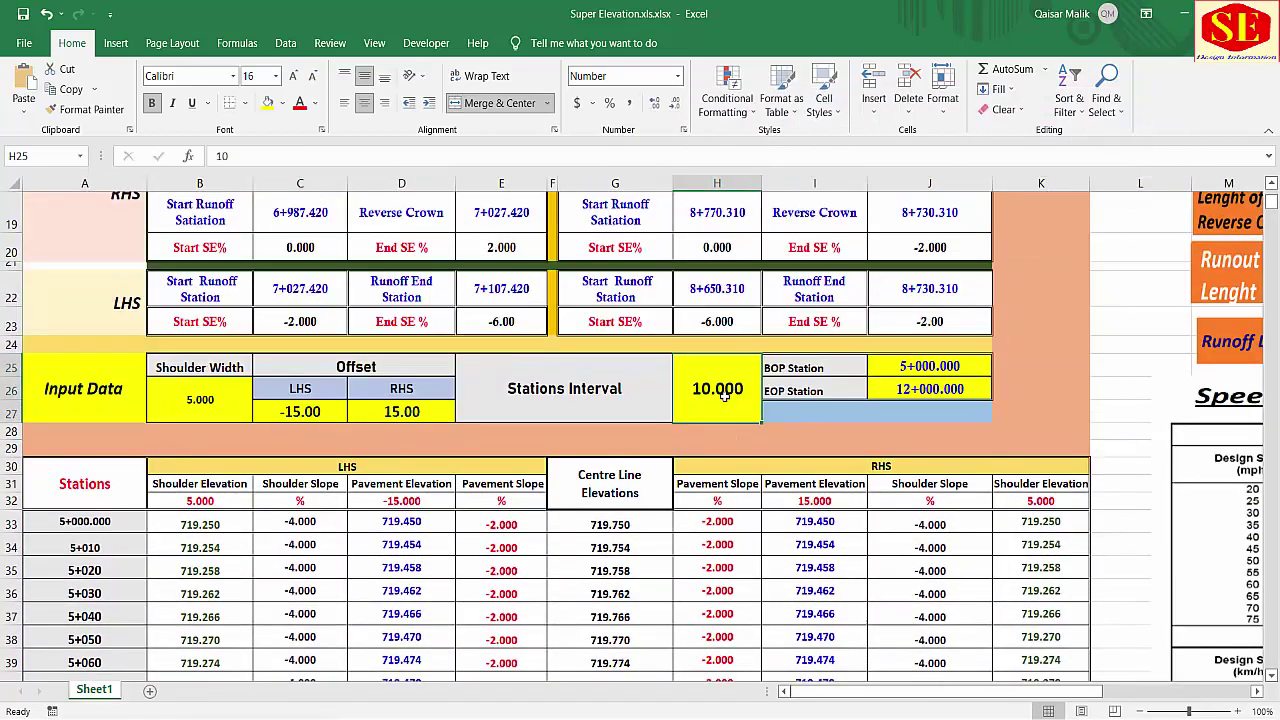
{"action": "type", "text": "1"}
{"action": "key", "text": "Return"}
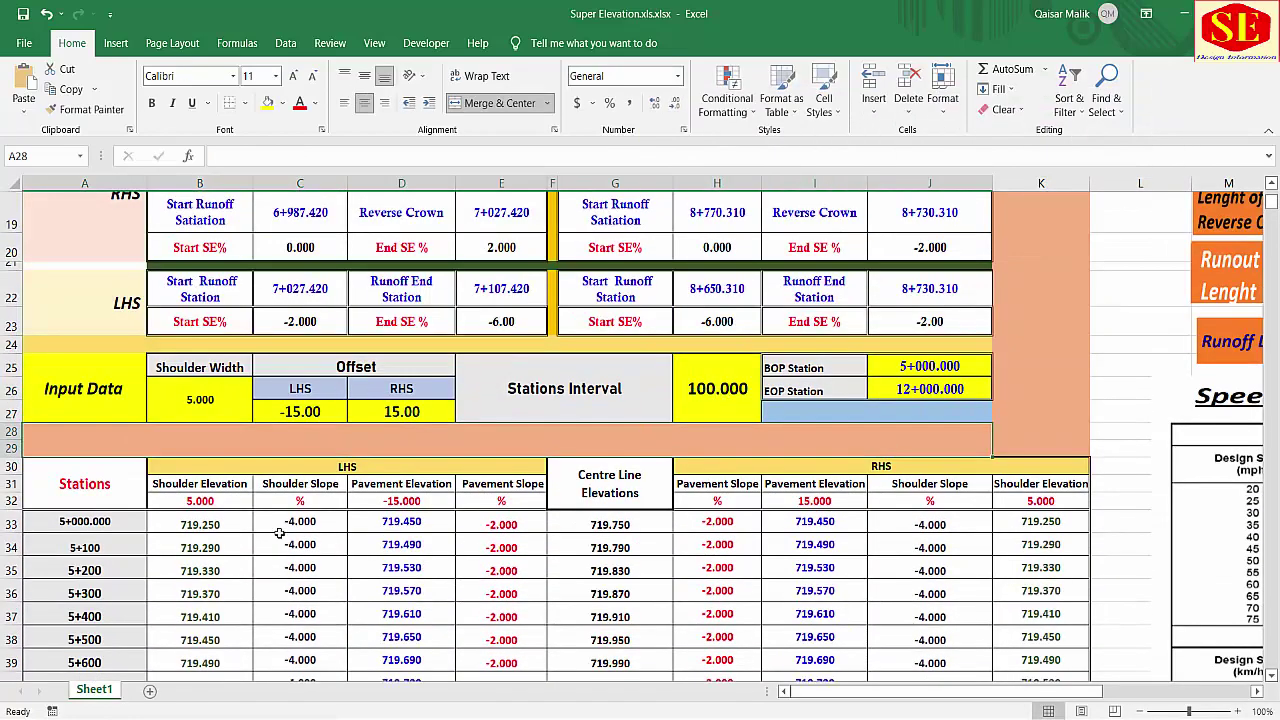
Step: Examine the LHS pavement slopes in E52 to E54 around station 7+000 and compare them with the runoff stations and input data
{"action": "scroll", "coordinate": [245, 530], "scroll_direction": "down", "scroll_amount": 5}
{"action": "scroll", "coordinate": [245, 530], "scroll_direction": "down", "scroll_amount": 2}
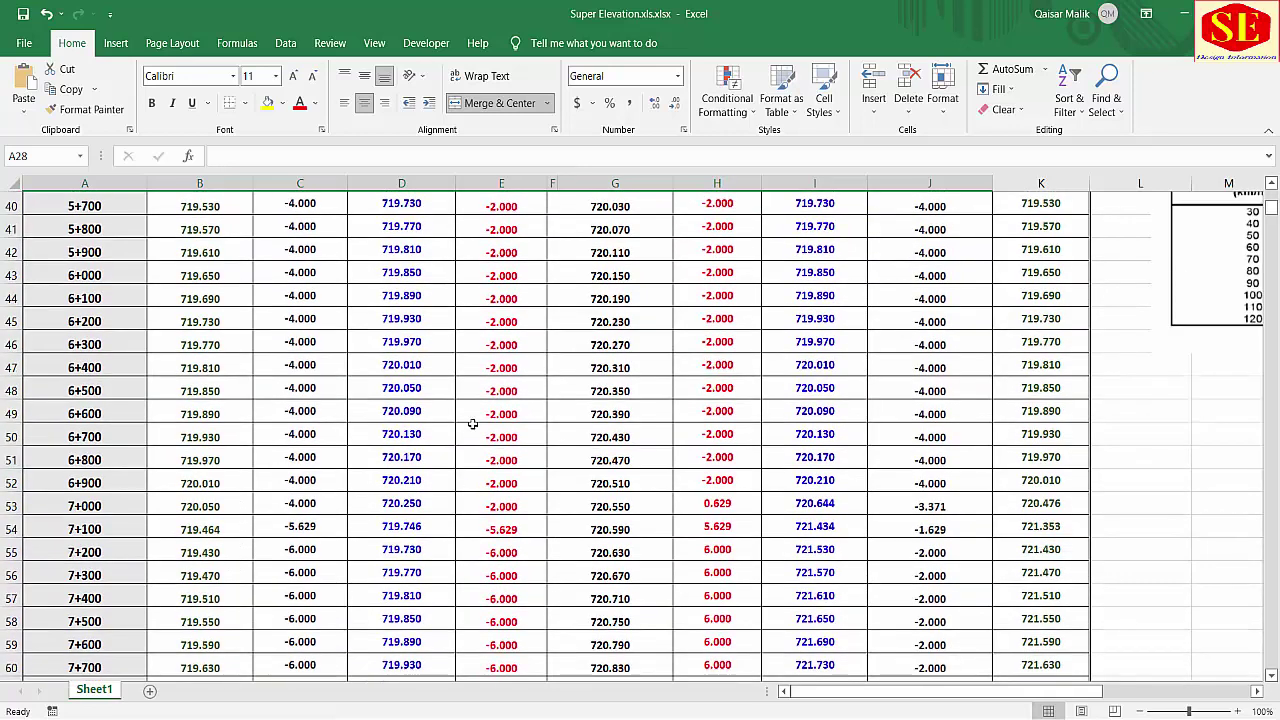
{"action": "left_click", "coordinate": [508, 486]}
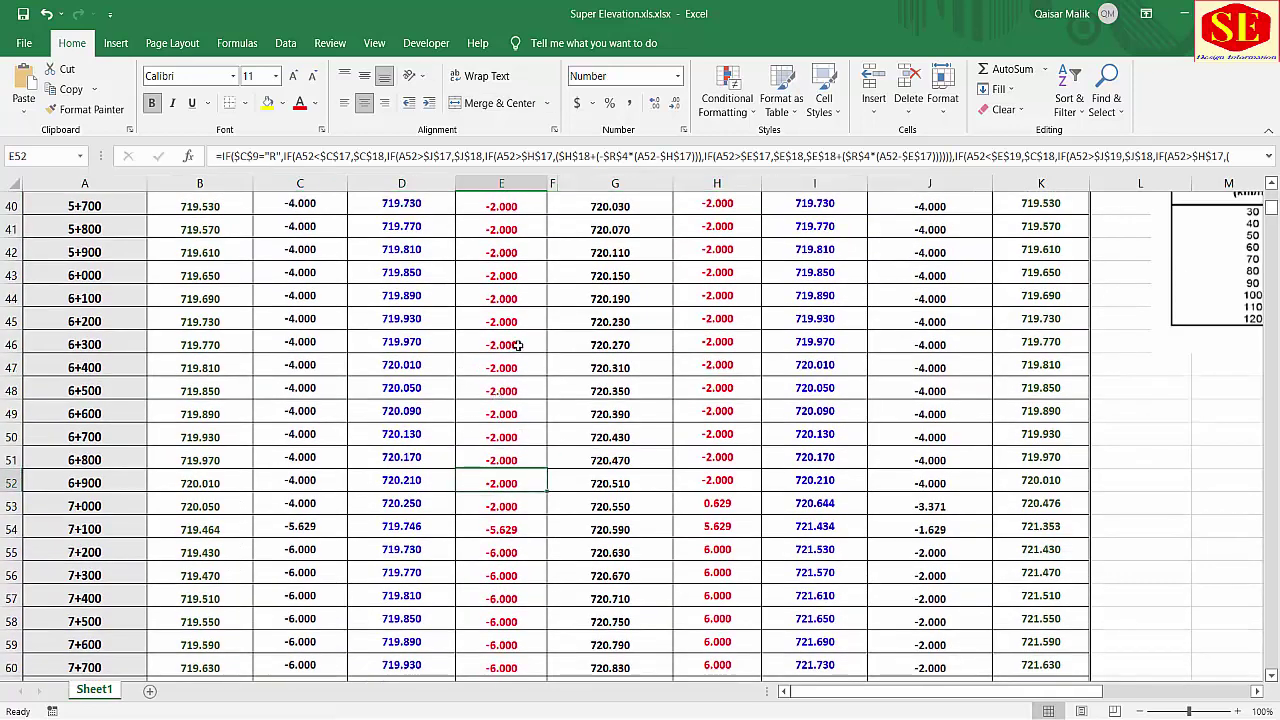
{"action": "scroll", "coordinate": [518, 345], "scroll_direction": "up", "scroll_amount": 2}
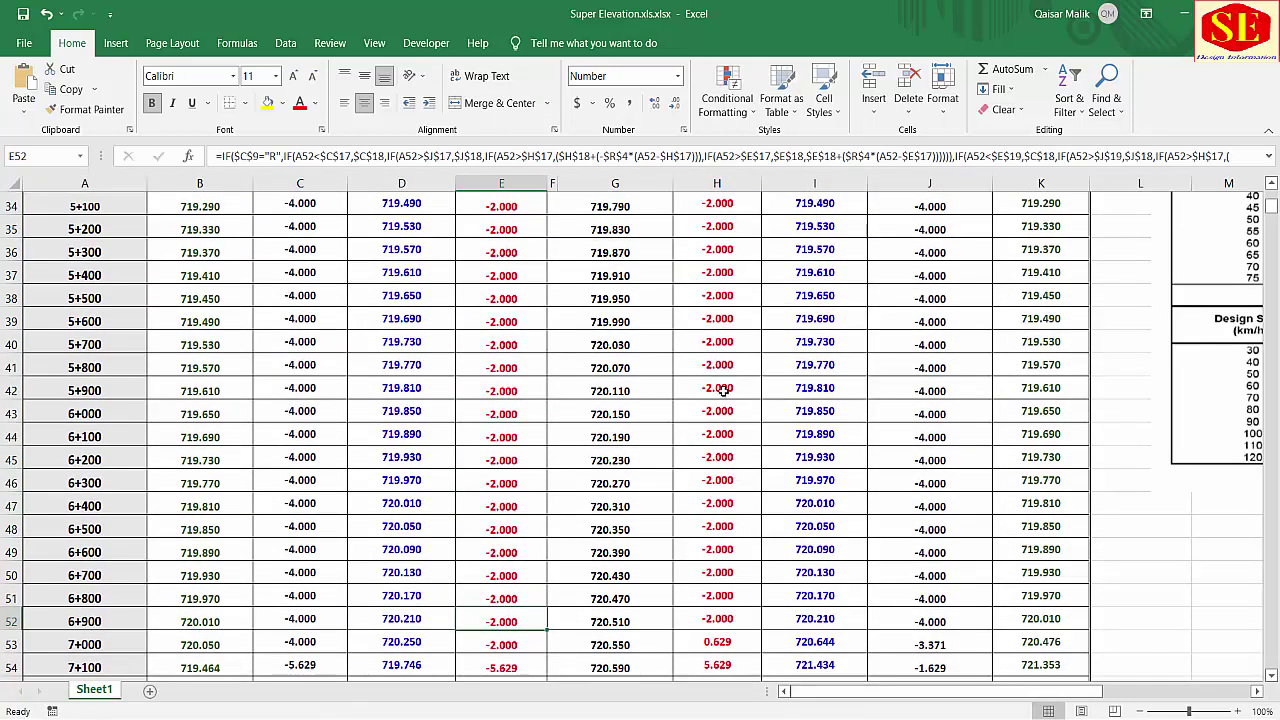
{"action": "scroll", "coordinate": [758, 370], "scroll_direction": "down", "scroll_amount": 2}
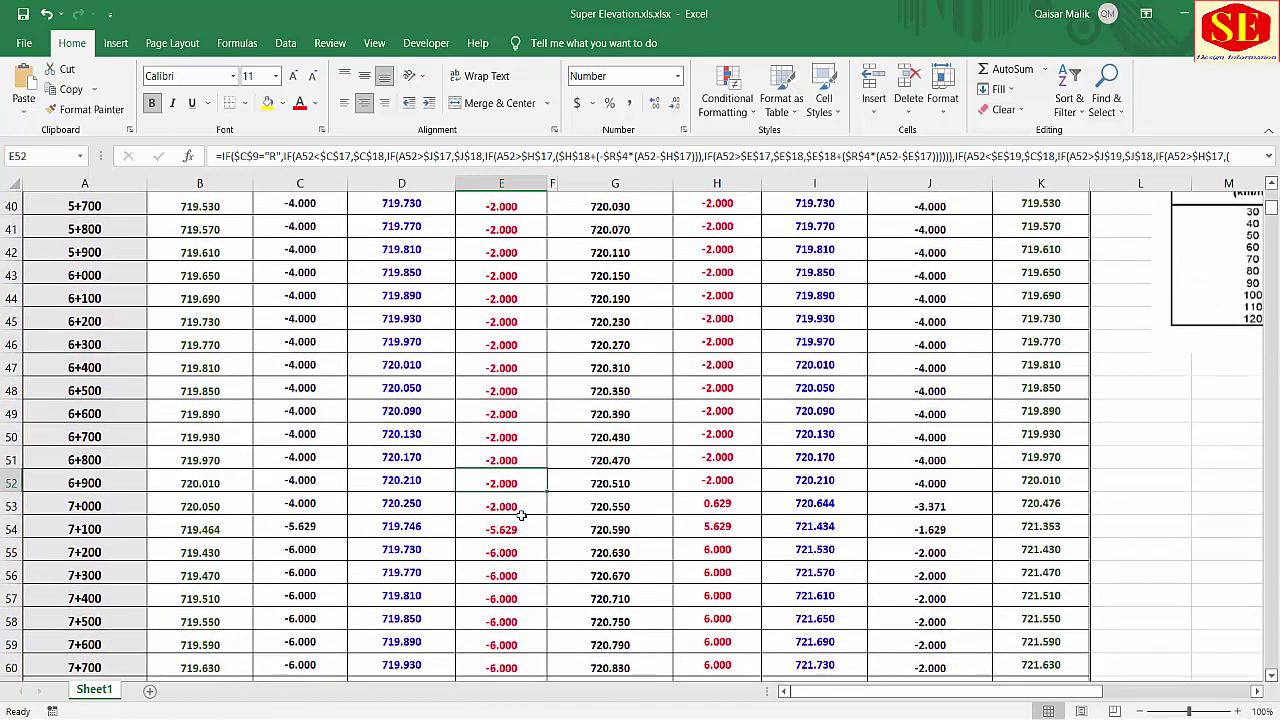
{"action": "key", "text": "Down"}
{"action": "key", "text": "Down"}
{"action": "key", "text": "Down"}
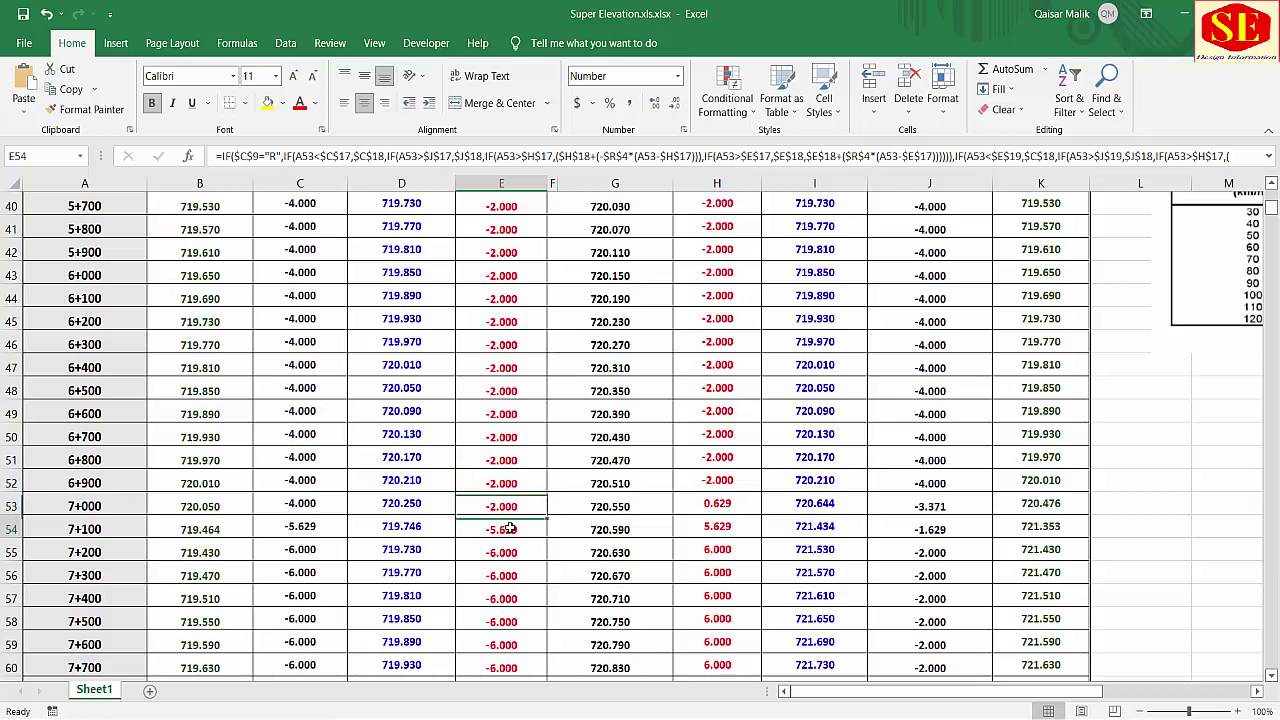
{"action": "key", "text": "Up"}
{"action": "key", "text": "Up"}
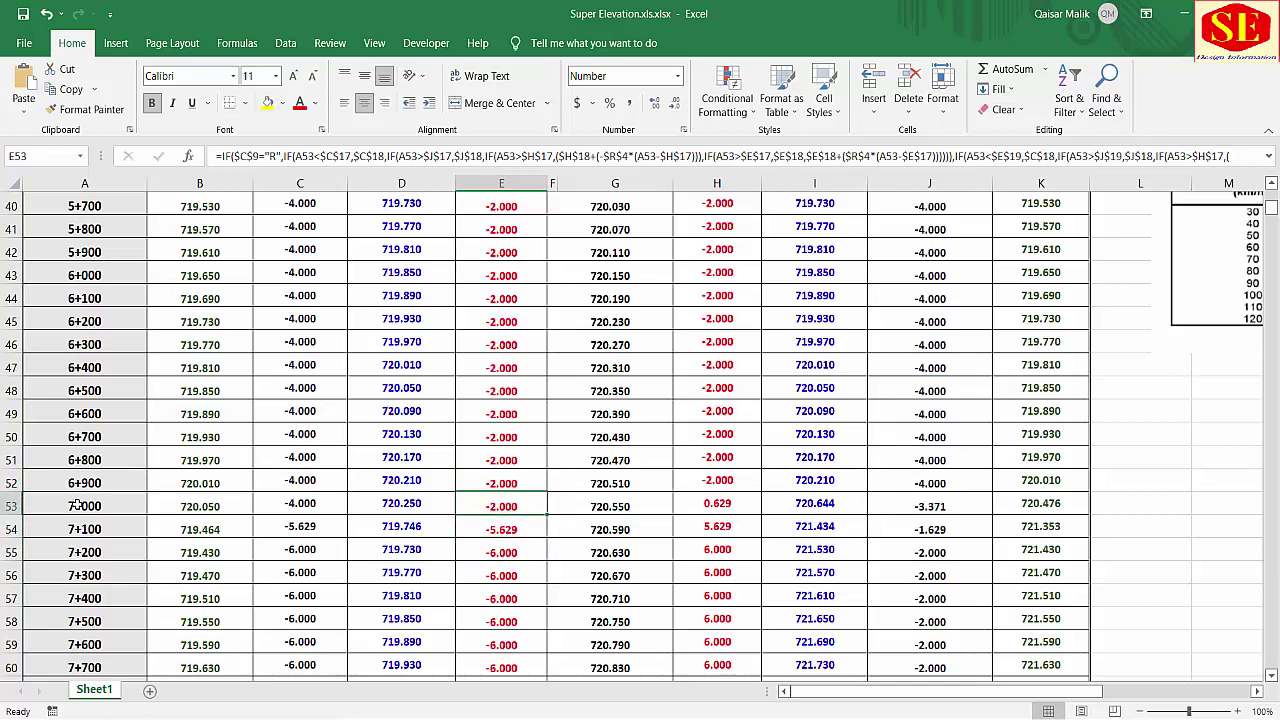
{"action": "left_click", "coordinate": [505, 531]}
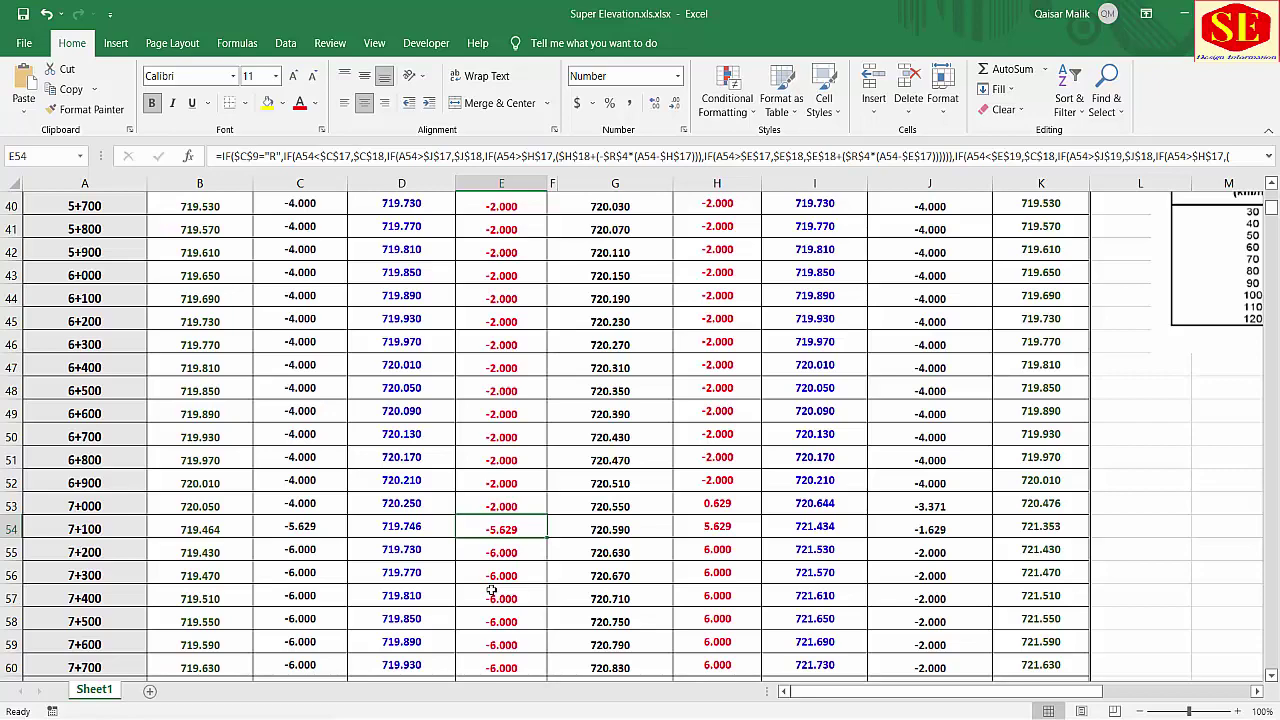
{"action": "scroll", "coordinate": [490, 590], "scroll_direction": "up", "scroll_amount": 5}
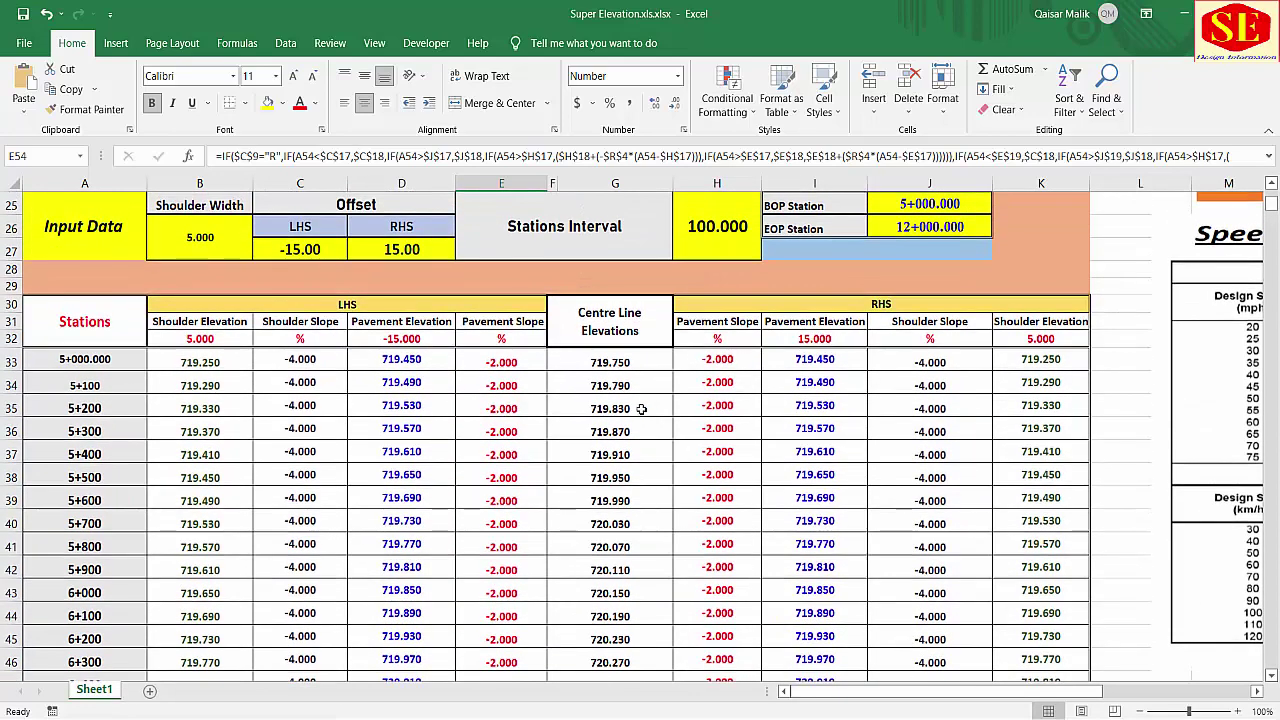
{"action": "scroll", "coordinate": [665, 456], "scroll_direction": "up", "scroll_amount": 4}
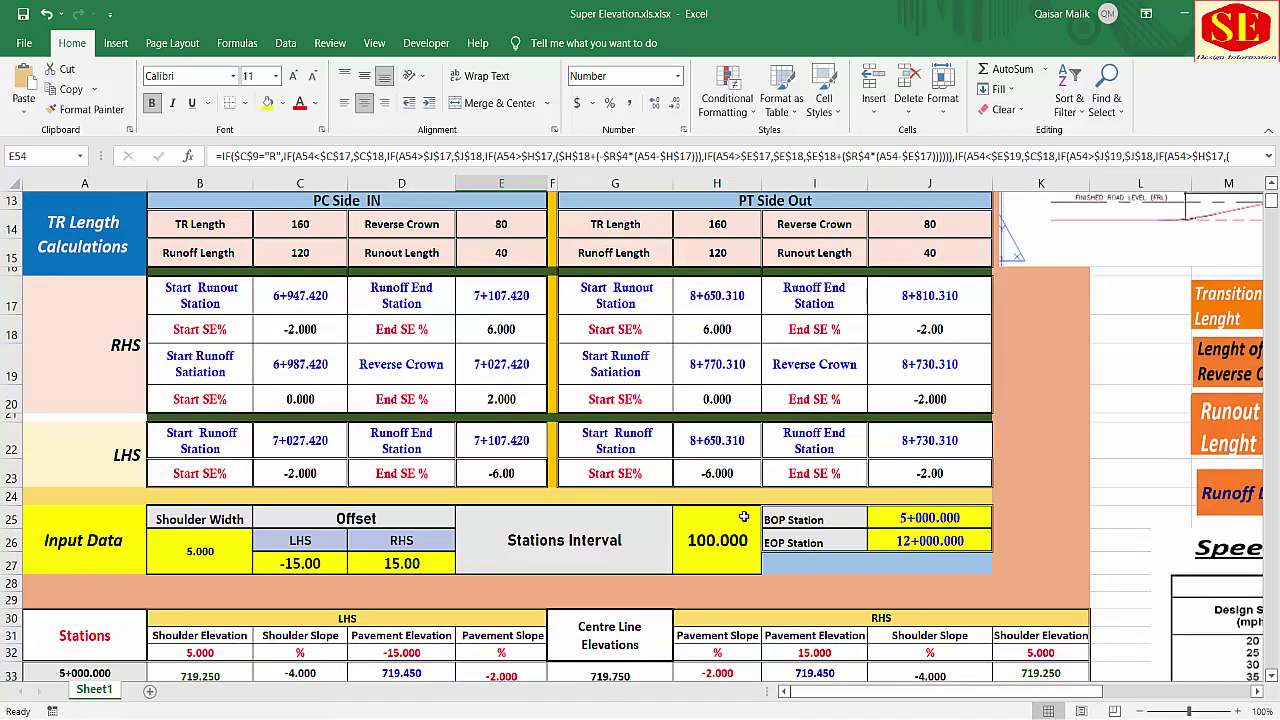
{"action": "scroll", "coordinate": [744, 517], "scroll_direction": "up", "scroll_amount": 1}
{"action": "scroll", "coordinate": [744, 517], "scroll_direction": "up", "scroll_amount": 2}
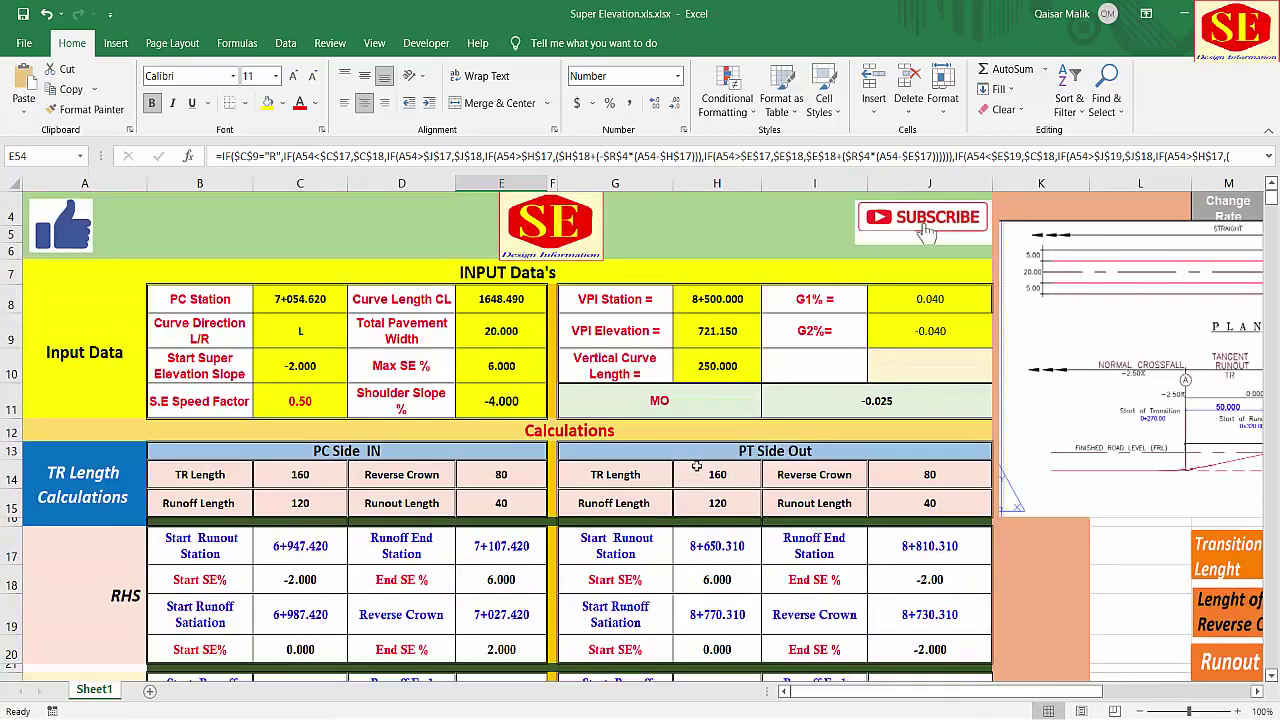